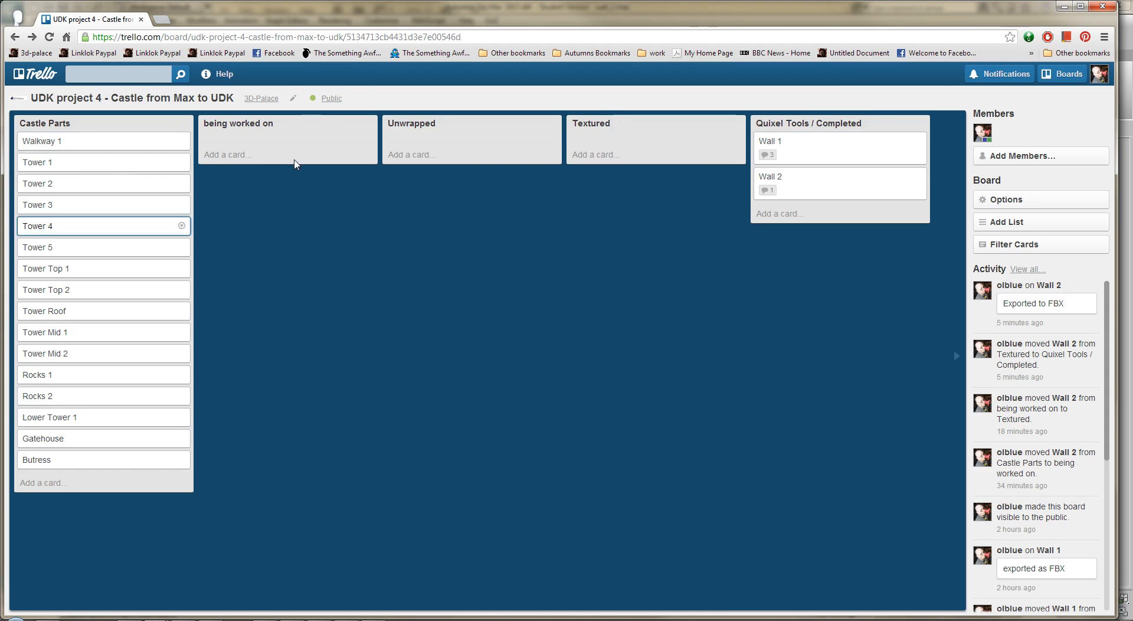
Switch to 3ds Max and start opening another scene, saving the changes to the wall_2 scene
{"action": "left_click", "coordinate": [1063, 7]}
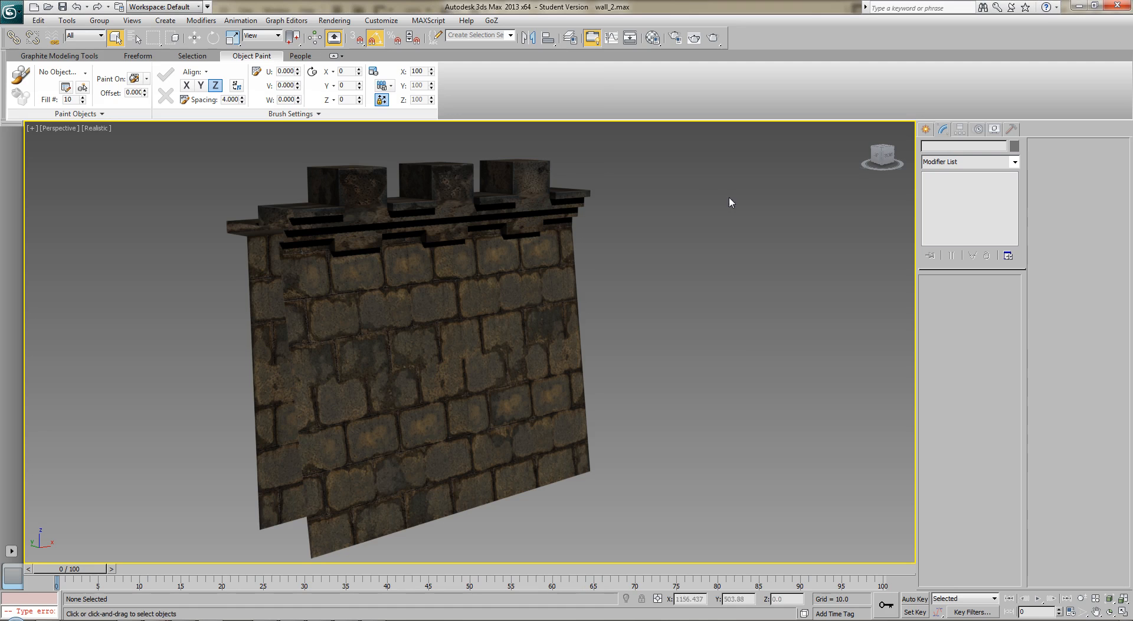
{"action": "left_click", "coordinate": [12, 11]}
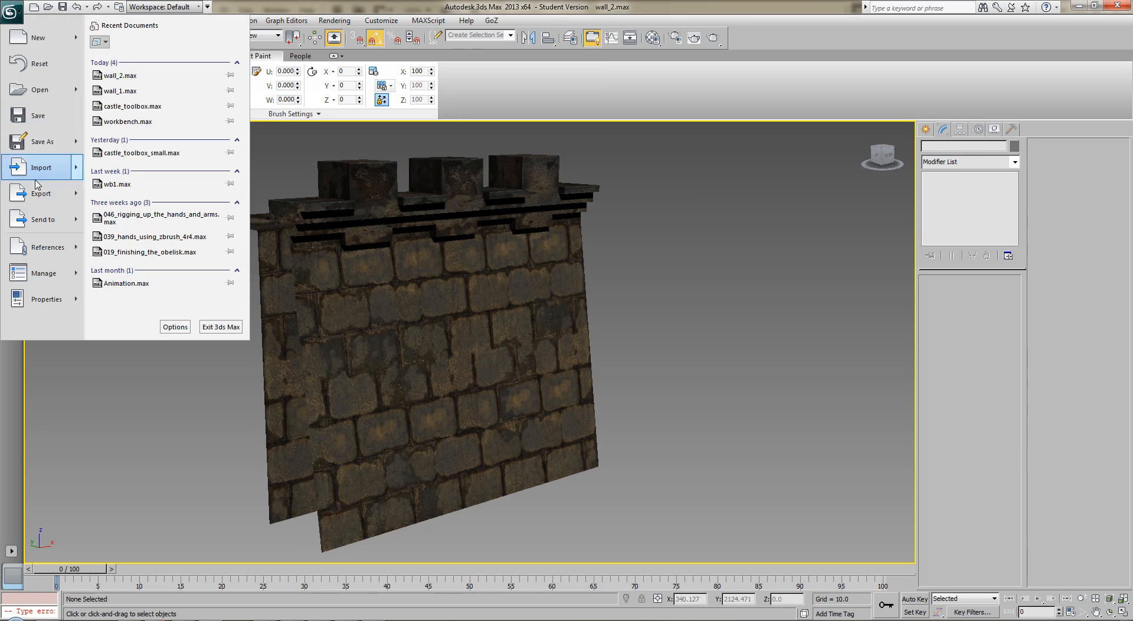
{"action": "left_click", "coordinate": [24, 94]}
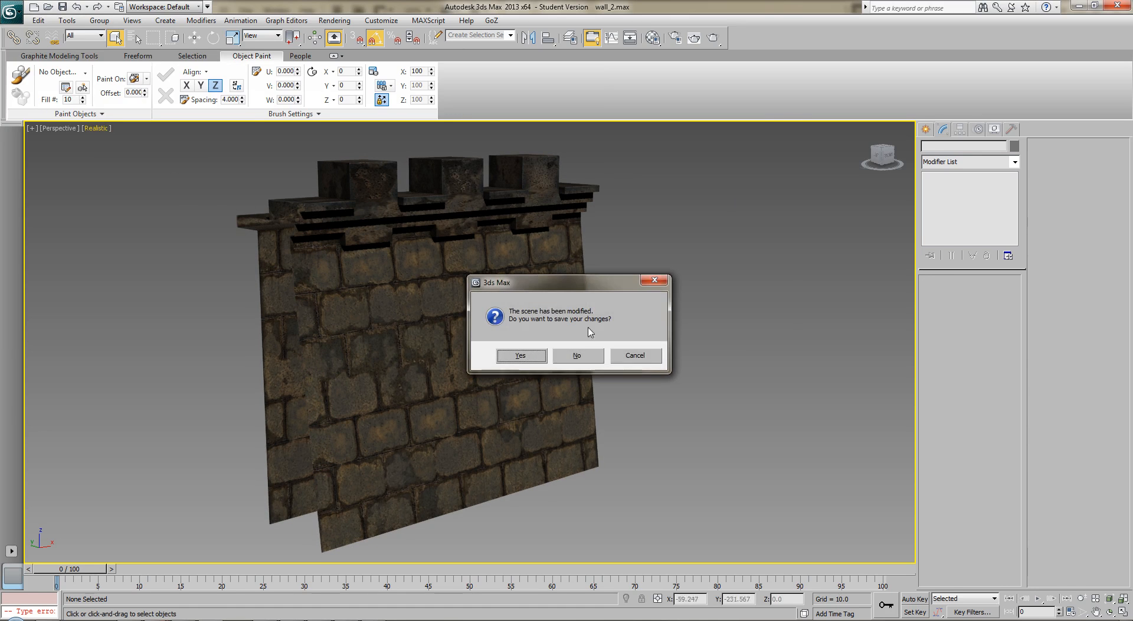
{"action": "left_click", "coordinate": [521, 355]}
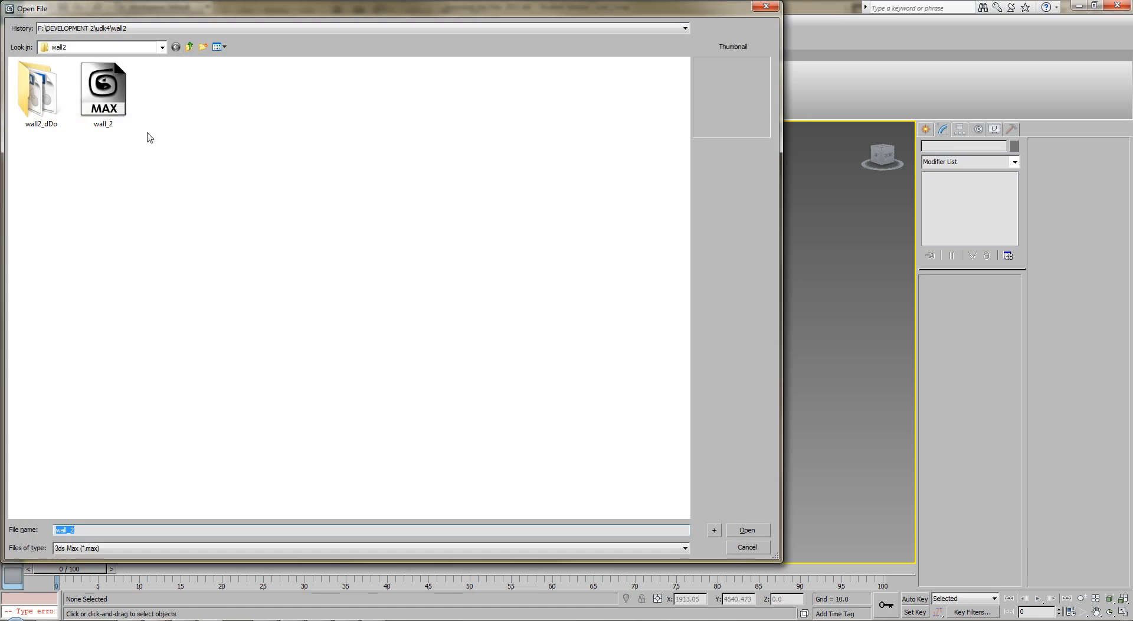
Open the walkway_1 scene from the walkway1 folder inside udk4
{"action": "left_click", "coordinate": [191, 47]}
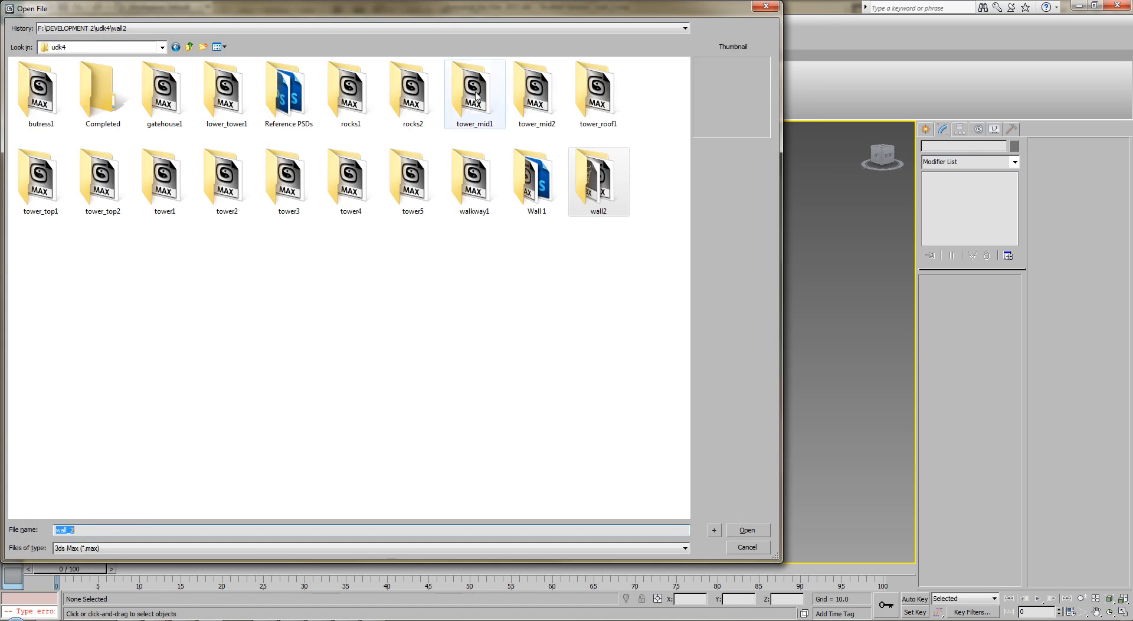
{"action": "left_click", "coordinate": [470, 195]}
{"action": "double_click", "coordinate": [469, 194]}
{"action": "double_click", "coordinate": [68, 88]}
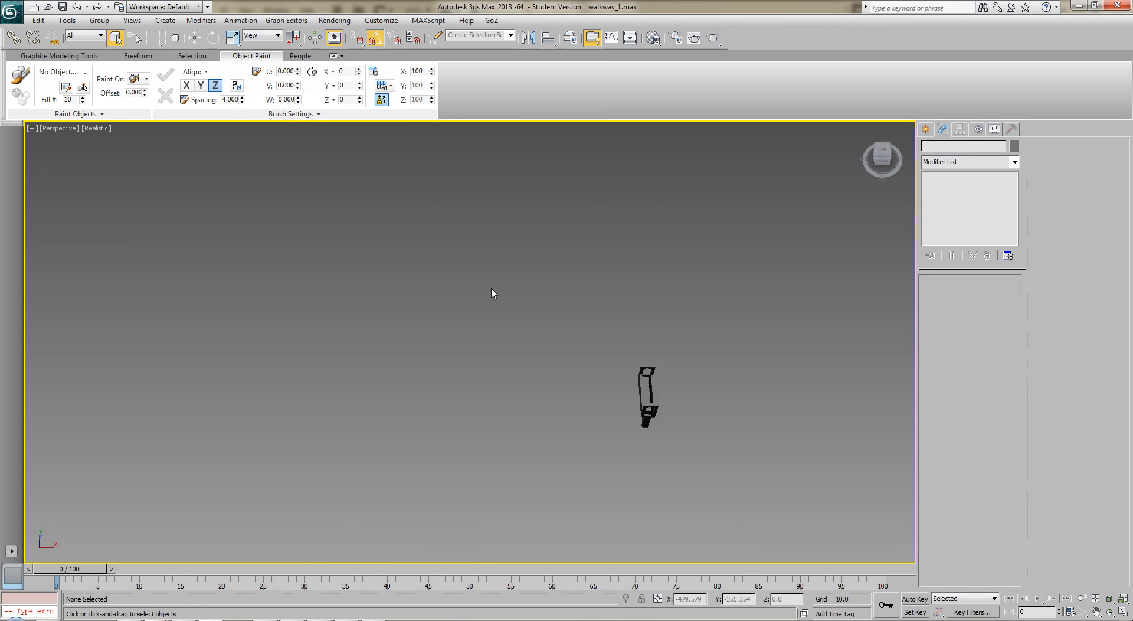
Frame the walkway model in the Perspective viewport and display it with edged faces
{"action": "middle_click_drag", "start_coordinate": [492, 289], "coordinate": [465, 278]}
{"action": "key", "text": "z"}
{"action": "middle_click_drag", "start_coordinate": [533, 301], "coordinate": [570, 299], "text": "alt"}
{"action": "key", "text": "F4"}
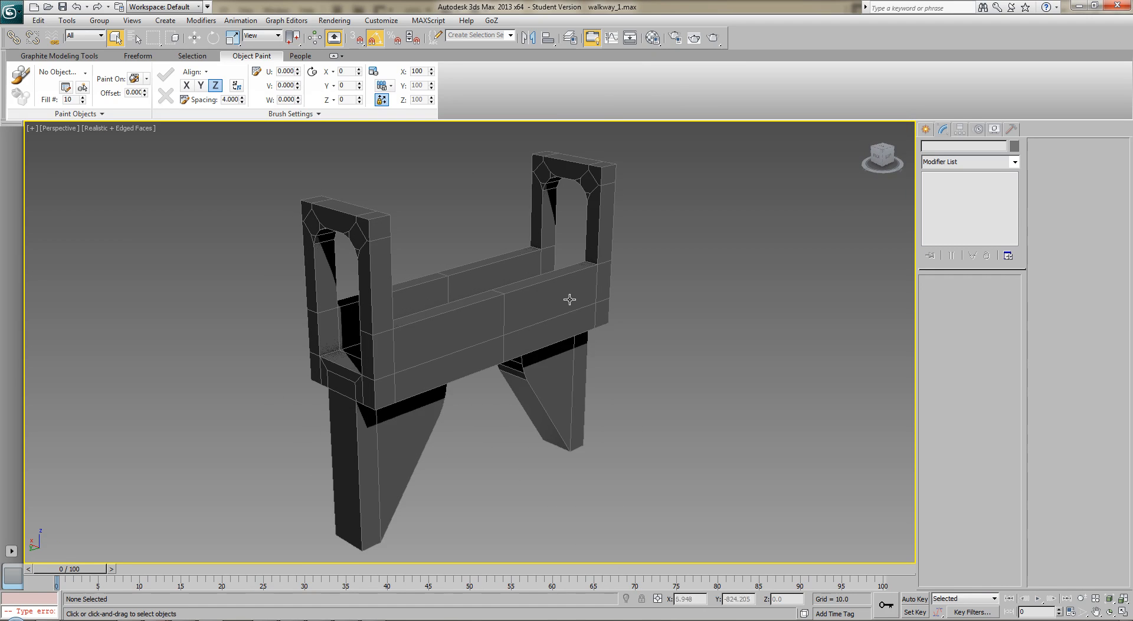
{"action": "middle_click_drag", "start_coordinate": [471, 392], "coordinate": [388, 346], "text": "alt"}
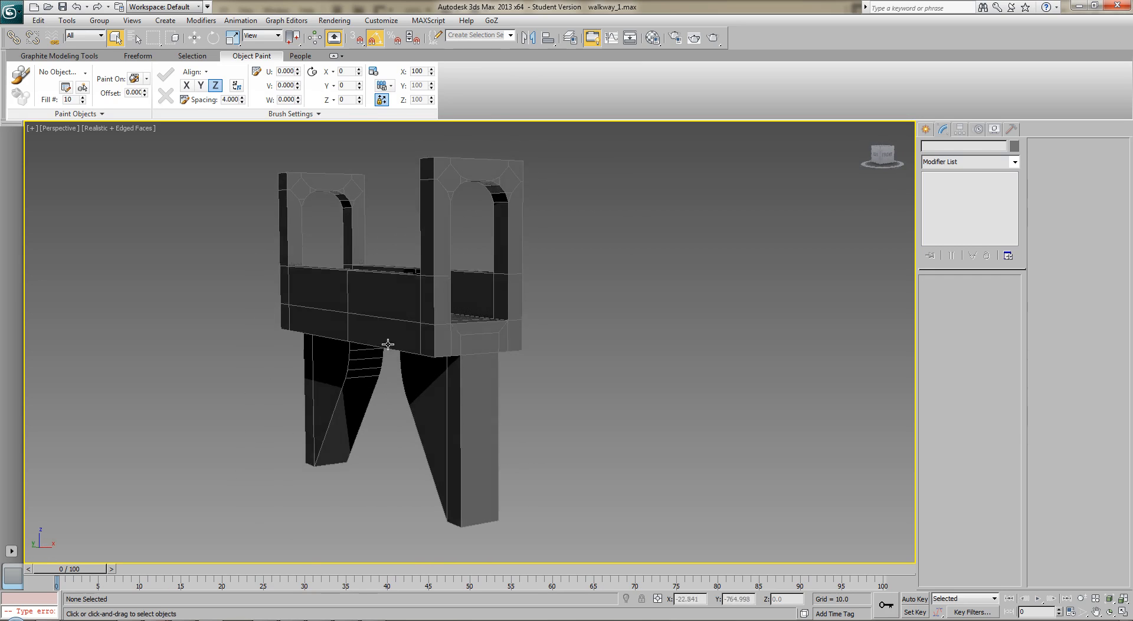
Select the end-facing polygons of one arched end, from the support leg up around the arch frame, and delete them
{"action": "left_click", "coordinate": [465, 365]}
{"action": "left_click", "coordinate": [983, 295]}
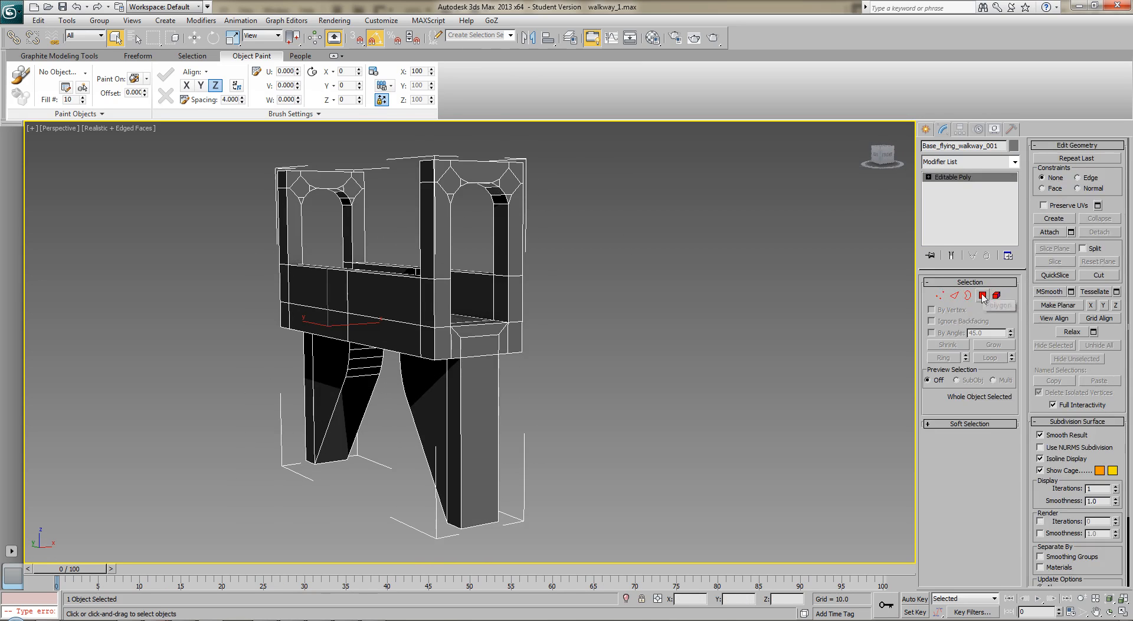
{"action": "left_click", "coordinate": [482, 422]}
{"action": "left_click", "coordinate": [483, 339], "text": "ctrl"}
{"action": "left_click", "coordinate": [482, 331], "text": "ctrl"}
{"action": "left_click", "coordinate": [454, 345], "text": "ctrl"}
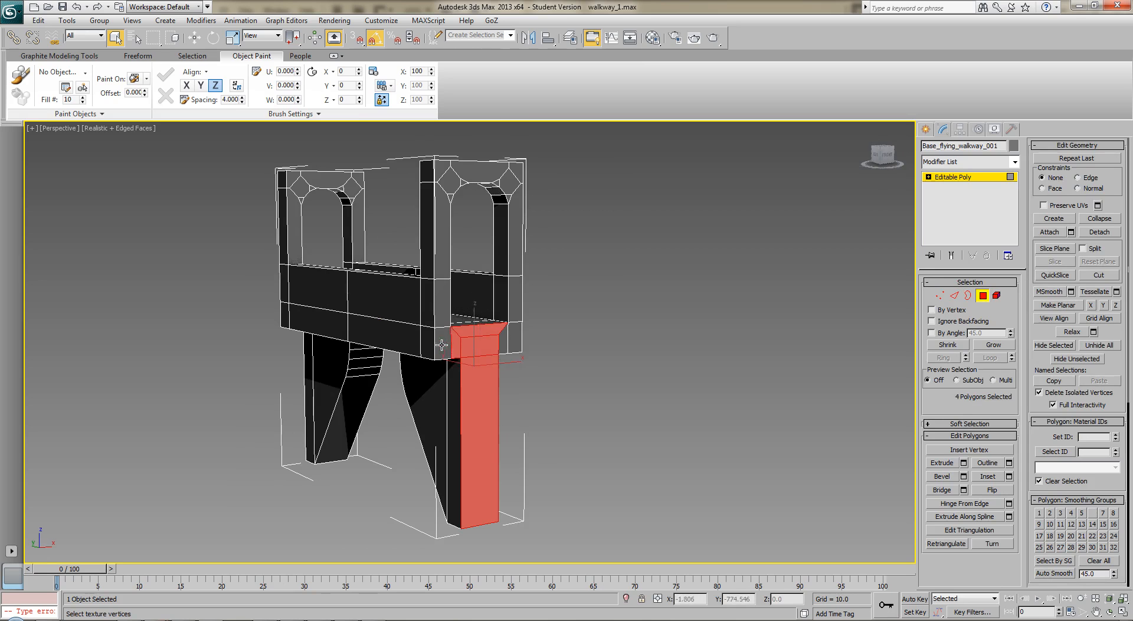
{"action": "left_click", "coordinate": [444, 340], "text": "ctrl"}
{"action": "left_click", "coordinate": [441, 310], "text": "ctrl"}
{"action": "left_click", "coordinate": [445, 260], "text": "ctrl"}
{"action": "middle_click_drag", "start_coordinate": [458, 214], "coordinate": [462, 310]}
{"action": "scroll", "coordinate": [462, 310], "scroll_direction": "up", "scroll_amount": 2}
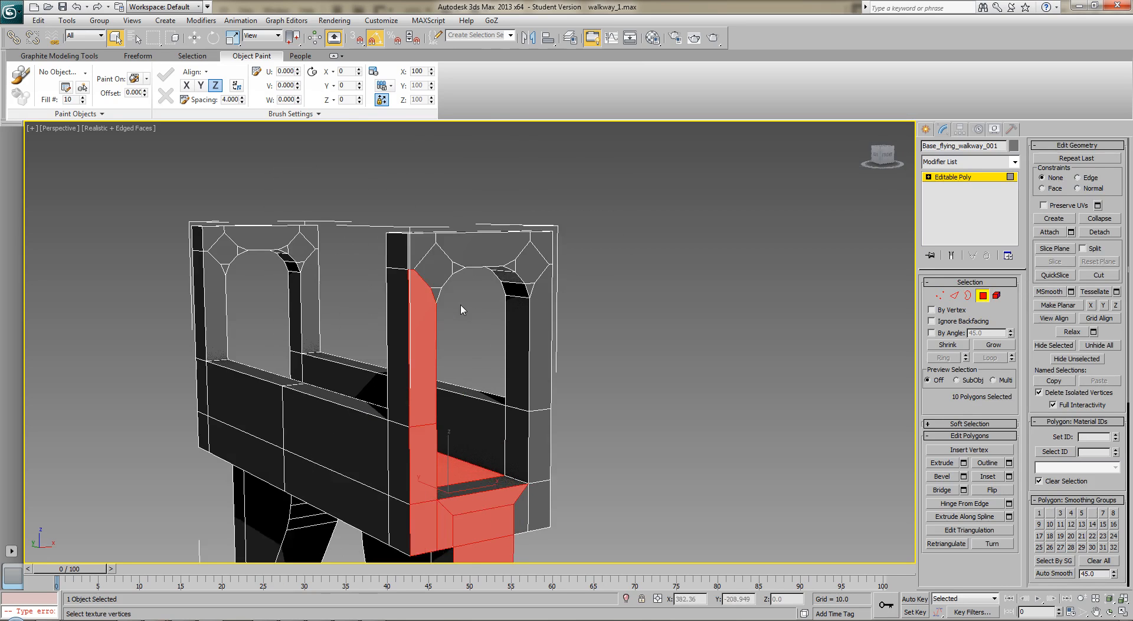
{"action": "middle_click_drag", "start_coordinate": [441, 274], "coordinate": [439, 295]}
{"action": "left_click", "coordinate": [420, 282], "text": "ctrl"}
{"action": "left_click", "coordinate": [433, 299], "text": "ctrl"}
{"action": "left_click", "coordinate": [477, 286], "text": "ctrl"}
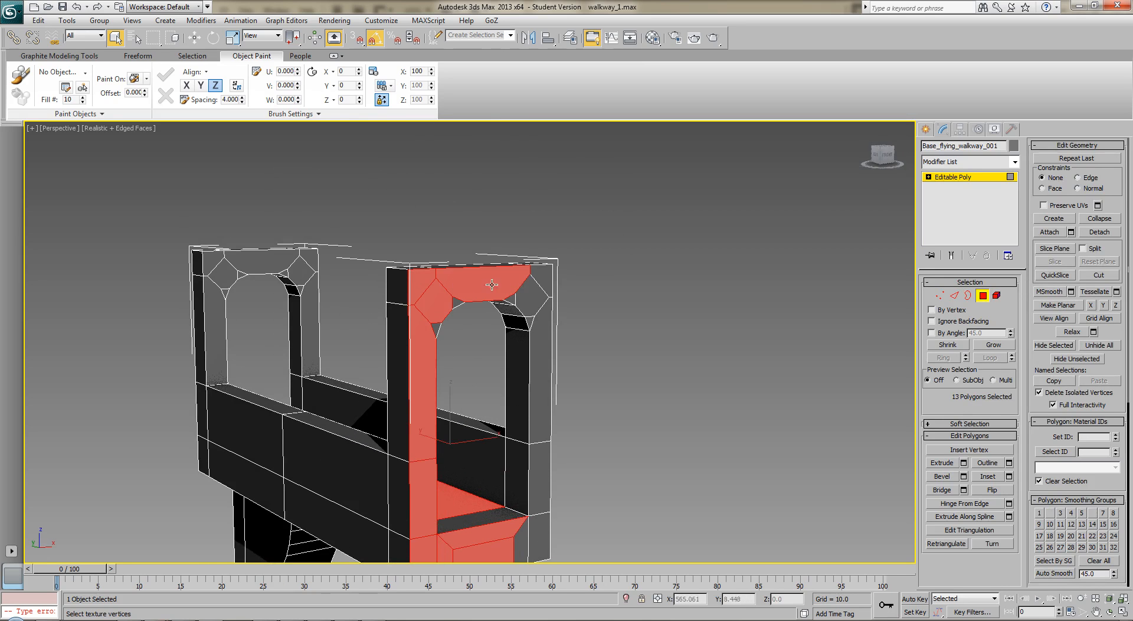
{"action": "left_click", "coordinate": [547, 275], "text": "ctrl"}
{"action": "left_click", "coordinate": [534, 292], "text": "ctrl"}
{"action": "left_click", "coordinate": [541, 321], "text": "ctrl"}
{"action": "left_click", "coordinate": [545, 339], "text": "ctrl"}
{"action": "left_click", "coordinate": [544, 464], "text": "ctrl"}
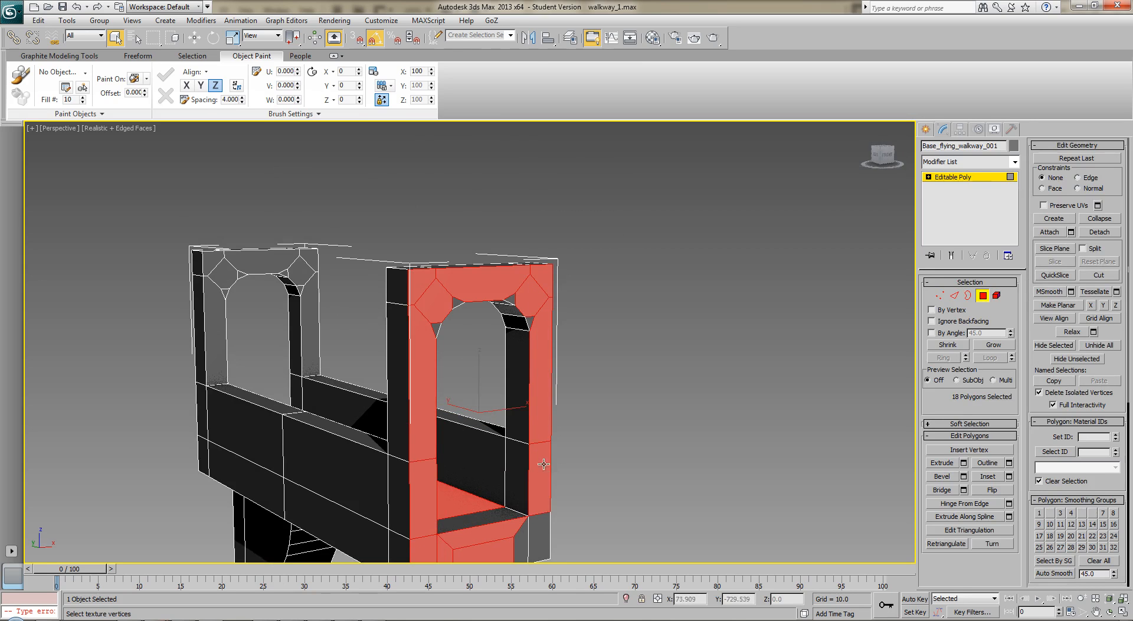
{"action": "left_click", "coordinate": [538, 534], "text": "ctrl"}
{"action": "left_click", "coordinate": [527, 535], "text": "ctrl"}
{"action": "key", "text": "Delete"}
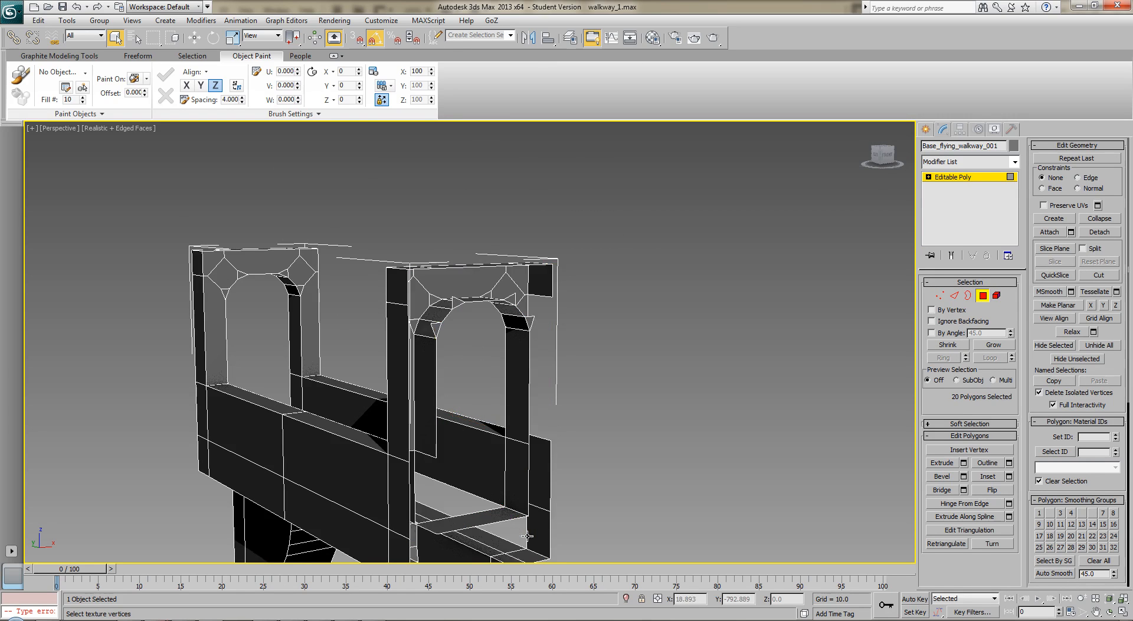
Delete the leftover small triangular polygons at the corners of the opened arch
{"action": "middle_click_drag", "start_coordinate": [449, 334], "coordinate": [423, 321], "text": "alt"}
{"action": "left_click", "coordinate": [443, 303]}
{"action": "left_click", "coordinate": [422, 277], "text": "ctrl"}
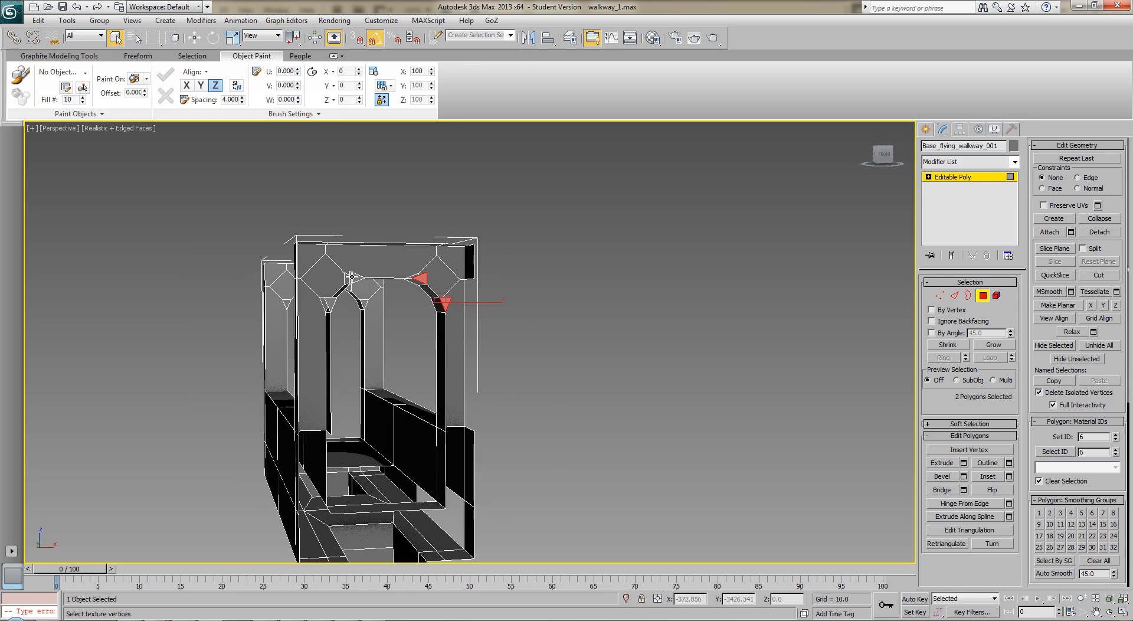
{"action": "key", "text": "Delete"}
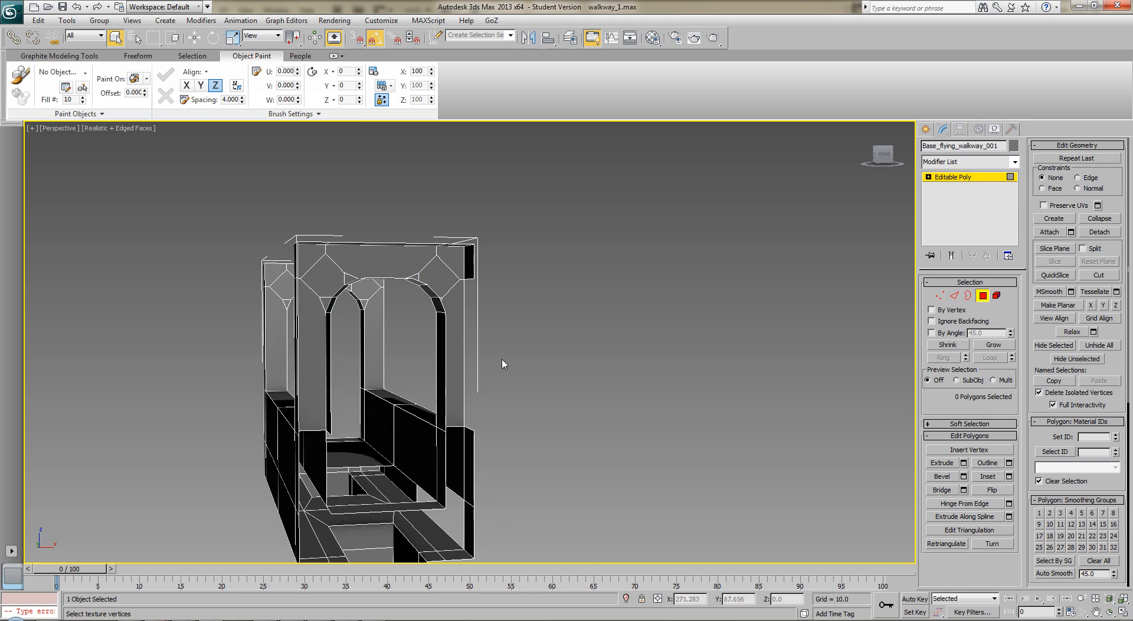
Bridge the open border edges across the gap in the walkway's underside near the opened end
{"action": "middle_click_drag", "start_coordinate": [502, 363], "coordinate": [441, 363], "text": "alt"}
{"action": "middle_click_drag", "start_coordinate": [387, 411], "coordinate": [494, 338], "text": "alt"}
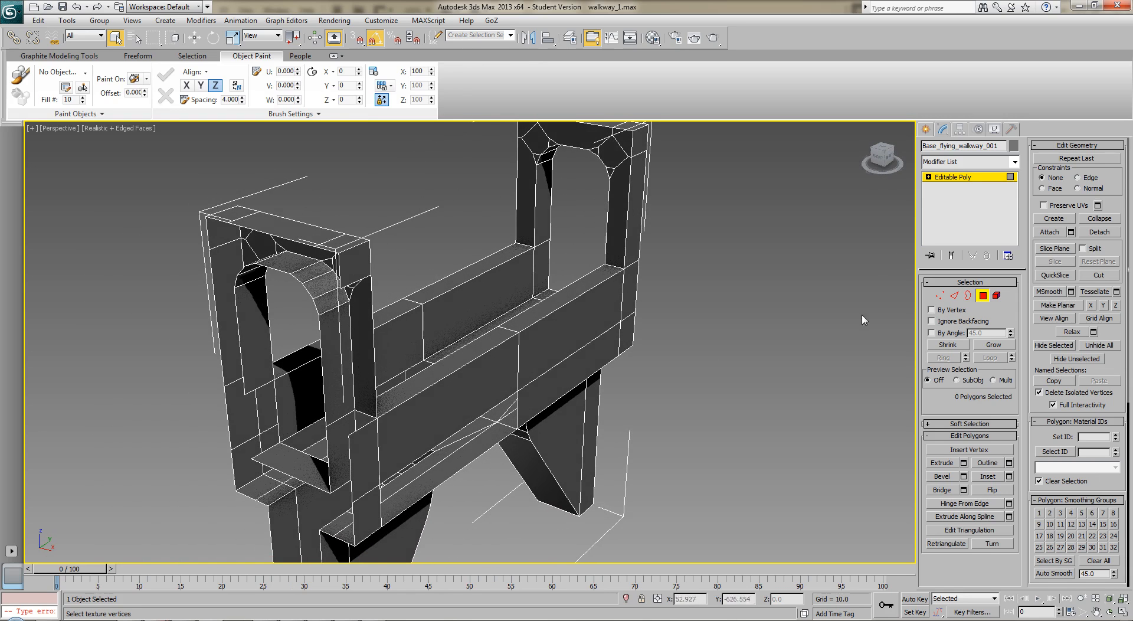
{"action": "left_click", "coordinate": [955, 295]}
{"action": "left_click", "coordinate": [943, 506]}
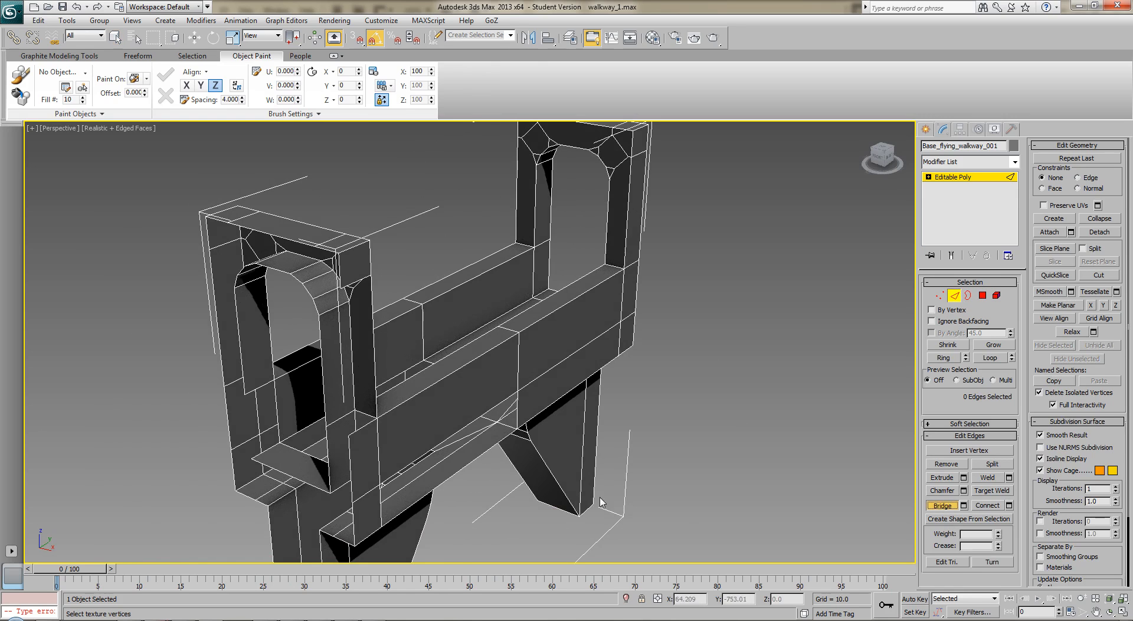
{"action": "left_click", "coordinate": [462, 428]}
{"action": "left_click", "coordinate": [463, 467]}
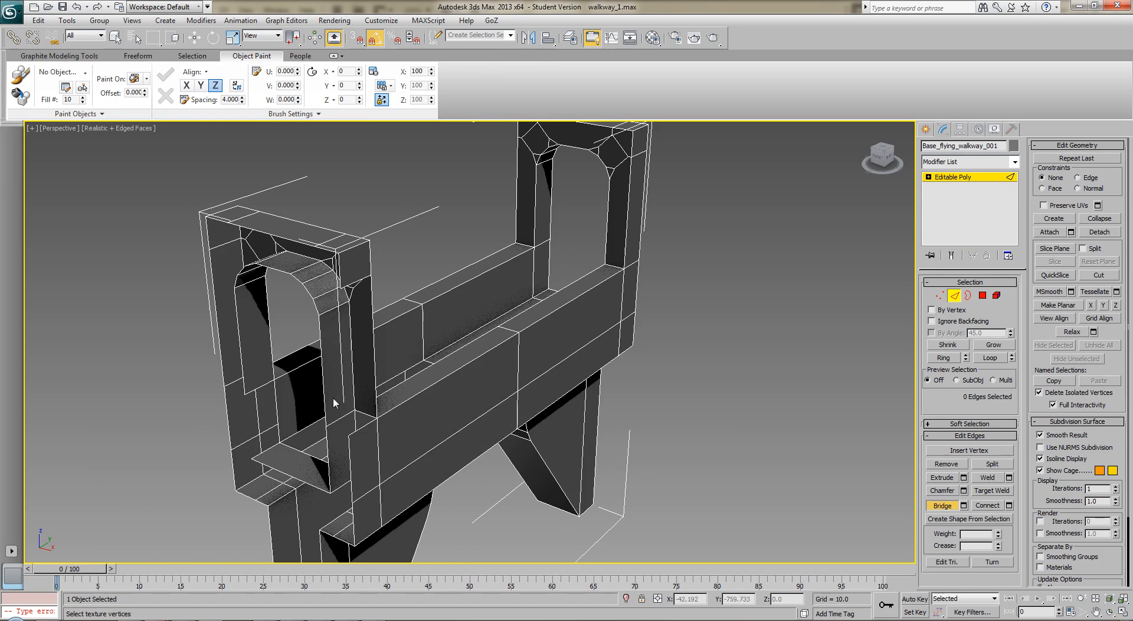
Bridge the open edges on the arch pillar at the opened end to rebuild its missing outer side face
{"action": "left_click", "coordinate": [363, 428]}
{"action": "right_click", "coordinate": [621, 417]}
{"action": "mouse_move", "coordinate": [677, 423]}
{"action": "middle_mouse_down", "text": "alt"}
{"action": "mouse_move", "coordinate": [711, 419]}
{"action": "mouse_move", "coordinate": [691, 421]}
{"action": "middle_mouse_up", "text": "alt"}
{"action": "left_click", "coordinate": [943, 506]}
{"action": "left_click", "coordinate": [300, 405]}
{"action": "right_click", "coordinate": [629, 404]}
Select all end-facing polygons around the arch frame at the walkway's opposite end and delete them
{"action": "middle_click_drag", "start_coordinate": [629, 405], "coordinate": [605, 338], "text": "alt"}
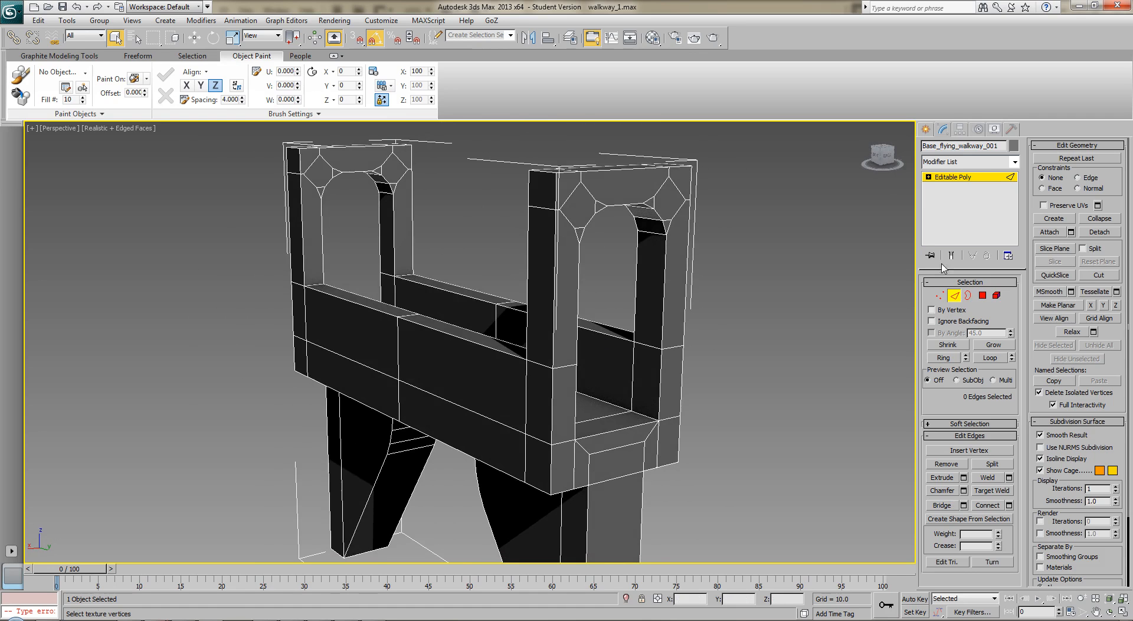
{"action": "left_click", "coordinate": [982, 295]}
{"action": "middle_click_drag", "start_coordinate": [703, 292], "coordinate": [686, 324]}
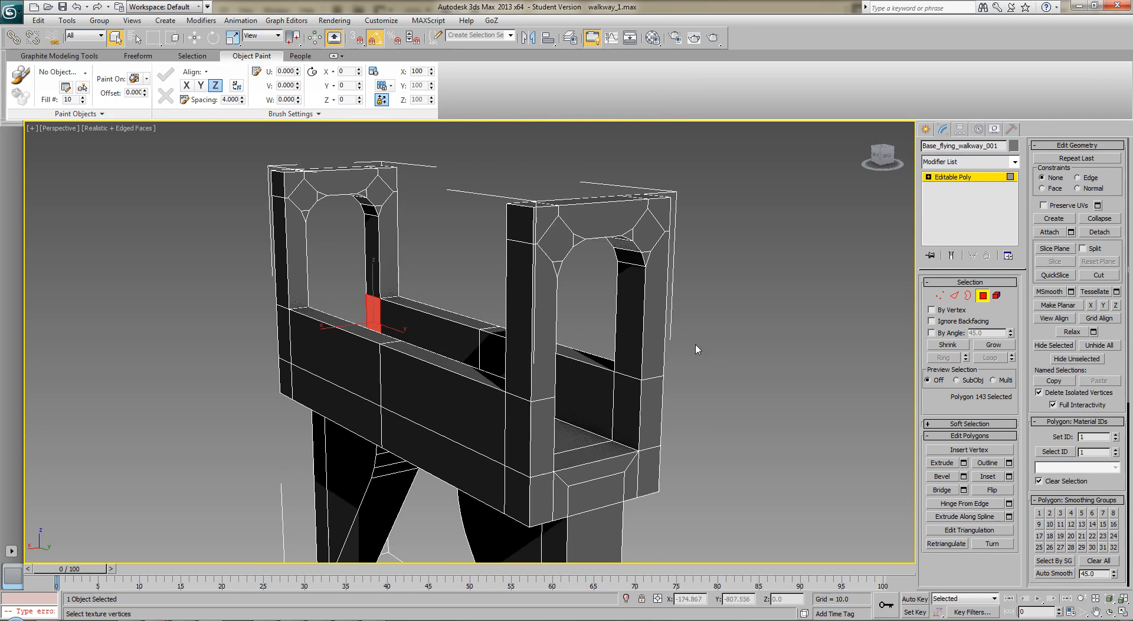
{"action": "left_click", "coordinate": [611, 492]}
{"action": "left_click", "coordinate": [614, 470], "text": "ctrl"}
{"action": "left_click", "coordinate": [558, 499], "text": "ctrl"}
{"action": "left_click", "coordinate": [540, 497], "text": "ctrl"}
{"action": "left_click", "coordinate": [546, 440], "text": "ctrl"}
{"action": "left_click", "coordinate": [539, 369], "text": "ctrl"}
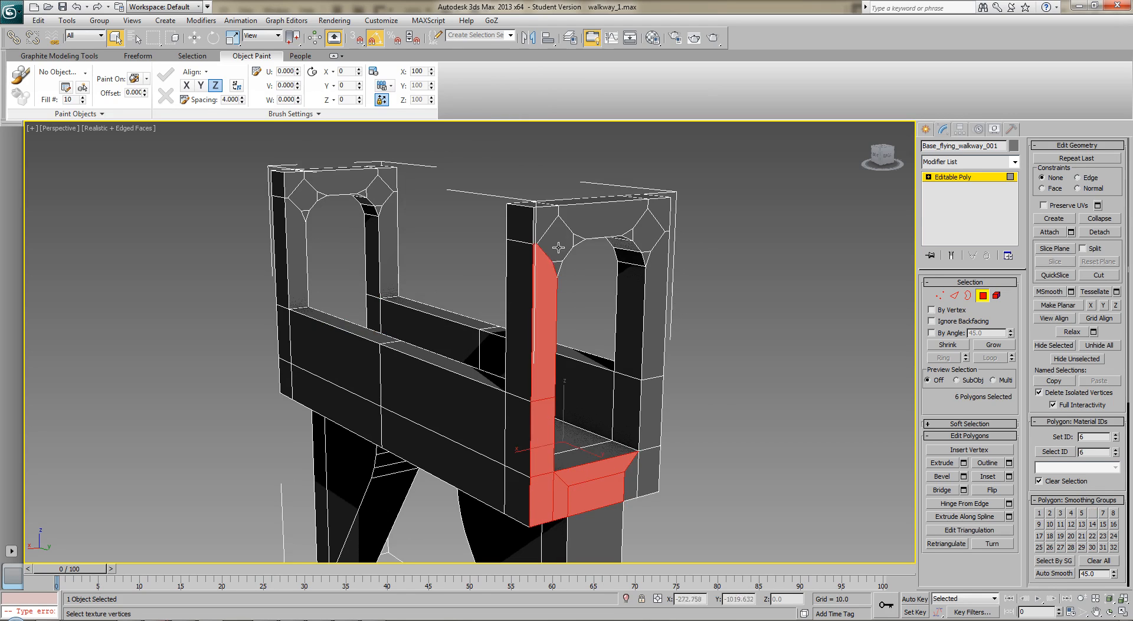
{"action": "left_click", "coordinate": [557, 255], "text": "ctrl"}
{"action": "left_click", "coordinate": [557, 267], "text": "ctrl"}
{"action": "left_click", "coordinate": [577, 240], "text": "ctrl"}
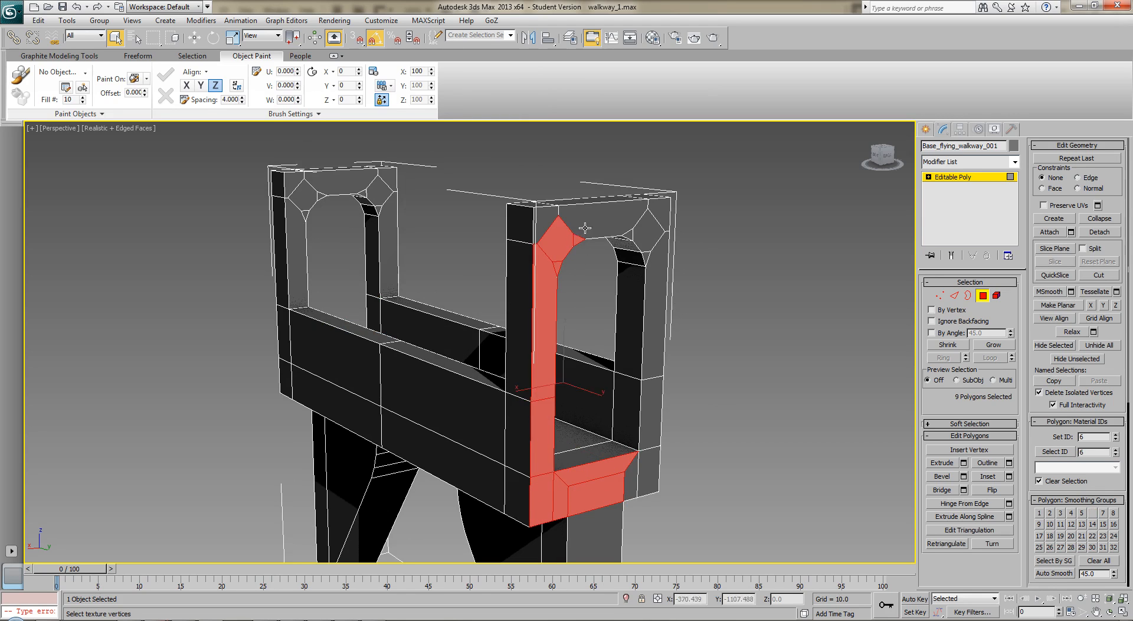
{"action": "left_click", "coordinate": [584, 229], "text": "ctrl"}
{"action": "left_click", "coordinate": [544, 217], "text": "ctrl"}
{"action": "left_click", "coordinate": [645, 227], "text": "ctrl"}
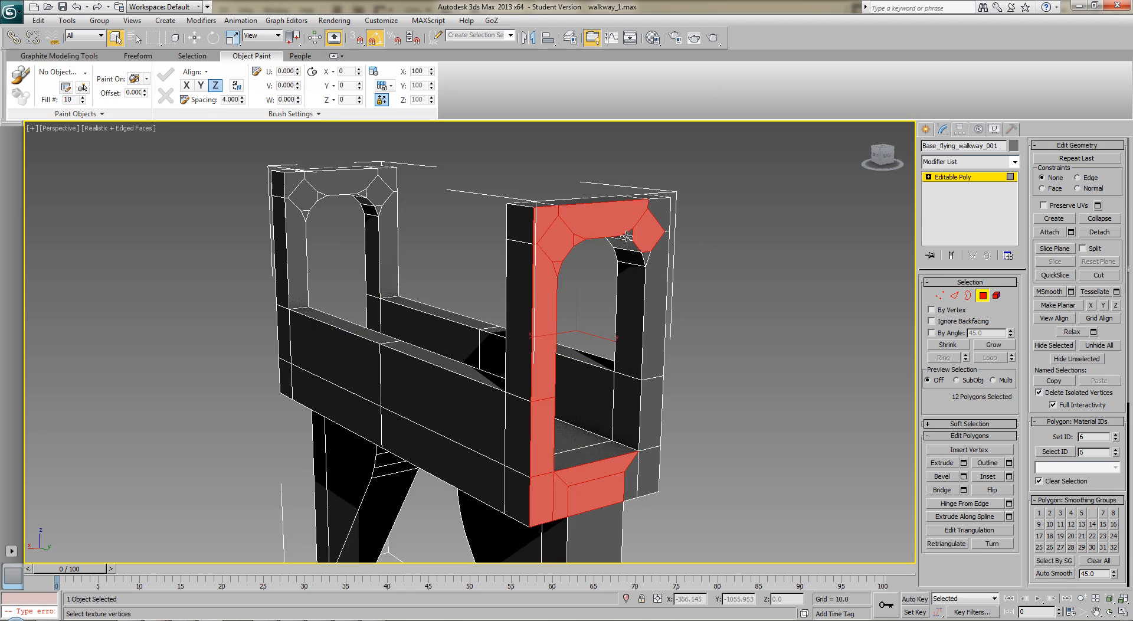
{"action": "left_click", "coordinate": [659, 217], "text": "ctrl"}
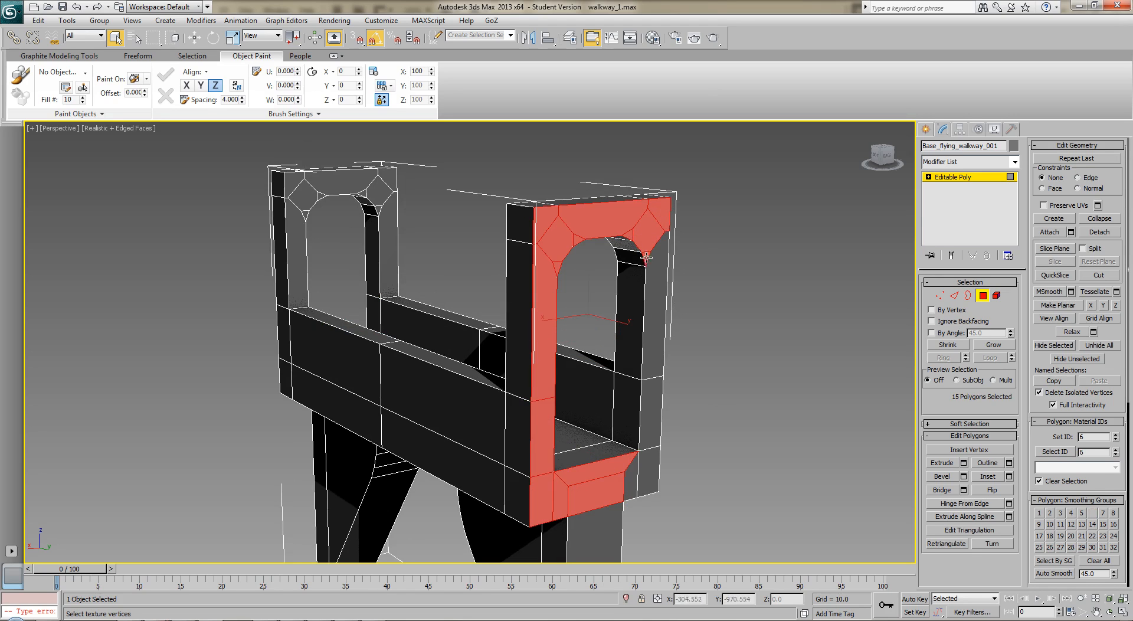
{"action": "left_click", "coordinate": [651, 267], "text": "ctrl"}
{"action": "left_click", "coordinate": [646, 396], "text": "ctrl"}
{"action": "left_click", "coordinate": [646, 471], "text": "ctrl"}
{"action": "left_click", "coordinate": [632, 481], "text": "ctrl"}
{"action": "middle_click_drag", "start_coordinate": [723, 415], "coordinate": [642, 416], "text": "alt"}
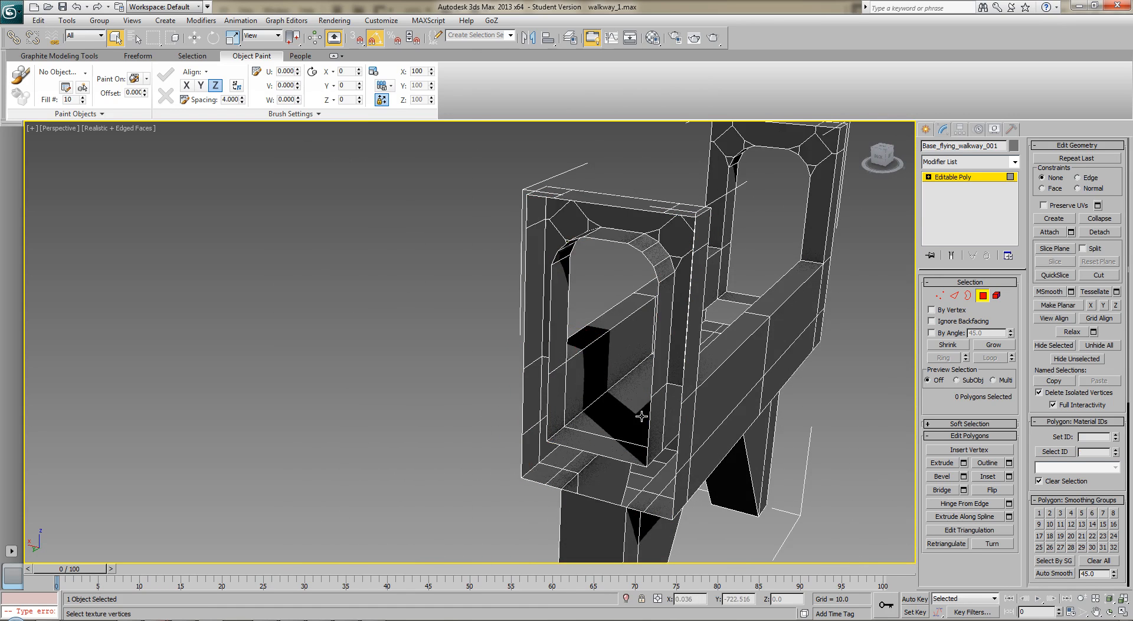
Delete the outward-facing polygon of the support leg below the second arch and leave polygon editing
{"action": "middle_click_drag", "start_coordinate": [716, 384], "coordinate": [677, 248]}
{"action": "left_click", "coordinate": [525, 442]}
{"action": "key", "text": "Delete"}
{"action": "middle_click_drag", "start_coordinate": [564, 472], "coordinate": [558, 349]}
{"action": "middle_click_drag", "start_coordinate": [670, 401], "coordinate": [478, 506], "text": "alt"}
{"action": "left_click", "coordinate": [982, 295]}
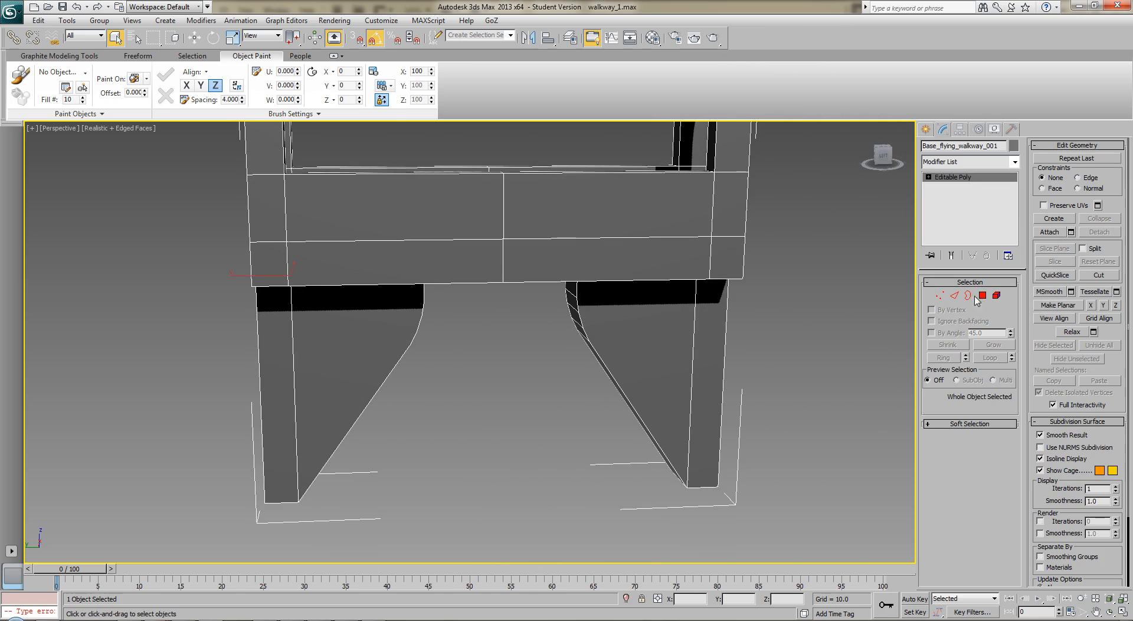
Bridge the two open edges of the hole in the walkway floor, between its midpoint and one arch
{"action": "scroll", "coordinate": [671, 346], "scroll_direction": "down", "scroll_amount": 6}
{"action": "middle_click_drag", "start_coordinate": [683, 385], "coordinate": [731, 376], "text": "alt"}
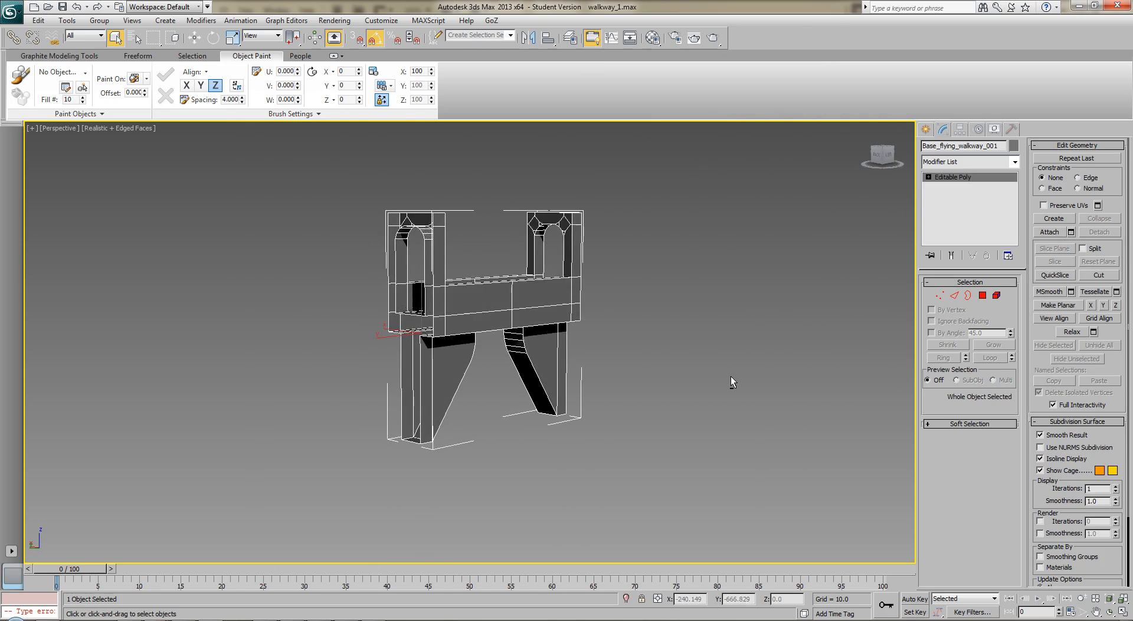
{"action": "scroll", "coordinate": [614, 345], "scroll_direction": "up", "scroll_amount": 2}
{"action": "middle_click_drag", "start_coordinate": [613, 345], "coordinate": [618, 428], "text": "alt"}
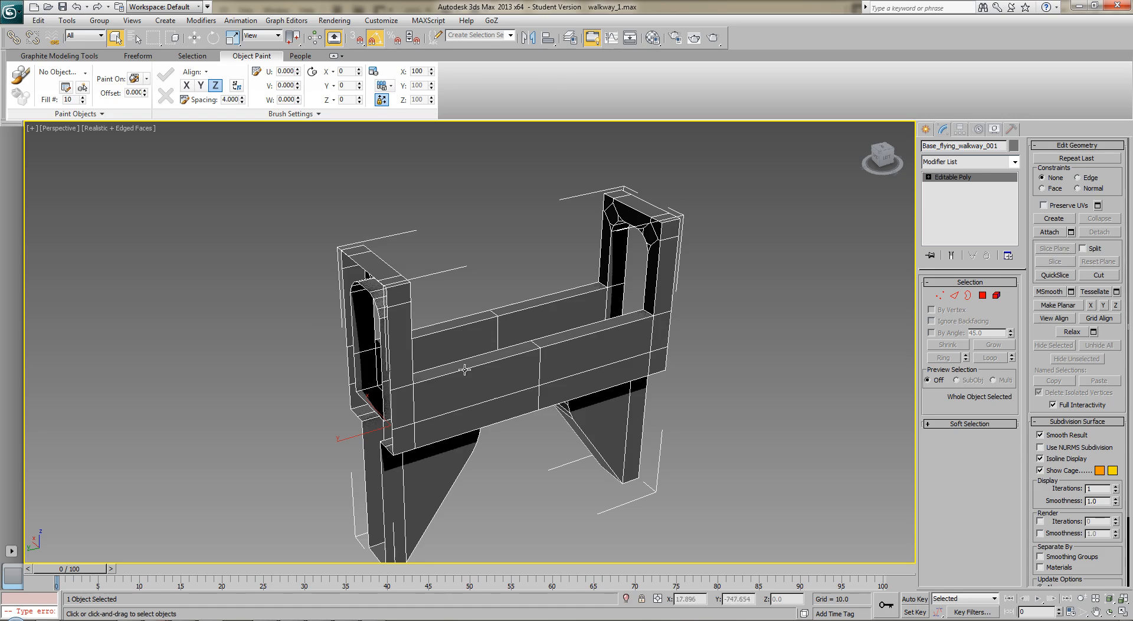
{"action": "middle_click_drag", "start_coordinate": [520, 369], "coordinate": [453, 361], "text": "alt"}
{"action": "middle_click_drag", "start_coordinate": [453, 427], "coordinate": [560, 385]}
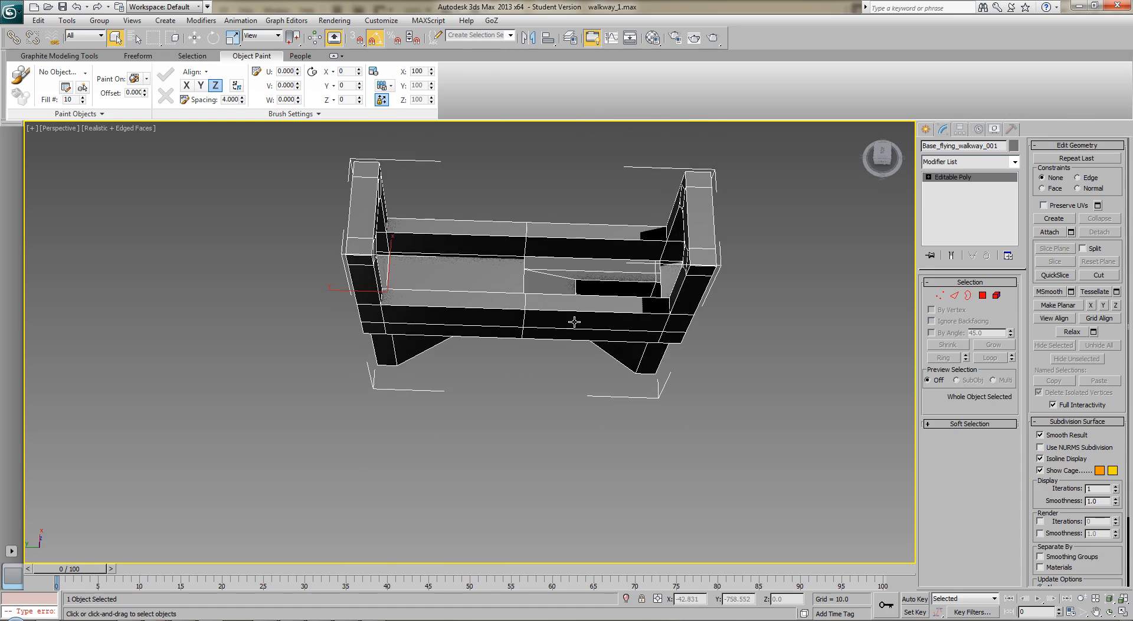
{"action": "middle_click_drag", "start_coordinate": [472, 264], "coordinate": [621, 376], "text": "alt"}
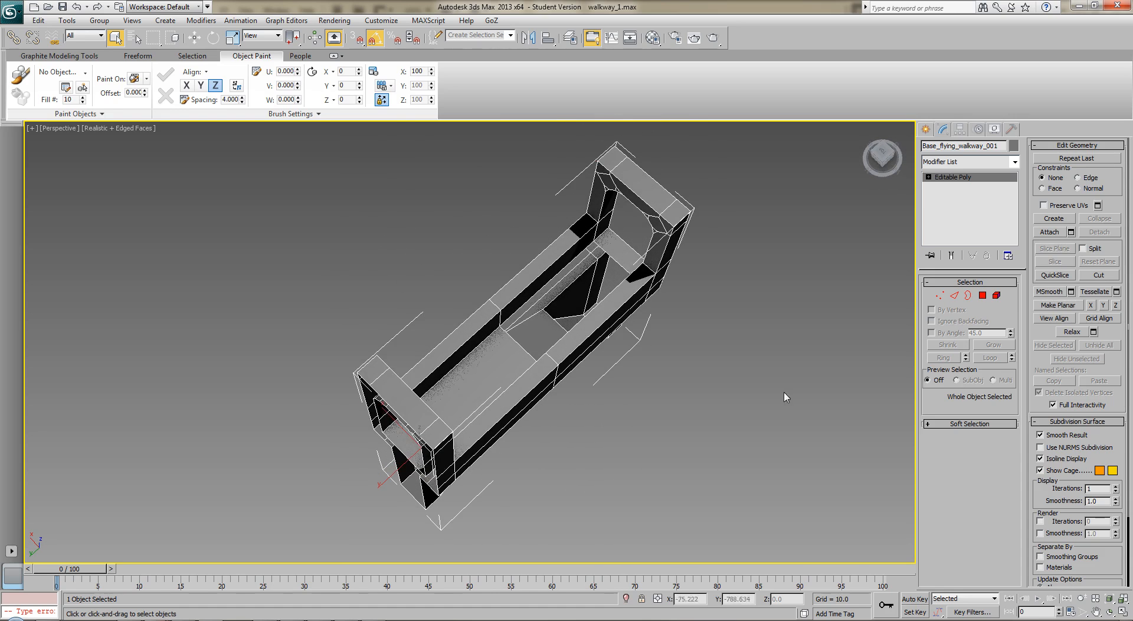
{"action": "left_click", "coordinate": [955, 296]}
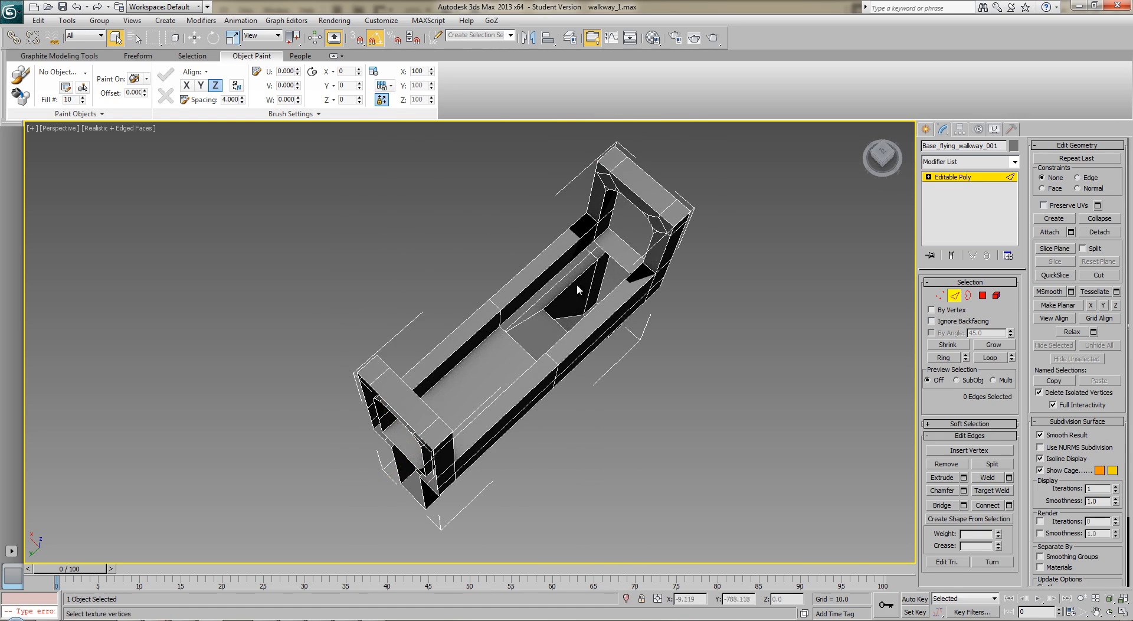
{"action": "left_click", "coordinate": [613, 259]}
{"action": "left_click", "coordinate": [523, 350], "text": "ctrl"}
{"action": "left_click", "coordinate": [943, 506]}
{"action": "middle_click_drag", "start_coordinate": [898, 451], "coordinate": [885, 339], "text": "alt"}
{"action": "left_click", "coordinate": [954, 295]}
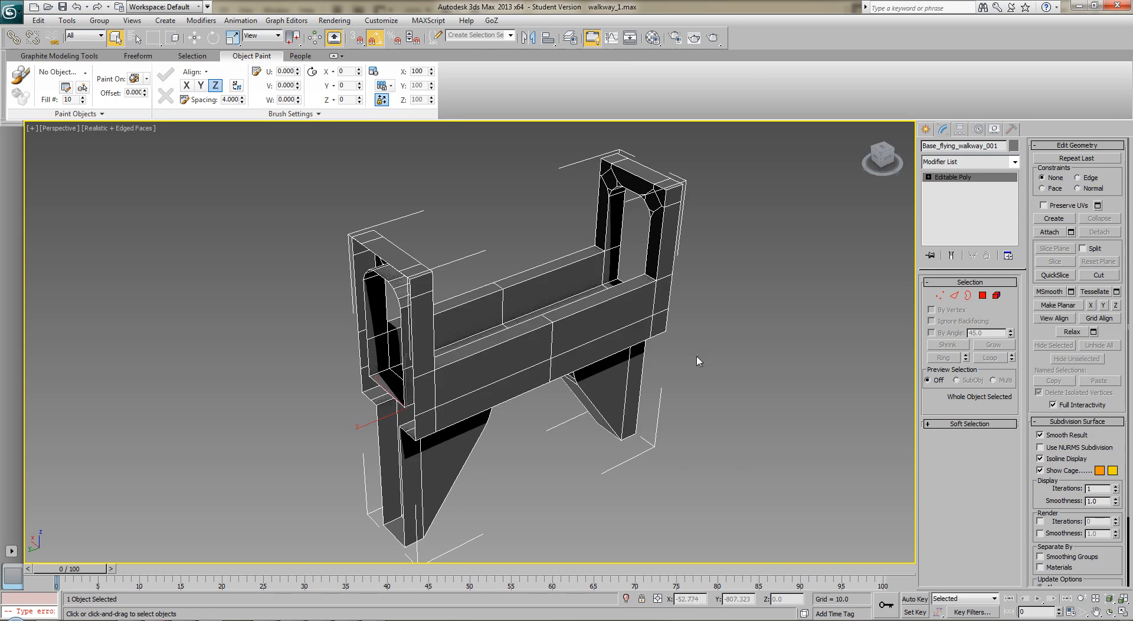
{"action": "middle_click_drag", "start_coordinate": [771, 358], "coordinate": [563, 346]}
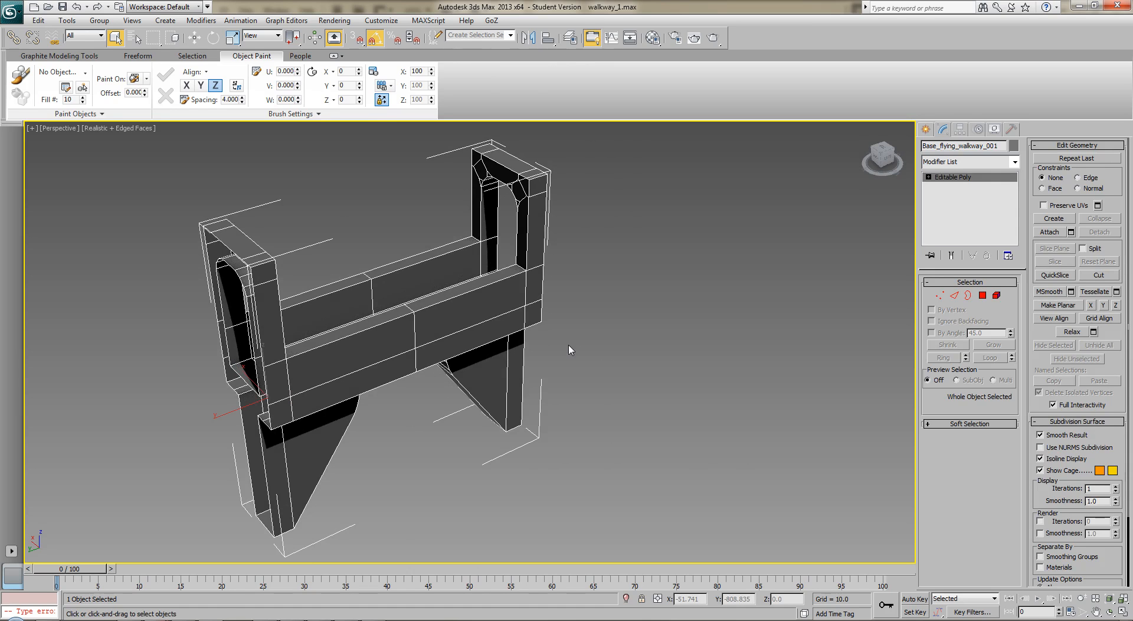
{"action": "middle_click_drag", "start_coordinate": [577, 365], "coordinate": [529, 342], "text": "alt"}
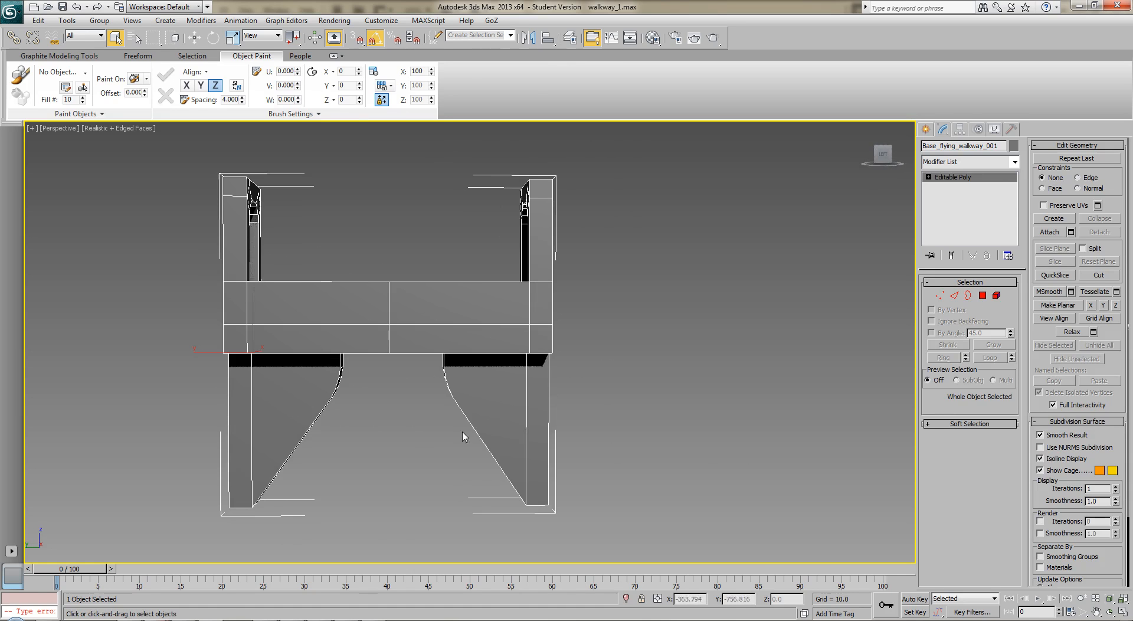
Add an Unwrap UVW modifier to the walkway and open its UV editor with the background map hidden
{"action": "left_click", "coordinate": [972, 163]}
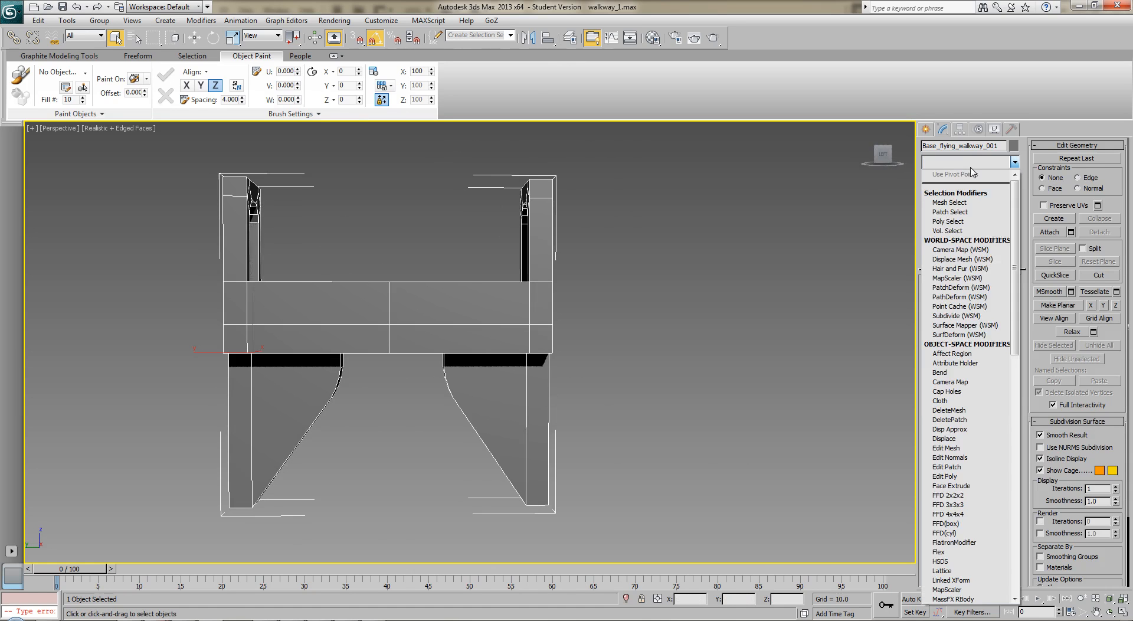
{"action": "key", "text": "u"}
{"action": "key", "text": "Return"}
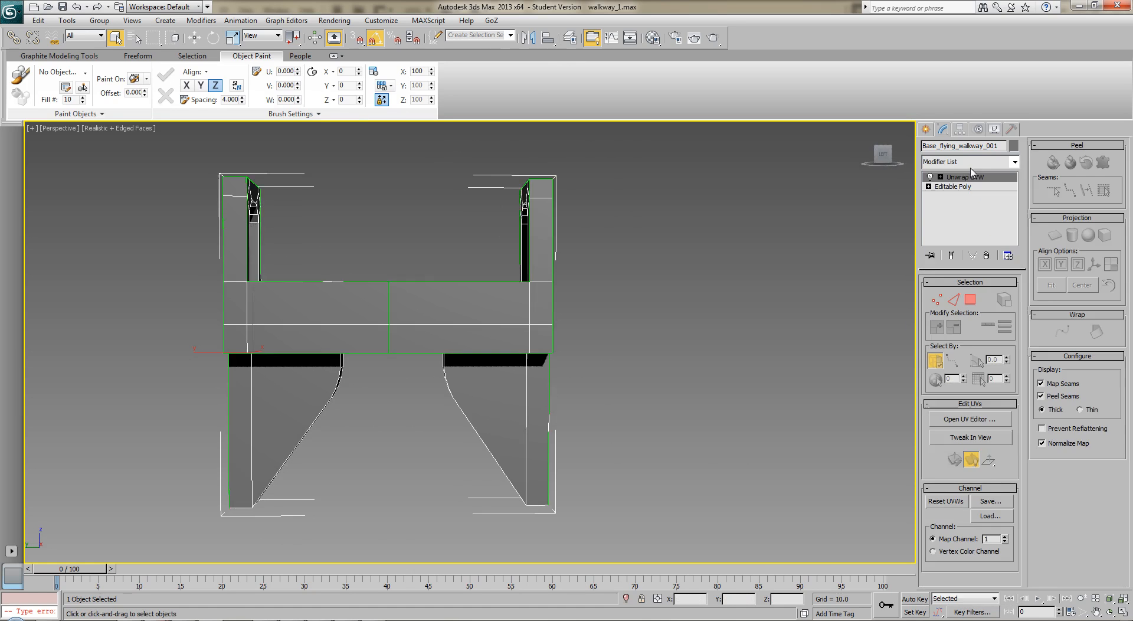
{"action": "middle_click_drag", "start_coordinate": [470, 356], "coordinate": [203, 320]}
{"action": "scroll", "coordinate": [327, 331], "scroll_direction": "down", "scroll_amount": 2}
{"action": "left_click", "coordinate": [937, 424]}
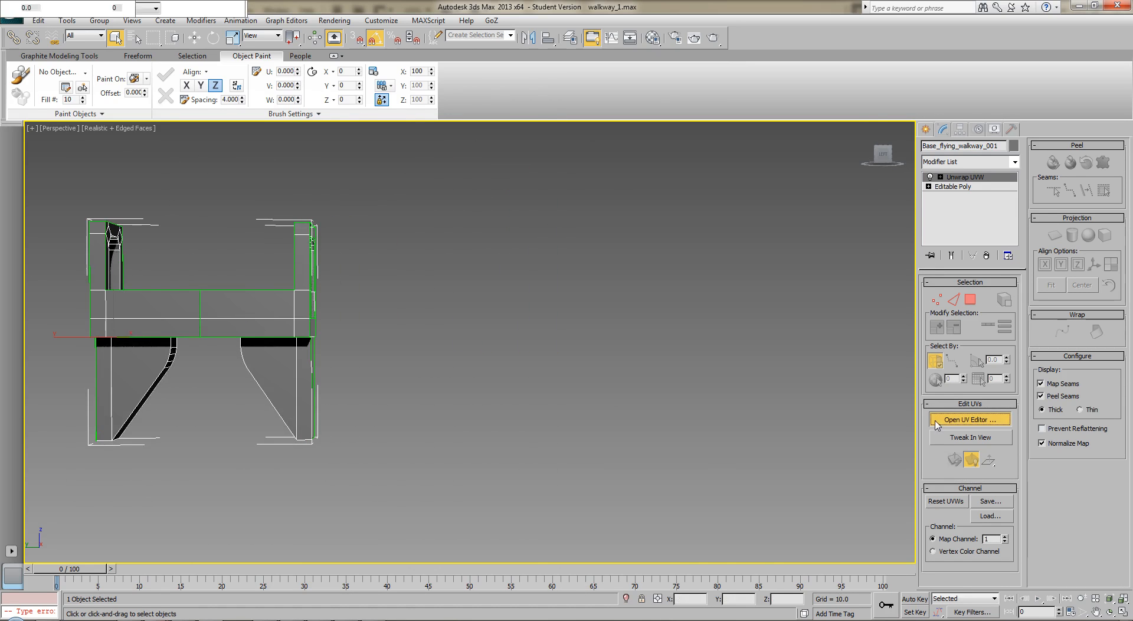
{"action": "left_click_drag", "start_coordinate": [291, 55], "coordinate": [677, 121]}
{"action": "left_click", "coordinate": [644, 151]}
Select all texture vertices of the walkway and move them to the right, outside the UV square
{"action": "mouse_move", "coordinate": [511, 291]}
{"action": "middle_mouse_down"}
{"action": "mouse_move", "coordinate": [531, 278]}
{"action": "mouse_move", "coordinate": [511, 312]}
{"action": "middle_mouse_up"}
{"action": "scroll", "coordinate": [519, 285], "scroll_direction": "down", "scroll_amount": 3}
{"action": "left_click_drag", "start_coordinate": [435, 253], "coordinate": [639, 429]}
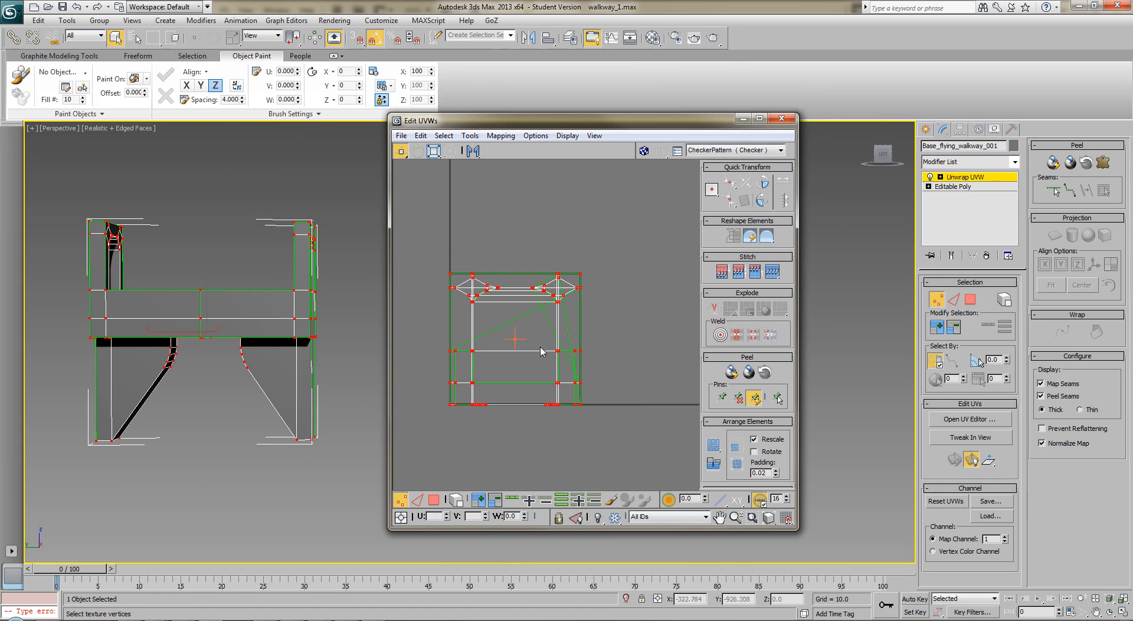
{"action": "left_click_drag", "start_coordinate": [554, 350], "coordinate": [719, 348]}
{"action": "left_click", "coordinate": [289, 467]}
Planar map the front polygons of the left support leg and move the resulting shell above the UV square
{"action": "middle_click_drag", "start_coordinate": [200, 452], "coordinate": [229, 424]}
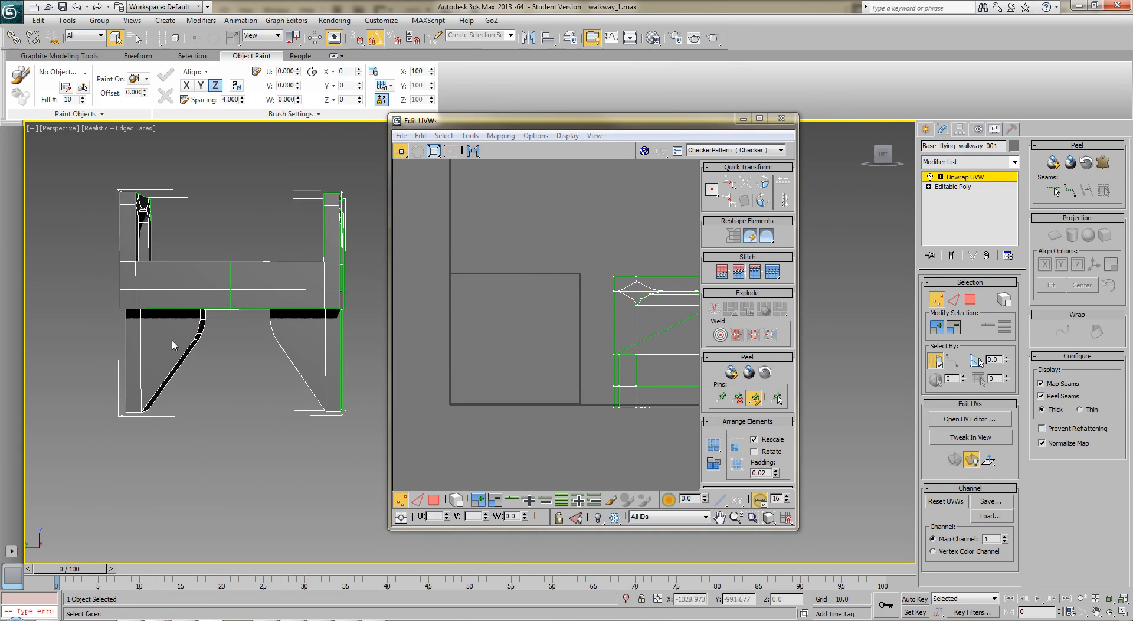
{"action": "key", "text": "3"}
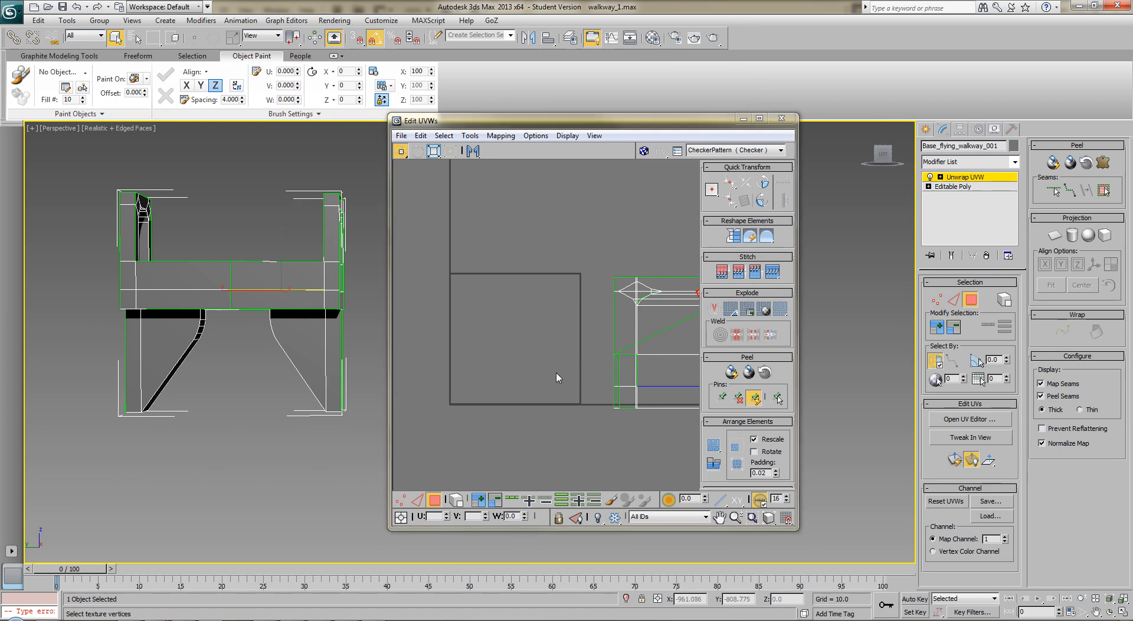
{"action": "left_click", "coordinate": [137, 341]}
{"action": "left_click", "coordinate": [173, 340], "text": "ctrl"}
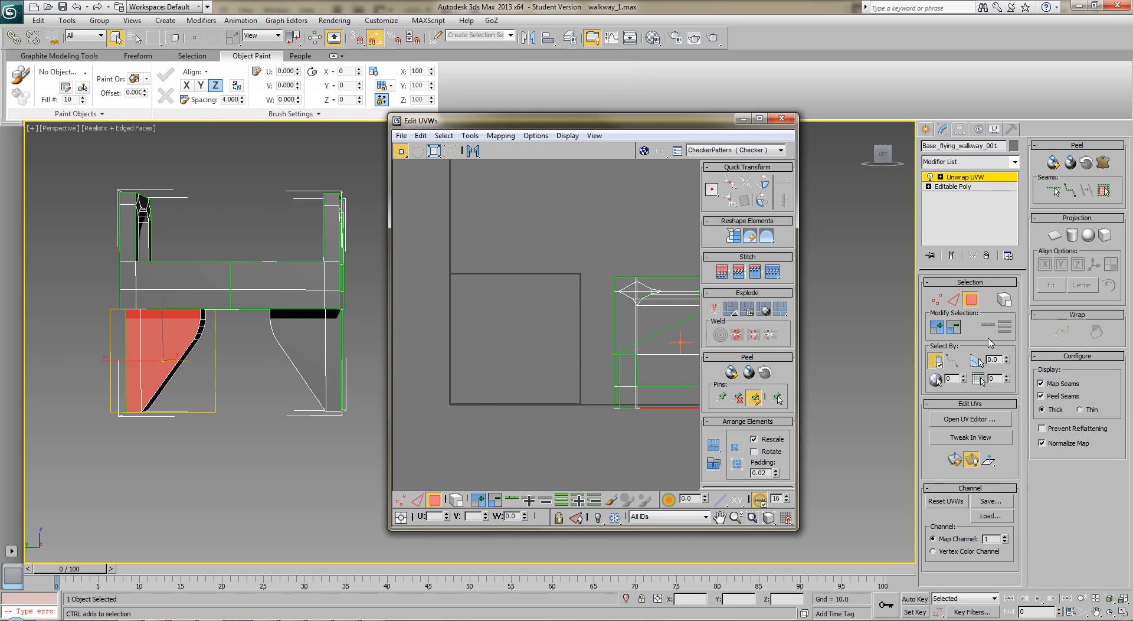
{"action": "left_click", "coordinate": [1056, 237]}
{"action": "left_click", "coordinate": [1055, 236]}
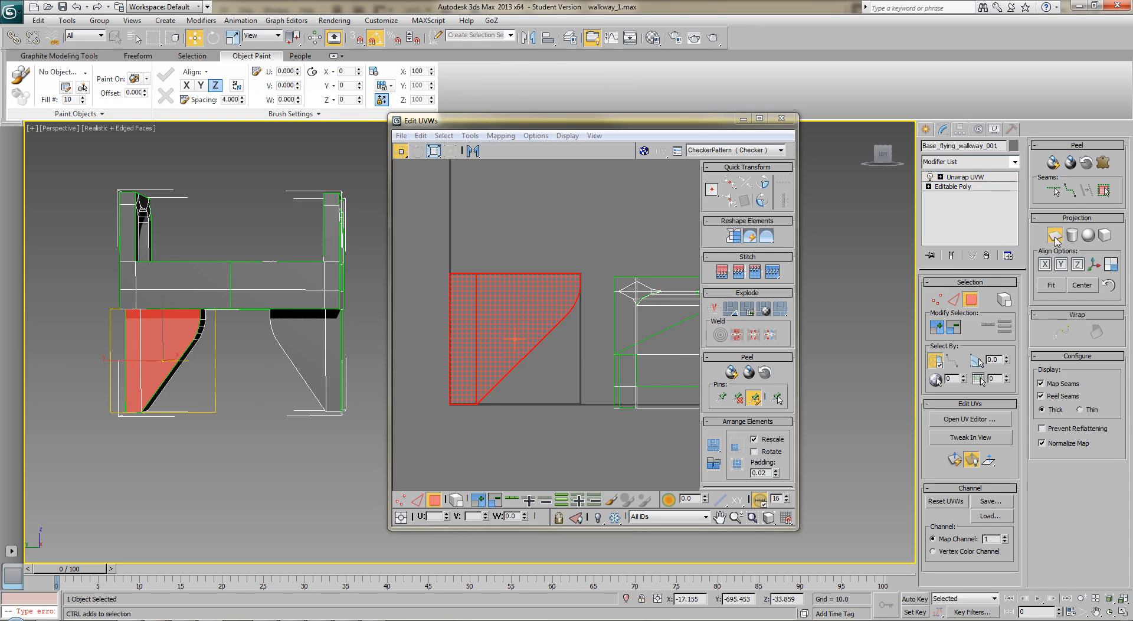
{"action": "left_click_drag", "start_coordinate": [517, 325], "coordinate": [531, 207]}
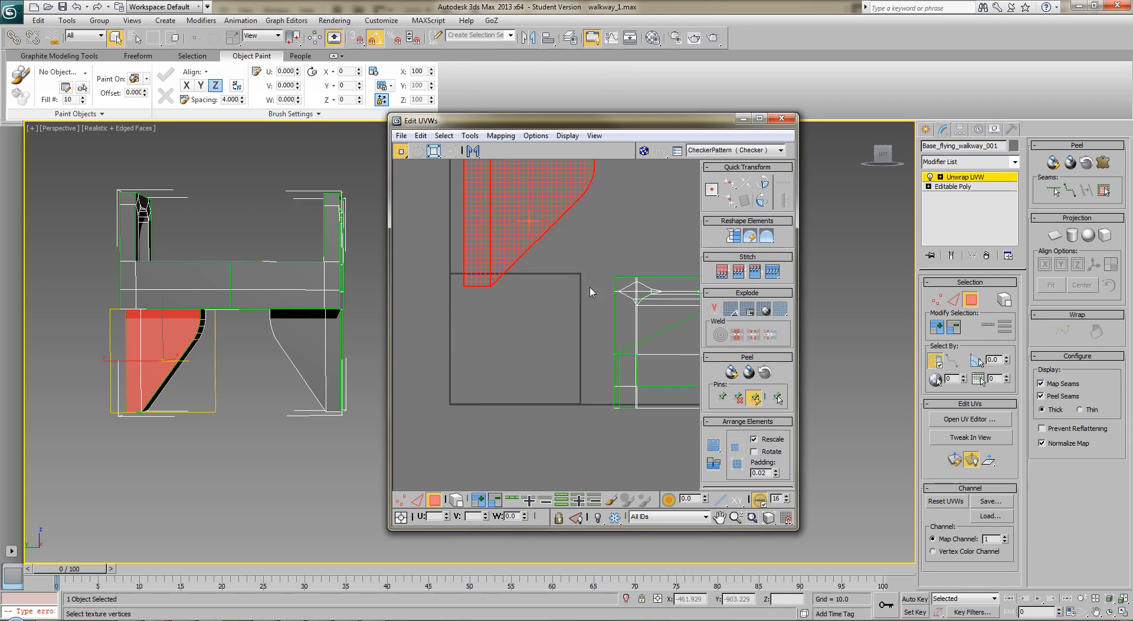
{"action": "middle_click_drag", "start_coordinate": [585, 278], "coordinate": [576, 373]}
{"action": "left_click_drag", "start_coordinate": [504, 326], "coordinate": [496, 291]}
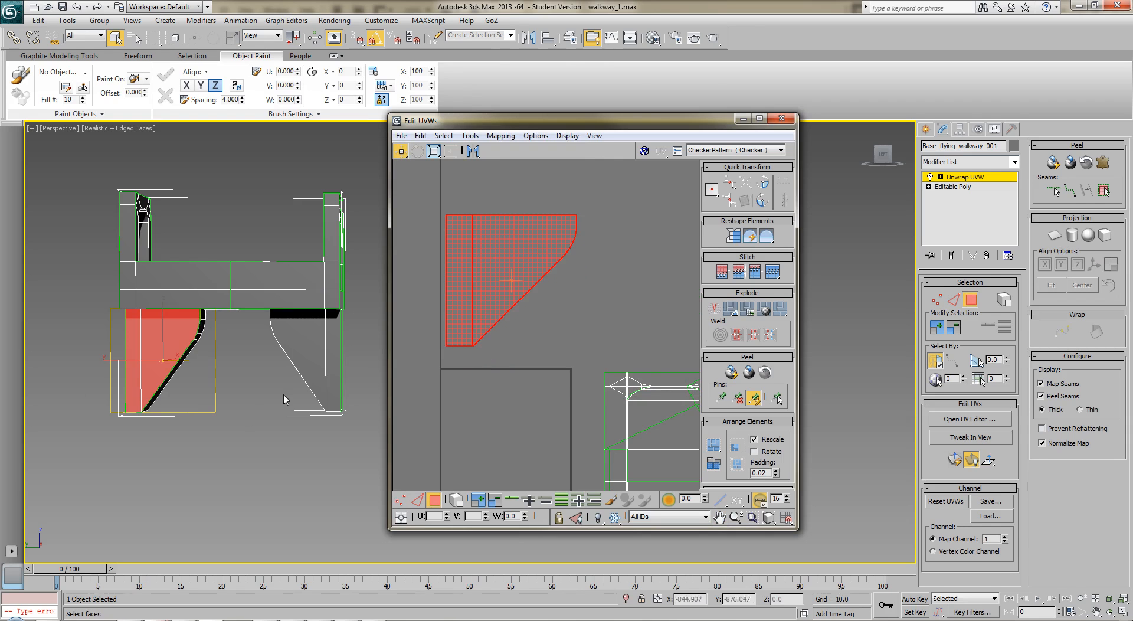
Planar map the front polygons of the right support leg and mirror the shell horizontally
{"action": "left_click", "coordinate": [308, 368]}
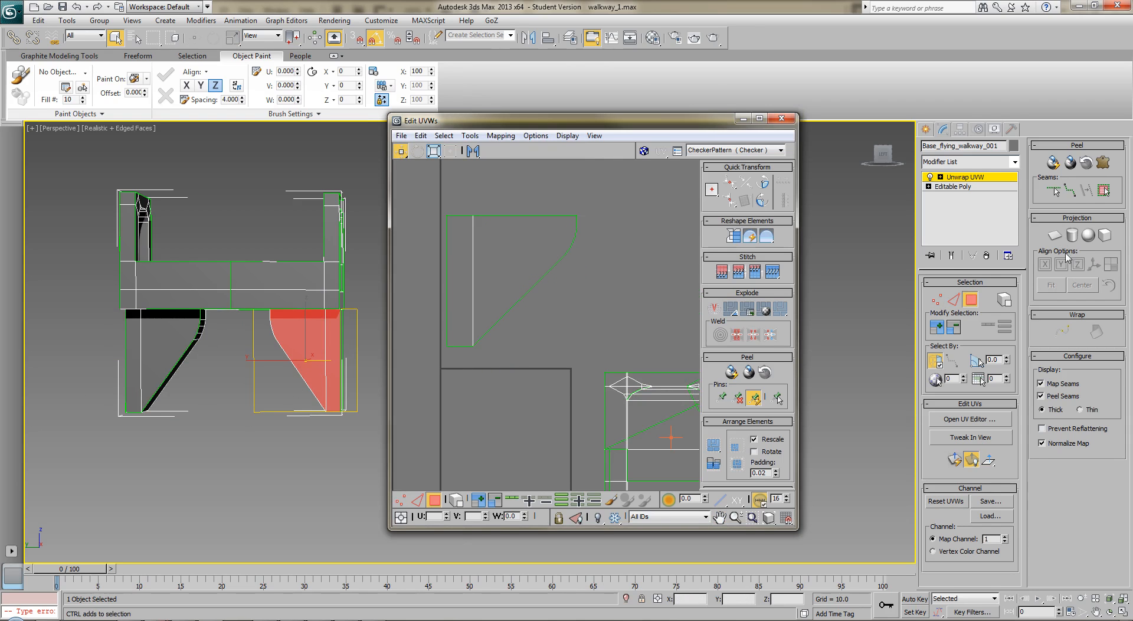
{"action": "left_click", "coordinate": [1056, 235]}
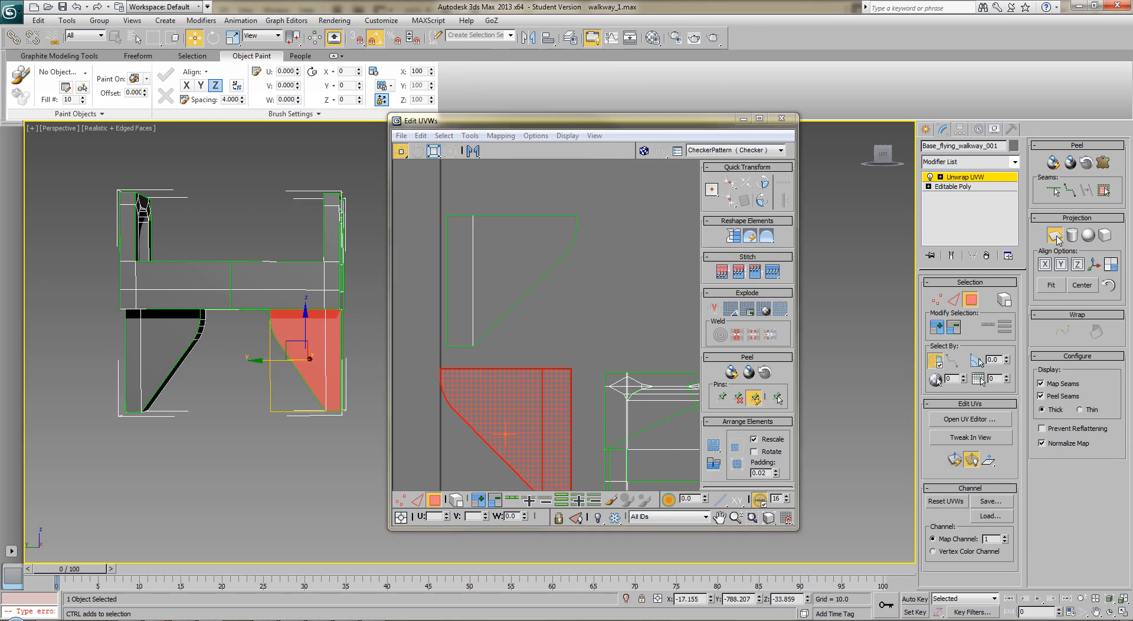
{"action": "middle_click_drag", "start_coordinate": [606, 307], "coordinate": [581, 271]}
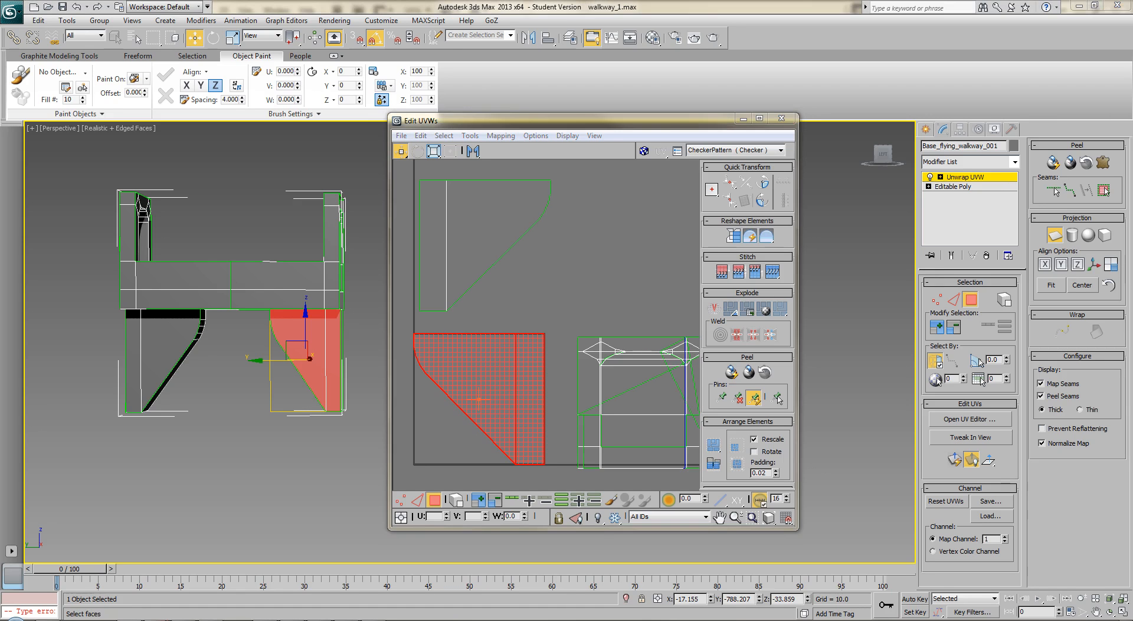
{"action": "left_click", "coordinate": [473, 152]}
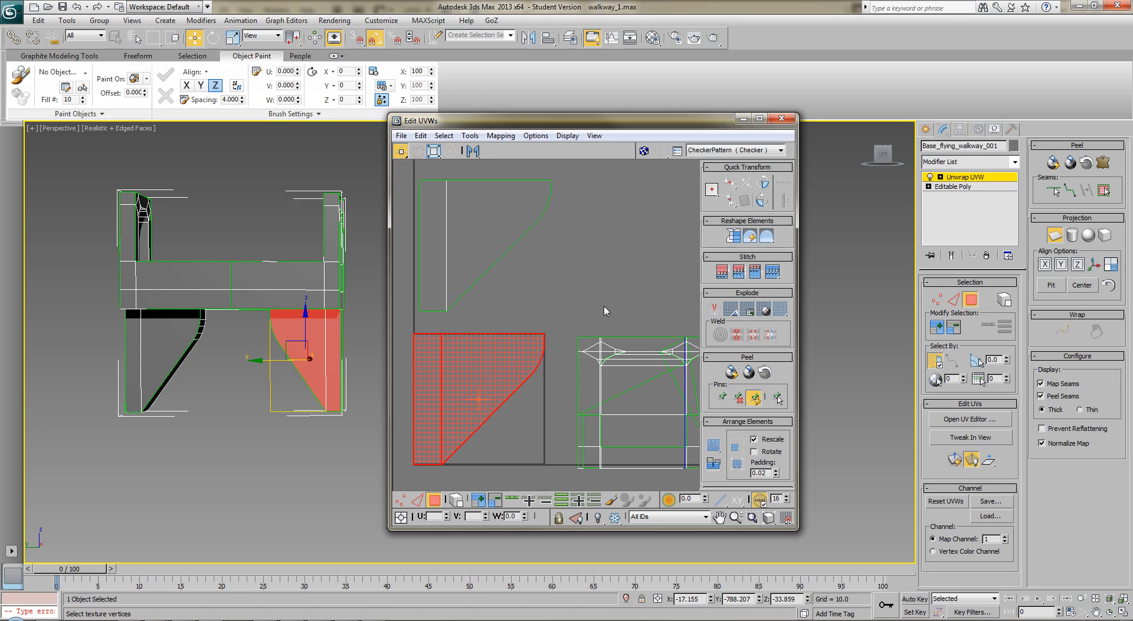
Planar map the left leg's front polygons again to stack their shell exactly on the mirrored right-leg shell
{"action": "left_click_drag", "start_coordinate": [582, 182], "coordinate": [413, 313]}
{"action": "left_click", "coordinate": [1056, 232]}
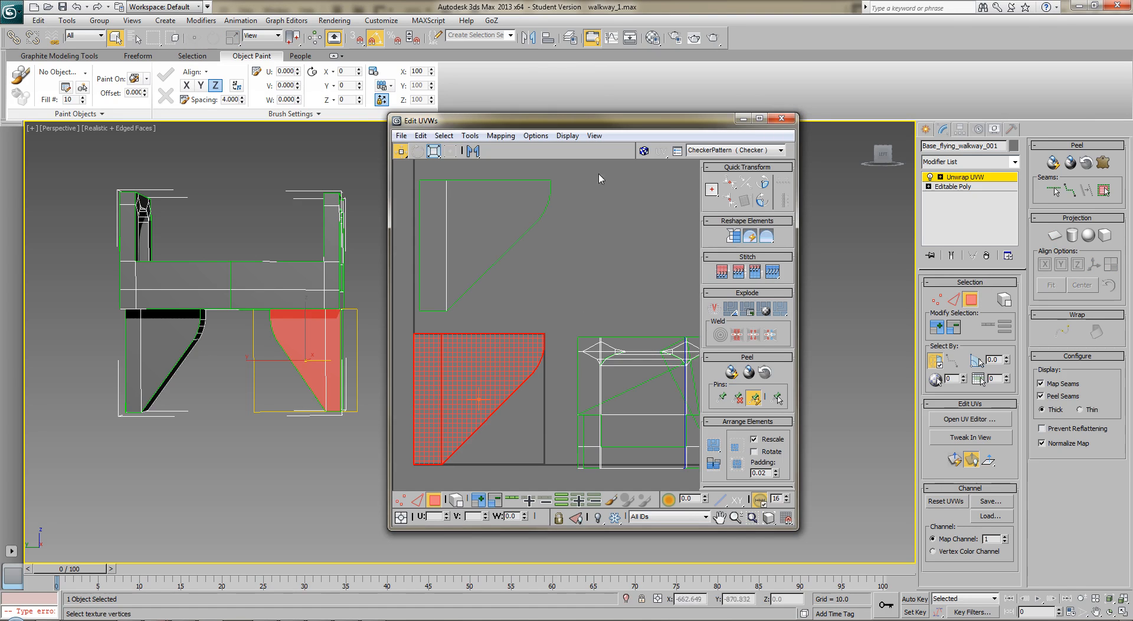
{"action": "left_click", "coordinate": [434, 277]}
{"action": "left_click", "coordinate": [1055, 235]}
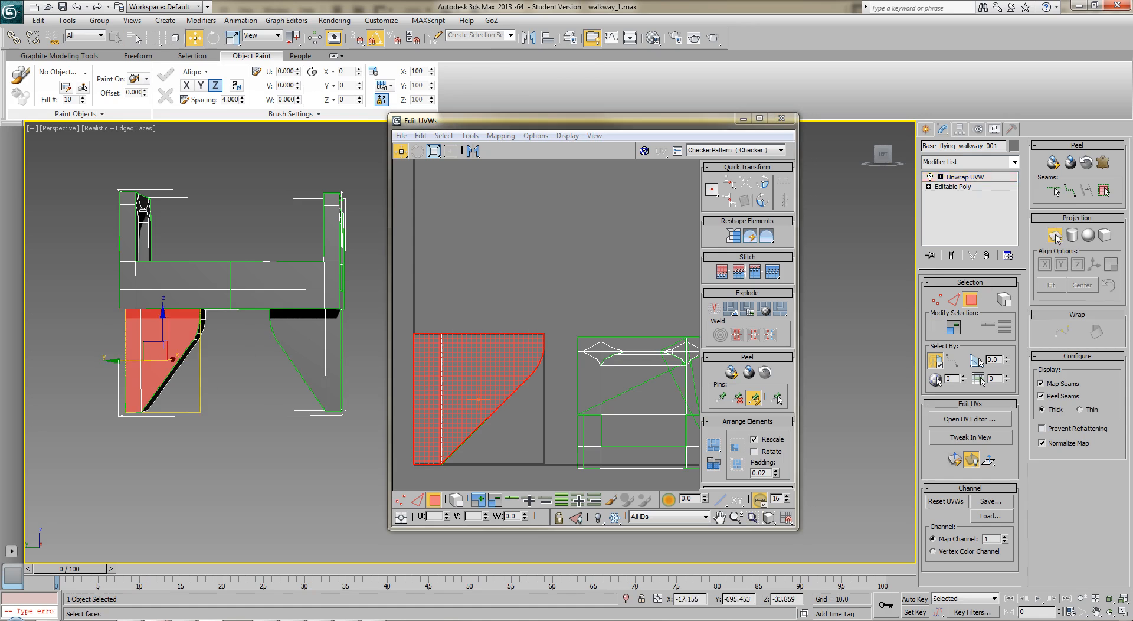
{"action": "left_click", "coordinate": [1057, 236]}
{"action": "scroll", "coordinate": [590, 263], "scroll_direction": "up", "scroll_amount": 5}
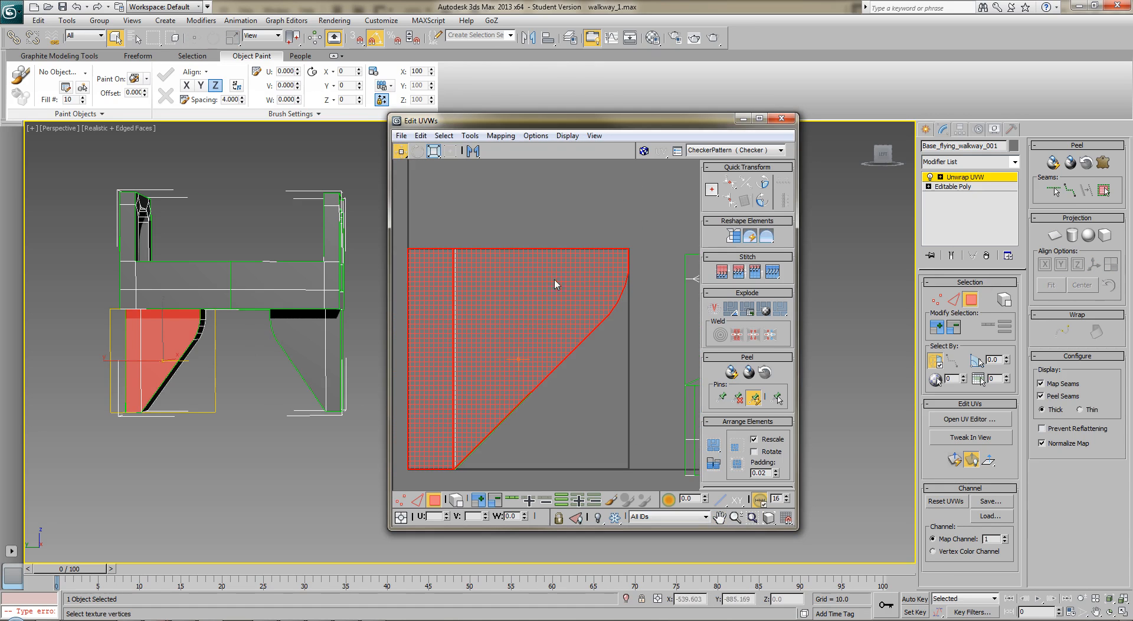
{"action": "left_click", "coordinate": [567, 434]}
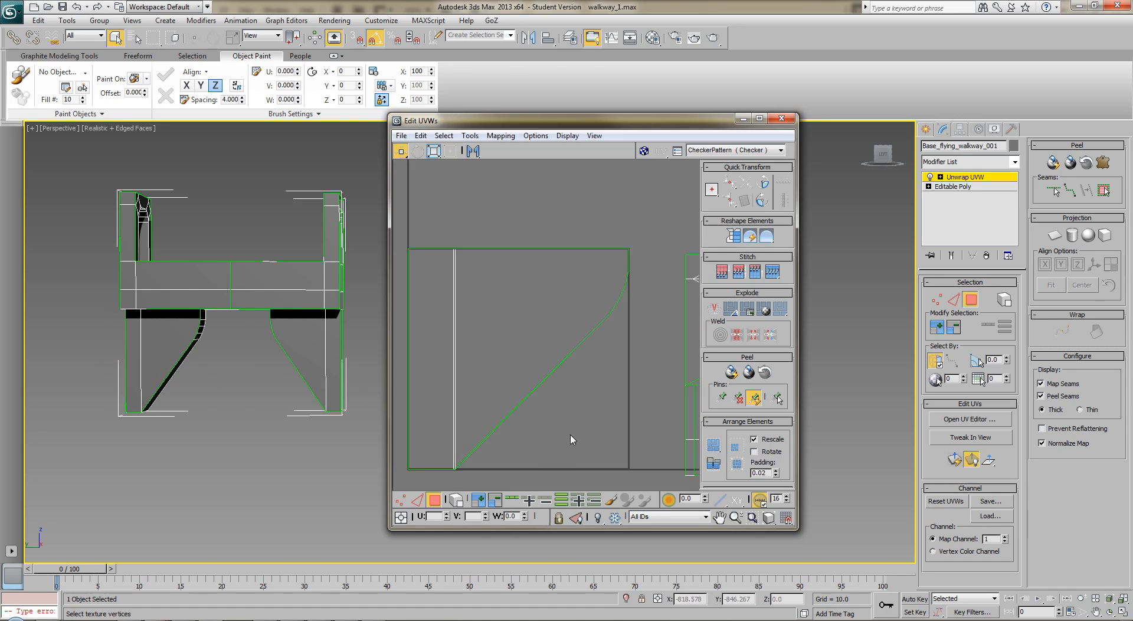
{"action": "scroll", "coordinate": [571, 430], "scroll_direction": "down", "scroll_amount": 2}
{"action": "middle_click_drag", "start_coordinate": [594, 356], "coordinate": [581, 383]}
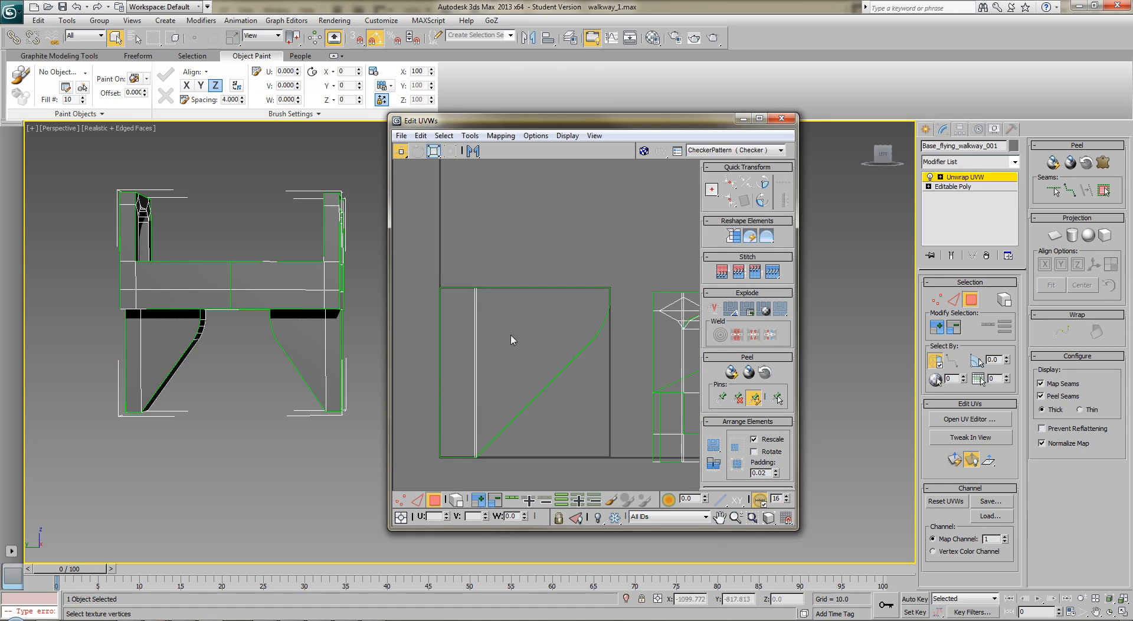
Planar map the two side polygons of the first support leg at the walkway's opposite end
{"action": "left_click", "coordinate": [326, 344]}
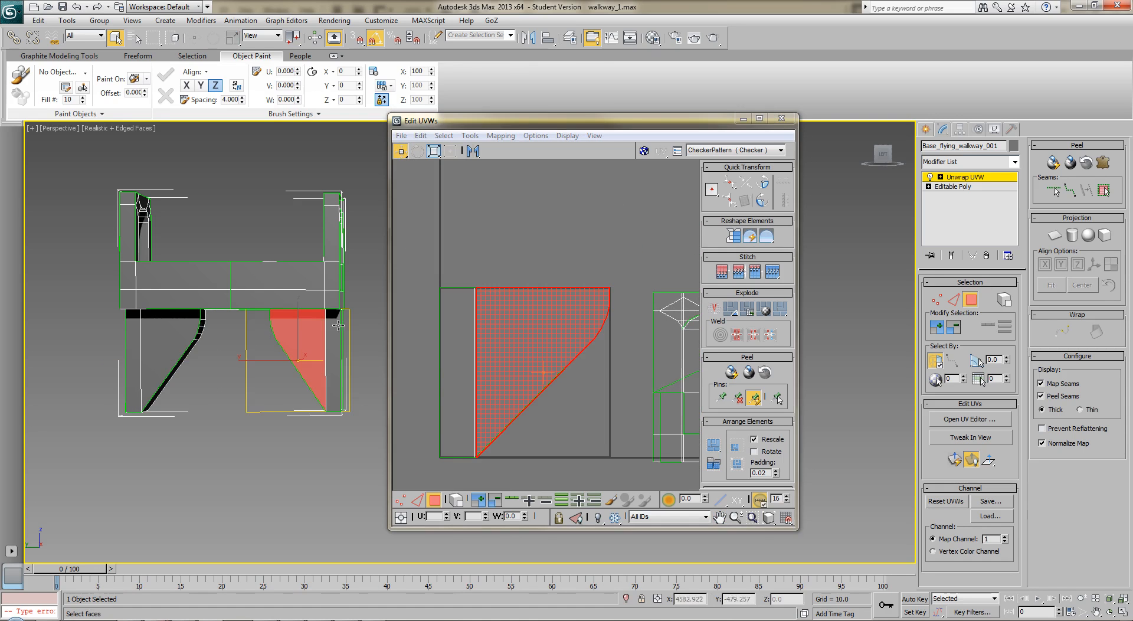
{"action": "middle_click_drag", "start_coordinate": [357, 341], "coordinate": [190, 348], "text": "alt"}
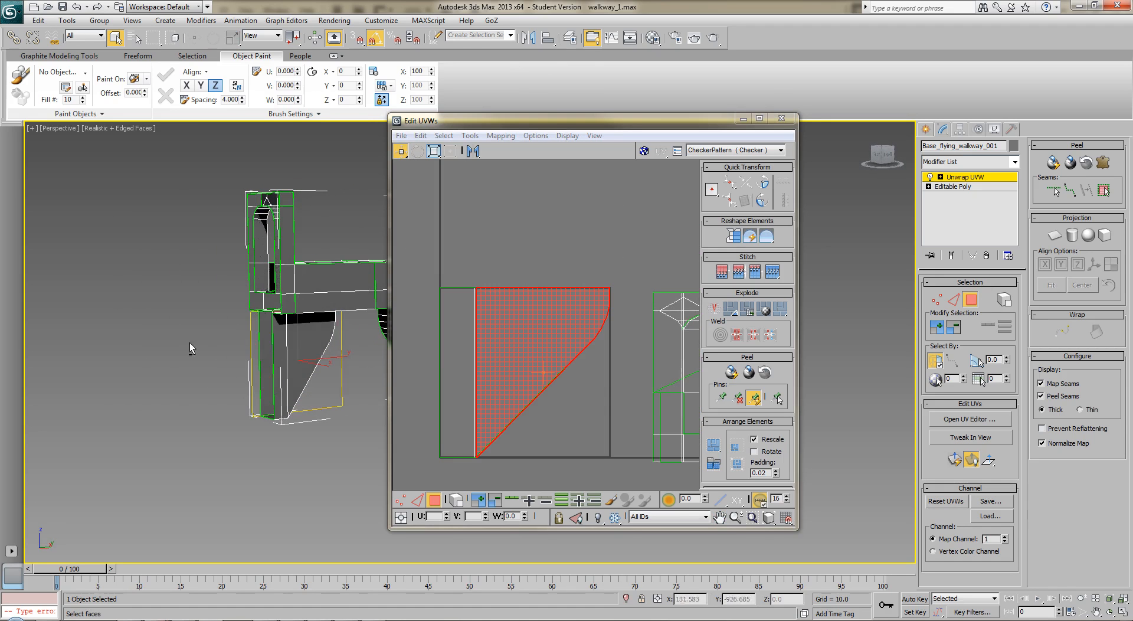
{"action": "left_click", "coordinate": [298, 340]}
{"action": "left_click", "coordinate": [282, 349], "text": "ctrl"}
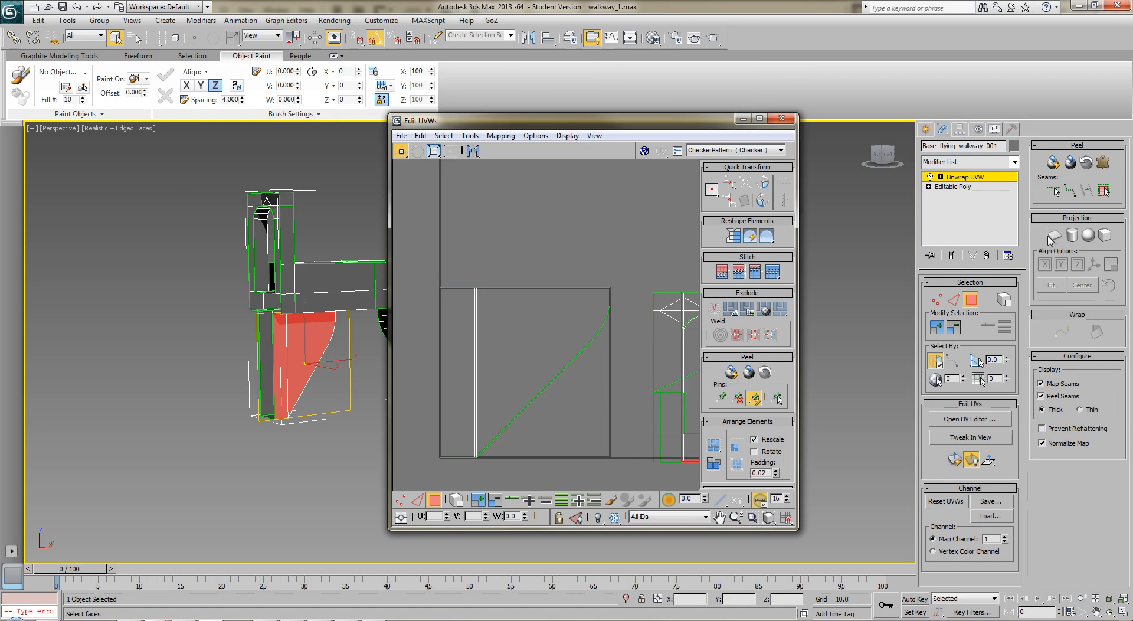
{"action": "left_click", "coordinate": [345, 352]}
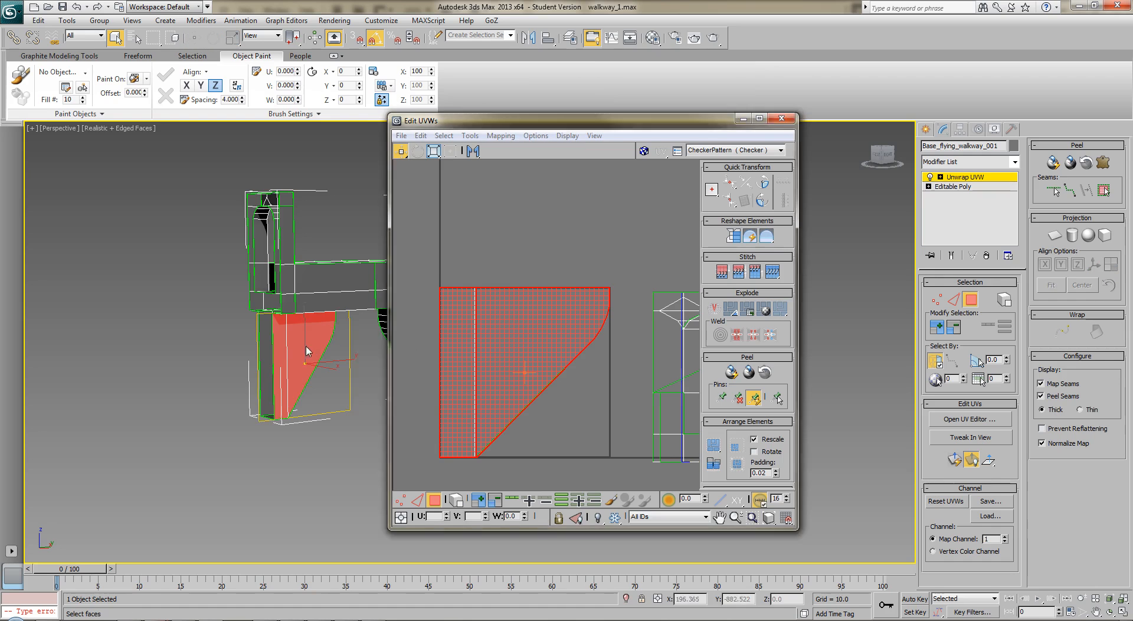
Planar map the other support leg's side polygons at that end and mirror the shell onto the stacked leg shells
{"action": "middle_click_drag", "start_coordinate": [345, 353], "coordinate": [103, 342]}
{"action": "left_click", "coordinate": [218, 319]}
{"action": "left_click", "coordinate": [261, 332], "text": "ctrl"}
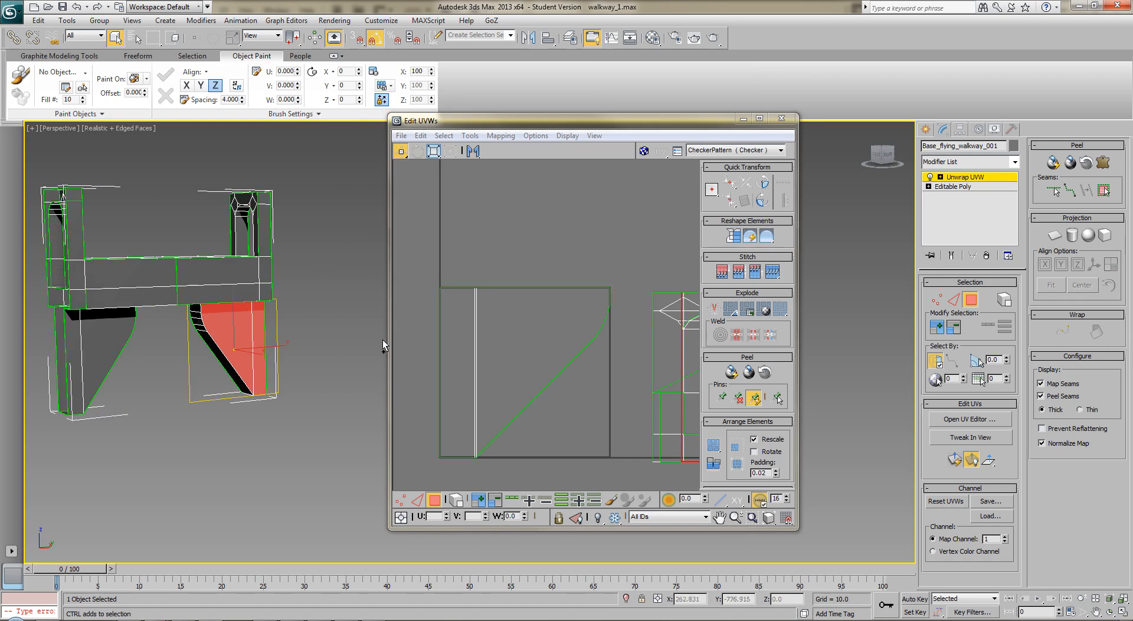
{"action": "left_click", "coordinate": [1054, 236]}
{"action": "left_click", "coordinate": [1054, 236]}
{"action": "left_click", "coordinate": [474, 152]}
{"action": "left_click", "coordinate": [427, 288]}
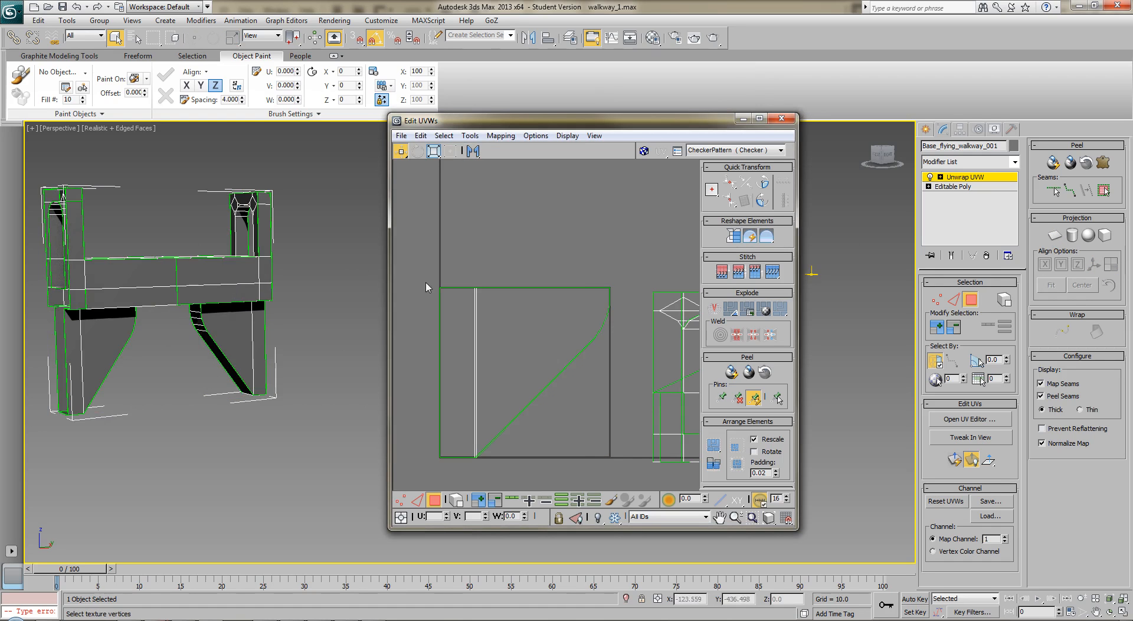
Select all stacked leg shells and scale them freeform to about a third, into the UV square's lower-left corner
{"action": "left_click_drag", "start_coordinate": [617, 472], "coordinate": [428, 278]}
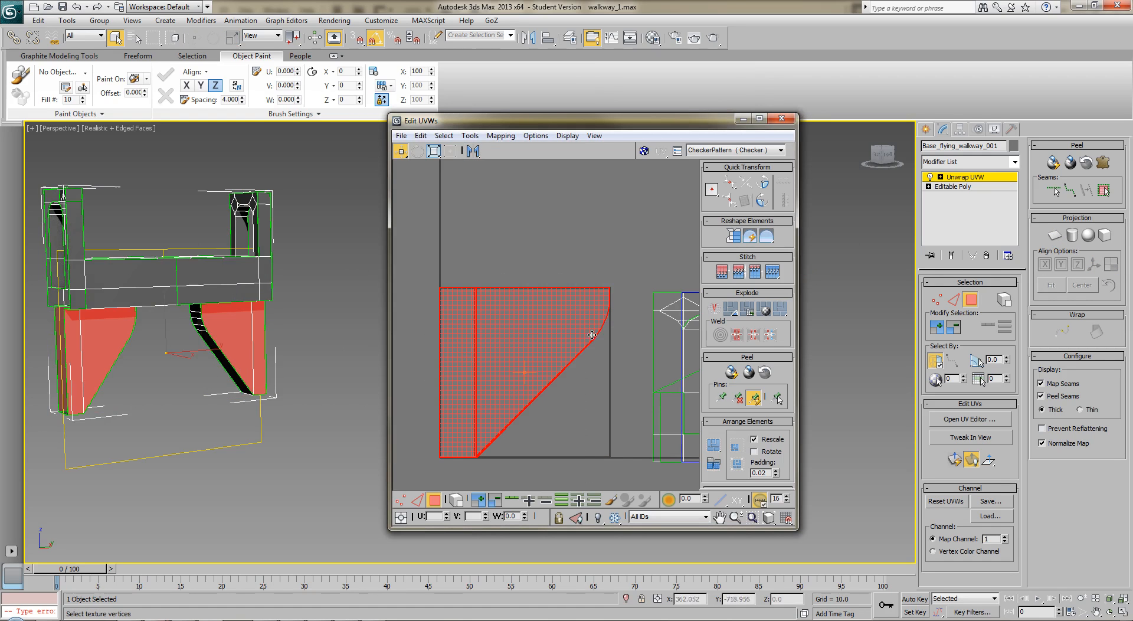
{"action": "left_click", "coordinate": [474, 152]}
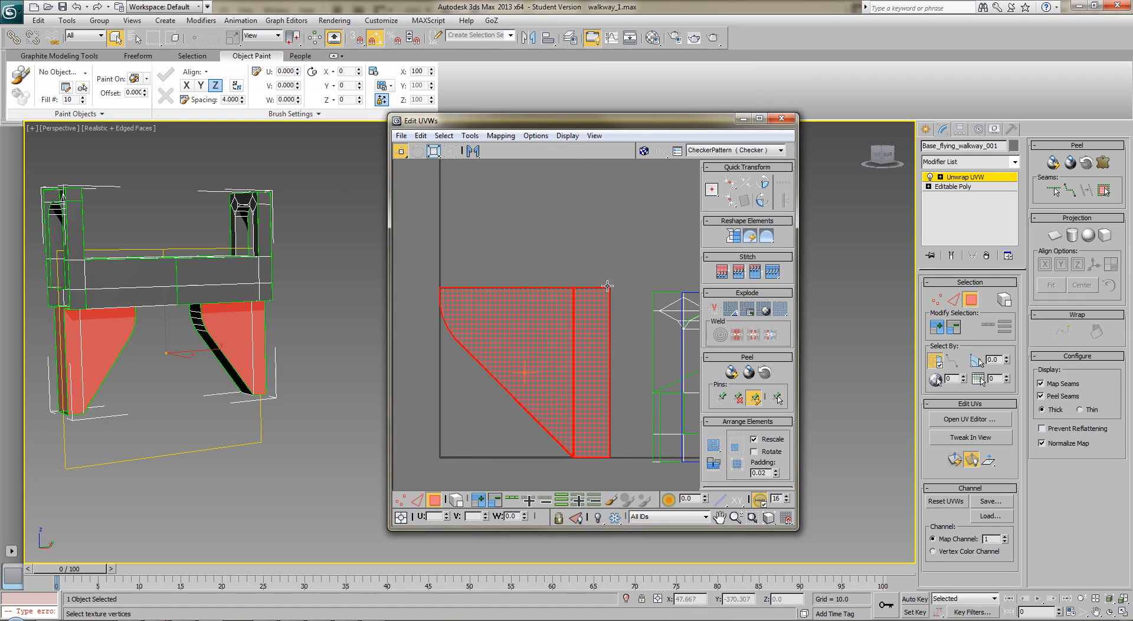
{"action": "key", "text": "ctrl+z"}
{"action": "left_click", "coordinate": [449, 152]}
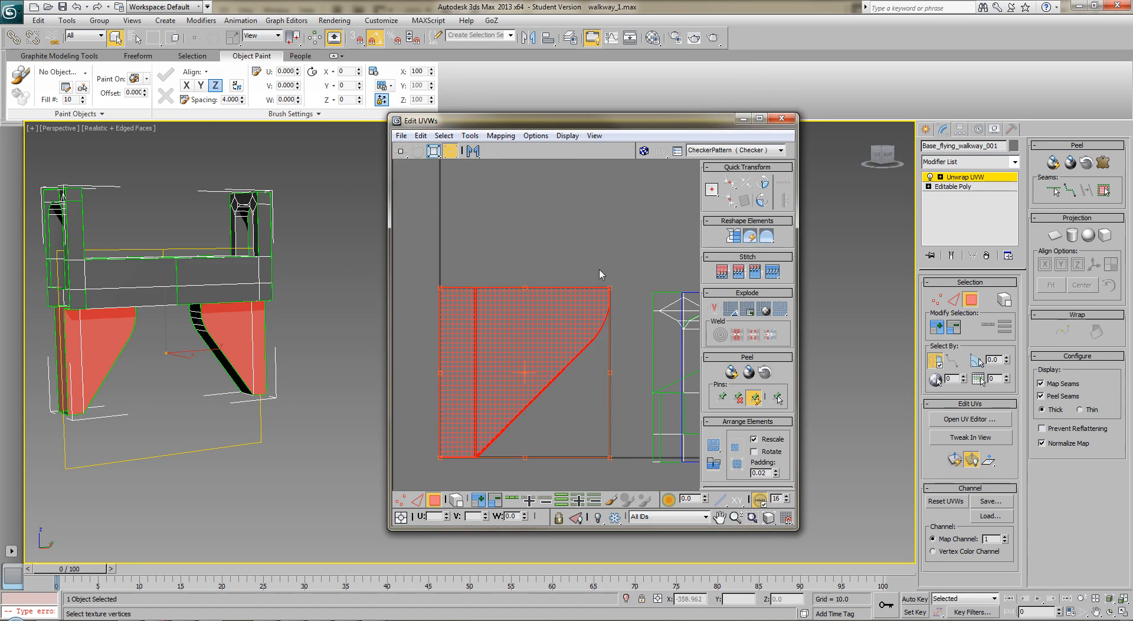
{"action": "left_click_drag", "start_coordinate": [608, 290], "coordinate": [492, 407]}
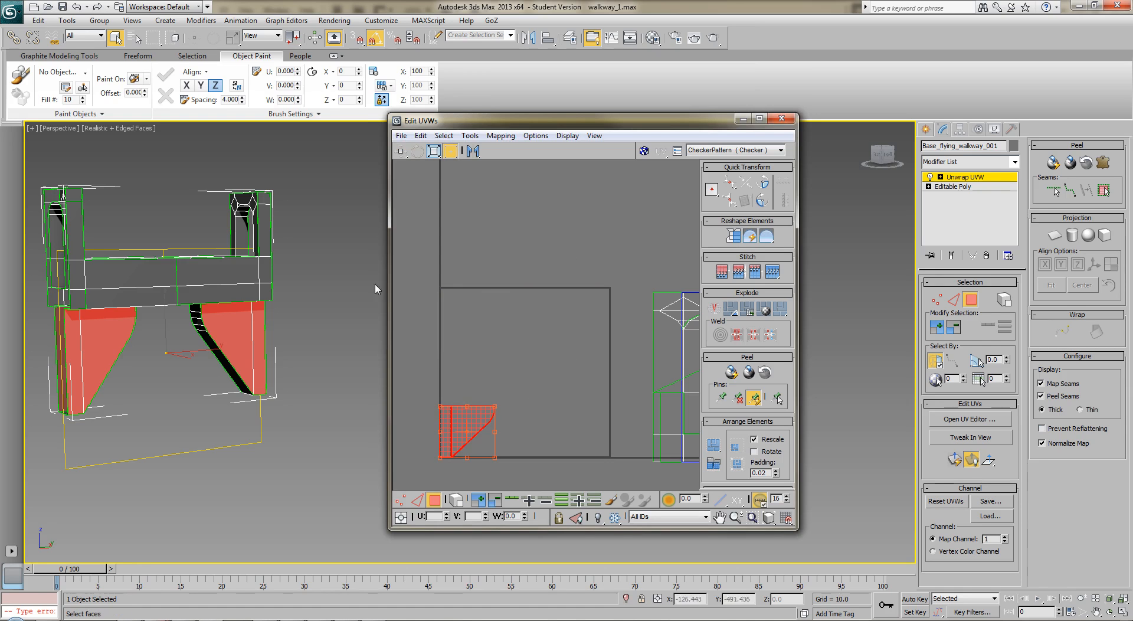
{"action": "left_click", "coordinate": [348, 286]}
{"action": "middle_click_drag", "start_coordinate": [329, 304], "coordinate": [200, 324], "text": "alt"}
{"action": "left_click", "coordinate": [300, 337], "text": "ctrl"}
{"action": "left_click", "coordinate": [189, 343], "text": "ctrl"}
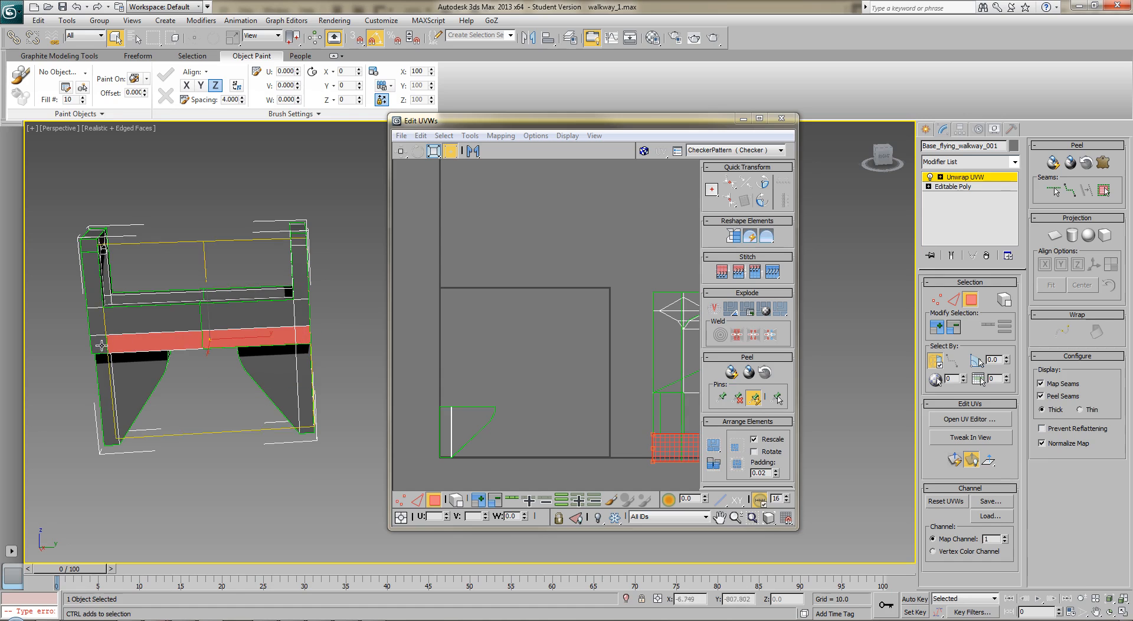
{"action": "left_click", "coordinate": [94, 322], "text": "ctrl"}
{"action": "left_click", "coordinate": [93, 260], "text": "ctrl"}
{"action": "left_click", "coordinate": [93, 252], "text": "ctrl"}
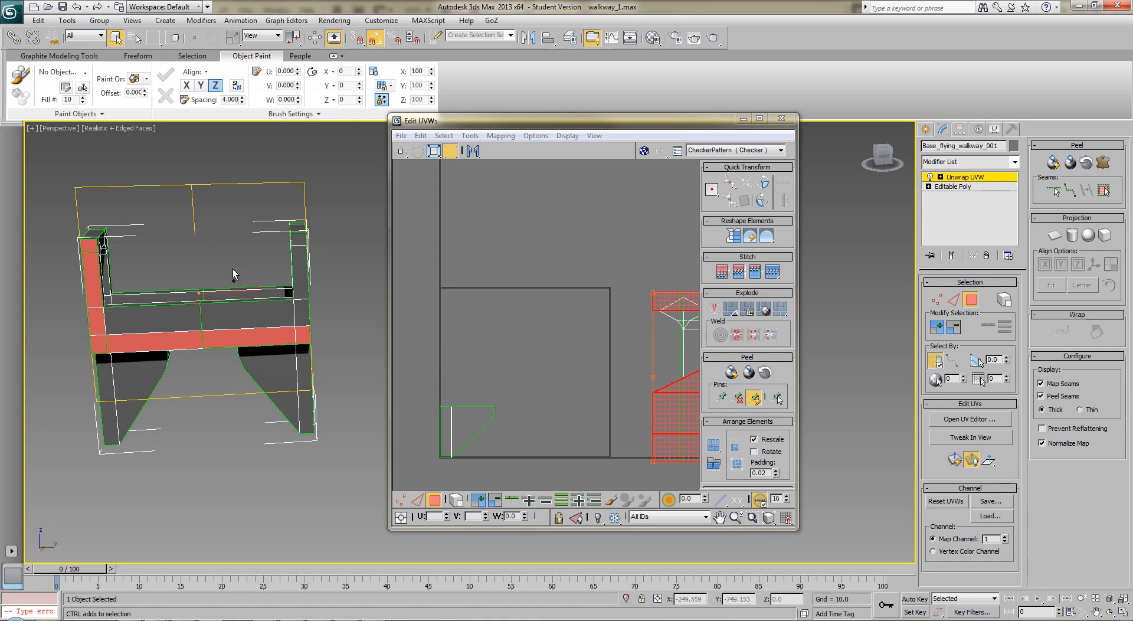
{"action": "left_click", "coordinate": [297, 266], "text": "ctrl"}
{"action": "left_click", "coordinate": [296, 311], "text": "ctrl"}
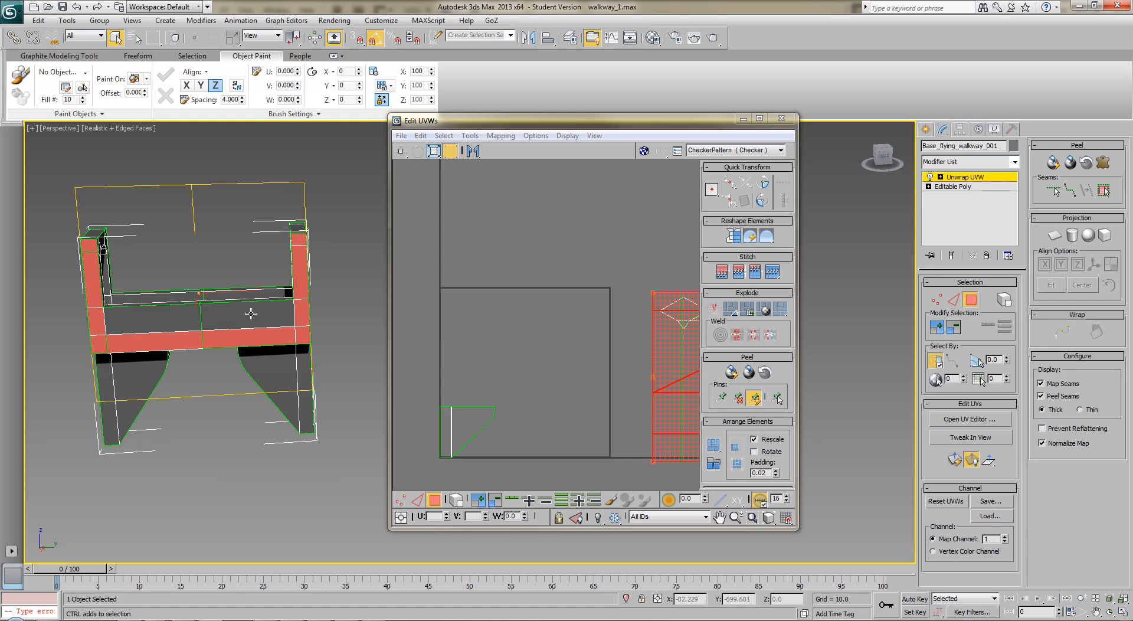
{"action": "left_click", "coordinate": [251, 314], "text": "ctrl"}
{"action": "left_click", "coordinate": [189, 325], "text": "ctrl"}
Select the stacked leg shells and move them outside the UV square, past its lower-left corner
{"action": "middle_click_drag", "start_coordinate": [479, 319], "coordinate": [502, 318]}
{"action": "left_click_drag", "start_coordinate": [425, 381], "coordinate": [528, 459]}
{"action": "left_click_drag", "start_coordinate": [472, 431], "coordinate": [412, 468]}
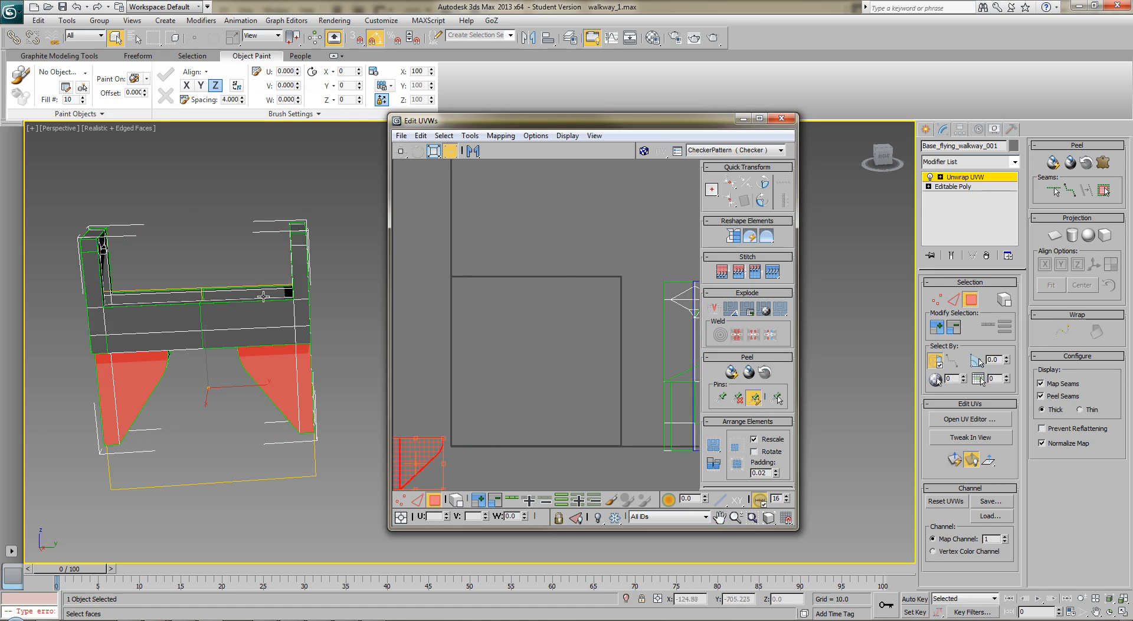
Select all outer polygons along one long side of the walkway, including both end posts and the beam, and planar map them
{"action": "left_click", "coordinate": [293, 244]}
{"action": "left_click", "coordinate": [301, 266], "text": "ctrl"}
{"action": "left_click", "coordinate": [301, 313], "text": "ctrl"}
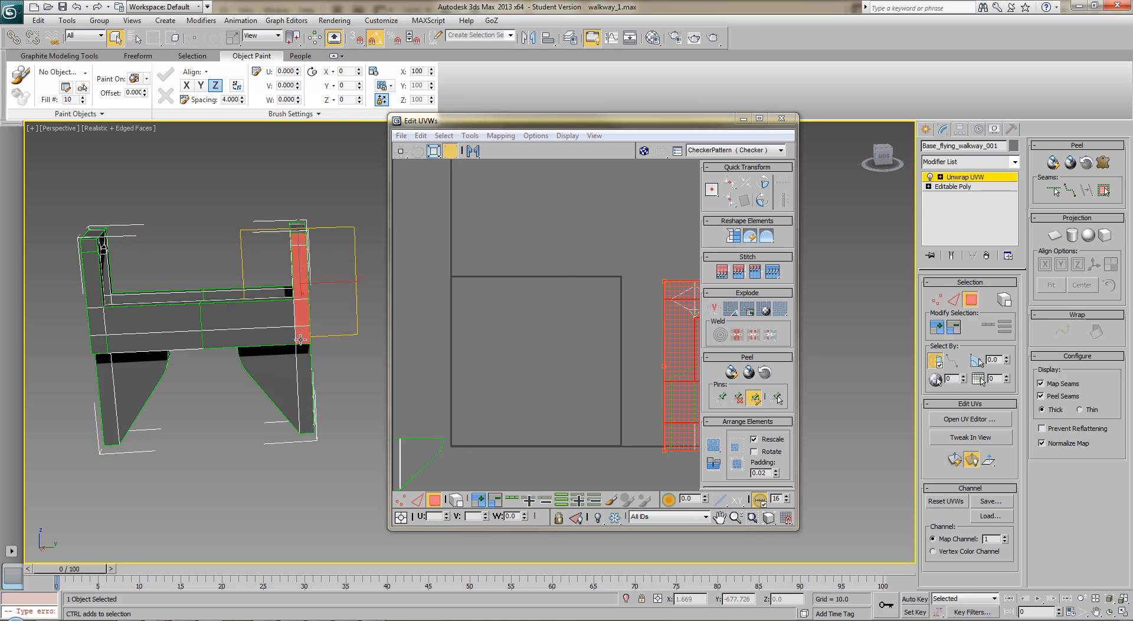
{"action": "left_click", "coordinate": [251, 330], "text": "ctrl"}
{"action": "left_click", "coordinate": [248, 312], "text": "ctrl"}
{"action": "left_click", "coordinate": [166, 322], "text": "ctrl"}
{"action": "left_click", "coordinate": [156, 343], "text": "ctrl"}
{"action": "left_click", "coordinate": [100, 344], "text": "ctrl"}
{"action": "left_click", "coordinate": [94, 325], "text": "ctrl"}
{"action": "left_click", "coordinate": [90, 281], "text": "ctrl"}
{"action": "middle_click_drag", "start_coordinate": [86, 248], "coordinate": [202, 319], "text": "alt"}
{"action": "middle_click_drag", "start_coordinate": [224, 251], "coordinate": [234, 236], "text": "alt"}
{"action": "middle_click_drag", "start_coordinate": [220, 302], "coordinate": [332, 276], "text": "alt"}
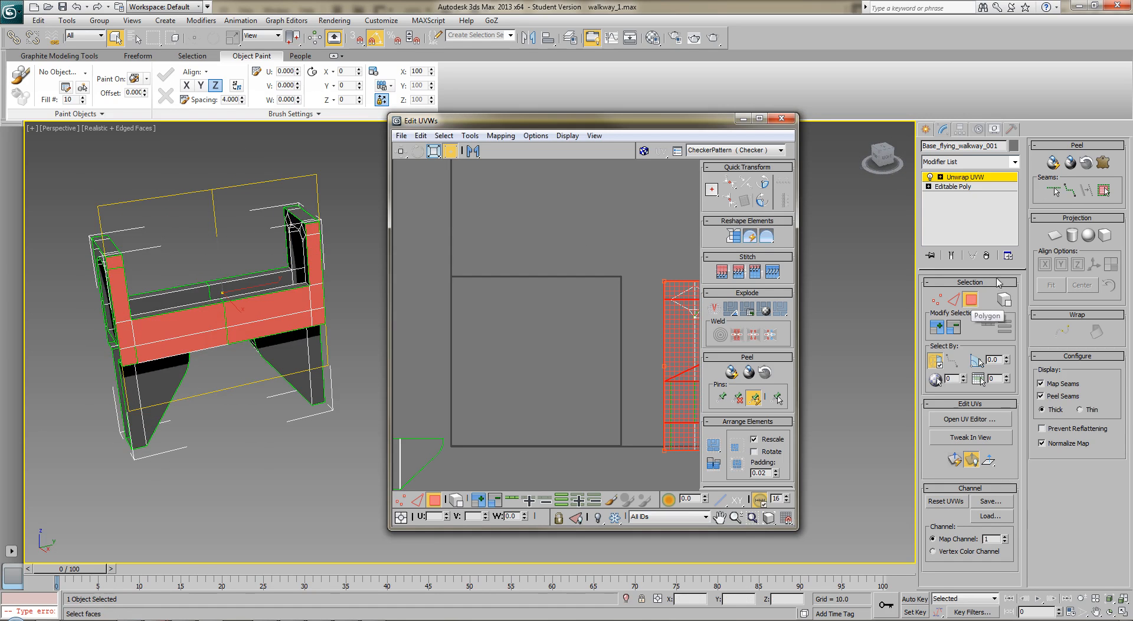
{"action": "left_click", "coordinate": [1054, 235]}
{"action": "left_click", "coordinate": [1054, 235]}
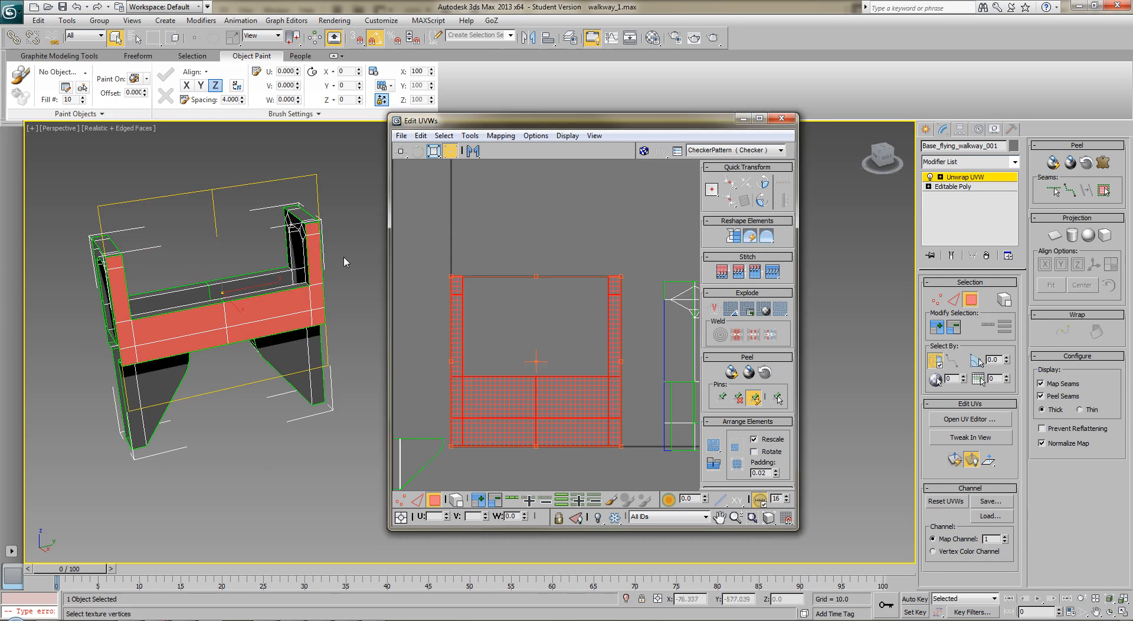
Planar map the matching post and beam polygons on the walkway's opposite long side, stacking them on the first side shell
{"action": "middle_click_drag", "start_coordinate": [362, 248], "coordinate": [124, 252], "text": "alt"}
{"action": "left_click", "coordinate": [111, 260]}
{"action": "left_click", "coordinate": [112, 281], "text": "ctrl"}
{"action": "left_click", "coordinate": [118, 339], "text": "ctrl"}
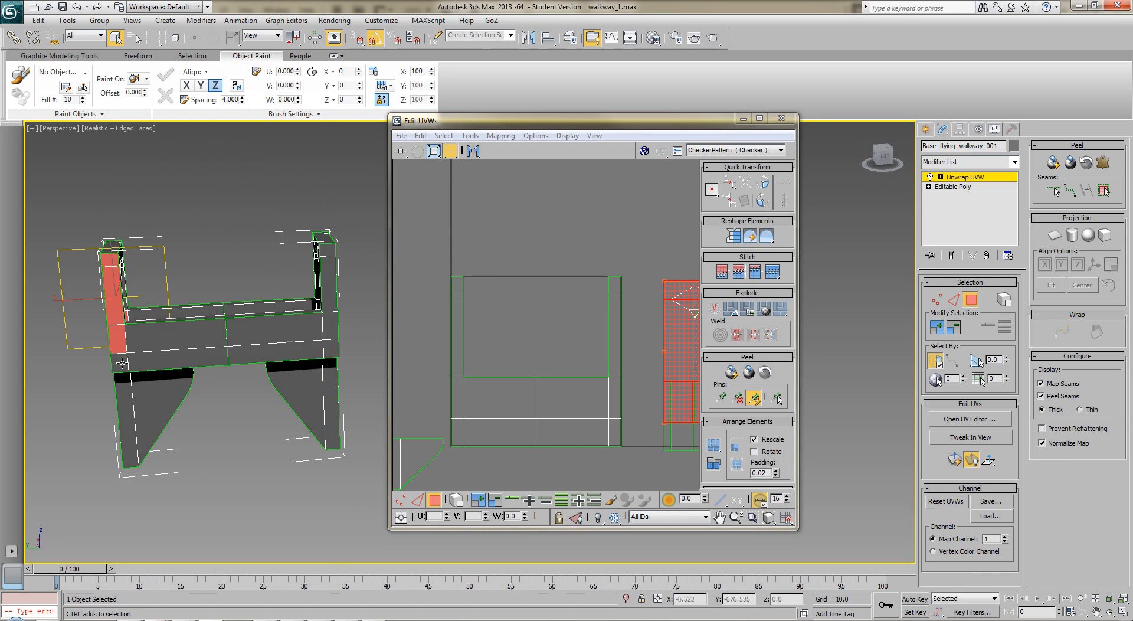
{"action": "left_click", "coordinate": [126, 318], "text": "alt"}
{"action": "left_click", "coordinate": [122, 363], "text": "ctrl"}
{"action": "left_click", "coordinate": [147, 361], "text": "ctrl"}
{"action": "left_click", "coordinate": [176, 340], "text": "ctrl"}
{"action": "left_click", "coordinate": [251, 332], "text": "ctrl"}
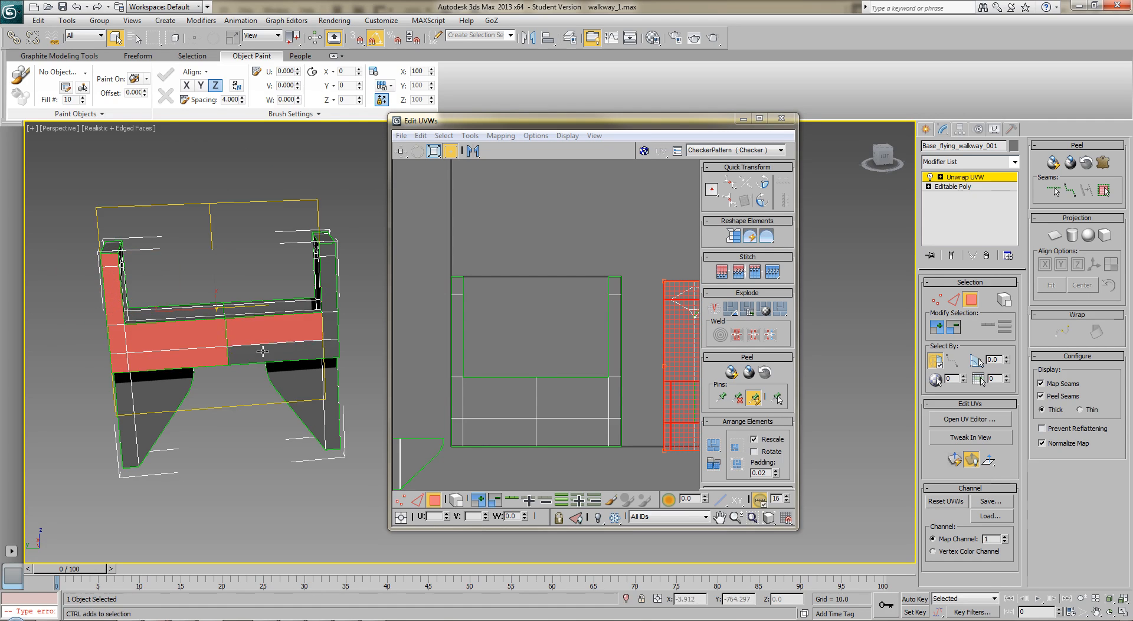
{"action": "left_click", "coordinate": [262, 352], "text": "ctrl"}
{"action": "left_click", "coordinate": [329, 347], "text": "ctrl"}
{"action": "left_click", "coordinate": [331, 330], "text": "ctrl"}
{"action": "left_click", "coordinate": [334, 293], "text": "ctrl"}
{"action": "left_click", "coordinate": [330, 249], "text": "ctrl"}
{"action": "left_click", "coordinate": [1055, 235]}
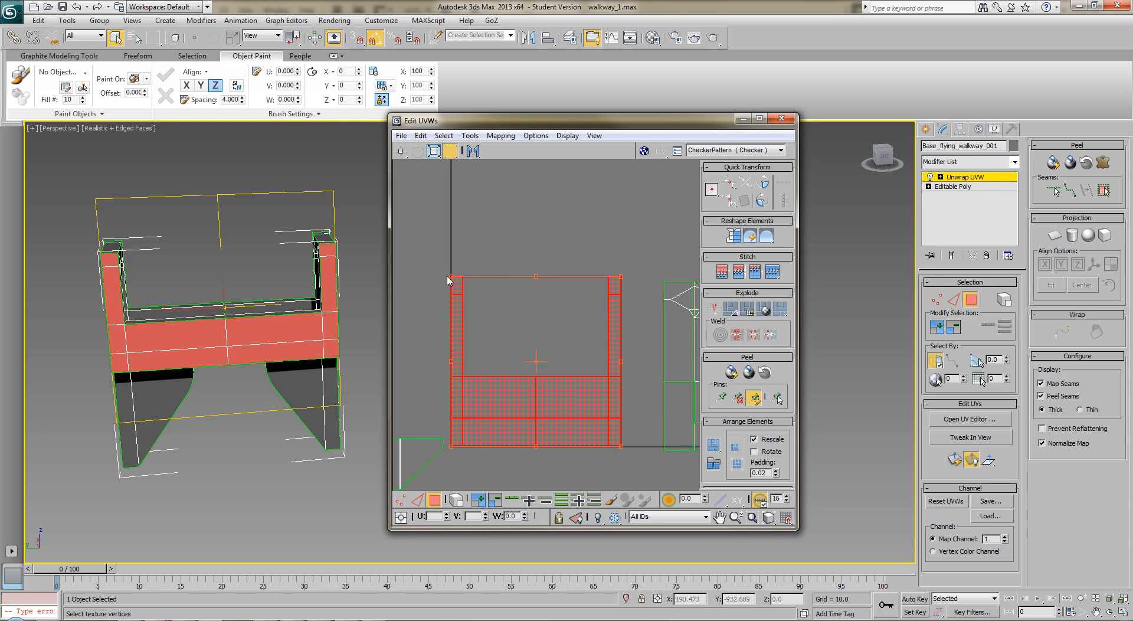
Scale the stacked side shells freeform into a wide, low shape and move them to the UV square's upper-right corner
{"action": "left_click_drag", "start_coordinate": [495, 360], "coordinate": [628, 460]}
{"action": "left_click_drag", "start_coordinate": [621, 278], "coordinate": [582, 394]}
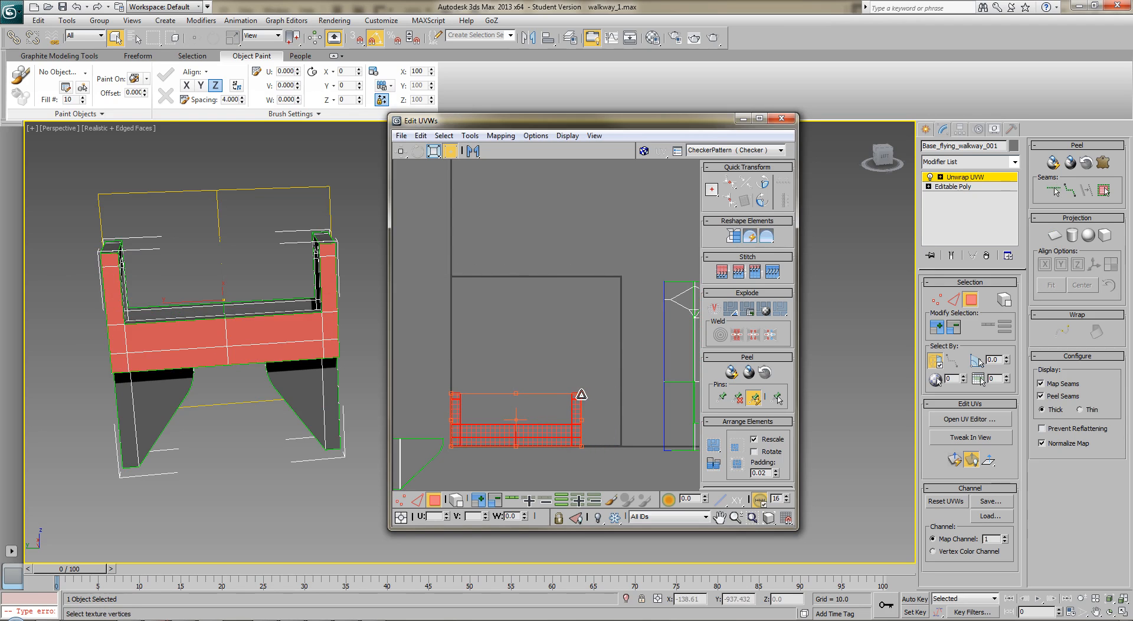
{"action": "left_click_drag", "start_coordinate": [547, 439], "coordinate": [585, 324]}
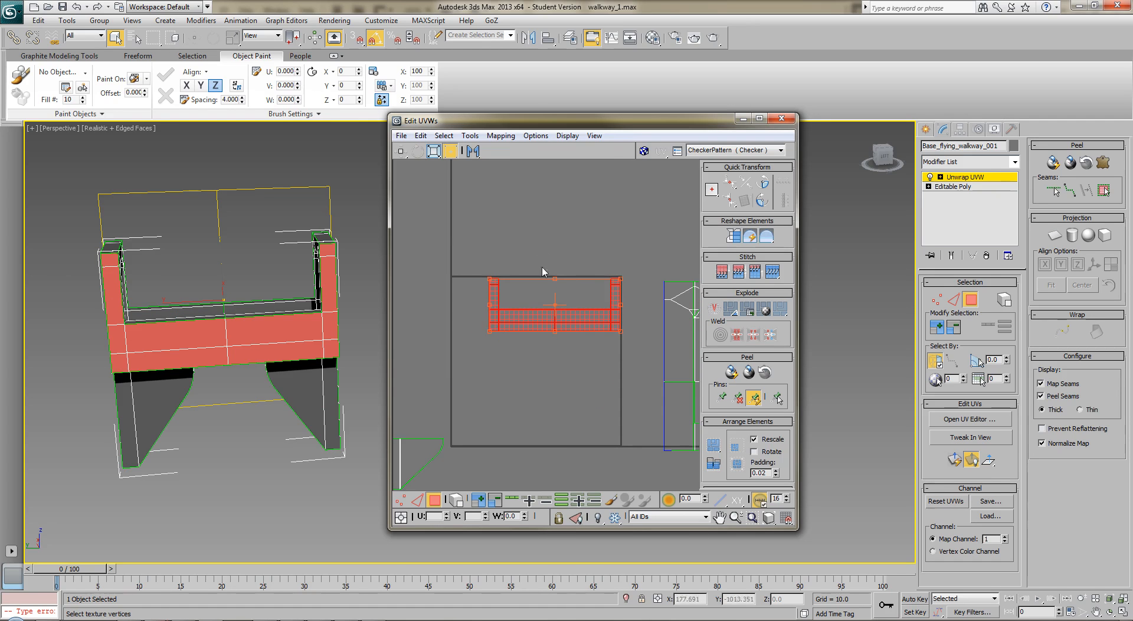
Place the stacked leg shells directly beneath the side shells and move both groups outside the UV square, to its left
{"action": "middle_click_drag", "start_coordinate": [412, 377], "coordinate": [464, 327]}
{"action": "left_click_drag", "start_coordinate": [416, 378], "coordinate": [486, 450]}
{"action": "left_click_drag", "start_coordinate": [447, 419], "coordinate": [616, 316]}
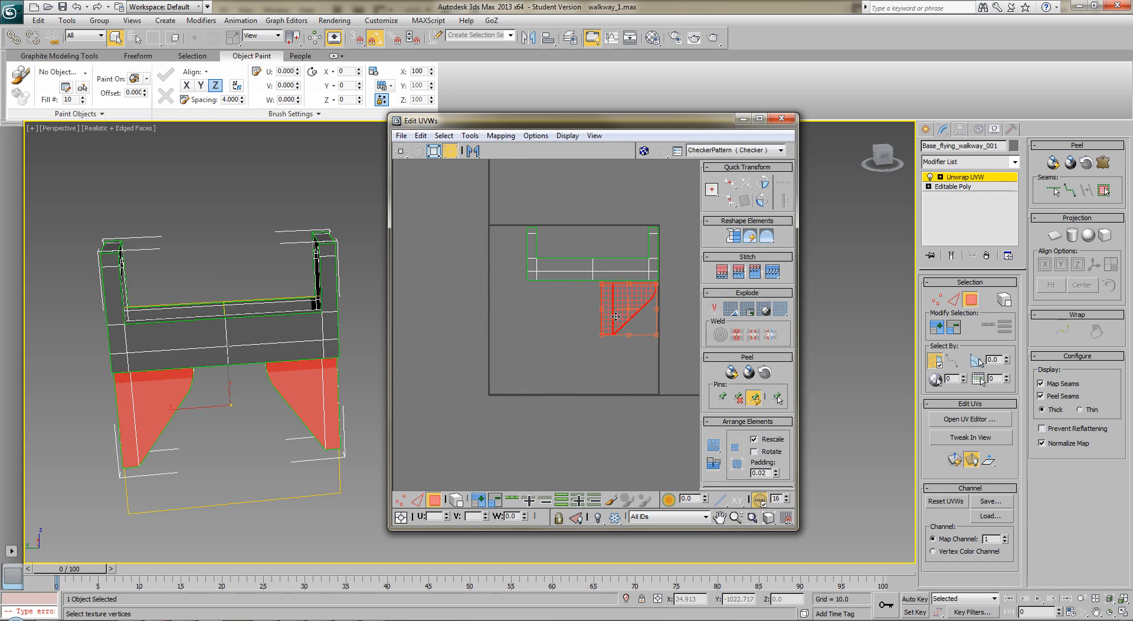
{"action": "left_click_drag", "start_coordinate": [669, 376], "coordinate": [668, 375]}
{"action": "left_click_drag", "start_coordinate": [637, 299], "coordinate": [460, 298]}
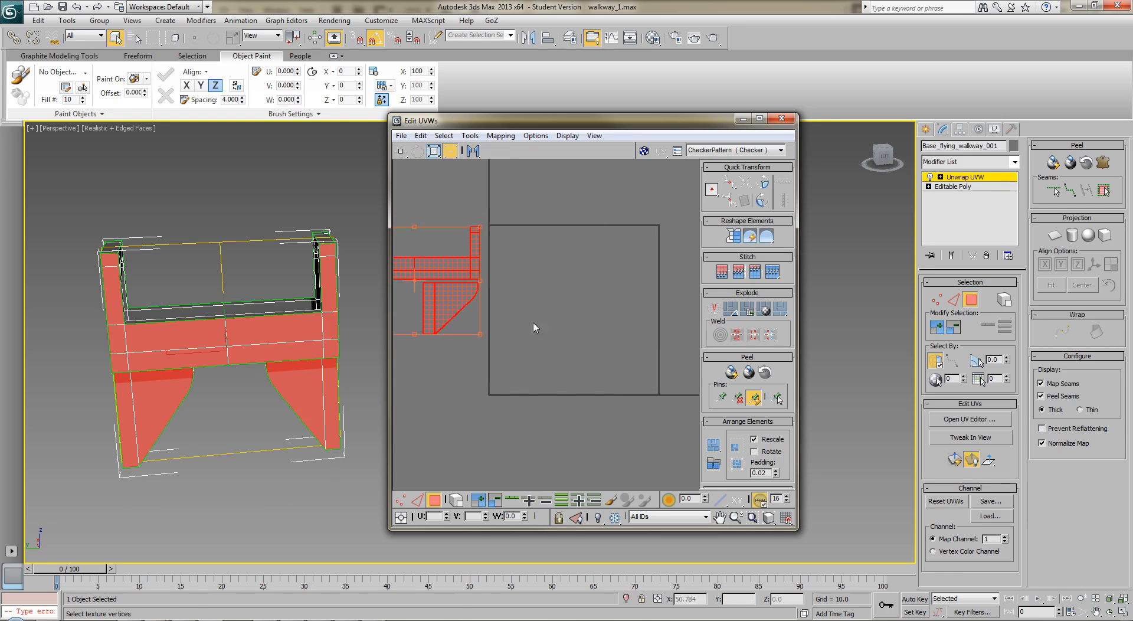
Select the walkway's floor polygons, including the sections at both ends, and planar map them together
{"action": "mouse_move", "coordinate": [366, 372]}
{"action": "middle_mouse_down", "text": "alt"}
{"action": "mouse_move", "coordinate": [321, 356]}
{"action": "mouse_move", "coordinate": [338, 414]}
{"action": "mouse_move", "coordinate": [429, 393]}
{"action": "mouse_move", "coordinate": [419, 406]}
{"action": "mouse_move", "coordinate": [321, 343]}
{"action": "mouse_move", "coordinate": [345, 375]}
{"action": "middle_mouse_up", "text": "alt"}
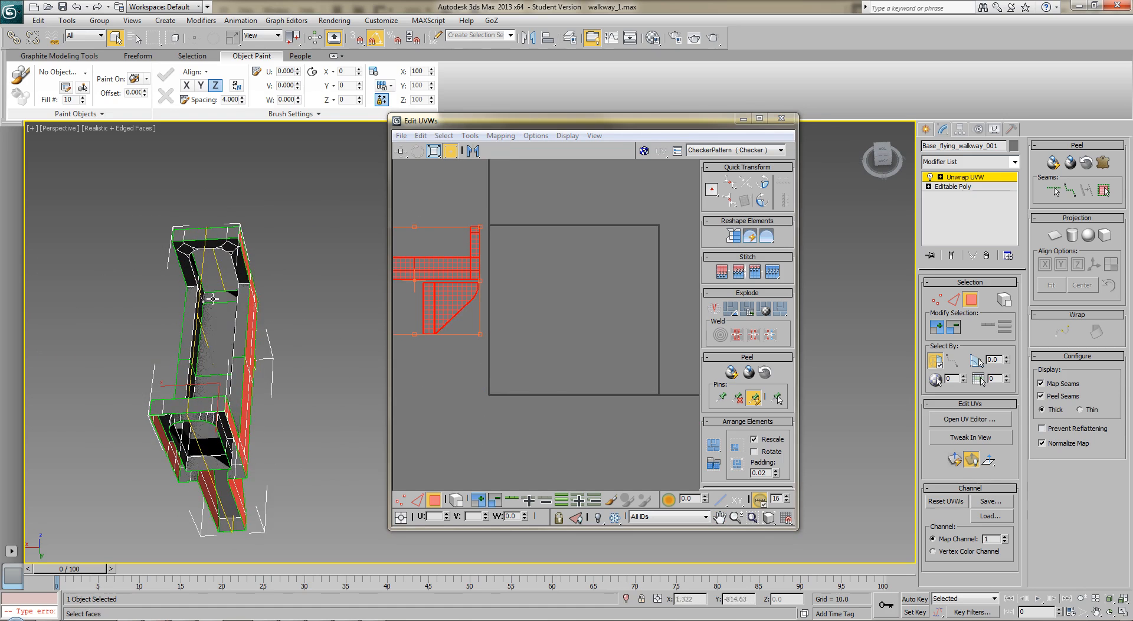
{"action": "left_click", "coordinate": [219, 298]}
{"action": "left_click", "coordinate": [224, 327], "text": "ctrl"}
{"action": "middle_click_drag", "start_coordinate": [200, 388], "coordinate": [188, 400], "text": "alt"}
{"action": "left_click", "coordinate": [136, 423], "text": "ctrl"}
{"action": "left_click", "coordinate": [189, 361], "text": "ctrl"}
{"action": "left_click", "coordinate": [235, 330], "text": "ctrl"}
{"action": "left_click", "coordinate": [254, 314], "text": "ctrl"}
{"action": "middle_click_drag", "start_coordinate": [156, 390], "coordinate": [265, 384], "text": "alt"}
{"action": "left_click", "coordinate": [137, 329], "text": "ctrl"}
{"action": "left_click", "coordinate": [171, 338], "text": "ctrl"}
{"action": "left_click", "coordinate": [251, 354], "text": "ctrl"}
{"action": "middle_click_drag", "start_coordinate": [276, 365], "coordinate": [314, 352], "text": "alt"}
{"action": "mouse_move", "coordinate": [160, 348]}
{"action": "middle_mouse_down", "text": "alt"}
{"action": "mouse_move", "coordinate": [144, 347]}
{"action": "mouse_move", "coordinate": [138, 382]}
{"action": "mouse_move", "coordinate": [168, 348]}
{"action": "middle_mouse_up", "text": "alt"}
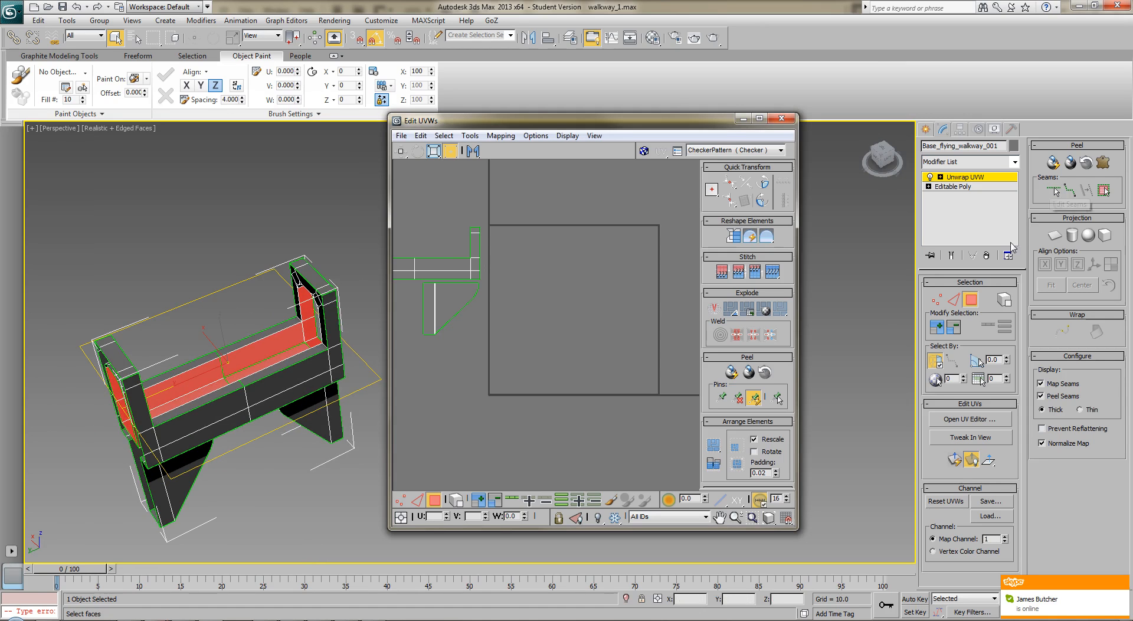
{"action": "left_click", "coordinate": [1054, 236]}
{"action": "left_click", "coordinate": [1056, 240]}
Move the newly mapped floor shell out of the UV square to the empty area above it
{"action": "scroll", "coordinate": [584, 348], "scroll_direction": "down", "scroll_amount": 3}
{"action": "middle_click_drag", "start_coordinate": [581, 351], "coordinate": [605, 326]}
{"action": "middle_click_drag", "start_coordinate": [589, 285], "coordinate": [512, 366]}
{"action": "left_click_drag", "start_coordinate": [516, 382], "coordinate": [546, 264]}
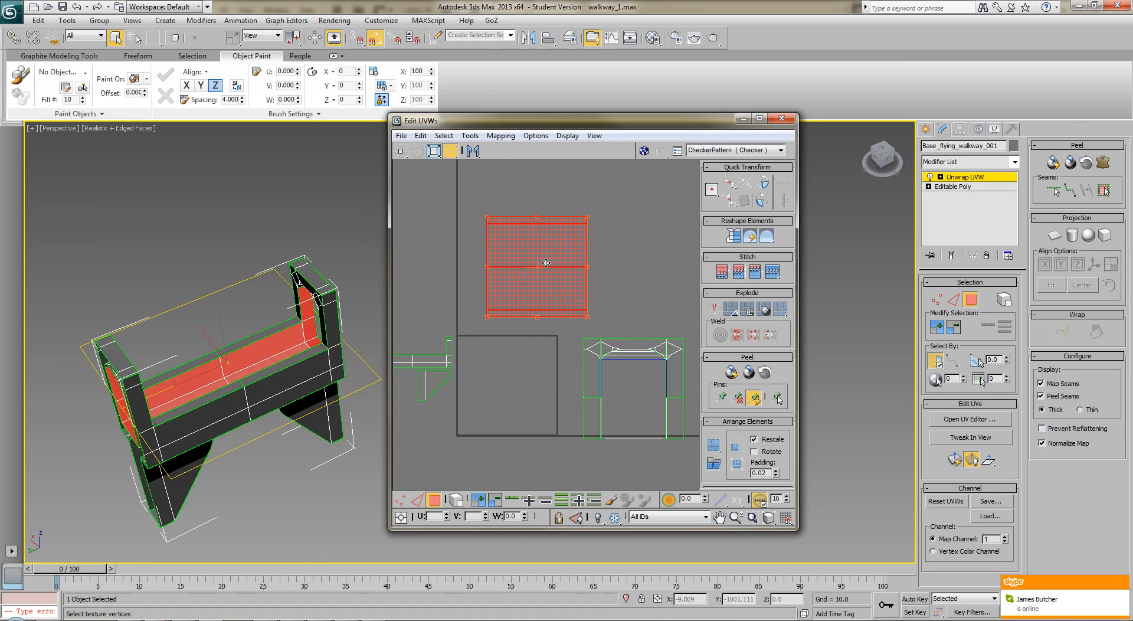
Select the central part of the floor shell and scale it horizontally to about 40 percent of its width
{"action": "left_click", "coordinate": [647, 259]}
{"action": "middle_click_drag", "start_coordinate": [646, 260], "coordinate": [637, 267]}
{"action": "scroll", "coordinate": [635, 273], "scroll_direction": "up", "scroll_amount": 2}
{"action": "left_click_drag", "start_coordinate": [605, 282], "coordinate": [422, 321]}
{"action": "left_click_drag", "start_coordinate": [437, 149], "coordinate": [435, 185]}
{"action": "mouse_move", "coordinate": [498, 284]}
{"action": "left_mouse_down"}
{"action": "mouse_move", "coordinate": [498, 321]}
{"action": "mouse_move", "coordinate": [497, 270]}
{"action": "left_mouse_up"}
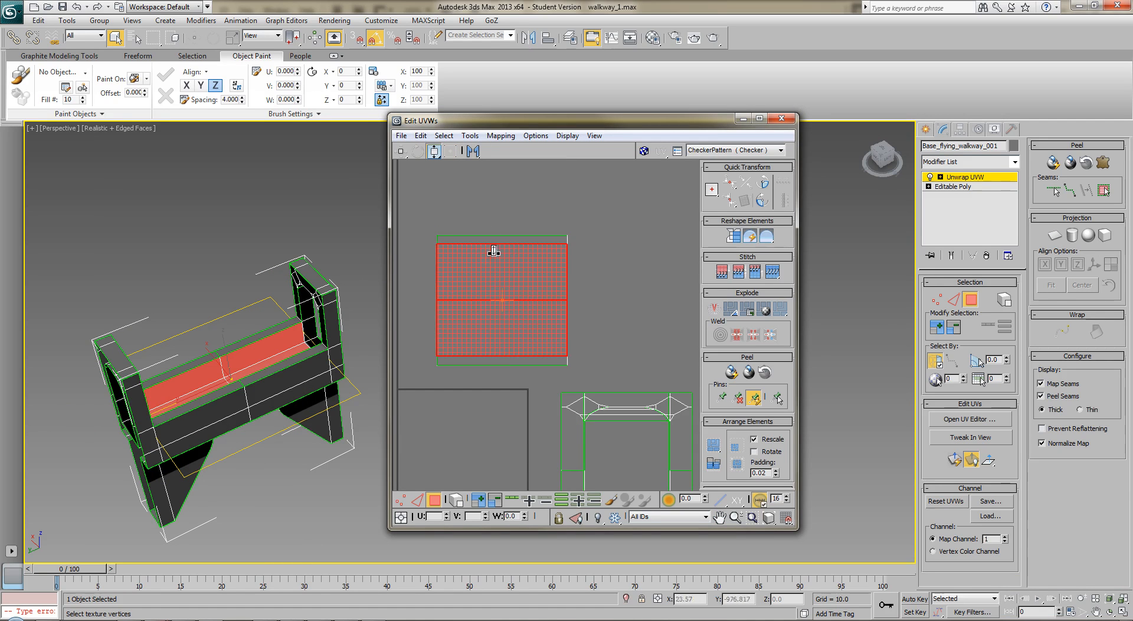
{"action": "left_click", "coordinate": [488, 226]}
{"action": "left_click_drag", "start_coordinate": [488, 211], "coordinate": [514, 376]}
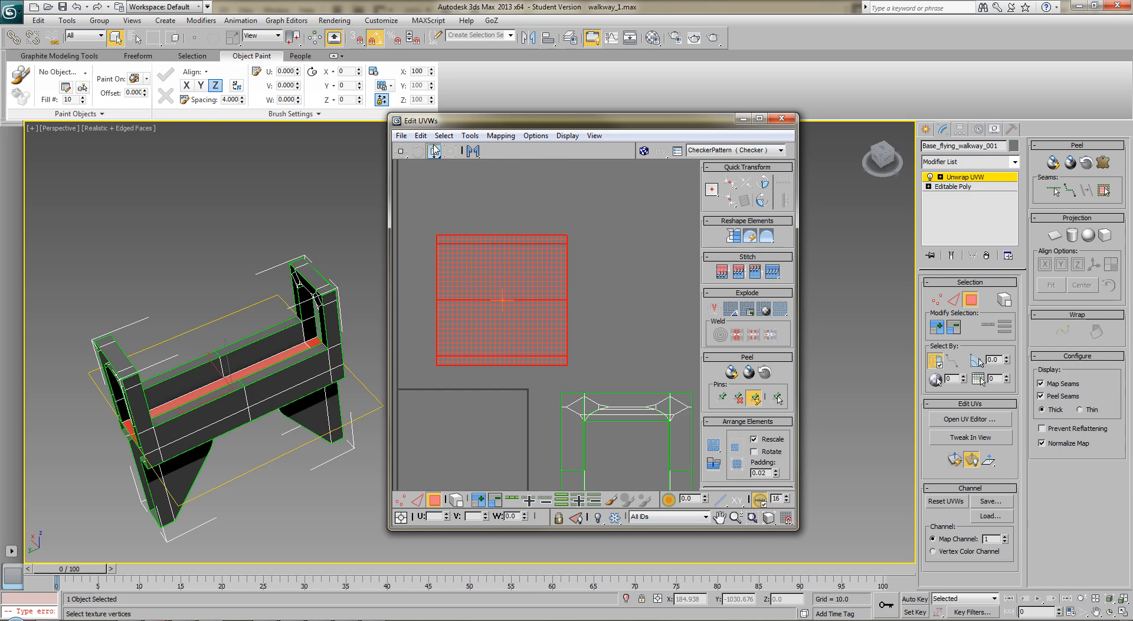
{"action": "left_click_drag", "start_coordinate": [435, 151], "coordinate": [435, 135]}
{"action": "left_click_drag", "start_coordinate": [521, 289], "coordinate": [503, 303]}
{"action": "left_click", "coordinate": [935, 330]}
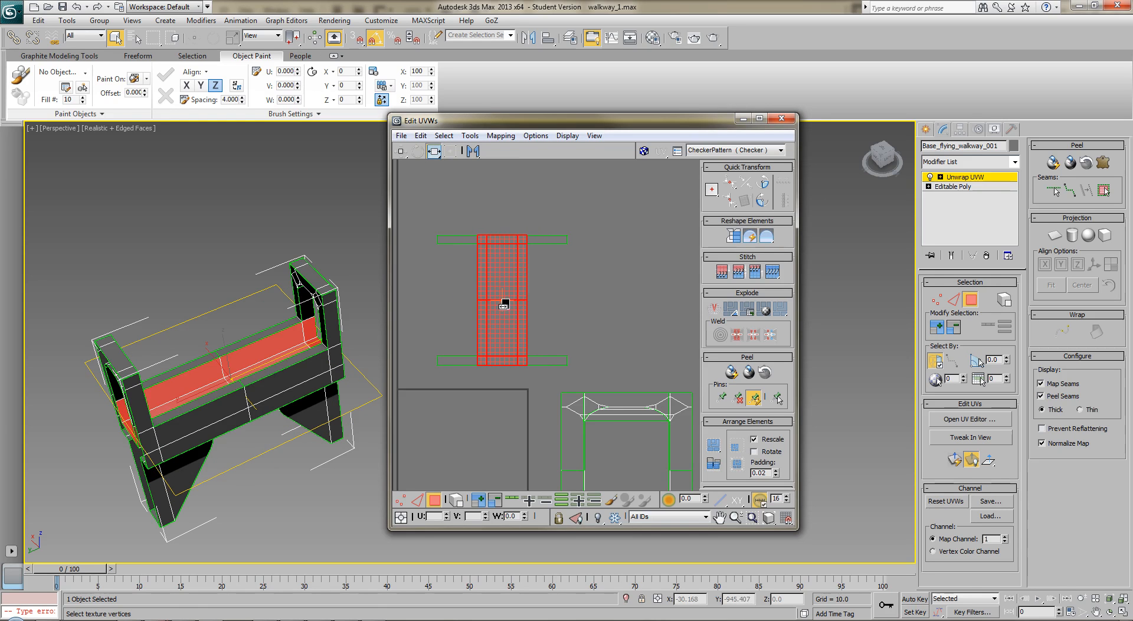
Select all floor shell pieces and move them outside the UV square, directly above the side shells
{"action": "left_click", "coordinate": [615, 293]}
{"action": "scroll", "coordinate": [650, 286], "scroll_direction": "down", "scroll_amount": 2}
{"action": "scroll", "coordinate": [632, 284], "scroll_direction": "down", "scroll_amount": 2}
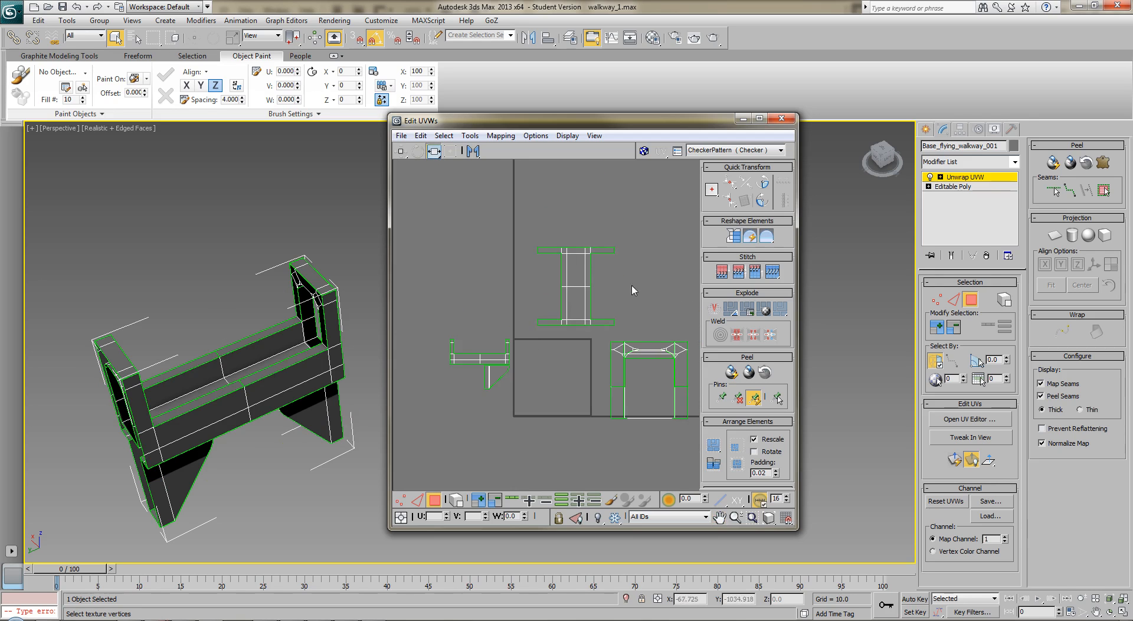
{"action": "left_click", "coordinate": [584, 323]}
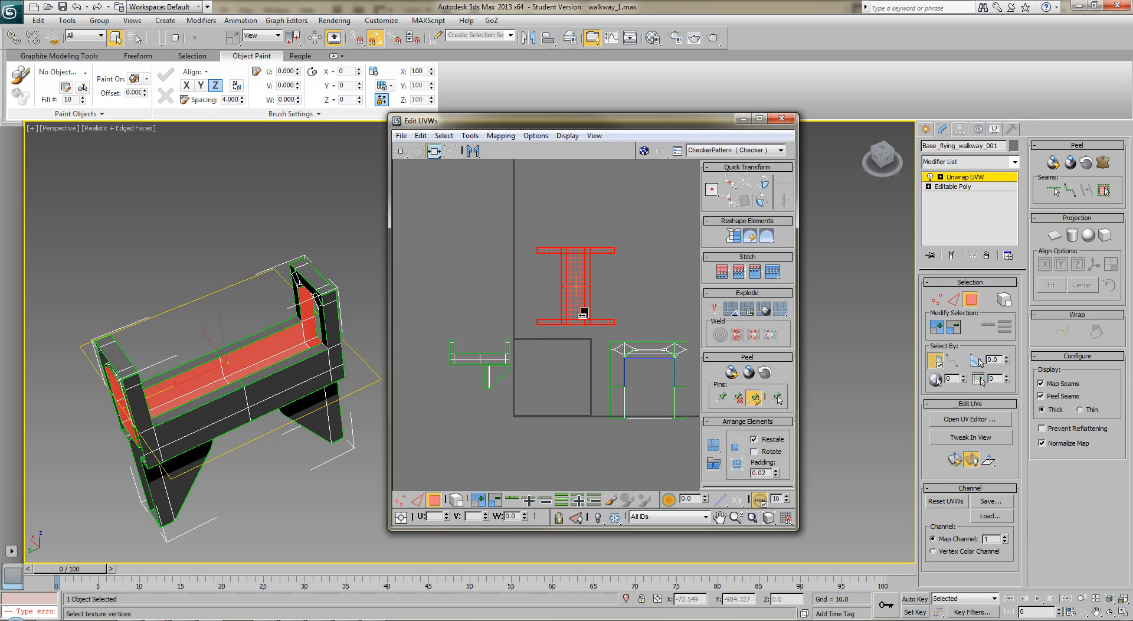
{"action": "left_click", "coordinate": [450, 150]}
{"action": "left_click_drag", "start_coordinate": [590, 287], "coordinate": [483, 278]}
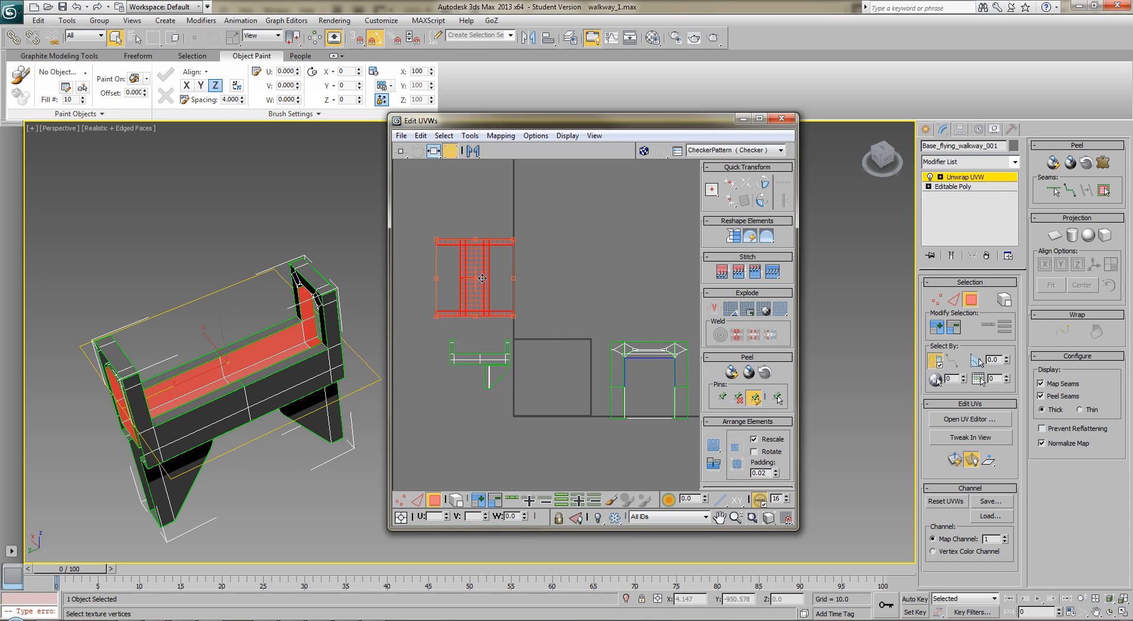
{"action": "left_click", "coordinate": [582, 258]}
Select the inner-face polygons of the arch at one end of the walkway and planar map them
{"action": "middle_click_drag", "start_coordinate": [340, 319], "coordinate": [193, 337], "text": "alt"}
{"action": "scroll", "coordinate": [379, 310], "scroll_direction": "up", "scroll_amount": 4}
{"action": "left_click", "coordinate": [204, 323]}
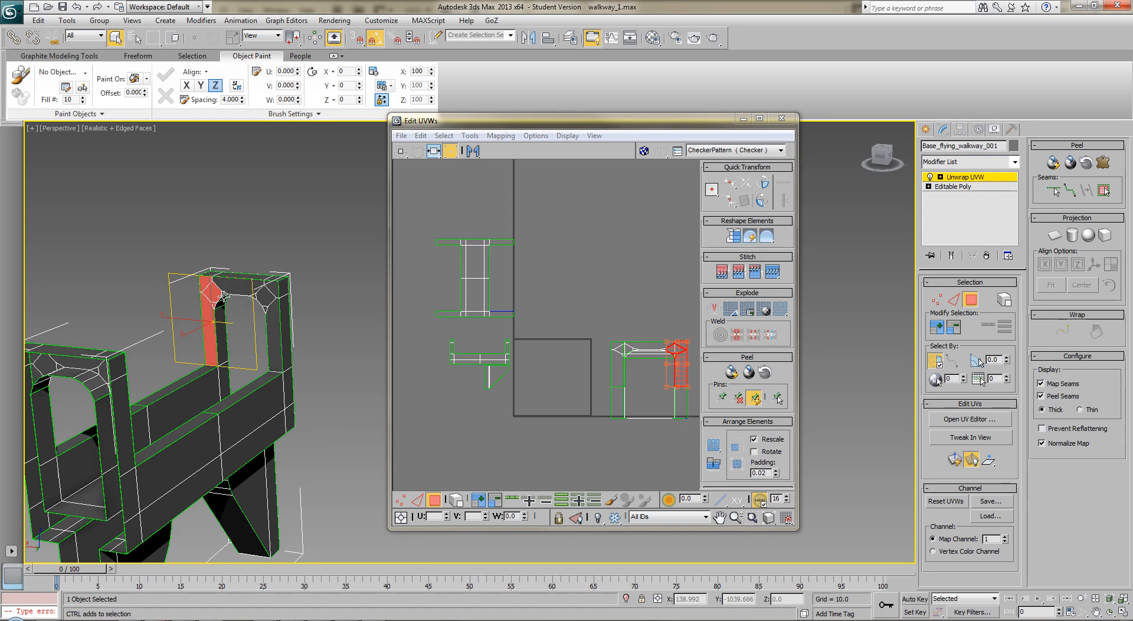
{"action": "left_click", "coordinate": [236, 285], "text": "ctrl"}
{"action": "left_click", "coordinate": [269, 293], "text": "ctrl"}
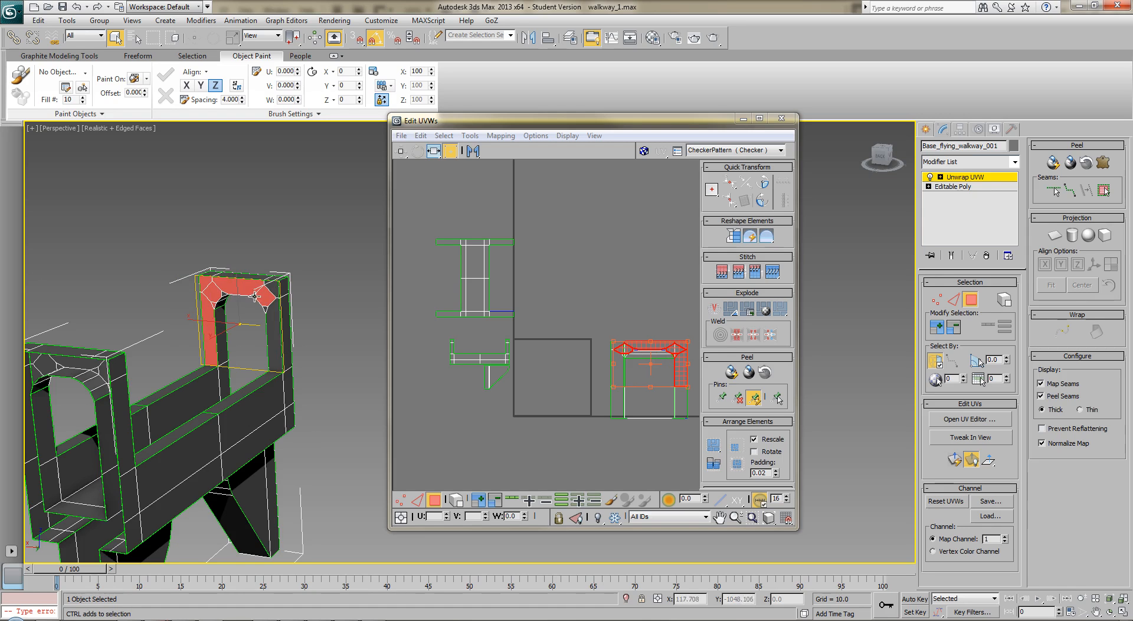
{"action": "left_click", "coordinate": [271, 322], "text": "ctrl"}
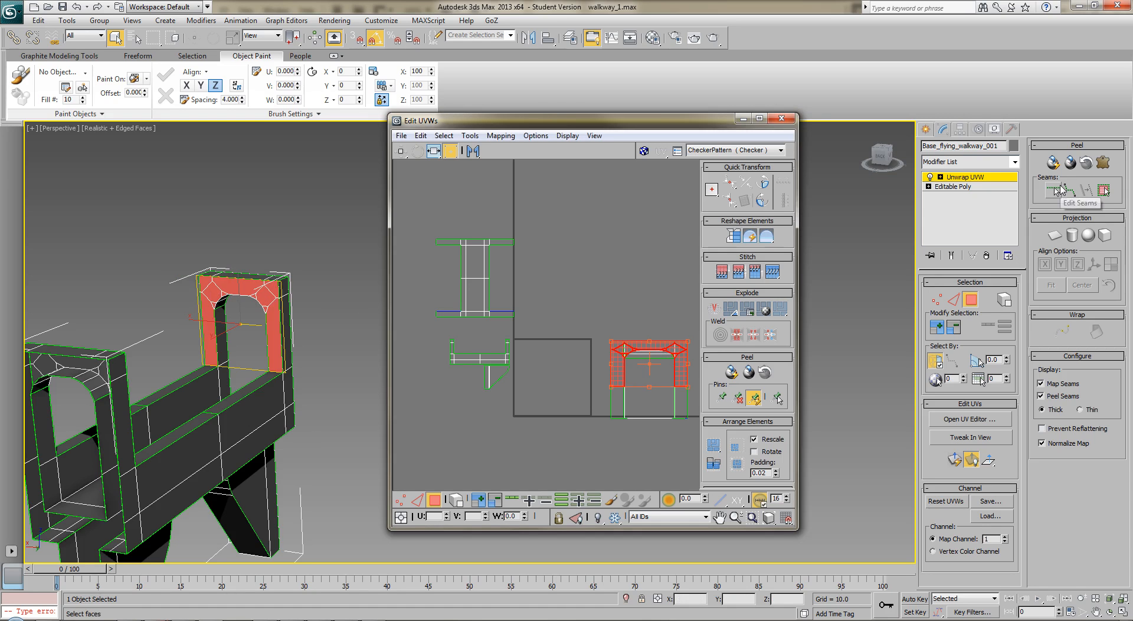
{"action": "left_click", "coordinate": [1055, 235]}
{"action": "left_click", "coordinate": [1056, 235]}
Planar map the inner-face polygons of the opposite arch, stacking them on the first arch shell
{"action": "middle_click_drag", "start_coordinate": [326, 369], "coordinate": [213, 366], "text": "alt"}
{"action": "middle_click_drag", "start_coordinate": [181, 365], "coordinate": [213, 419]}
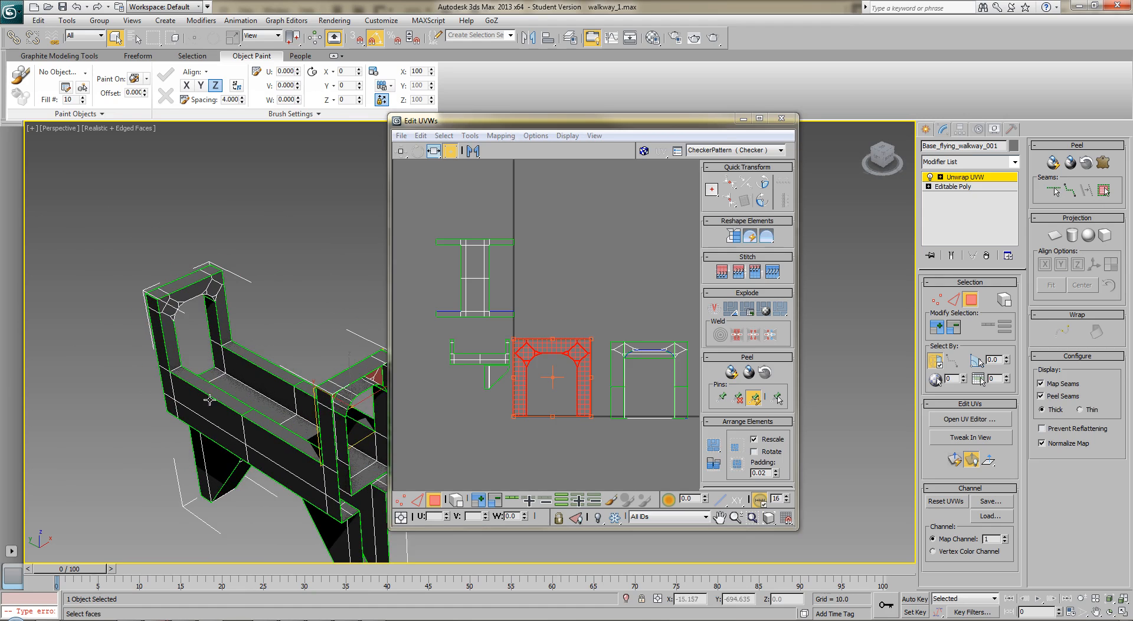
{"action": "left_click", "coordinate": [173, 341]}
{"action": "left_click", "coordinate": [169, 309], "text": "ctrl"}
{"action": "left_click", "coordinate": [177, 298], "text": "ctrl"}
{"action": "left_click", "coordinate": [216, 287], "text": "ctrl"}
{"action": "left_click", "coordinate": [221, 309], "text": "ctrl"}
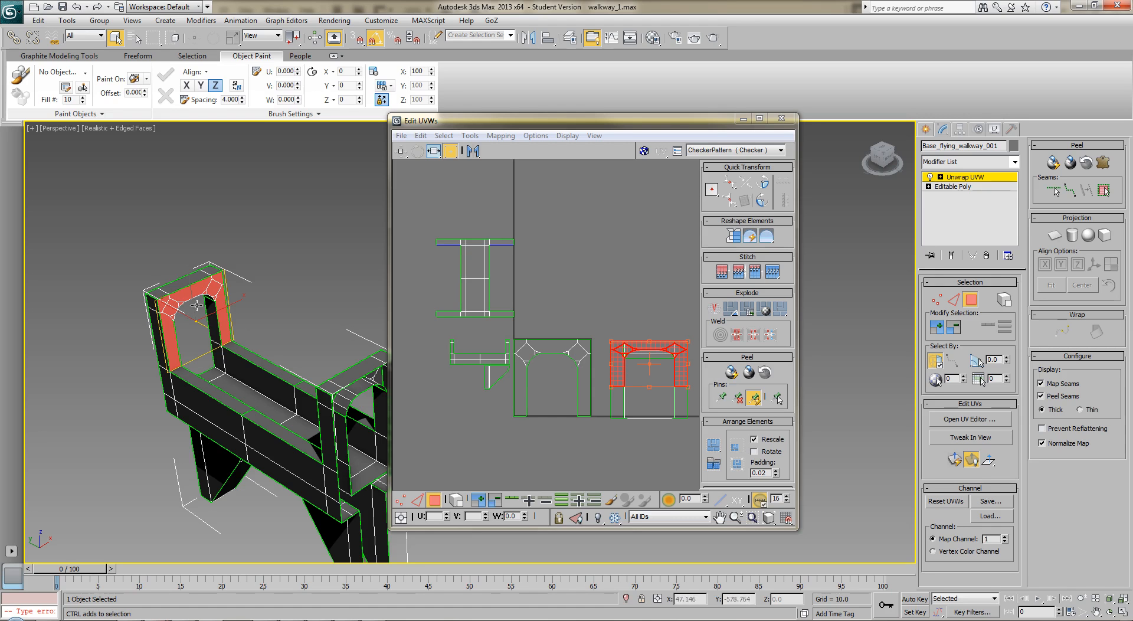
{"action": "left_click", "coordinate": [1055, 235]}
{"action": "left_click", "coordinate": [1056, 235]}
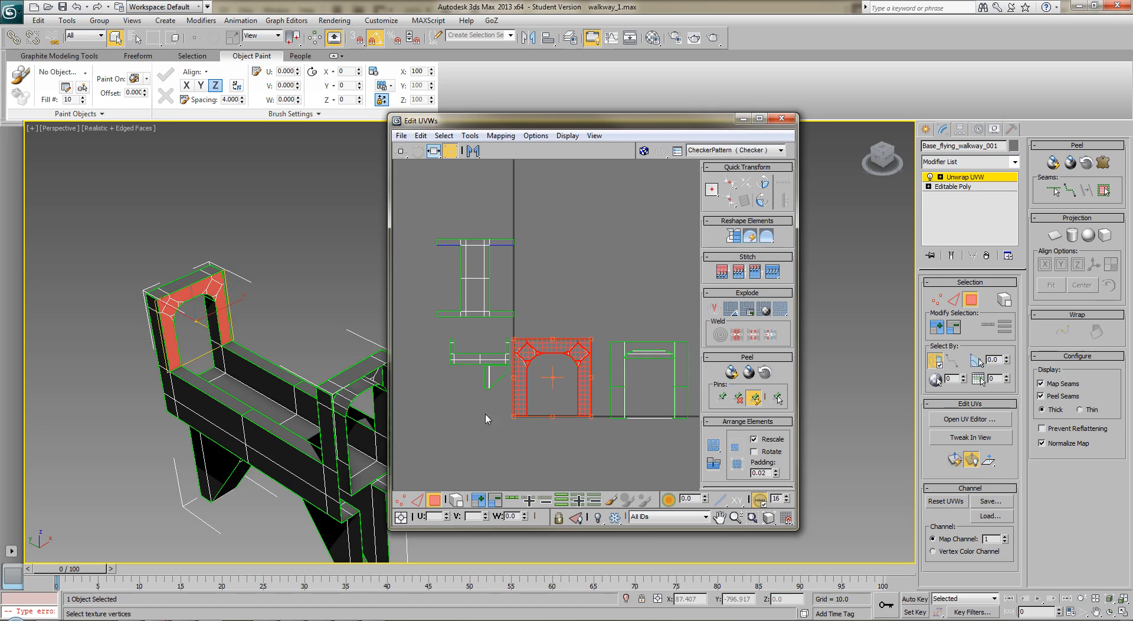
Scale the stacked arch shells freeform to about 40 percent and place them below the side shells, beside the leg shells
{"action": "left_click", "coordinate": [575, 447]}
{"action": "middle_click_drag", "start_coordinate": [574, 447], "coordinate": [622, 439]}
{"action": "scroll", "coordinate": [571, 434], "scroll_direction": "up", "scroll_amount": 2}
{"action": "scroll", "coordinate": [601, 458], "scroll_direction": "up", "scroll_amount": 2}
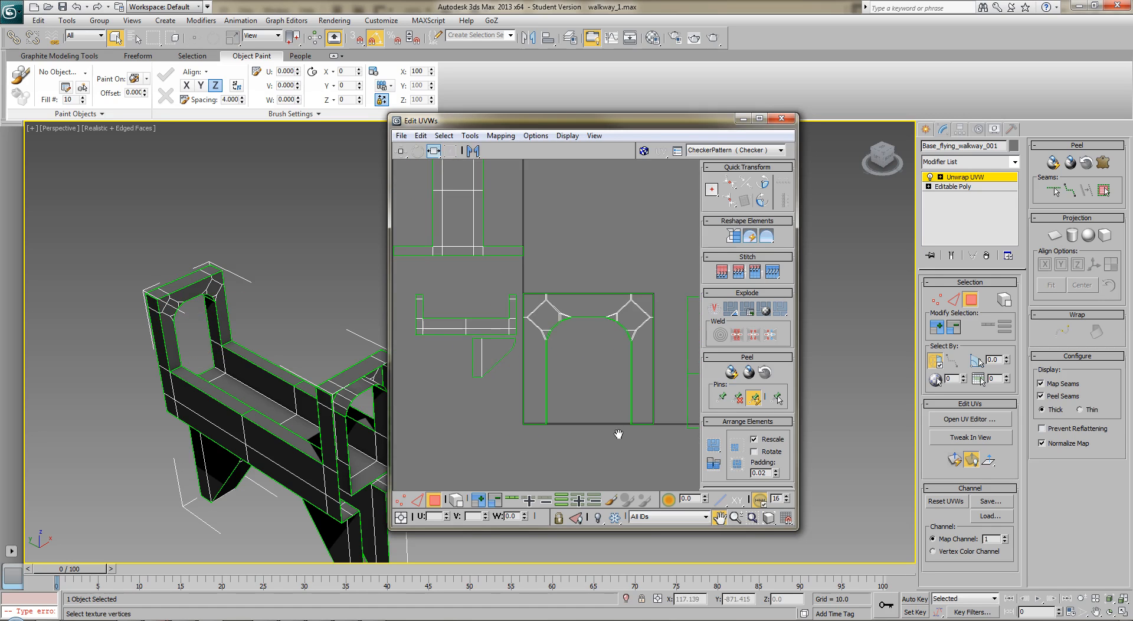
{"action": "left_click_drag", "start_coordinate": [672, 276], "coordinate": [518, 467]}
{"action": "left_click_drag", "start_coordinate": [652, 290], "coordinate": [446, 340]}
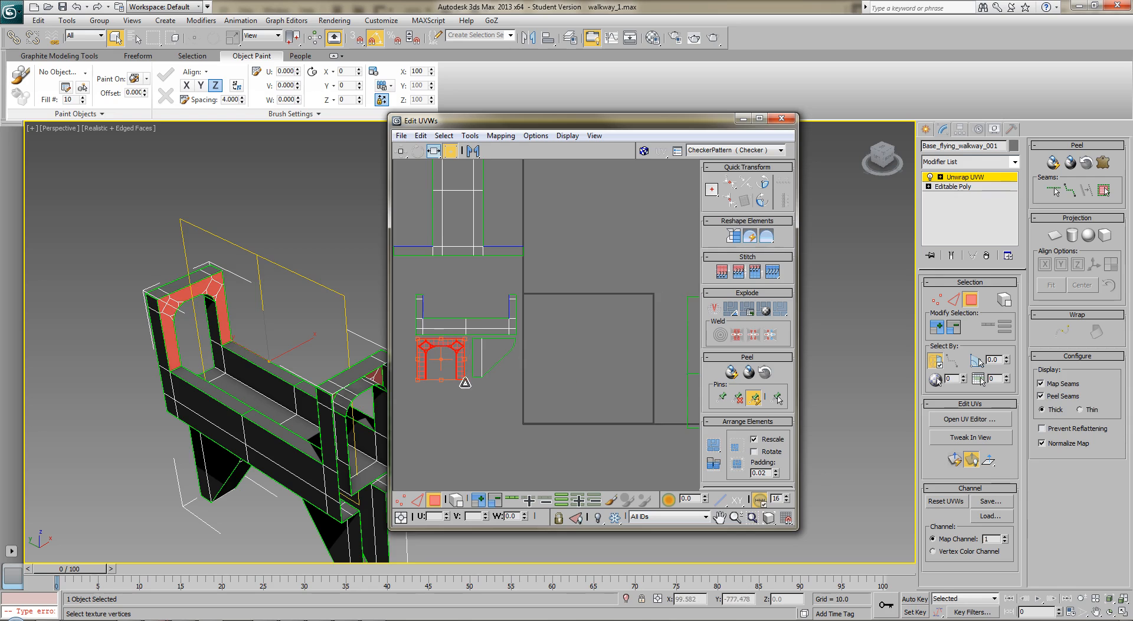
{"action": "left_click", "coordinate": [468, 423]}
Select only the bottom polygon of one support leg and planar map it
{"action": "scroll", "coordinate": [577, 344], "scroll_direction": "down", "scroll_amount": 4}
{"action": "middle_click_drag", "start_coordinate": [623, 326], "coordinate": [556, 320]}
{"action": "left_click", "coordinate": [625, 353]}
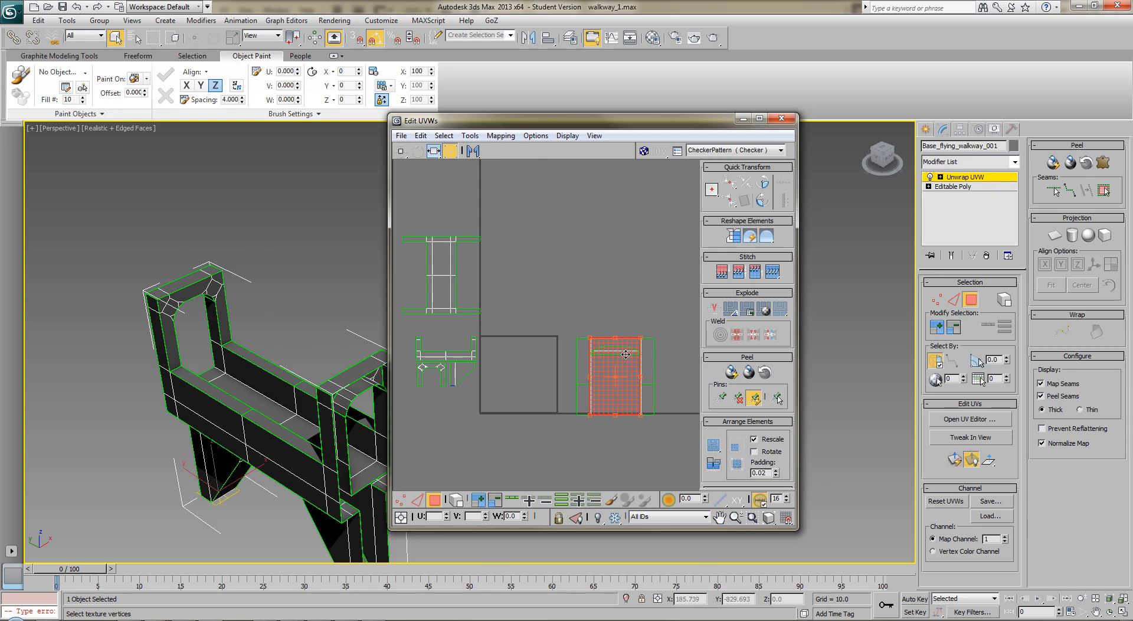
{"action": "middle_click_drag", "start_coordinate": [299, 398], "coordinate": [345, 397], "text": "alt"}
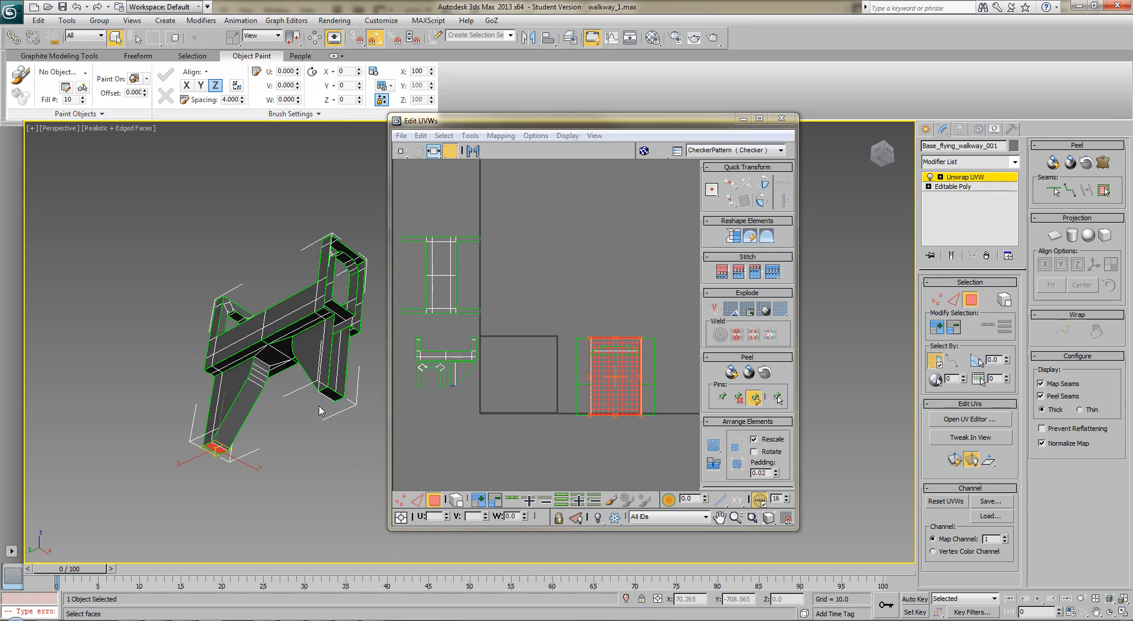
{"action": "left_click", "coordinate": [329, 396], "text": "ctrl"}
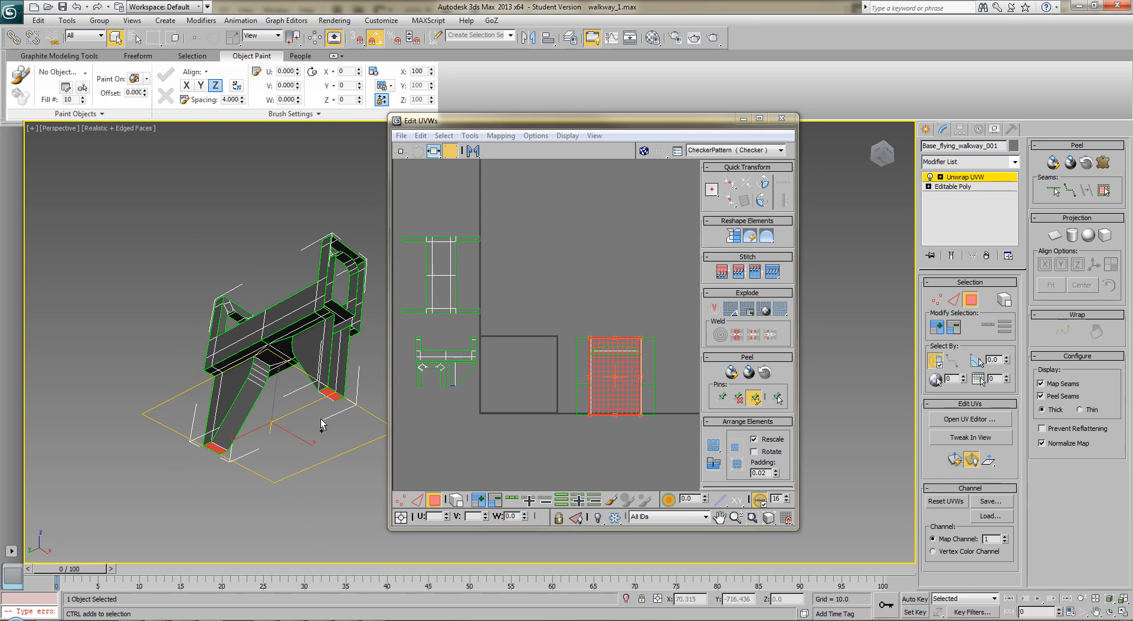
{"action": "left_click", "coordinate": [306, 466]}
{"action": "left_click", "coordinate": [332, 396]}
{"action": "left_click", "coordinate": [216, 447], "text": "ctrl"}
{"action": "left_click", "coordinate": [306, 472]}
{"action": "left_click", "coordinate": [329, 395]}
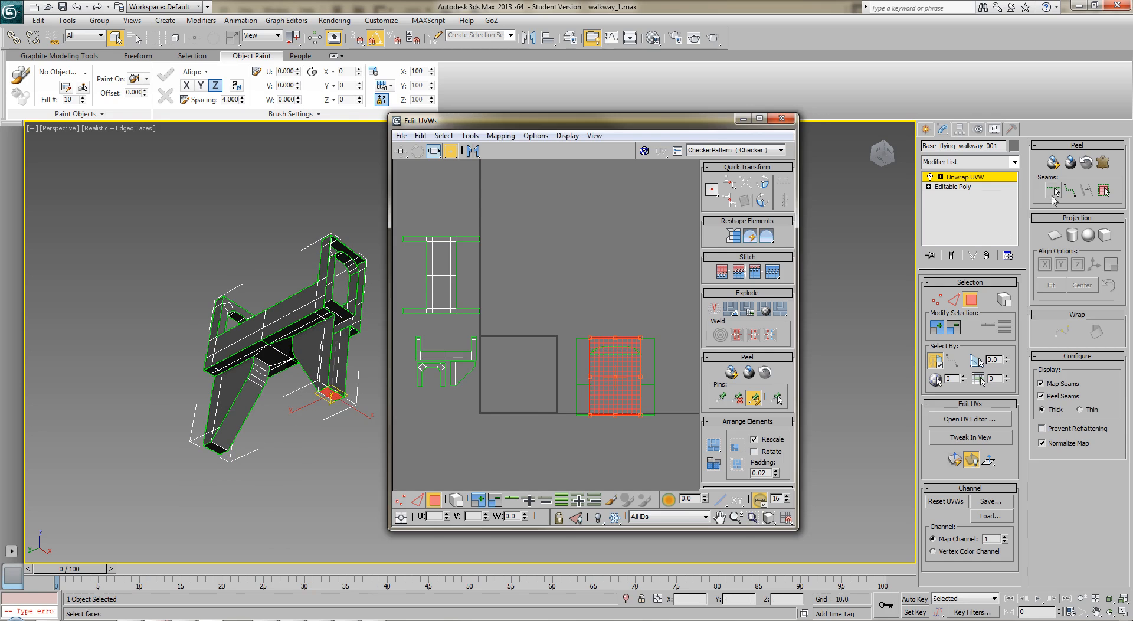
{"action": "left_click", "coordinate": [1057, 237]}
{"action": "left_click", "coordinate": [1056, 237]}
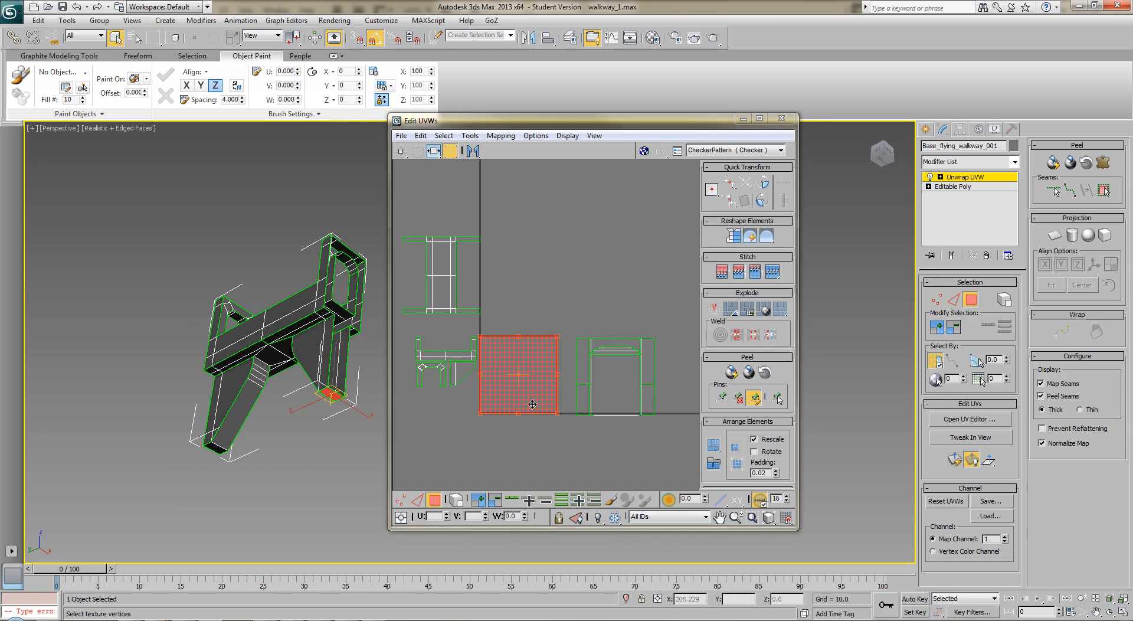
Planar map the bottom polygon of the other support leg, stacking it on the first leg-bottom shell
{"action": "left_click", "coordinate": [216, 447]}
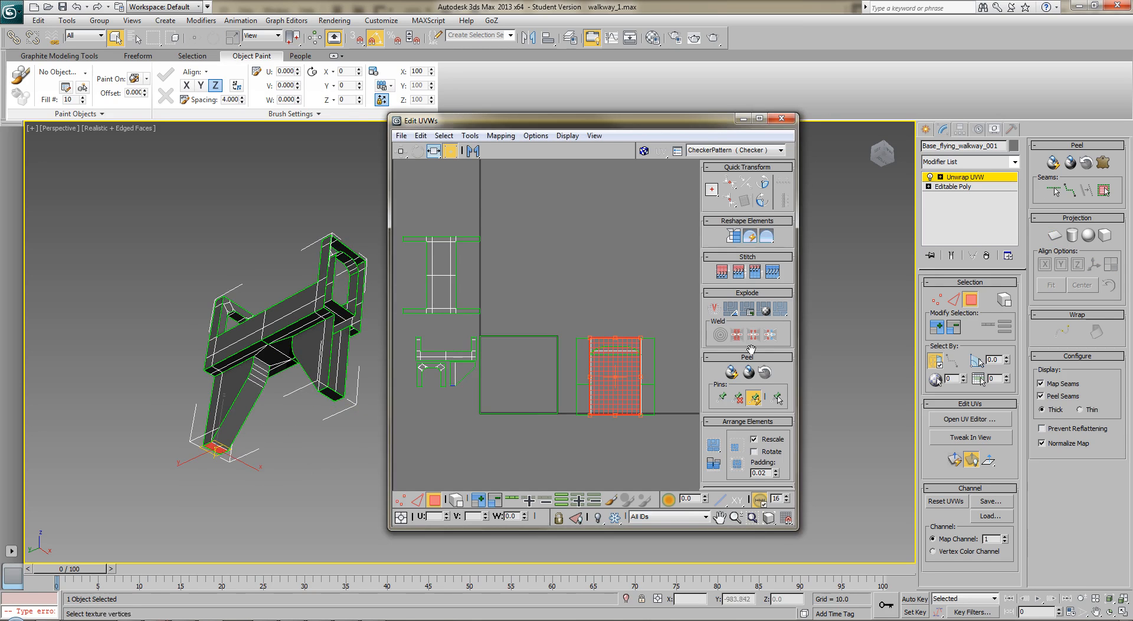
{"action": "left_click", "coordinate": [1054, 235]}
{"action": "left_click", "coordinate": [1054, 234]}
Scale the stacked leg-bottom shells freeform to a small rectangle and place them beside the lower part of the leg shells
{"action": "left_click_drag", "start_coordinate": [577, 316], "coordinate": [488, 421]}
{"action": "left_click_drag", "start_coordinate": [558, 334], "coordinate": [492, 406]}
{"action": "middle_click_drag", "start_coordinate": [536, 425], "coordinate": [589, 370]}
{"action": "scroll", "coordinate": [588, 372], "scroll_direction": "up", "scroll_amount": 4}
{"action": "middle_click_drag", "start_coordinate": [411, 305], "coordinate": [609, 383]}
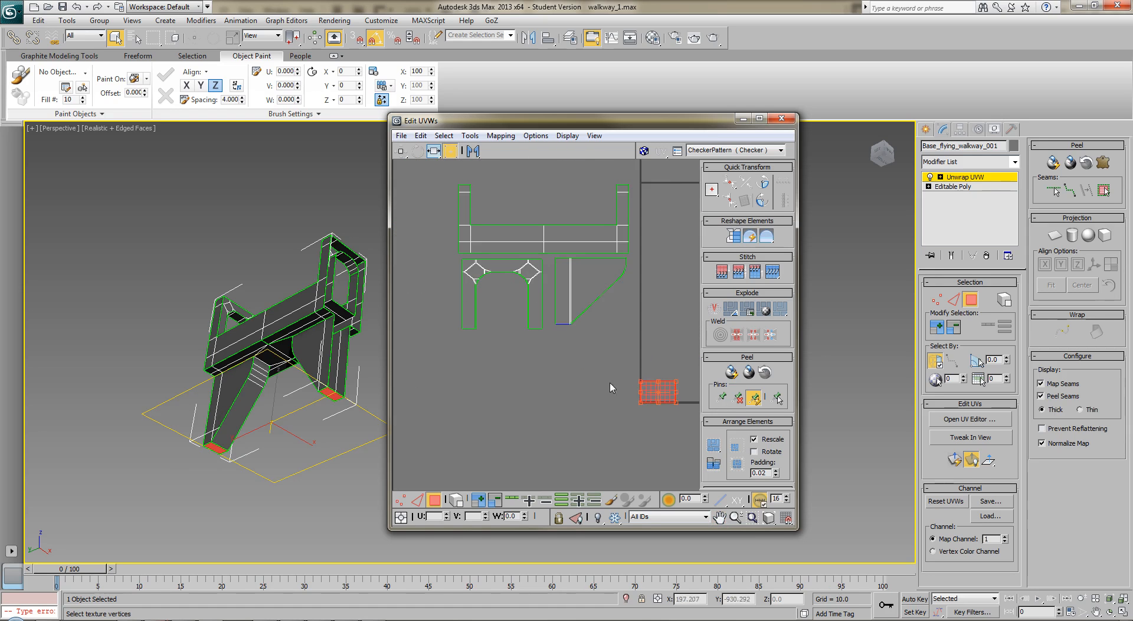
{"action": "left_click_drag", "start_coordinate": [657, 394], "coordinate": [603, 320]}
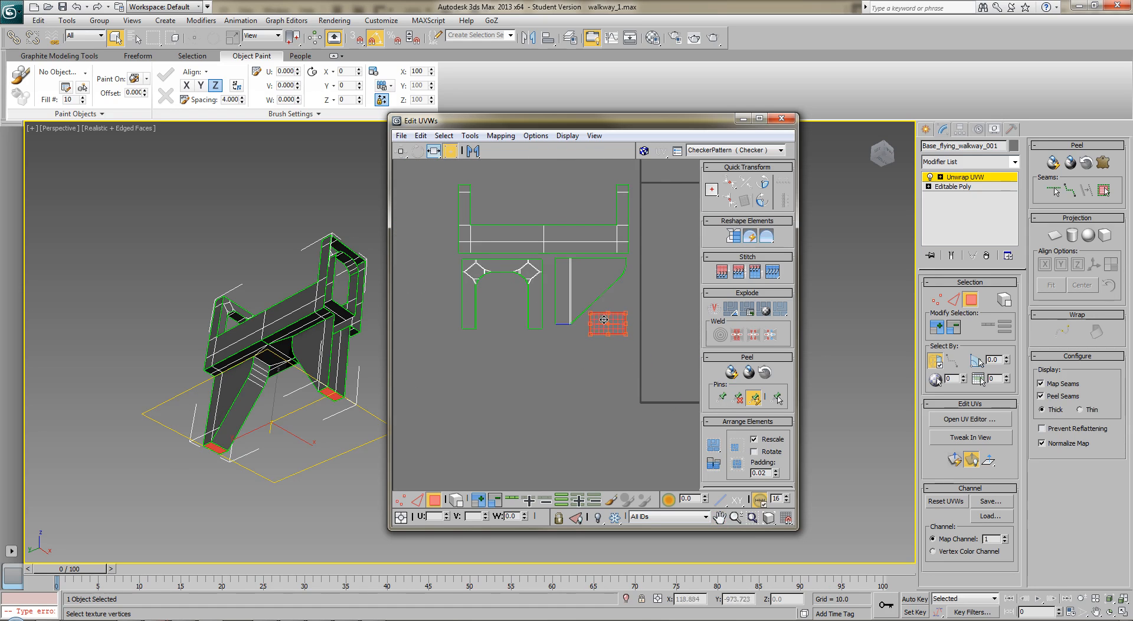
{"action": "left_click", "coordinate": [590, 378]}
{"action": "scroll", "coordinate": [587, 429], "scroll_direction": "down", "scroll_amount": 2}
{"action": "scroll", "coordinate": [580, 403], "scroll_direction": "down", "scroll_amount": 1}
{"action": "middle_click_drag", "start_coordinate": [665, 398], "coordinate": [512, 355]}
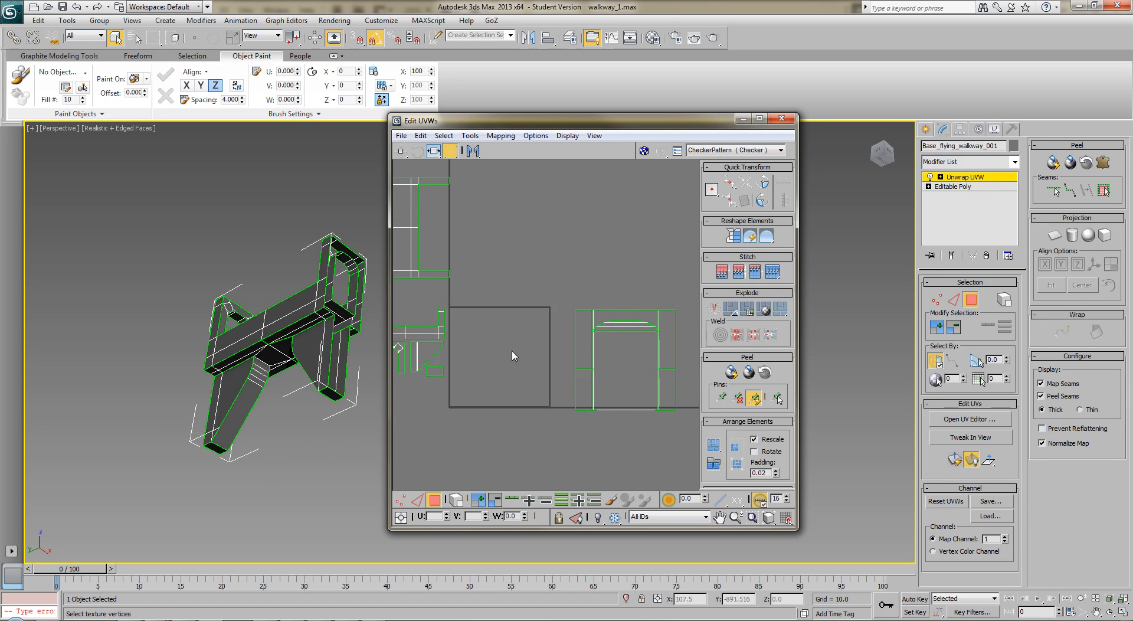
Select only the three top polygons of one upright end frame and planar map them
{"action": "left_click", "coordinate": [325, 258]}
{"action": "middle_click_drag", "start_coordinate": [325, 258], "coordinate": [328, 354], "text": "alt"}
{"action": "left_click", "coordinate": [340, 223]}
{"action": "middle_click_drag", "start_coordinate": [340, 223], "coordinate": [329, 293]}
{"action": "left_click", "coordinate": [320, 304]}
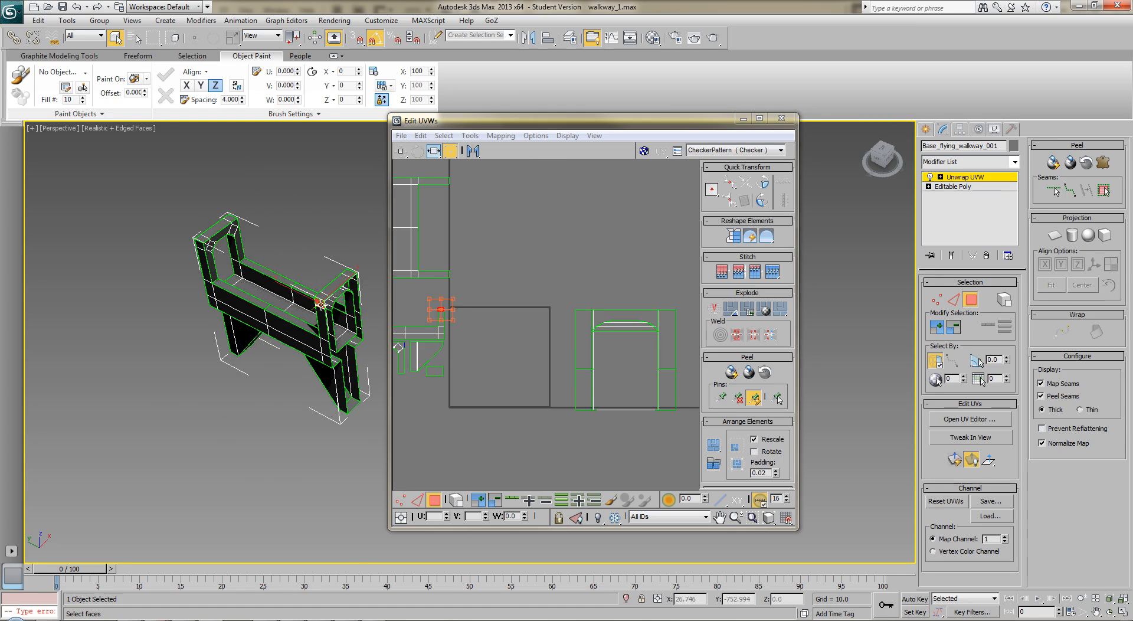
{"action": "left_click", "coordinate": [323, 296]}
{"action": "left_click", "coordinate": [331, 286], "text": "ctrl"}
{"action": "left_click", "coordinate": [347, 274], "text": "ctrl"}
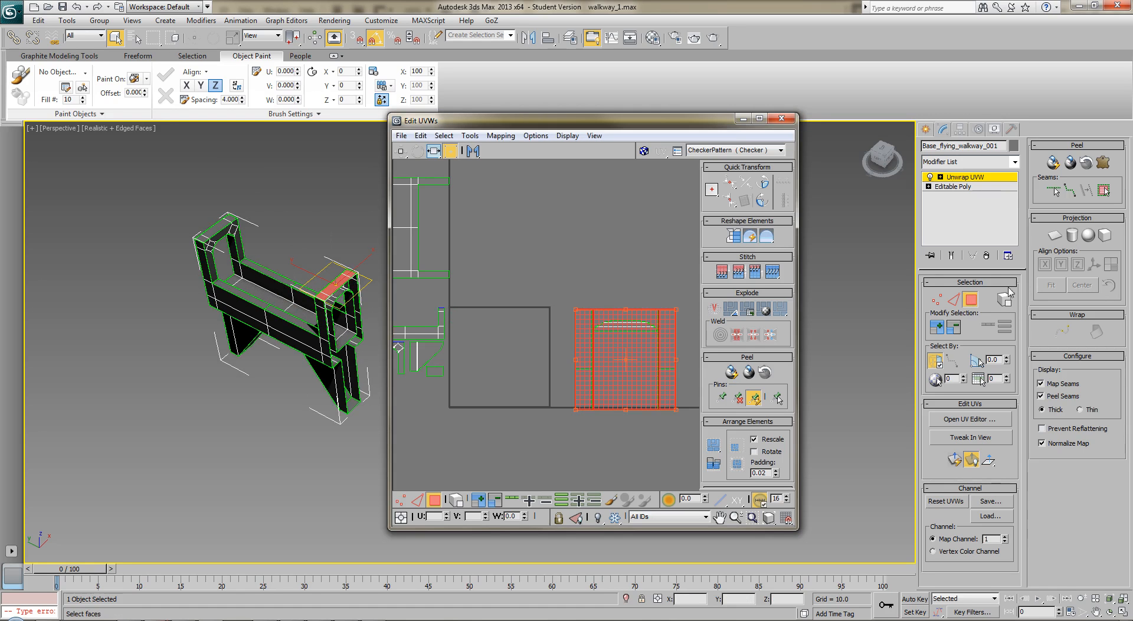
{"action": "left_click", "coordinate": [1055, 236]}
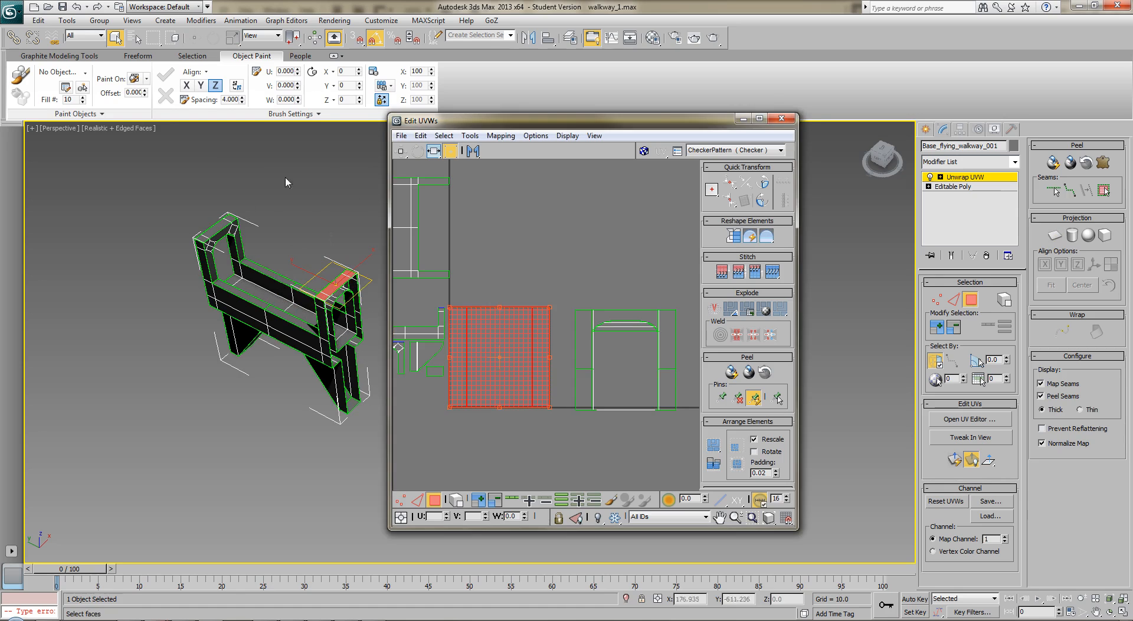
Planar map the three top polygons of the opposite end frame, stacking them on the first frame-top shell
{"action": "left_click", "coordinate": [231, 218]}
{"action": "left_click", "coordinate": [218, 226]}
{"action": "left_click", "coordinate": [203, 240], "text": "ctrl"}
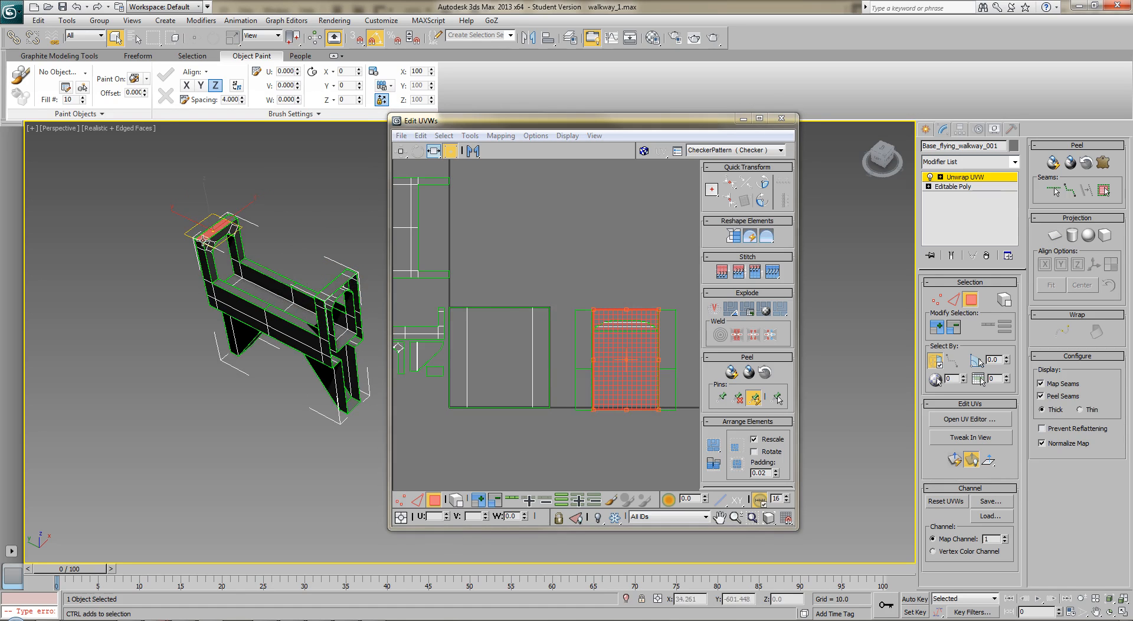
{"action": "left_click", "coordinate": [1056, 236]}
{"action": "left_click", "coordinate": [1054, 237]}
{"action": "middle_click_drag", "start_coordinate": [485, 397], "coordinate": [518, 389]}
{"action": "scroll", "coordinate": [535, 394], "scroll_direction": "up", "scroll_amount": 3}
{"action": "middle_click_drag", "start_coordinate": [546, 353], "coordinate": [581, 399]}
{"action": "left_click", "coordinate": [675, 259]}
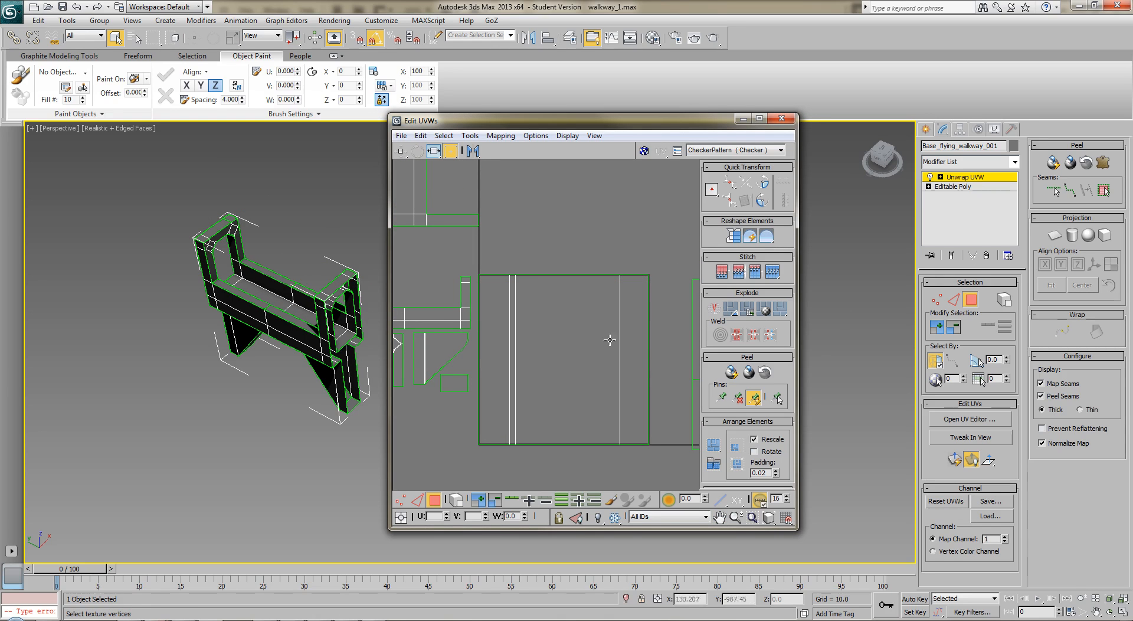
Try to move one end strip polygon of the stacked frame-top shells to line it up with its counterpart
{"action": "left_click", "coordinate": [516, 373]}
{"action": "left_click", "coordinate": [511, 380]}
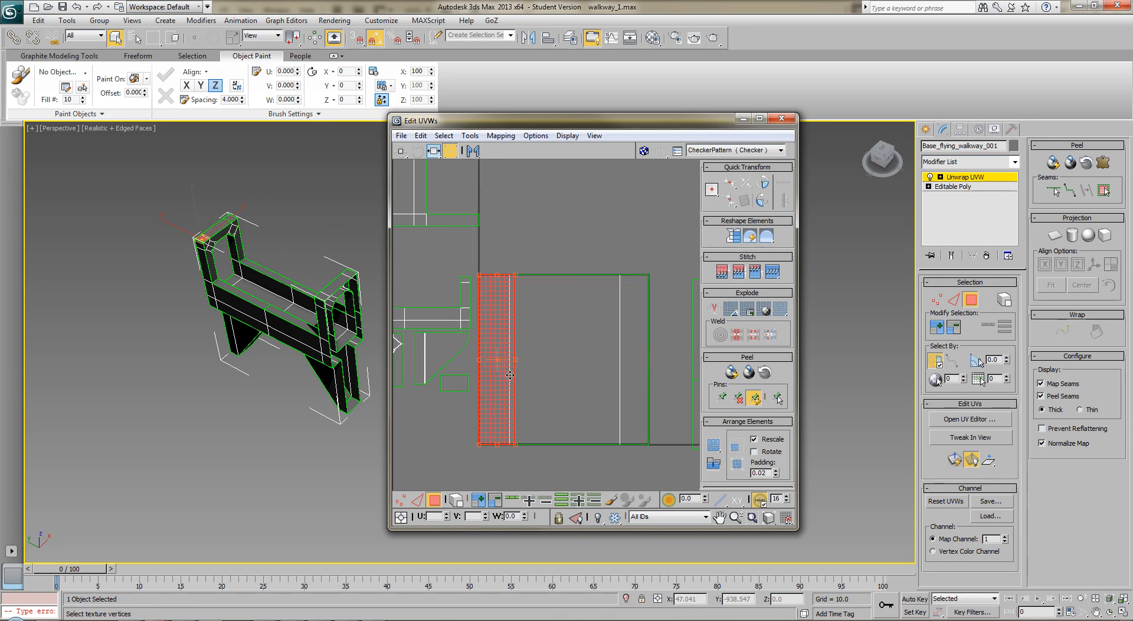
{"action": "left_click", "coordinate": [635, 345]}
{"action": "left_click", "coordinate": [503, 348]}
{"action": "left_click_drag", "start_coordinate": [504, 348], "coordinate": [505, 363]}
{"action": "left_click", "coordinate": [496, 285]}
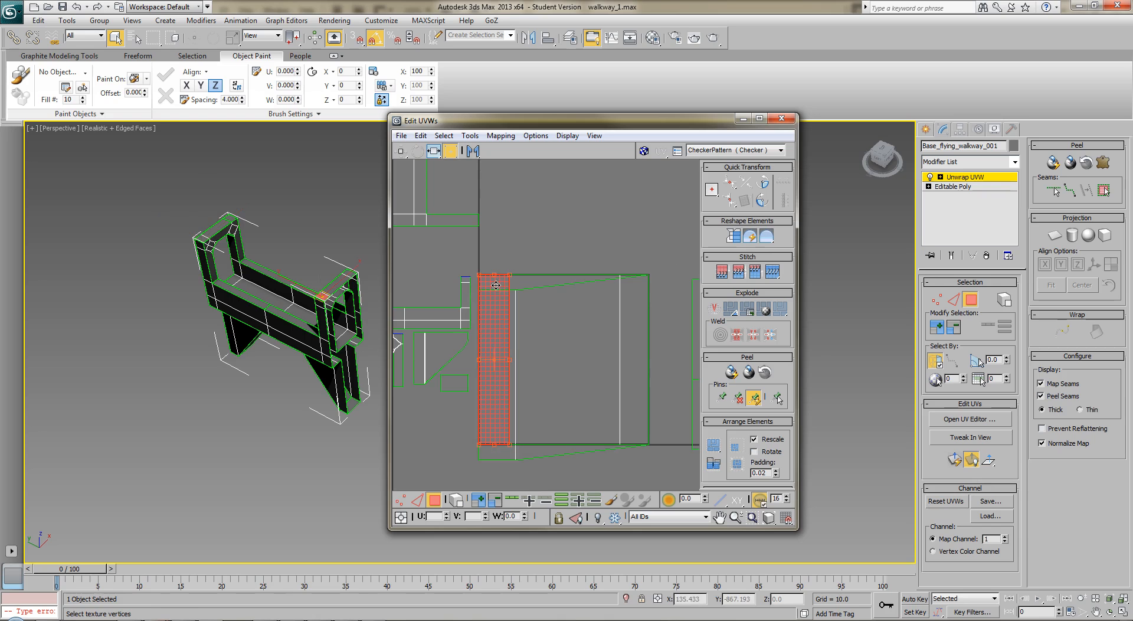
Move the mismatched inner edge of one frame-top shell onto the matching edge of the shell stacked with it
{"action": "left_click", "coordinate": [954, 299]}
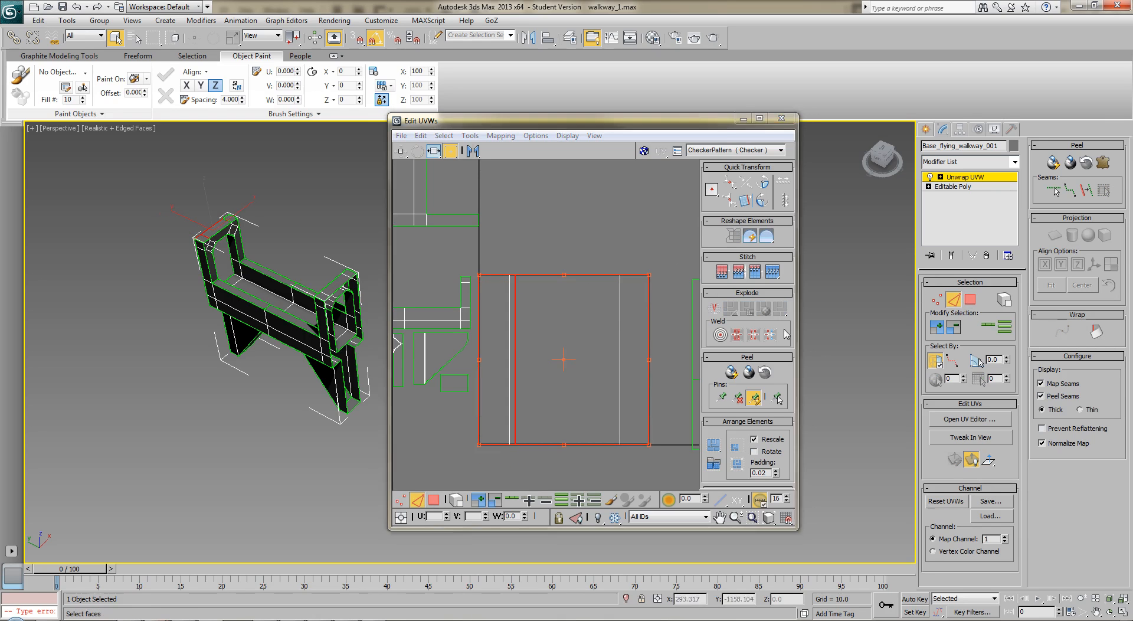
{"action": "left_click", "coordinate": [521, 339]}
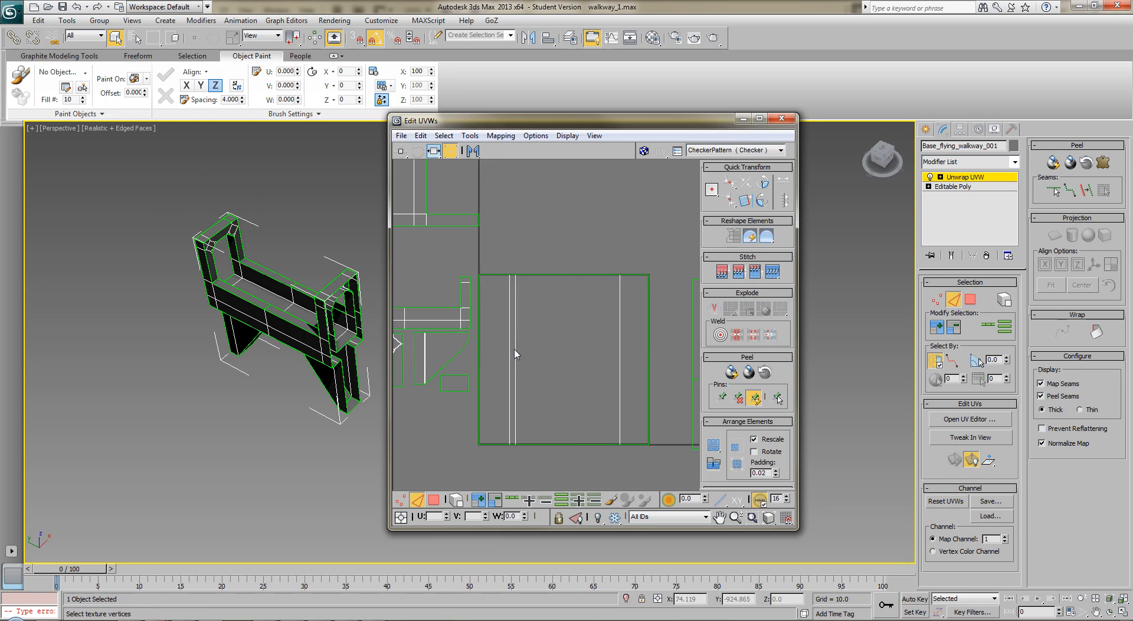
{"action": "left_click", "coordinate": [516, 346]}
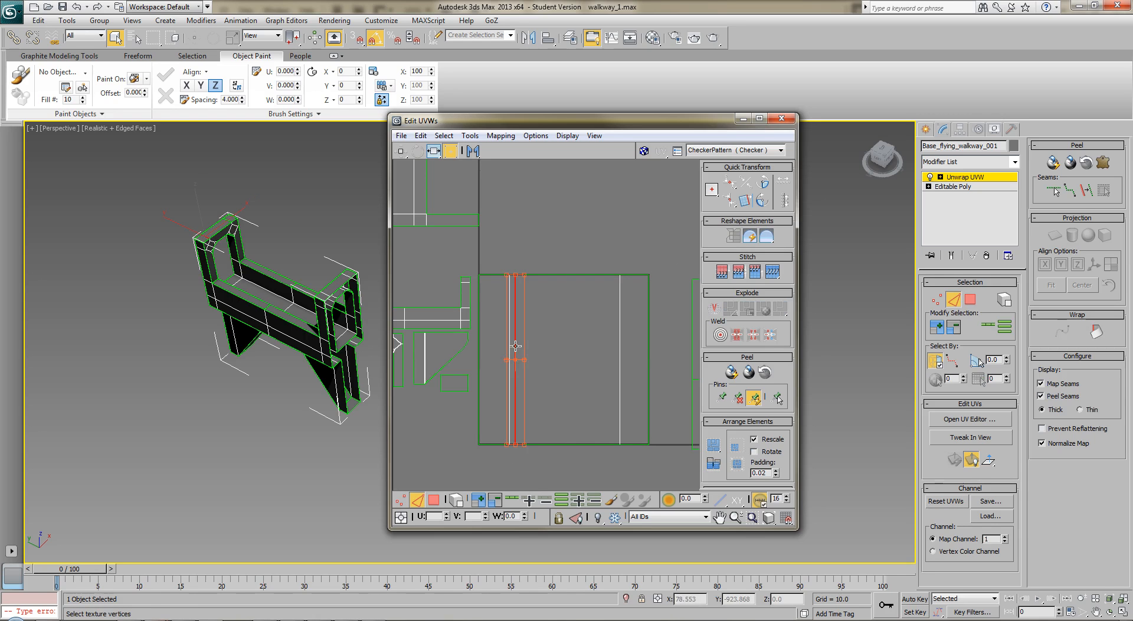
{"action": "left_click_drag", "start_coordinate": [515, 356], "coordinate": [510, 357]}
Scale the stacked frame-top shells freeform to a small horizontal rectangle and place them inside the opening of the arch shells
{"action": "left_click", "coordinate": [659, 255]}
{"action": "left_click_drag", "start_coordinate": [659, 255], "coordinate": [481, 467]}
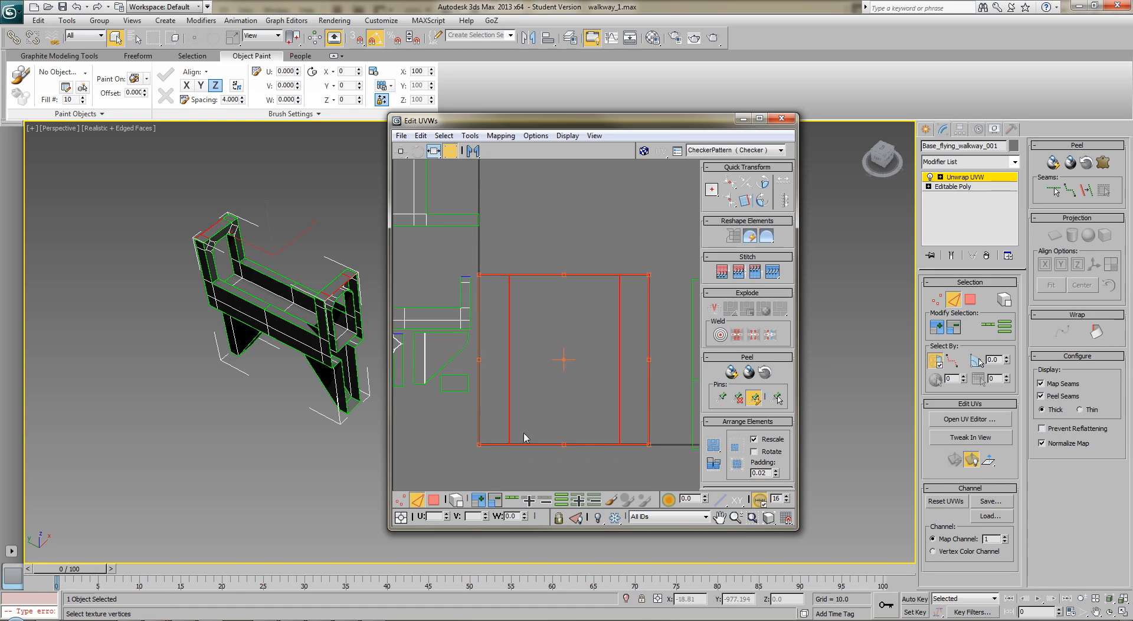
{"action": "left_click_drag", "start_coordinate": [648, 274], "coordinate": [539, 428]}
{"action": "middle_click_drag", "start_coordinate": [539, 427], "coordinate": [697, 373]}
{"action": "left_click_drag", "start_coordinate": [641, 429], "coordinate": [528, 365]}
{"action": "left_click", "coordinate": [497, 416]}
{"action": "scroll", "coordinate": [509, 378], "scroll_direction": "up", "scroll_amount": 4}
{"action": "scroll", "coordinate": [505, 371], "scroll_direction": "up", "scroll_amount": 4}
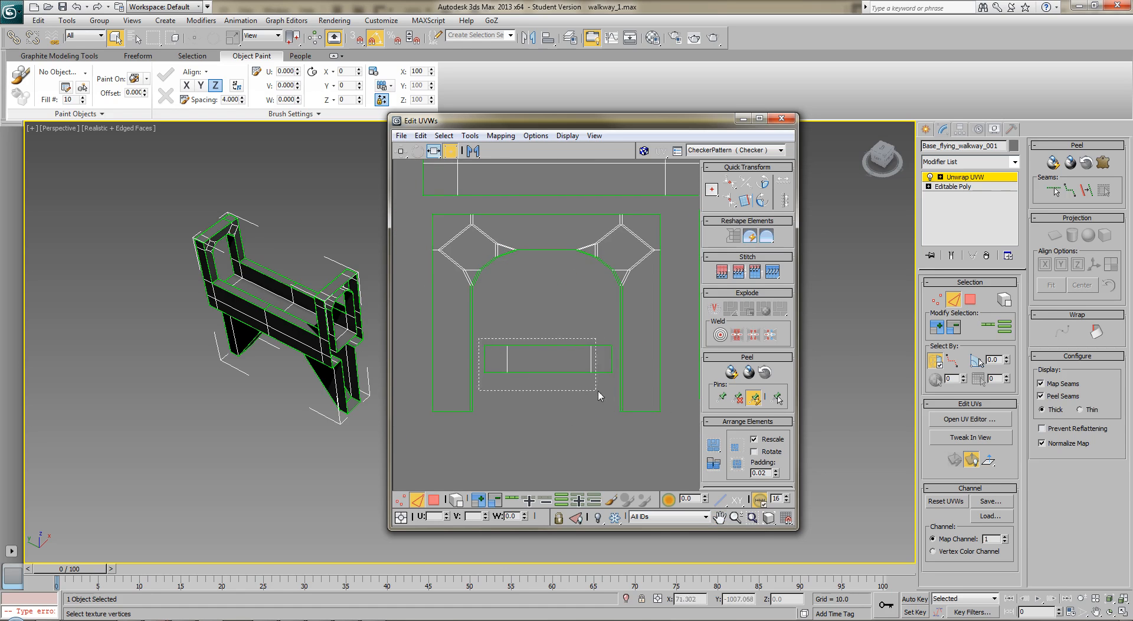
{"action": "left_click", "coordinate": [611, 371]}
{"action": "mouse_move", "coordinate": [614, 374]}
{"action": "left_mouse_down"}
{"action": "mouse_move", "coordinate": [574, 367]}
{"action": "mouse_move", "coordinate": [615, 380]}
{"action": "left_mouse_up"}
{"action": "left_click", "coordinate": [593, 415]}
Move the leg-bottom shell into the arch shells' opening, above the frame-top shells
{"action": "scroll", "coordinate": [592, 415], "scroll_direction": "down", "scroll_amount": 4}
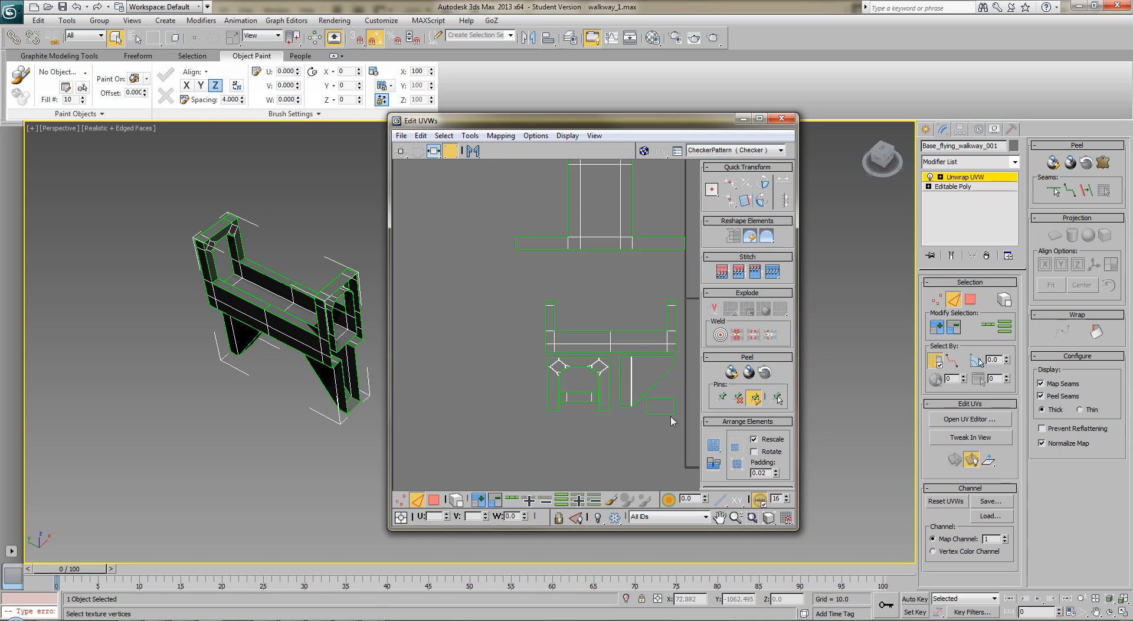
{"action": "left_click_drag", "start_coordinate": [663, 412], "coordinate": [581, 383]}
{"action": "key", "text": "ctrl+z"}
{"action": "left_click", "coordinate": [970, 299]}
{"action": "left_click", "coordinate": [658, 407]}
{"action": "left_click_drag", "start_coordinate": [667, 410], "coordinate": [587, 383]}
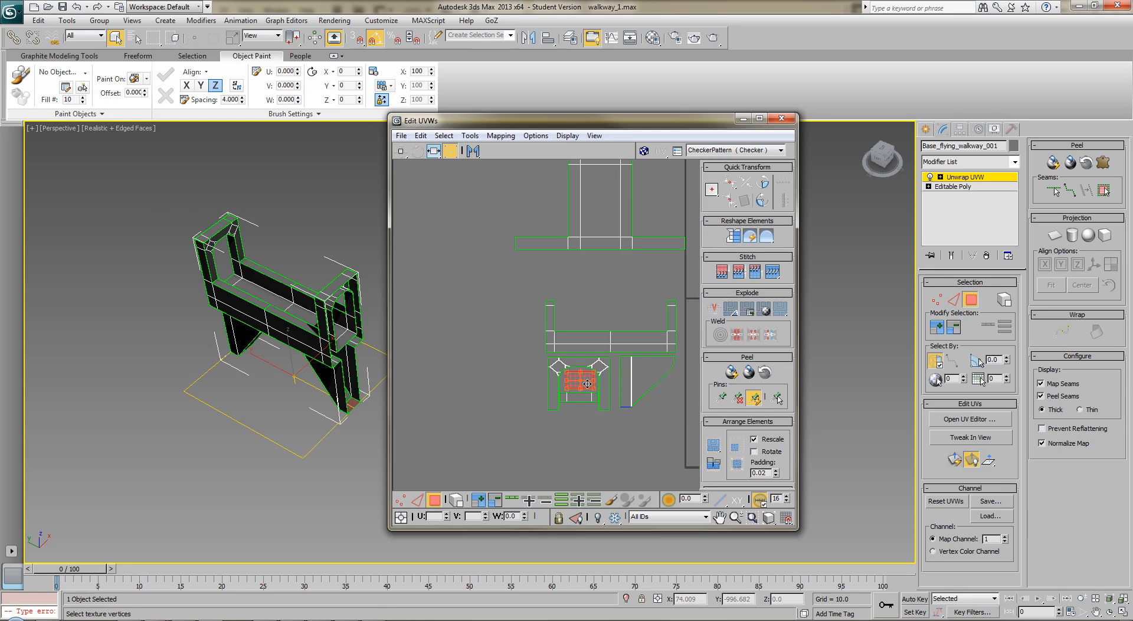
{"action": "left_click", "coordinate": [589, 443]}
Select the bottom polygon, the sloped inner polygon and the curved segments above it on one support leg
{"action": "middle_click_drag", "start_coordinate": [247, 440], "coordinate": [254, 354], "text": "alt"}
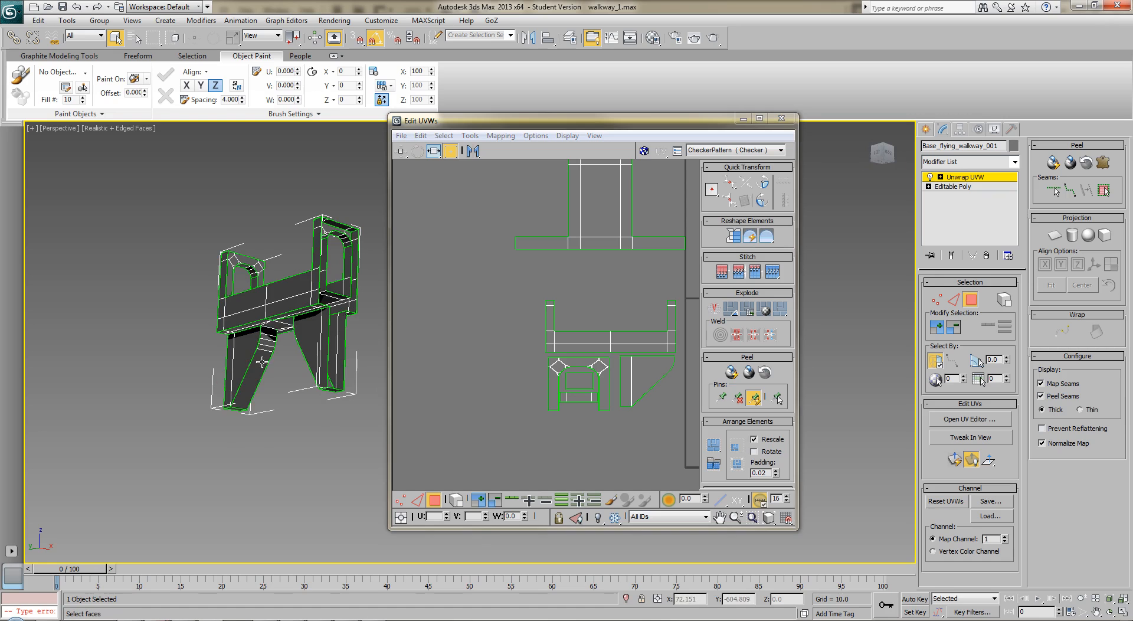
{"action": "left_click", "coordinate": [262, 362]}
{"action": "middle_click_drag", "start_coordinate": [567, 389], "coordinate": [471, 389]}
{"action": "scroll", "coordinate": [518, 390], "scroll_direction": "down", "scroll_amount": 3}
{"action": "middle_click_drag", "start_coordinate": [603, 391], "coordinate": [536, 364]}
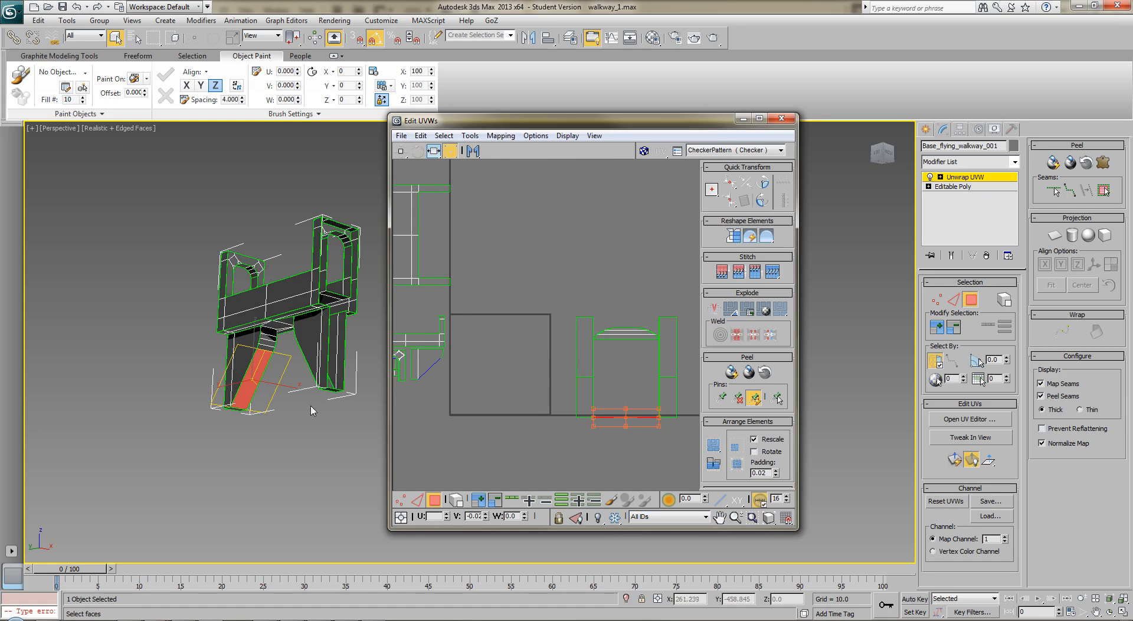
{"action": "middle_click_drag", "start_coordinate": [269, 411], "coordinate": [244, 433], "text": "alt"}
{"action": "left_click", "coordinate": [277, 361], "text": "ctrl"}
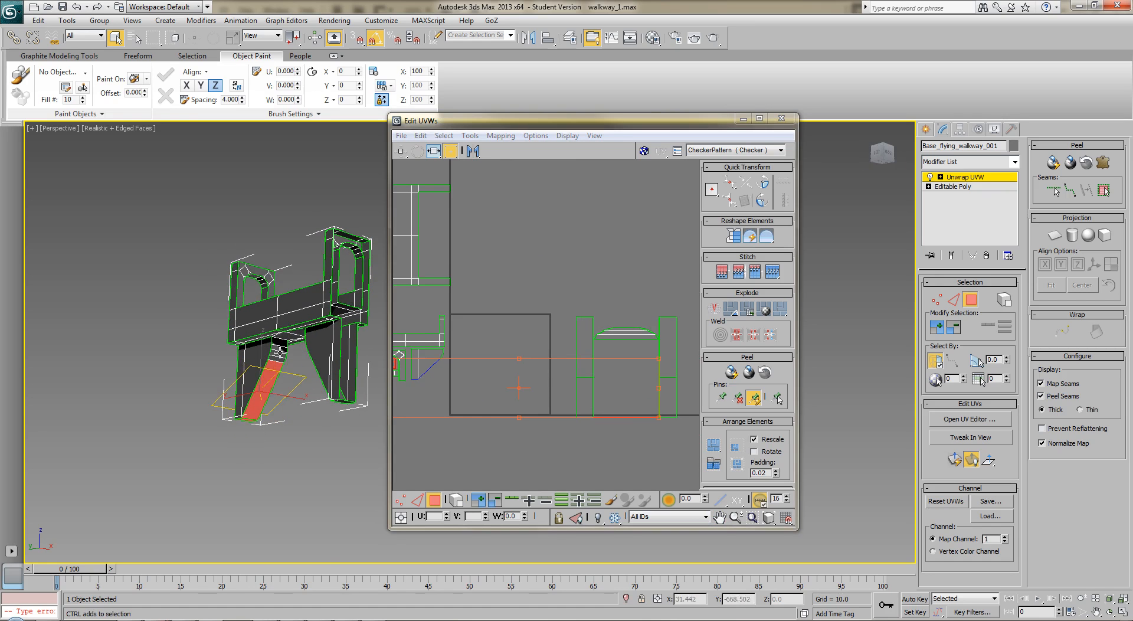
{"action": "left_click", "coordinate": [278, 358], "text": "ctrl"}
{"action": "left_click", "coordinate": [278, 355], "text": "ctrl"}
{"action": "left_click", "coordinate": [279, 349], "text": "ctrl"}
{"action": "left_click", "coordinate": [280, 344], "text": "ctrl"}
Complete the selection of that leg's curved inner strip and planar map it together with the bottom polygon
{"action": "middle_click_drag", "start_coordinate": [292, 371], "coordinate": [324, 330], "text": "alt"}
{"action": "left_click", "coordinate": [303, 350], "text": "ctrl"}
{"action": "middle_click_drag", "start_coordinate": [307, 351], "coordinate": [455, 353], "text": "alt"}
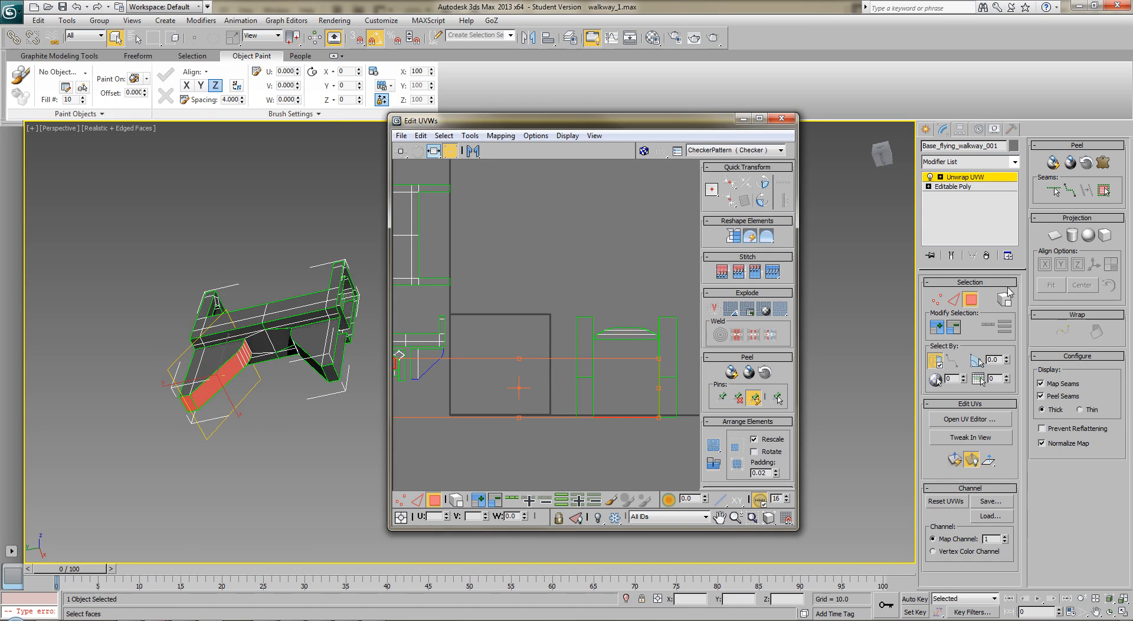
{"action": "left_click", "coordinate": [1056, 235]}
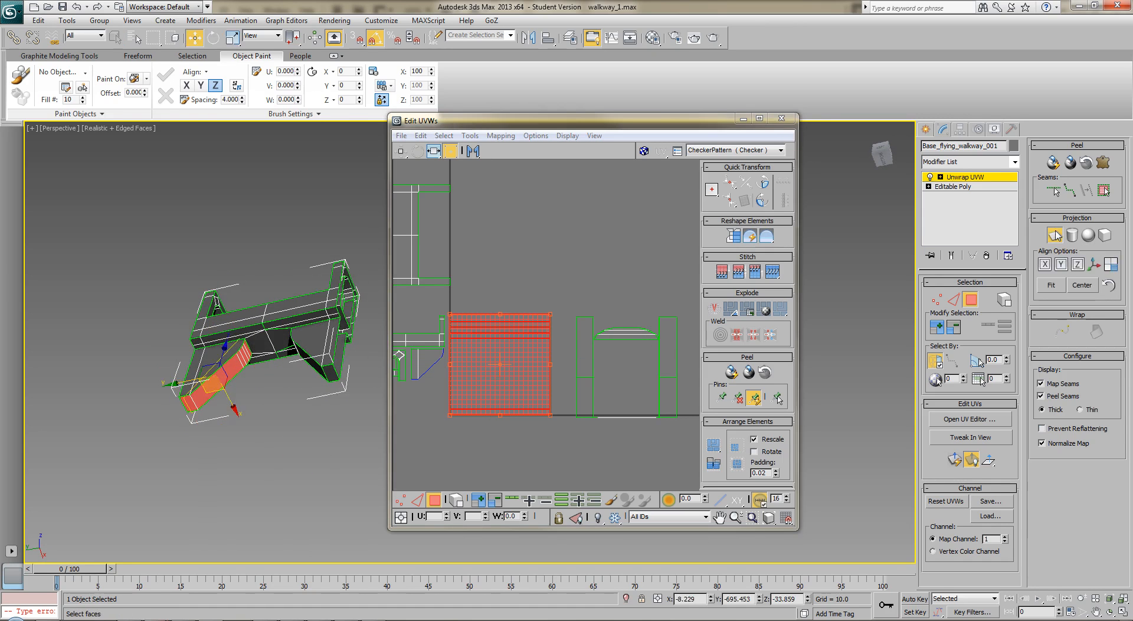
Select the matching inner strip and bottom polygon on the other support leg and planar map them over the first strip
{"action": "middle_click_drag", "start_coordinate": [329, 363], "coordinate": [409, 409], "text": "alt"}
{"action": "left_click", "coordinate": [305, 421]}
{"action": "scroll", "coordinate": [320, 424], "scroll_direction": "up", "scroll_amount": 5}
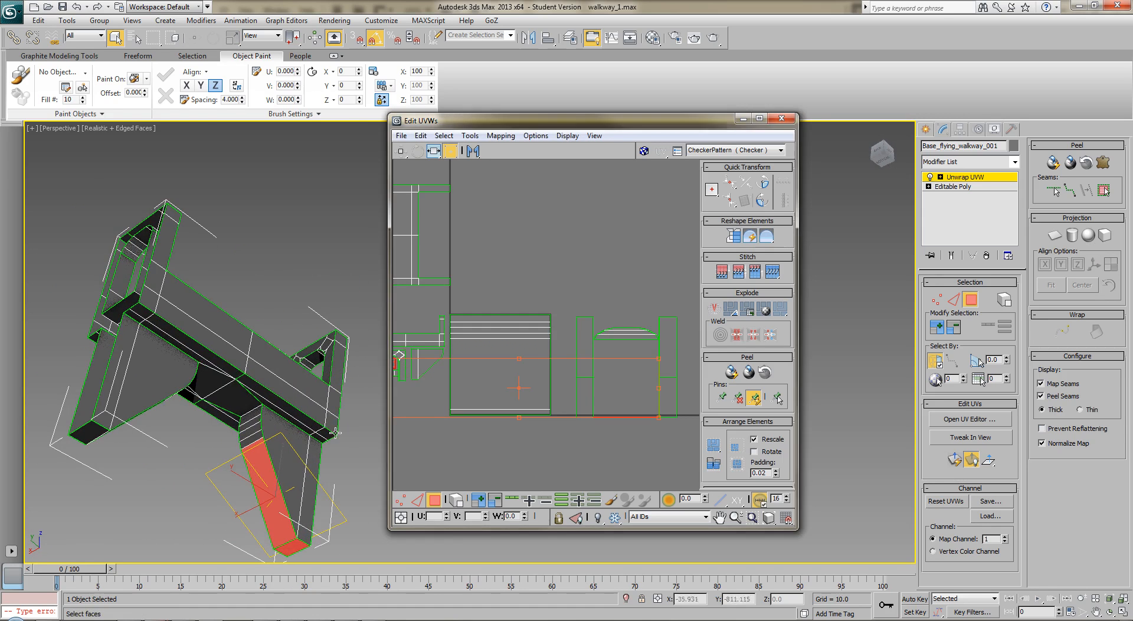
{"action": "left_click", "coordinate": [267, 419], "text": "ctrl"}
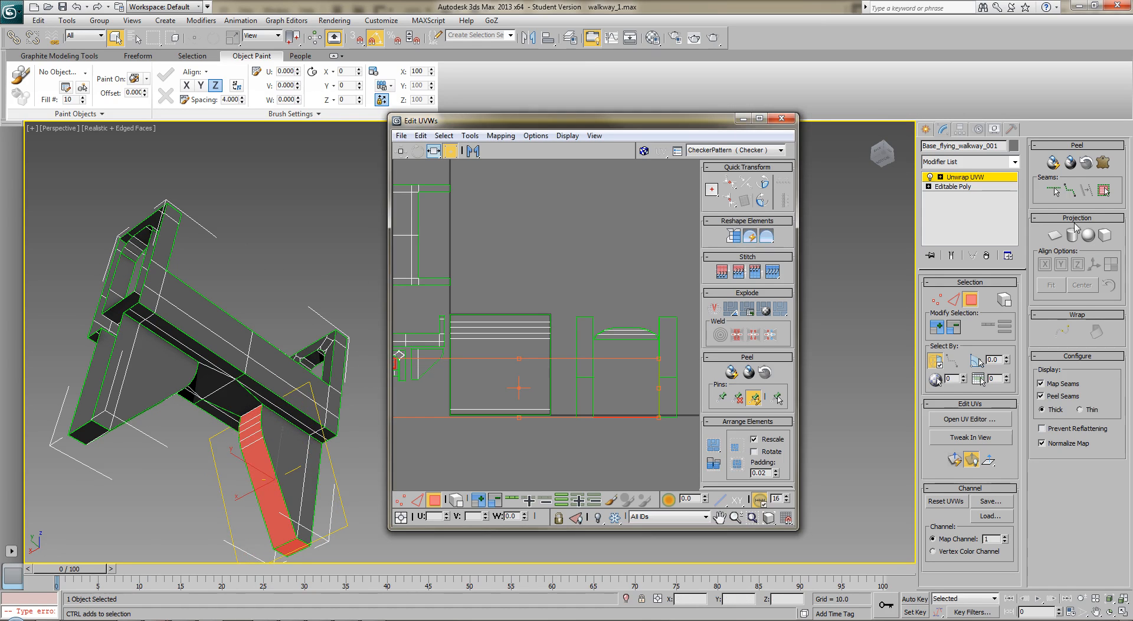
{"action": "left_click", "coordinate": [1053, 236]}
{"action": "left_click", "coordinate": [1053, 235]}
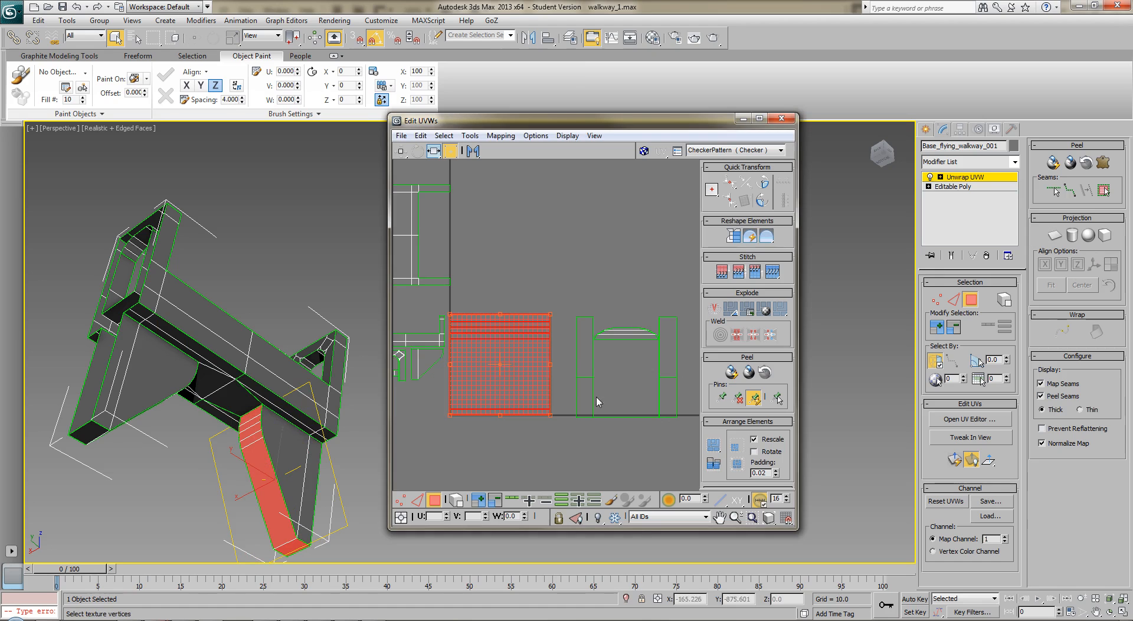
{"action": "left_click", "coordinate": [555, 447]}
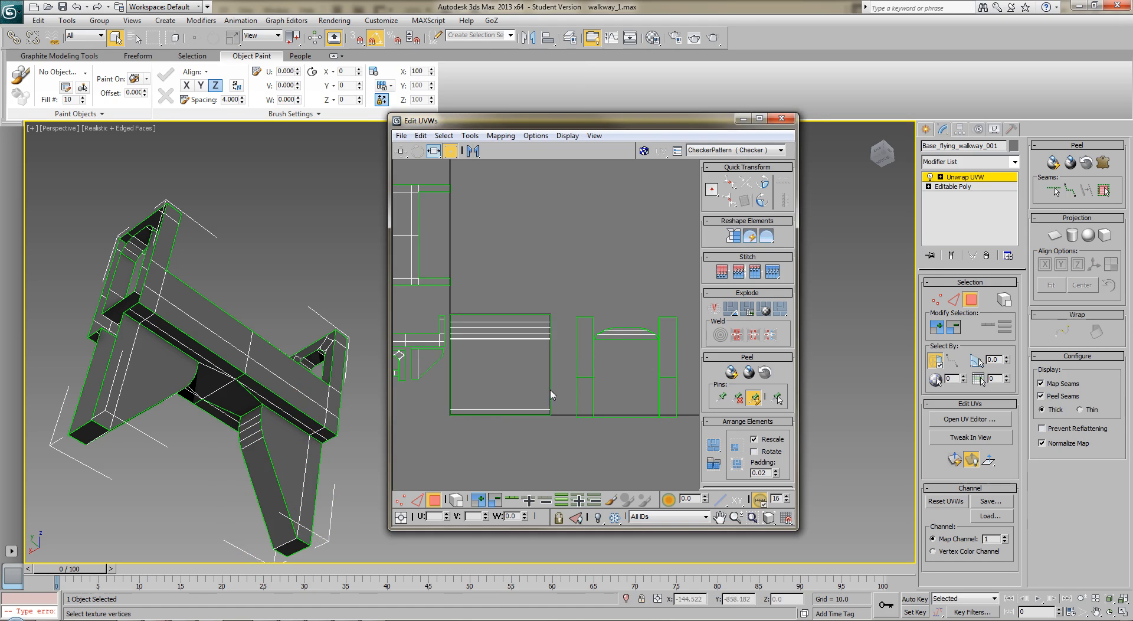
Scale the stacked leg-strip shells freeform to a narrow vertical strip and place them beside the side and arch shells
{"action": "left_click_drag", "start_coordinate": [556, 304], "coordinate": [452, 440]}
{"action": "left_click_drag", "start_coordinate": [551, 313], "coordinate": [462, 359]}
{"action": "middle_click_drag", "start_coordinate": [485, 385], "coordinate": [619, 378]}
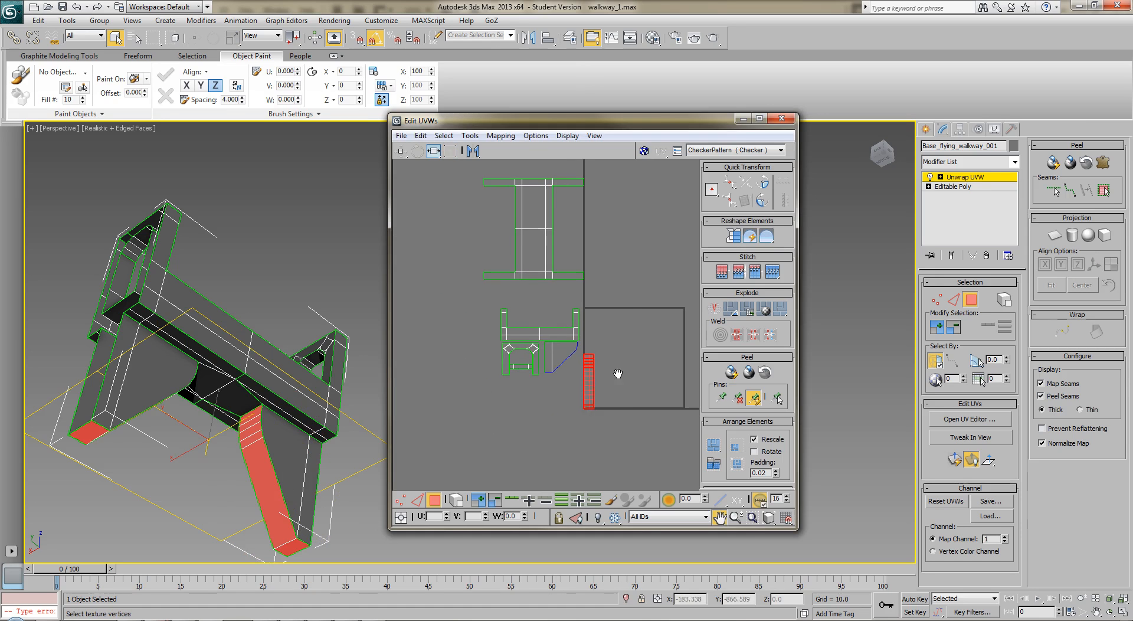
{"action": "left_click_drag", "start_coordinate": [589, 382], "coordinate": [476, 376]}
{"action": "left_click", "coordinate": [529, 422]}
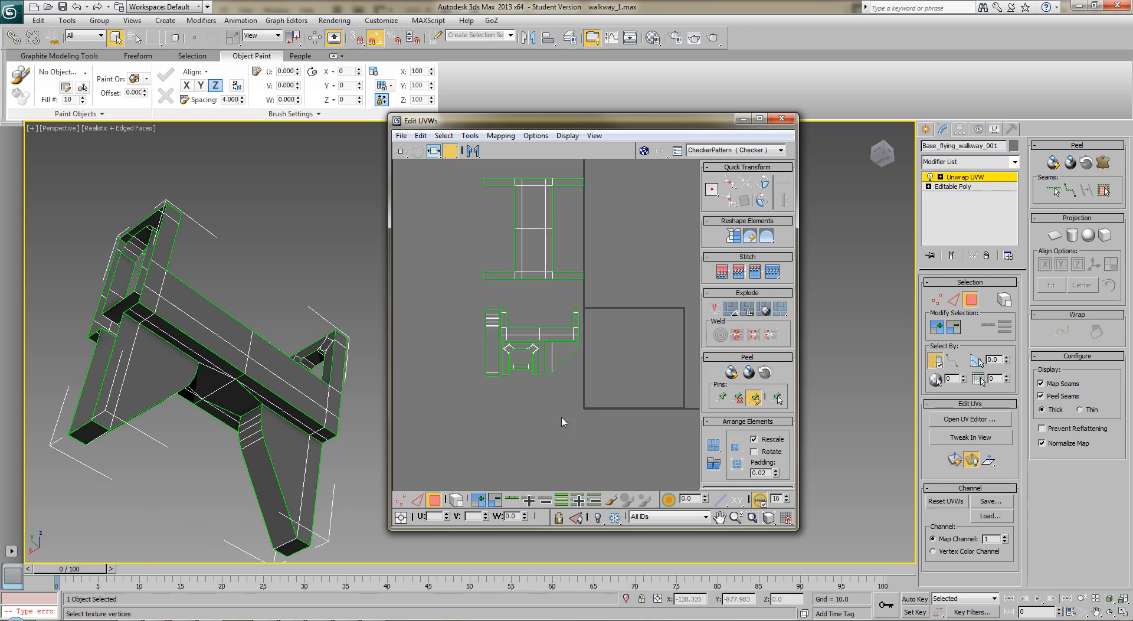
Scale the stacked leg-strip shells down slightly to better match the neighbouring shells
{"action": "scroll", "coordinate": [537, 459], "scroll_direction": "up", "scroll_amount": 2}
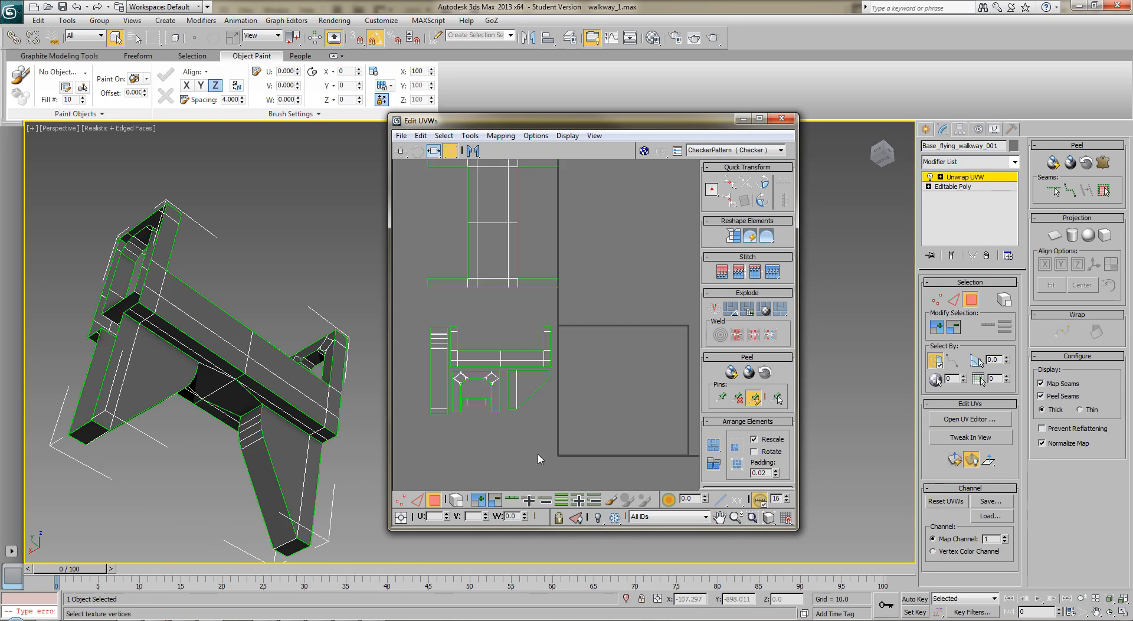
{"action": "left_click_drag", "start_coordinate": [428, 320], "coordinate": [454, 438]}
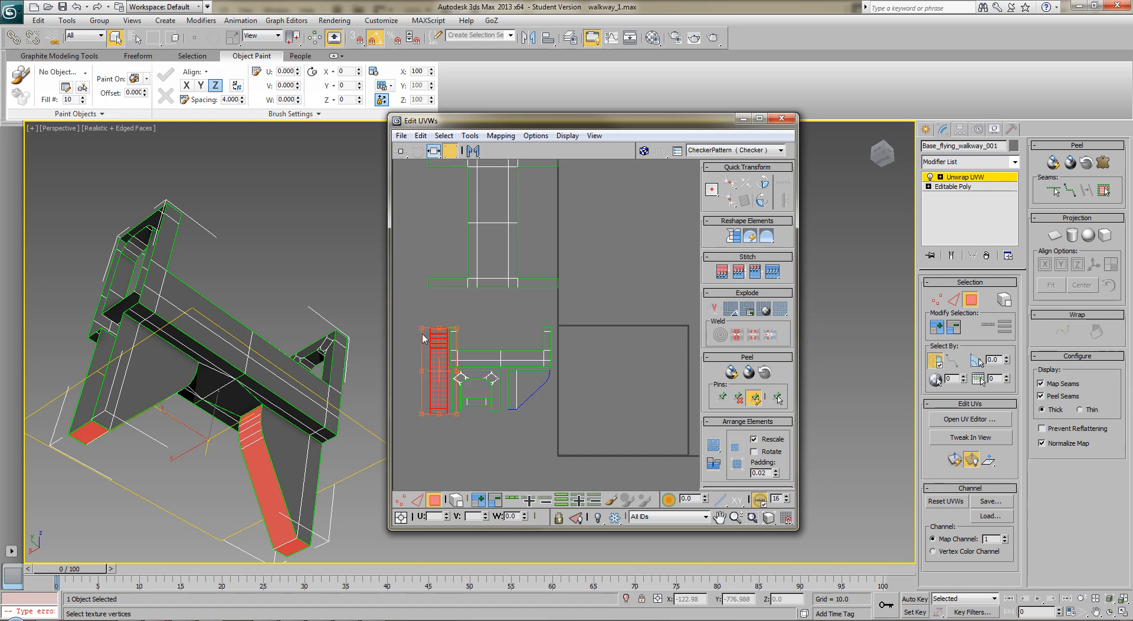
{"action": "left_click_drag", "start_coordinate": [422, 332], "coordinate": [425, 343]}
Scale the large I-shaped shells to about 45 percent and place them directly above the side shells
{"action": "mouse_move", "coordinate": [493, 389]}
{"action": "middle_mouse_down"}
{"action": "mouse_move", "coordinate": [455, 395]}
{"action": "mouse_move", "coordinate": [443, 413]}
{"action": "mouse_move", "coordinate": [487, 382]}
{"action": "middle_mouse_up"}
{"action": "left_click_drag", "start_coordinate": [404, 180], "coordinate": [554, 328]}
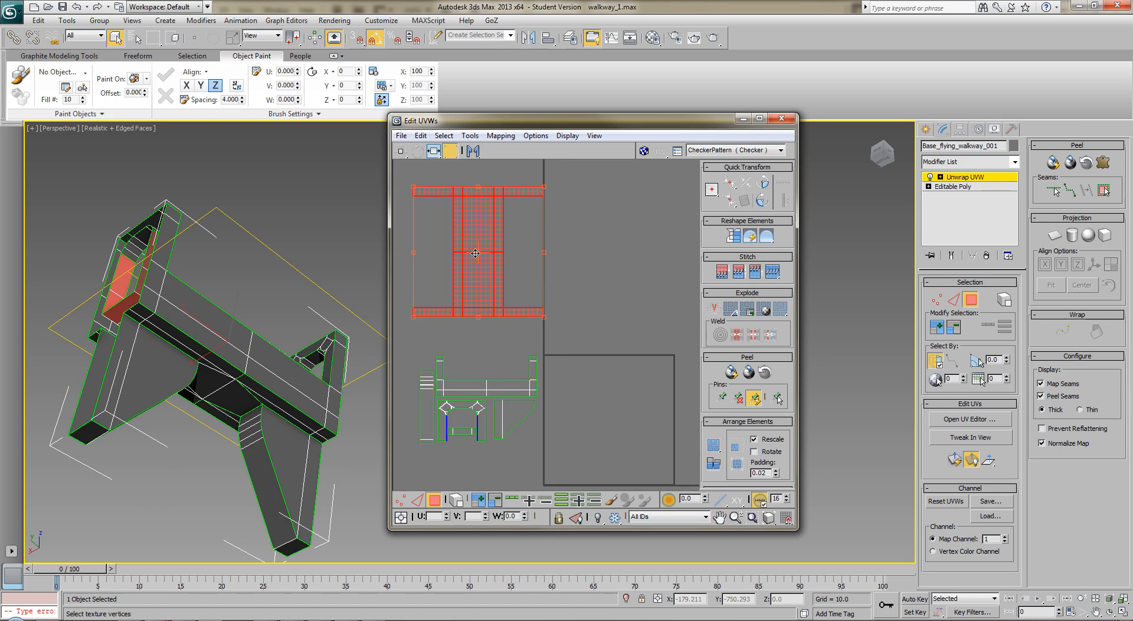
{"action": "middle_click_drag", "start_coordinate": [474, 254], "coordinate": [460, 286]}
{"action": "left_click_drag", "start_coordinate": [526, 218], "coordinate": [458, 291]}
{"action": "left_click_drag", "start_coordinate": [431, 329], "coordinate": [488, 386]}
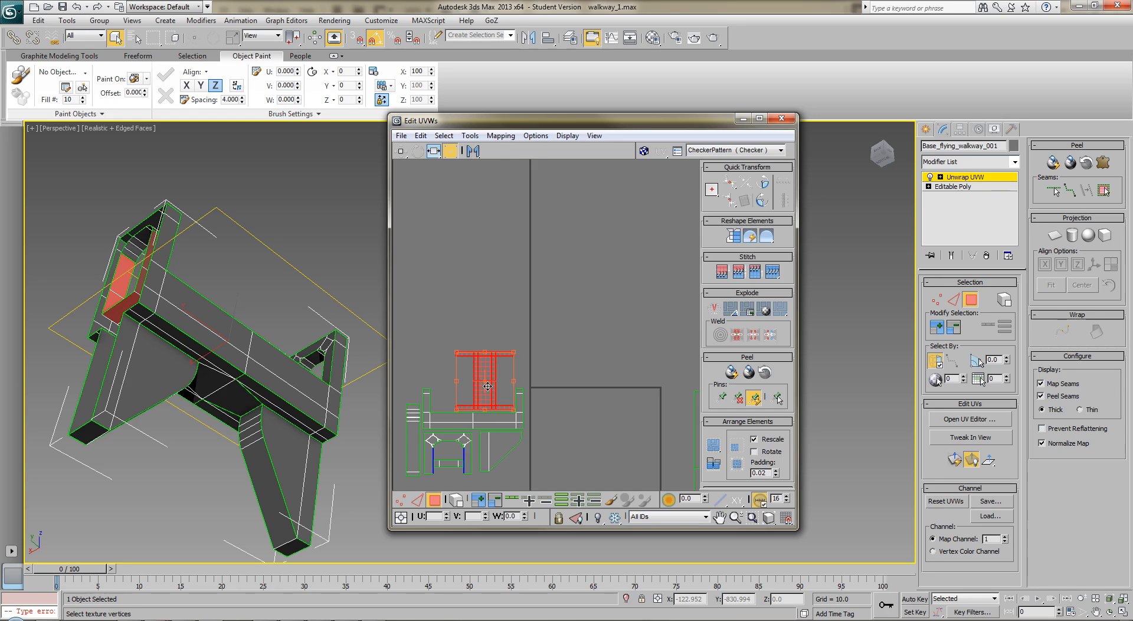
{"action": "left_click", "coordinate": [500, 322]}
Select the curved underside polygons of both end-frame arches and planar map them together
{"action": "middle_click_drag", "start_coordinate": [593, 339], "coordinate": [605, 264]}
{"action": "middle_click_drag", "start_coordinate": [612, 377], "coordinate": [492, 298]}
{"action": "left_click", "coordinate": [647, 267]}
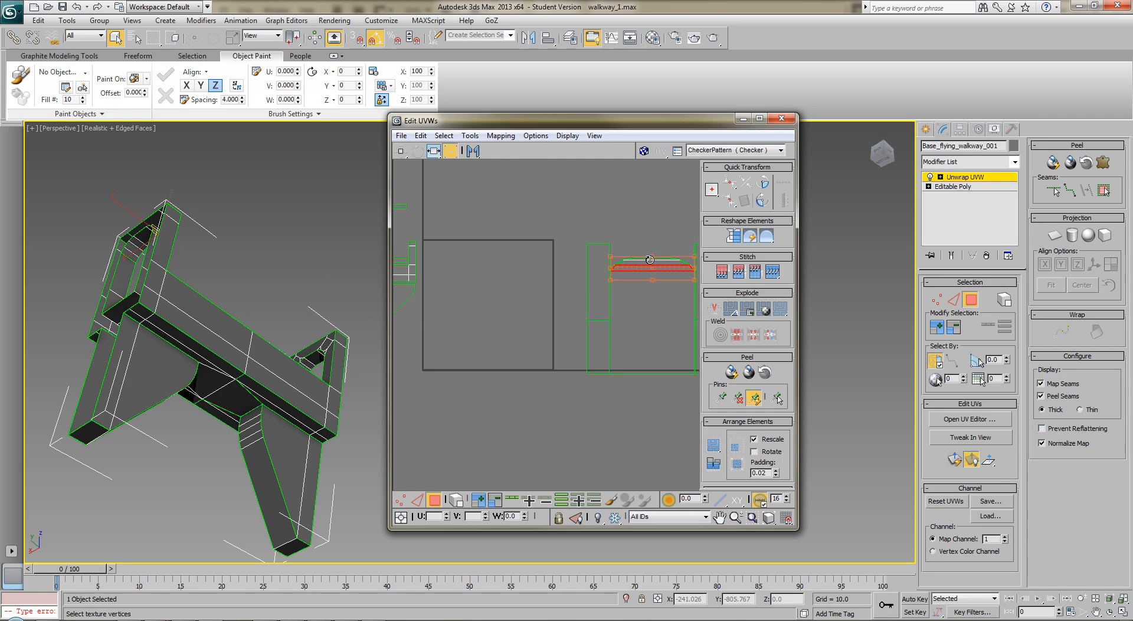
{"action": "left_click_drag", "start_coordinate": [646, 230], "coordinate": [659, 291]}
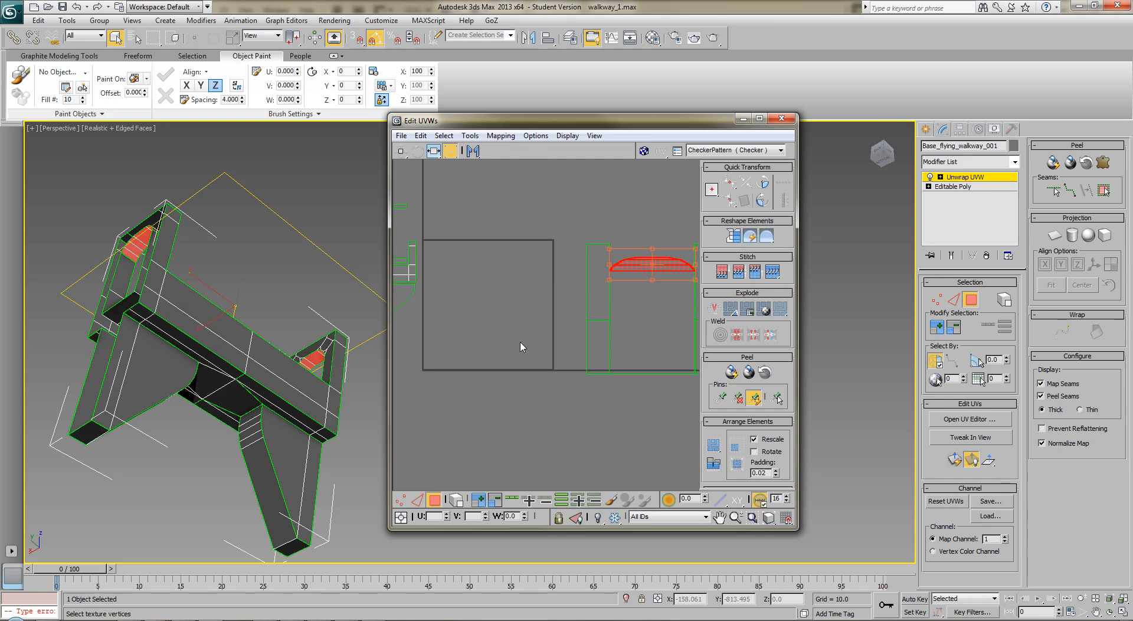
{"action": "middle_click_drag", "start_coordinate": [307, 256], "coordinate": [265, 326]}
{"action": "middle_click_drag", "start_coordinate": [543, 359], "coordinate": [561, 379]}
{"action": "scroll", "coordinate": [577, 380], "scroll_direction": "down", "scroll_amount": 5}
{"action": "left_click", "coordinate": [1054, 235]}
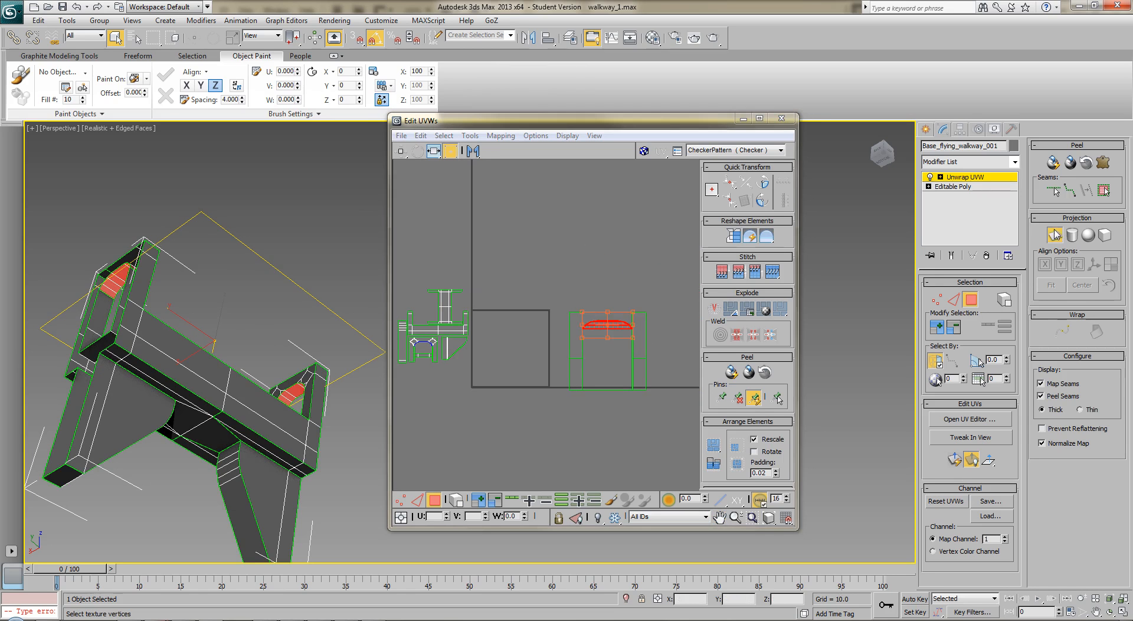
Stack the two arch-underside shells on top of each other along the left edge of the UV square
{"action": "middle_click_drag", "start_coordinate": [501, 436], "coordinate": [553, 523]}
{"action": "scroll", "coordinate": [532, 430], "scroll_direction": "up", "scroll_amount": 4}
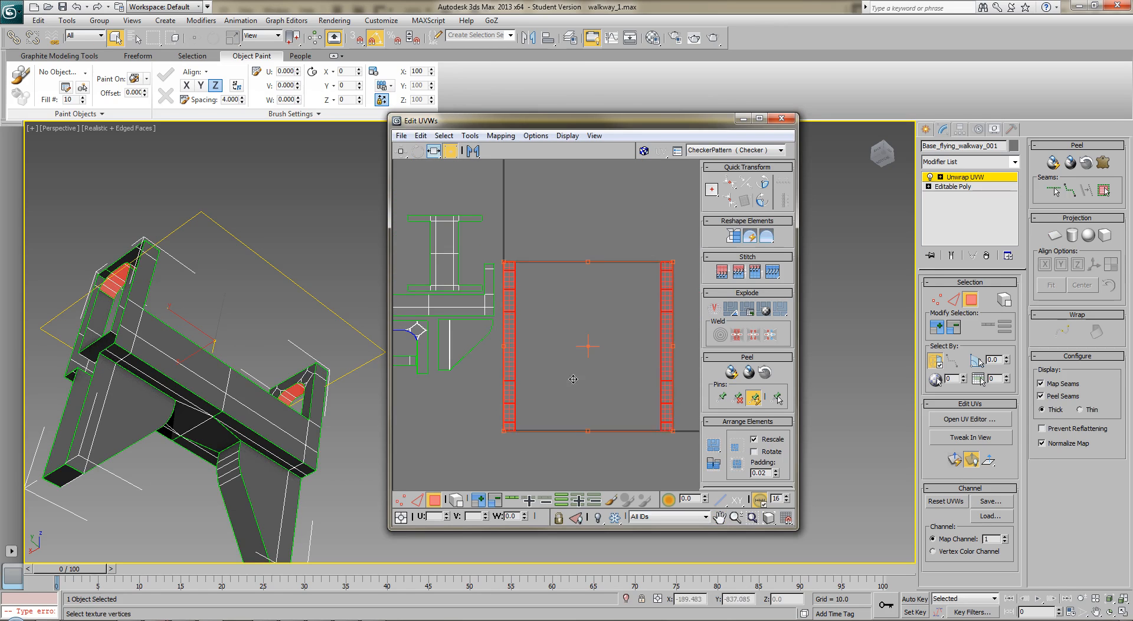
{"action": "left_click", "coordinate": [641, 230]}
{"action": "left_click", "coordinate": [511, 344]}
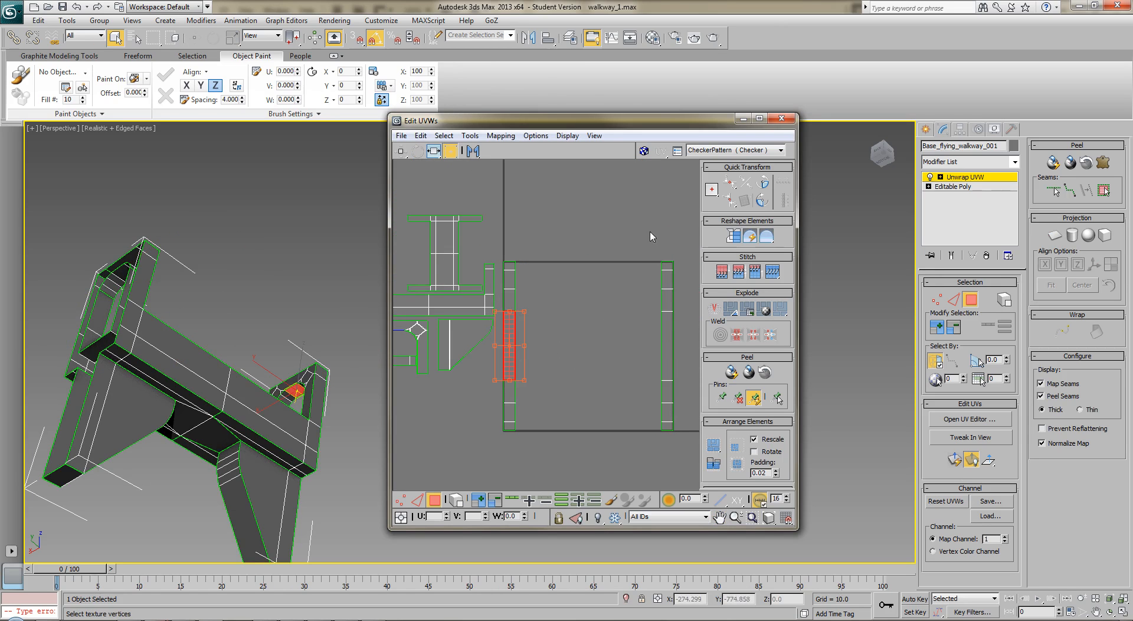
{"action": "left_click", "coordinate": [666, 373]}
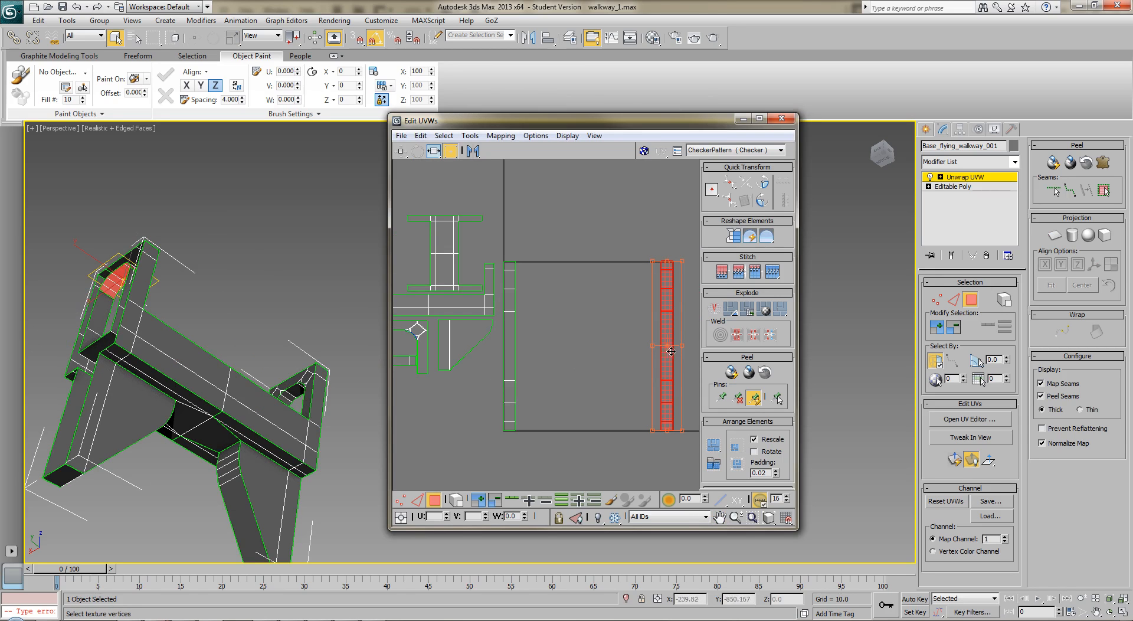
{"action": "left_click_drag", "start_coordinate": [671, 351], "coordinate": [512, 354]}
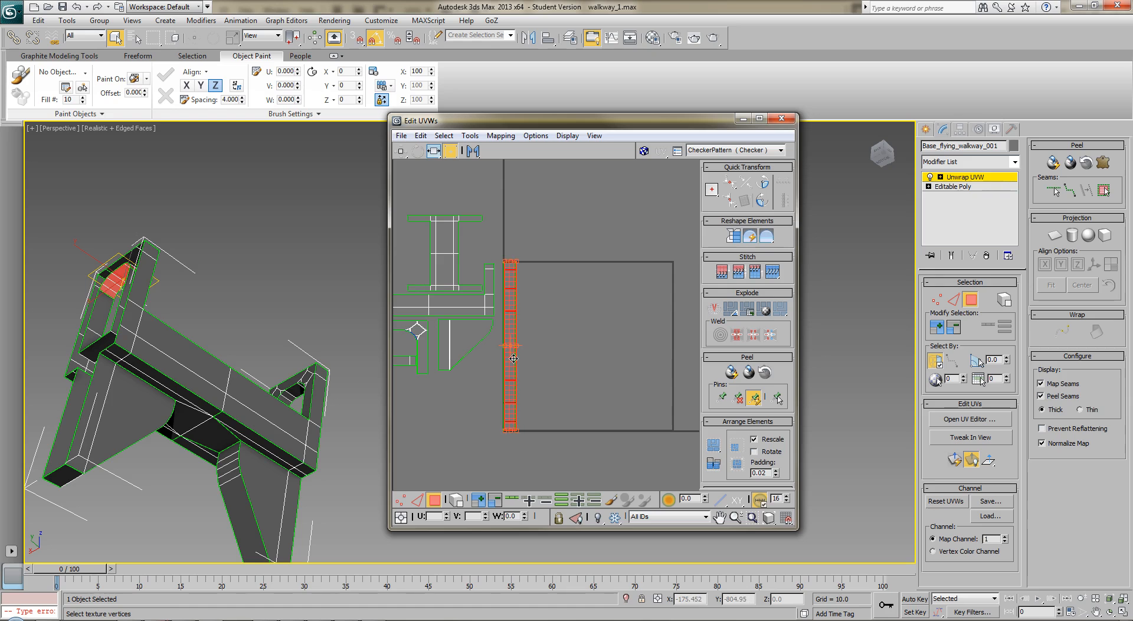
Stretch the middle segments of the stacked arch-underside shells vertically to space out their divisions
{"action": "left_click", "coordinate": [575, 328]}
{"action": "scroll", "coordinate": [564, 357], "scroll_direction": "up", "scroll_amount": 3}
{"action": "middle_click_drag", "start_coordinate": [561, 322], "coordinate": [595, 305]}
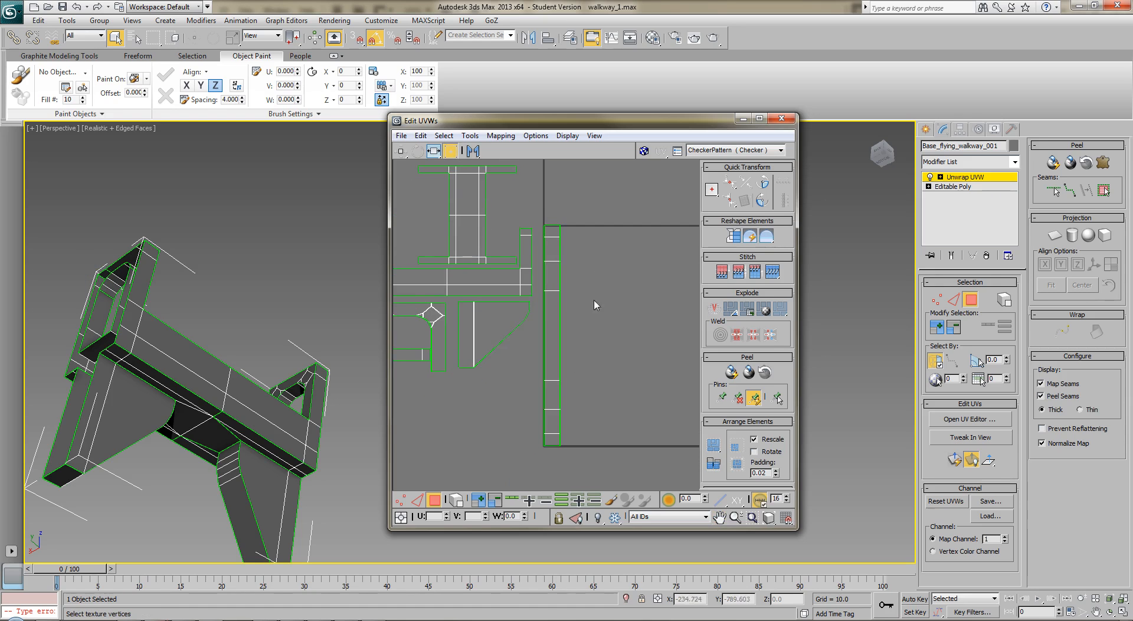
{"action": "left_click", "coordinate": [434, 151]}
{"action": "left_click_drag", "start_coordinate": [436, 158], "coordinate": [435, 168]}
{"action": "left_click", "coordinate": [555, 329]}
{"action": "left_click_drag", "start_coordinate": [552, 328], "coordinate": [555, 354]}
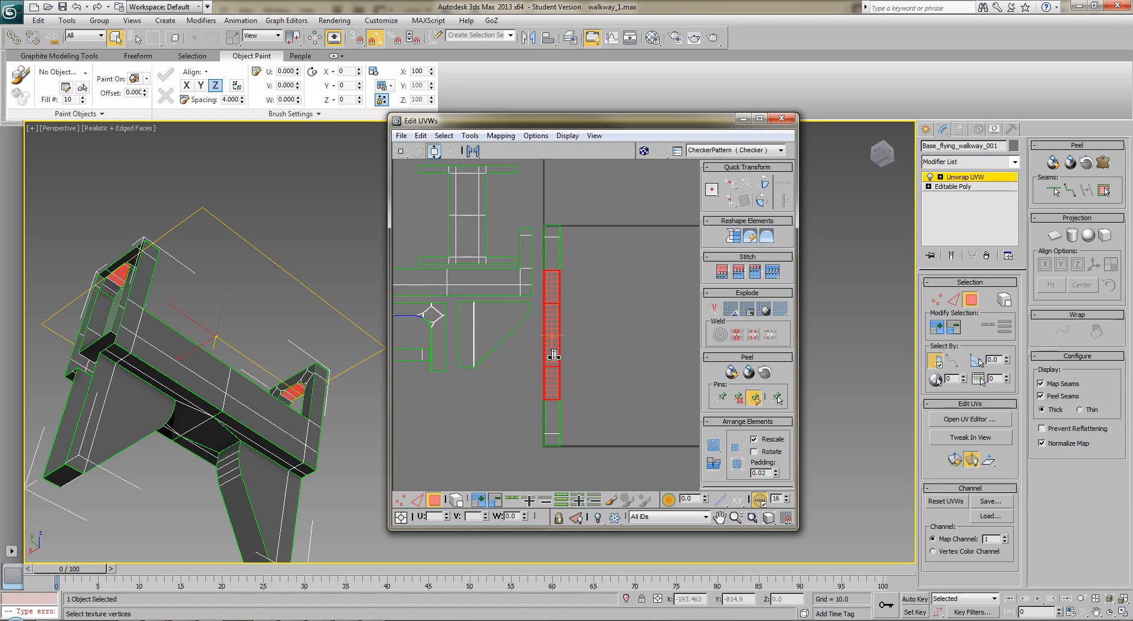
{"action": "left_click_drag", "start_coordinate": [536, 407], "coordinate": [593, 257]}
{"action": "left_click_drag", "start_coordinate": [552, 358], "coordinate": [552, 390]}
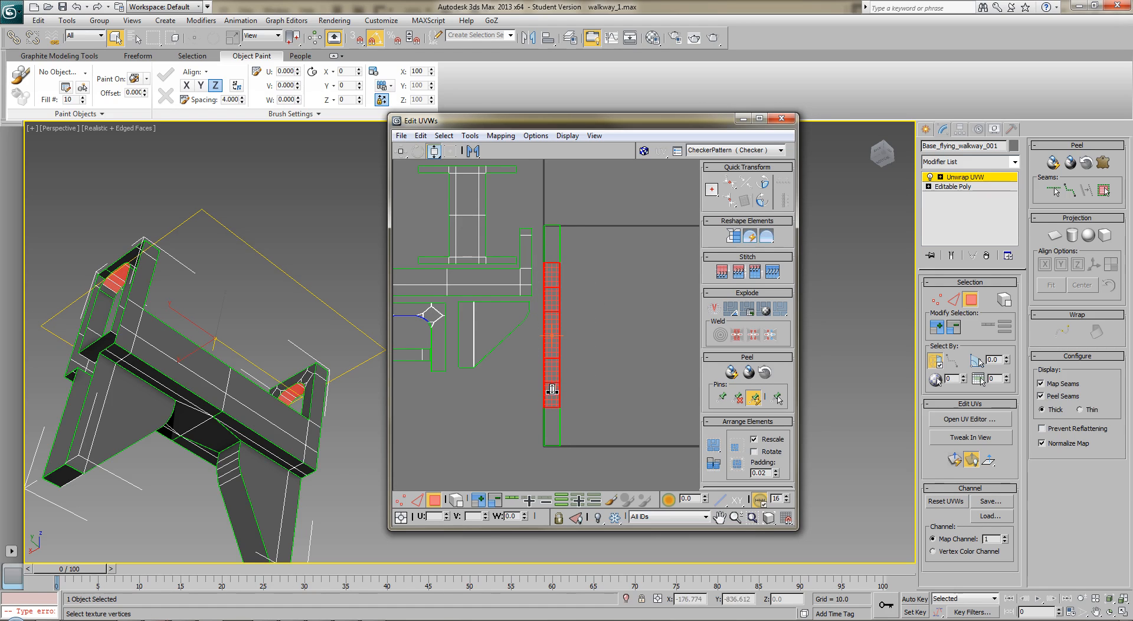
{"action": "left_click", "coordinate": [506, 423]}
Select both tall strip shells lying outside the UV square to the right
{"action": "scroll", "coordinate": [508, 421], "scroll_direction": "down", "scroll_amount": 2}
{"action": "middle_click_drag", "start_coordinate": [565, 347], "coordinate": [589, 358]}
{"action": "left_click_drag", "start_coordinate": [587, 323], "coordinate": [546, 458]}
{"action": "left_click_drag", "start_coordinate": [638, 288], "coordinate": [548, 459]}
{"action": "middle_click_drag", "start_coordinate": [621, 391], "coordinate": [501, 374]}
{"action": "scroll", "coordinate": [597, 367], "scroll_direction": "down", "scroll_amount": 1}
{"action": "left_click", "coordinate": [585, 353]}
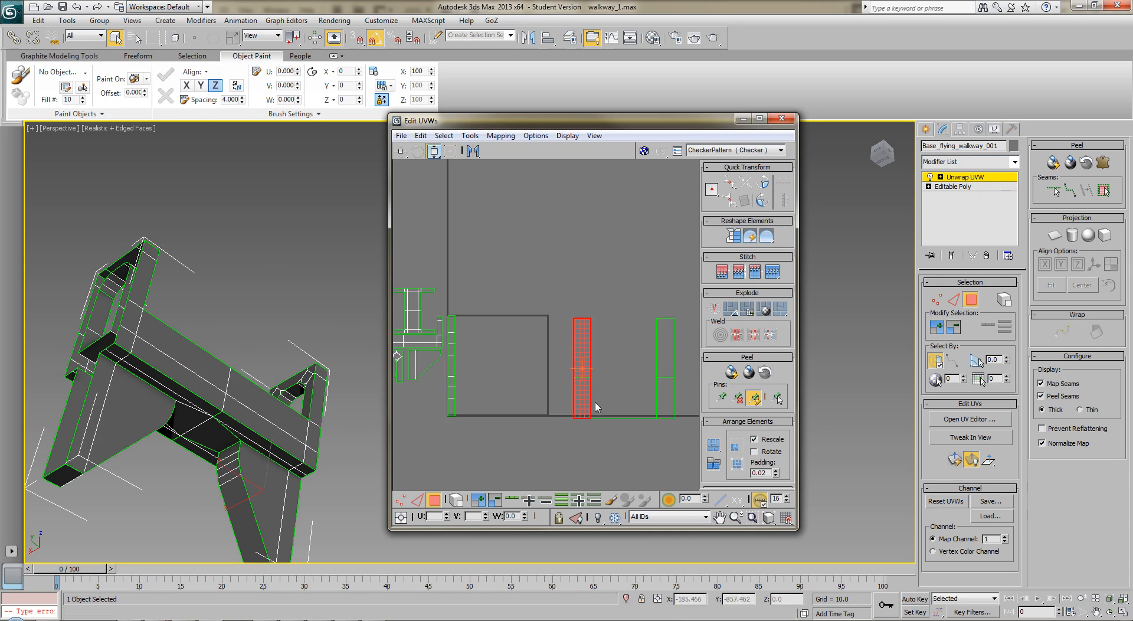
{"action": "left_click", "coordinate": [663, 357], "text": "ctrl"}
Add the long side strips and the centre faces of the walkway's underside to the polygon selection
{"action": "middle_click_drag", "start_coordinate": [278, 397], "coordinate": [344, 282], "text": "alt"}
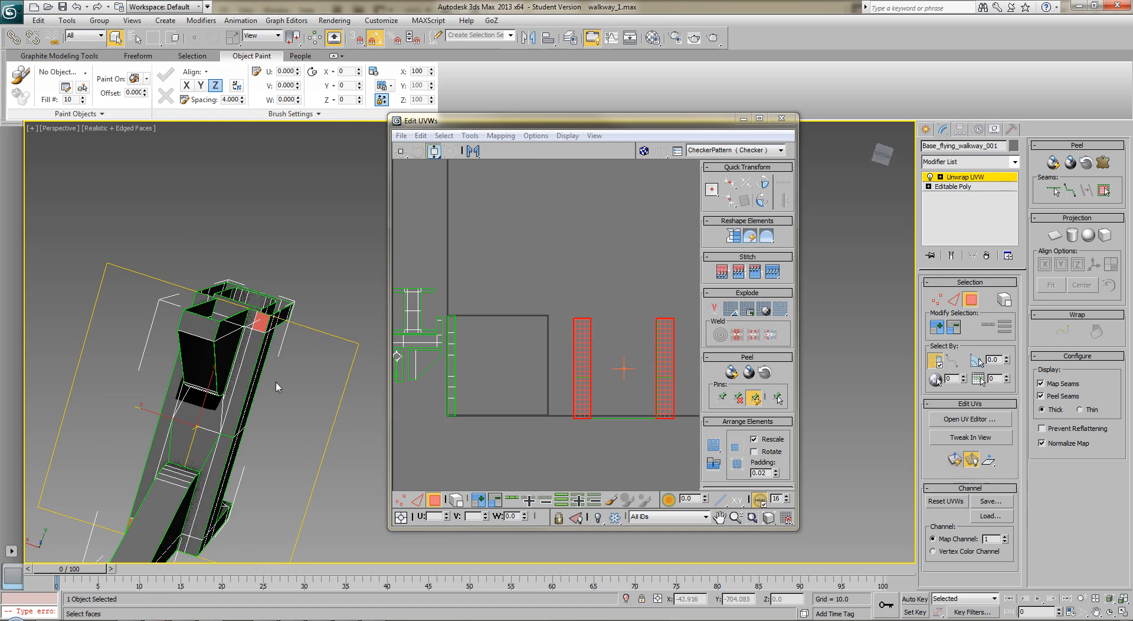
{"action": "left_click", "coordinate": [243, 385], "text": "ctrl"}
{"action": "left_click", "coordinate": [214, 468], "text": "ctrl"}
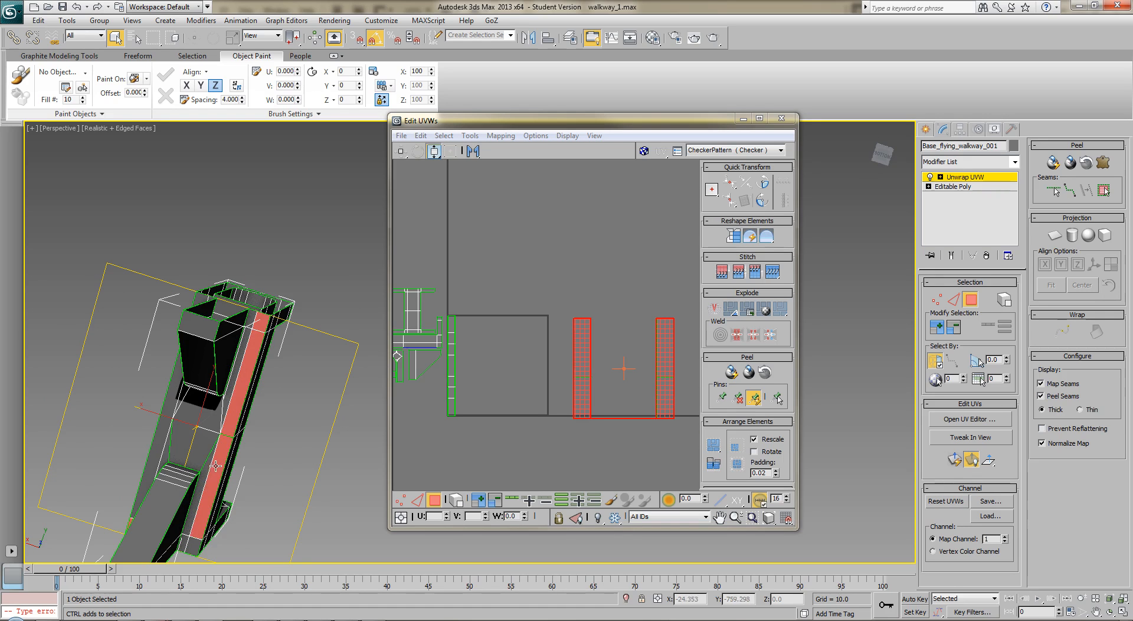
{"action": "left_click", "coordinate": [193, 516], "text": "ctrl"}
{"action": "left_click", "coordinate": [202, 441], "text": "ctrl"}
{"action": "left_click", "coordinate": [209, 415], "text": "ctrl"}
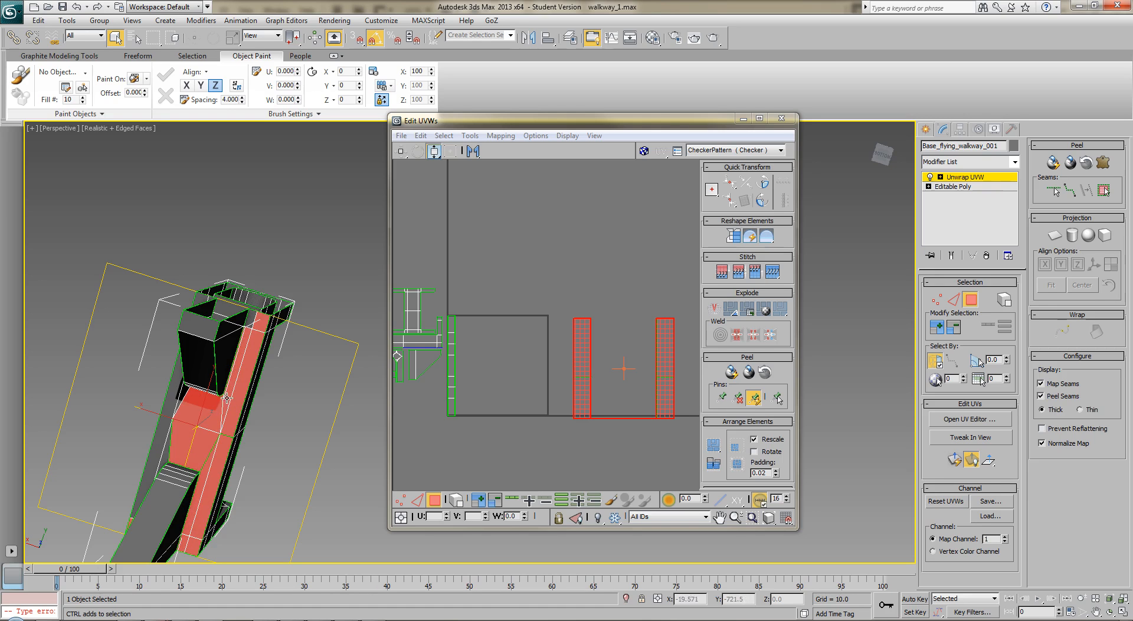
{"action": "left_click", "coordinate": [172, 392], "text": "ctrl"}
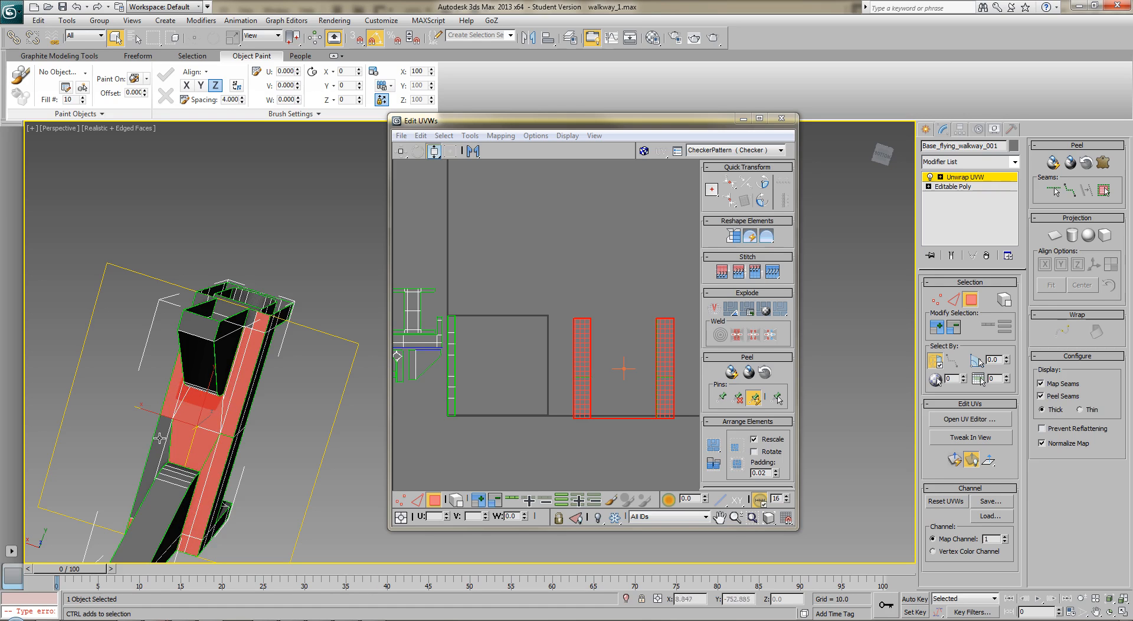
{"action": "middle_click_drag", "start_coordinate": [168, 448], "coordinate": [71, 440], "text": "alt"}
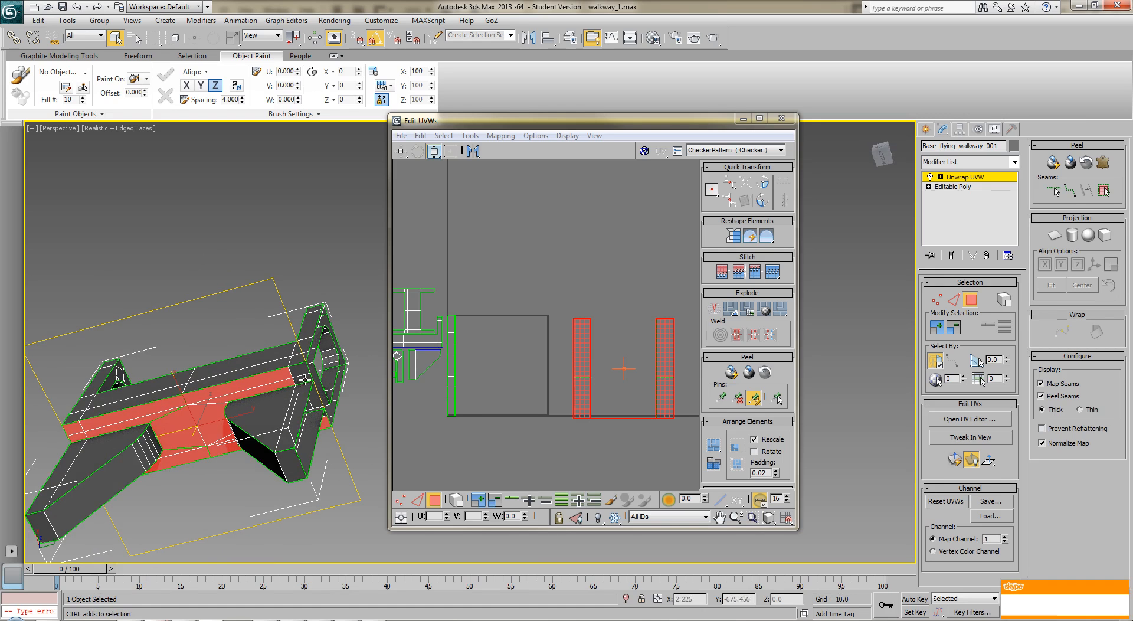
{"action": "middle_click_drag", "start_coordinate": [421, 401], "coordinate": [442, 373]}
{"action": "middle_click_drag", "start_coordinate": [324, 366], "coordinate": [243, 331], "text": "alt"}
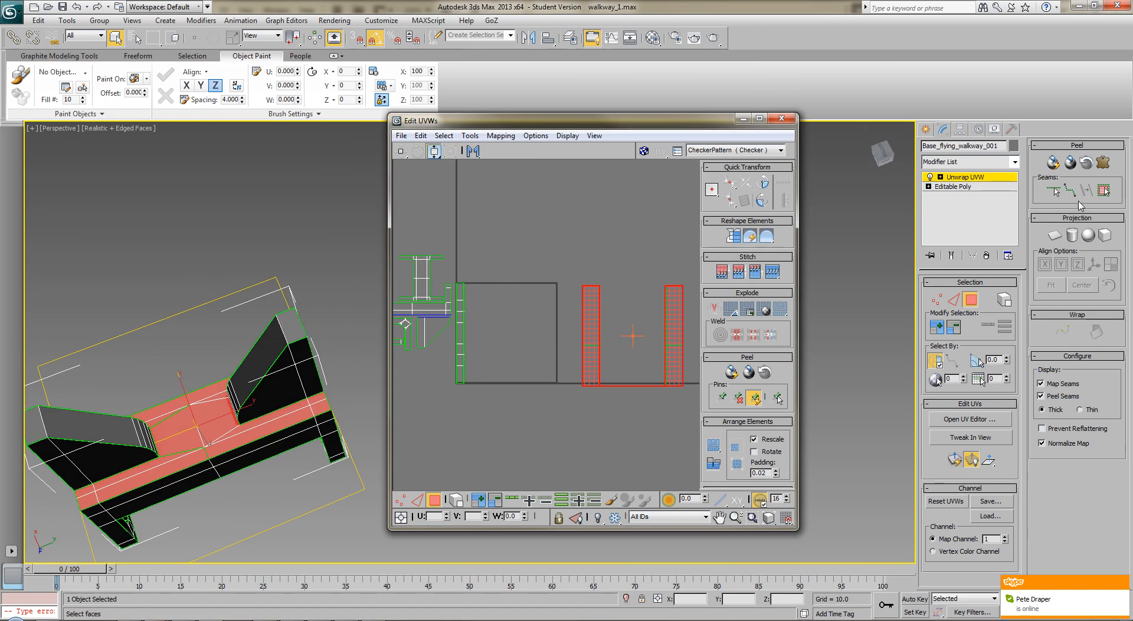
Planar map the selected underside polygons and move the resulting H-shaped shell outside the UV square, to its upper right
{"action": "left_click", "coordinate": [1055, 234]}
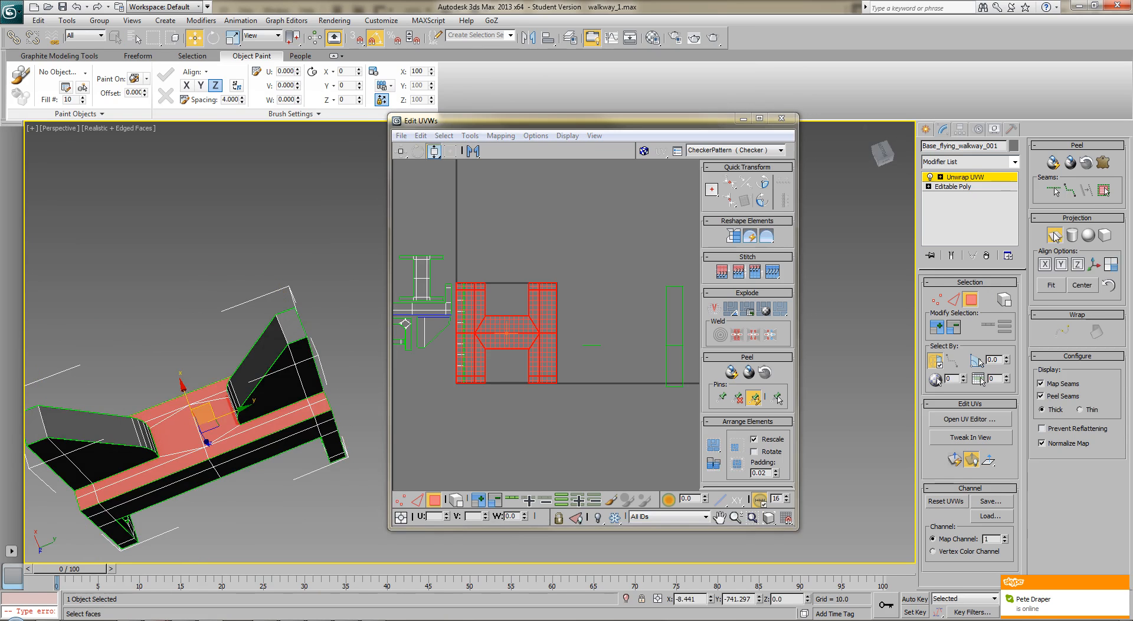
{"action": "left_click", "coordinate": [1054, 235]}
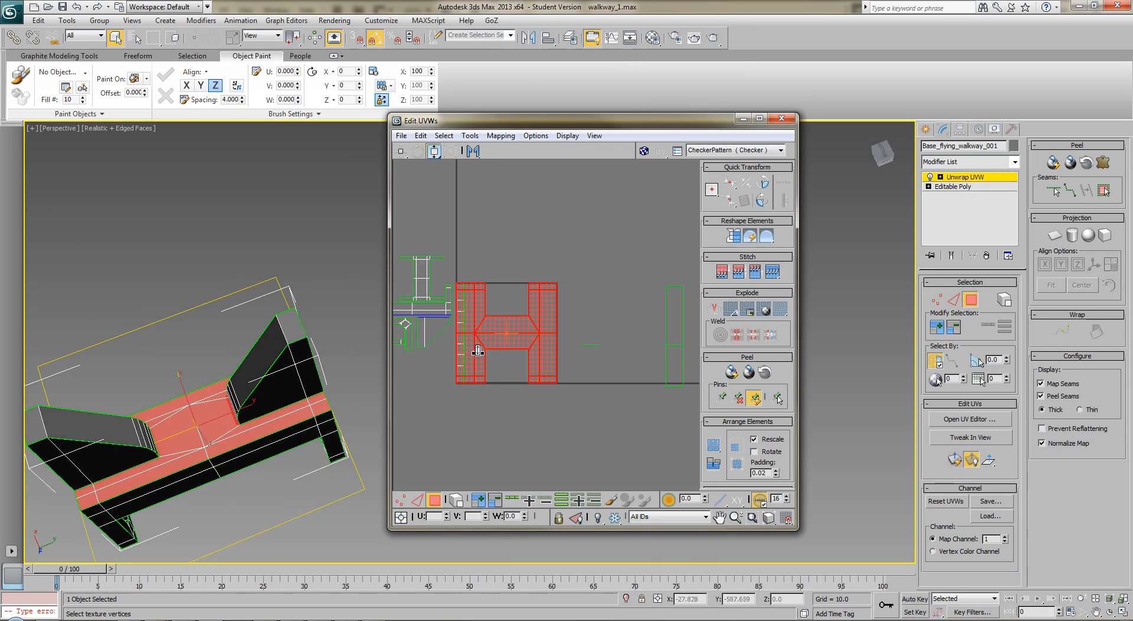
{"action": "left_click", "coordinate": [451, 151]}
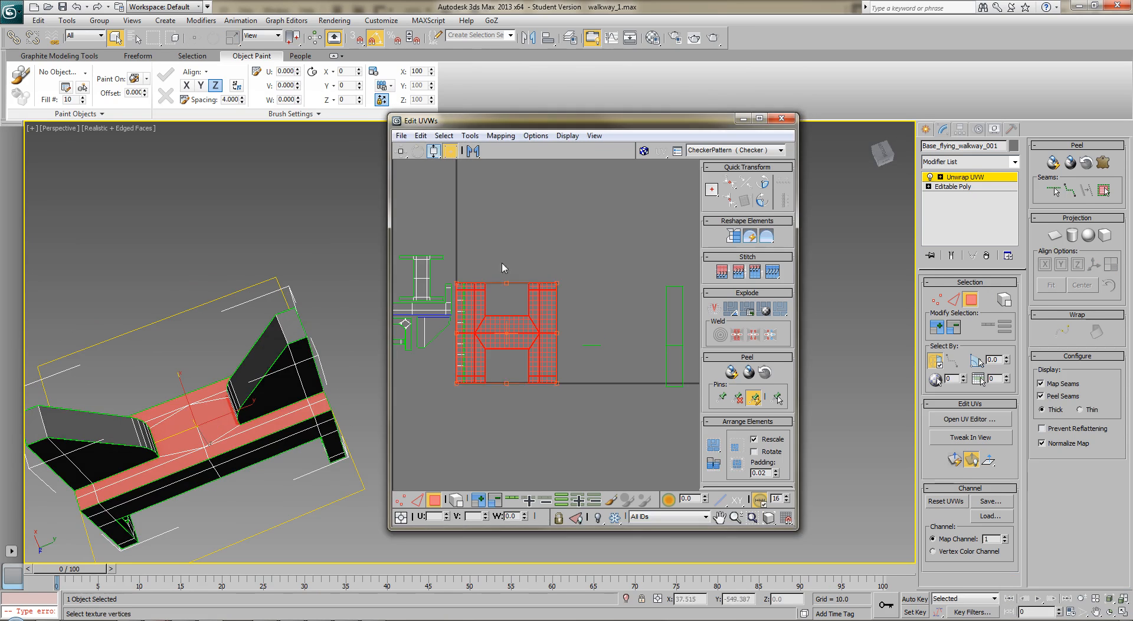
{"action": "left_click_drag", "start_coordinate": [520, 329], "coordinate": [623, 223]}
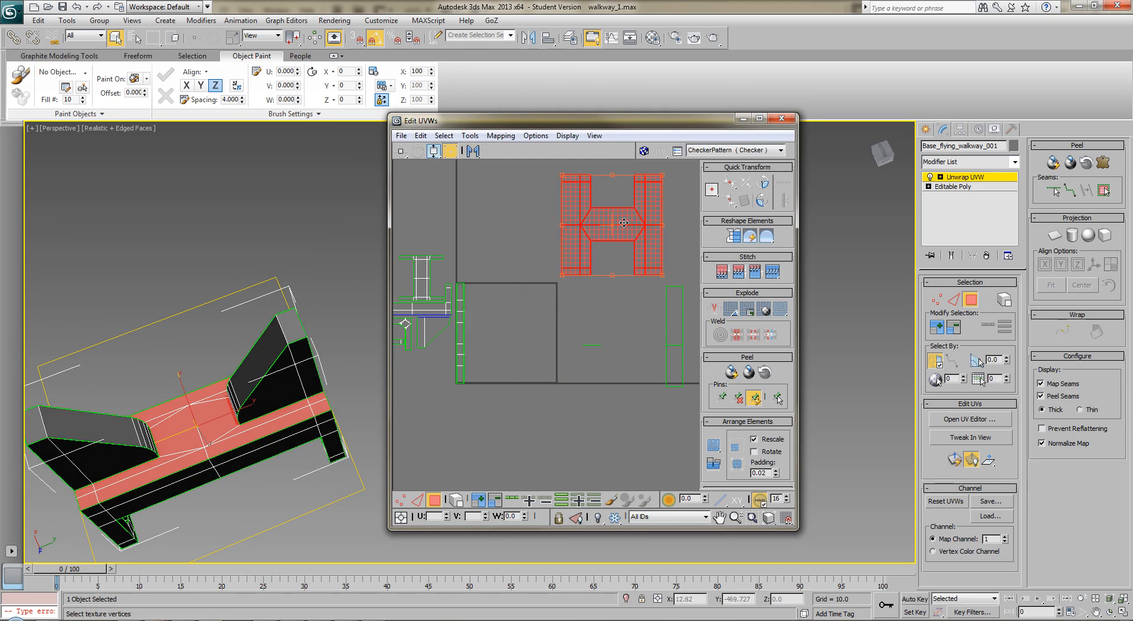
Try to move the small rectangular shells inside the arch shell downward, and undo the move
{"action": "left_click", "coordinate": [680, 322]}
{"action": "middle_click_drag", "start_coordinate": [194, 413], "coordinate": [201, 558], "text": "alt"}
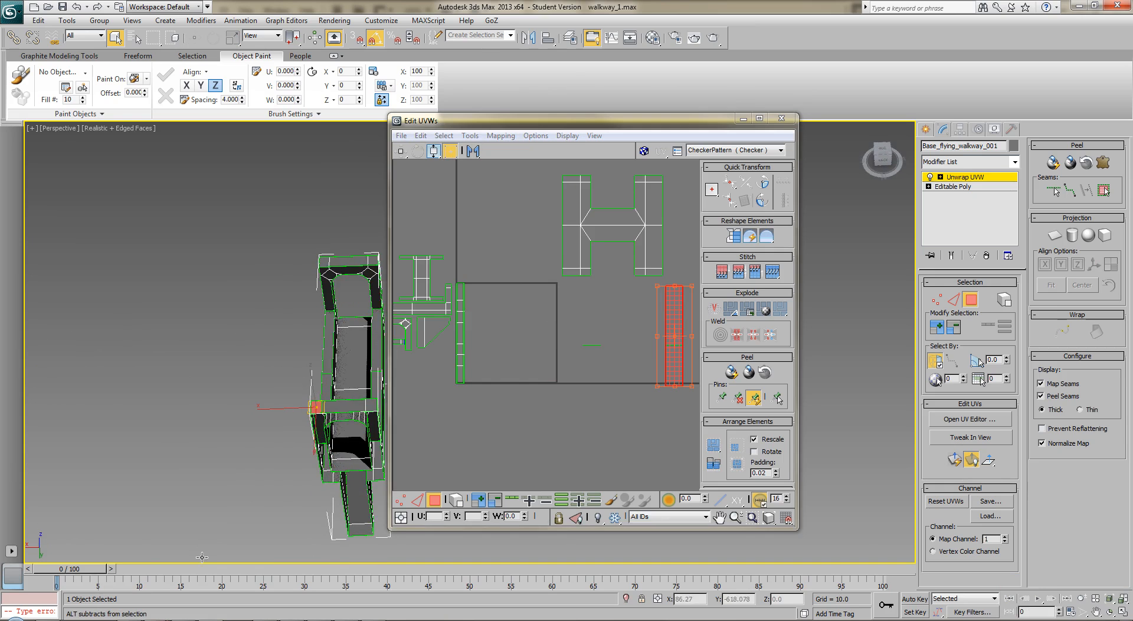
{"action": "middle_click_drag", "start_coordinate": [419, 436], "coordinate": [482, 460]}
{"action": "scroll", "coordinate": [478, 410], "scroll_direction": "up", "scroll_amount": 2}
{"action": "scroll", "coordinate": [478, 410], "scroll_direction": "up", "scroll_amount": 1}
{"action": "middle_click_drag", "start_coordinate": [459, 396], "coordinate": [536, 452]}
{"action": "scroll", "coordinate": [523, 422], "scroll_direction": "up", "scroll_amount": 3}
{"action": "scroll", "coordinate": [535, 453], "scroll_direction": "up", "scroll_amount": 1}
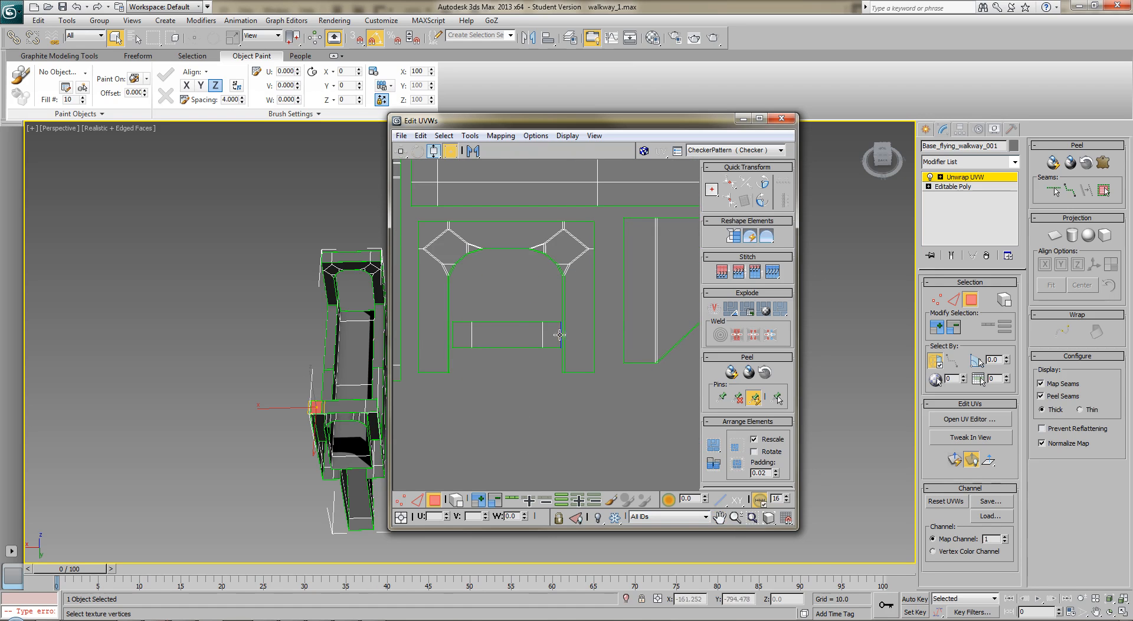
{"action": "left_click", "coordinate": [532, 346]}
{"action": "left_click", "coordinate": [465, 338], "text": "ctrl"}
{"action": "left_click_drag", "start_coordinate": [496, 339], "coordinate": [489, 395]}
{"action": "key", "text": "ctrl+z"}
{"action": "middle_click_drag", "start_coordinate": [505, 394], "coordinate": [491, 401]}
Select the long top faces of both walkway side walls
{"action": "scroll", "coordinate": [532, 397], "scroll_direction": "down", "scroll_amount": 4}
{"action": "scroll", "coordinate": [609, 386], "scroll_direction": "down", "scroll_amount": 2}
{"action": "middle_click_drag", "start_coordinate": [612, 383], "coordinate": [488, 359]}
{"action": "scroll", "coordinate": [488, 359], "scroll_direction": "down", "scroll_amount": 2}
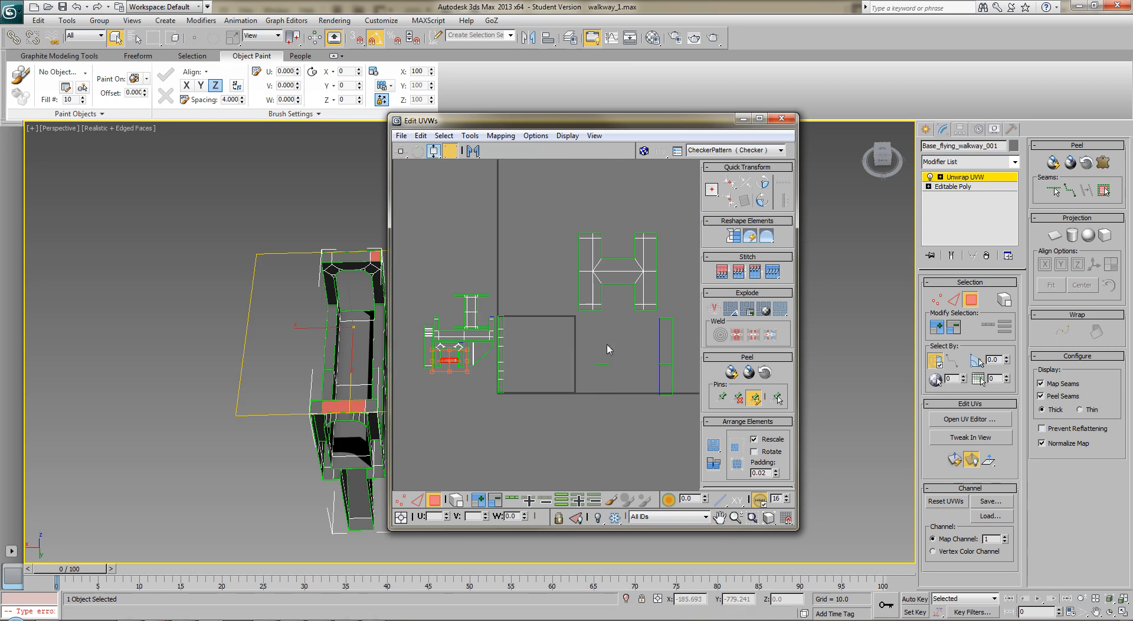
{"action": "left_click_drag", "start_coordinate": [590, 347], "coordinate": [607, 378]}
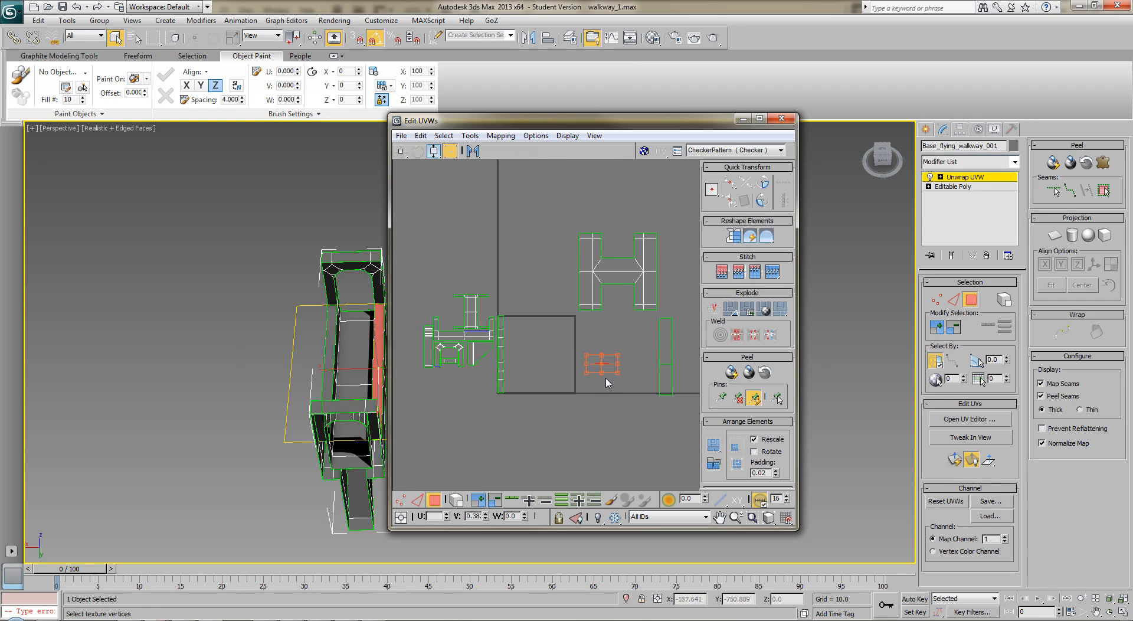
{"action": "left_click", "coordinate": [664, 343]}
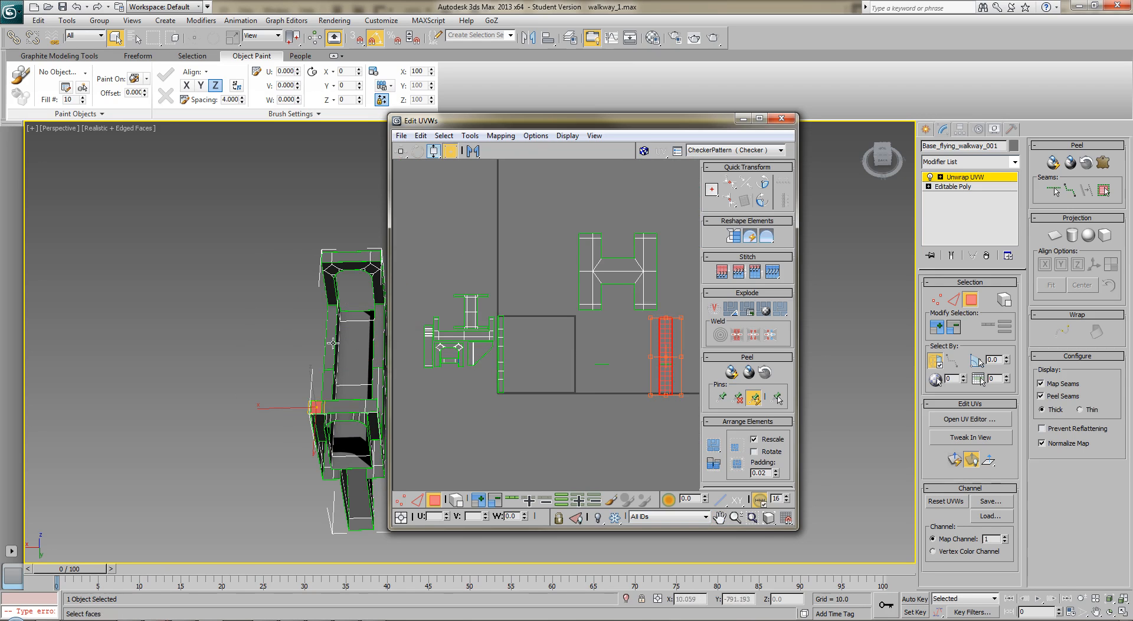
{"action": "left_click", "coordinate": [332, 361]}
{"action": "left_click", "coordinate": [331, 380], "text": "ctrl"}
{"action": "left_click", "coordinate": [377, 345], "text": "ctrl"}
{"action": "left_click", "coordinate": [378, 382], "text": "ctrl"}
{"action": "middle_click_drag", "start_coordinate": [468, 405], "coordinate": [541, 407]}
{"action": "mouse_move", "coordinate": [322, 385]}
{"action": "middle_mouse_down", "text": "alt"}
{"action": "mouse_move", "coordinate": [412, 371]}
{"action": "mouse_move", "coordinate": [490, 321]}
{"action": "mouse_move", "coordinate": [376, 373]}
{"action": "mouse_move", "coordinate": [314, 378]}
{"action": "middle_mouse_up", "text": "alt"}
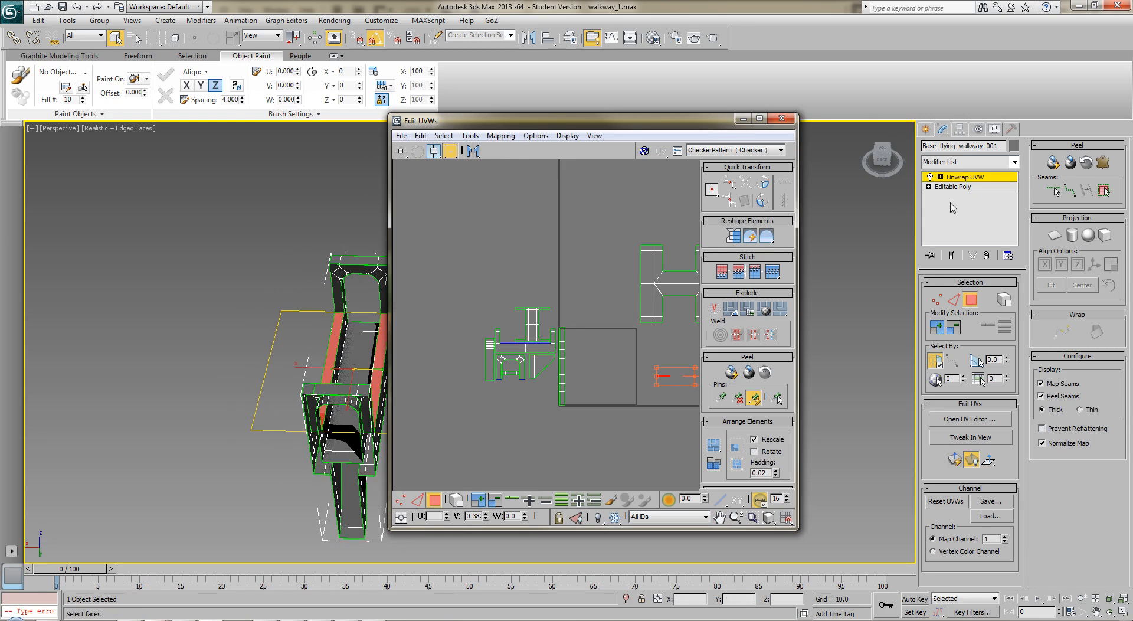
Planar map the side-wall top faces and move the two horizontal strip shells below the UV square
{"action": "left_click", "coordinate": [1054, 235]}
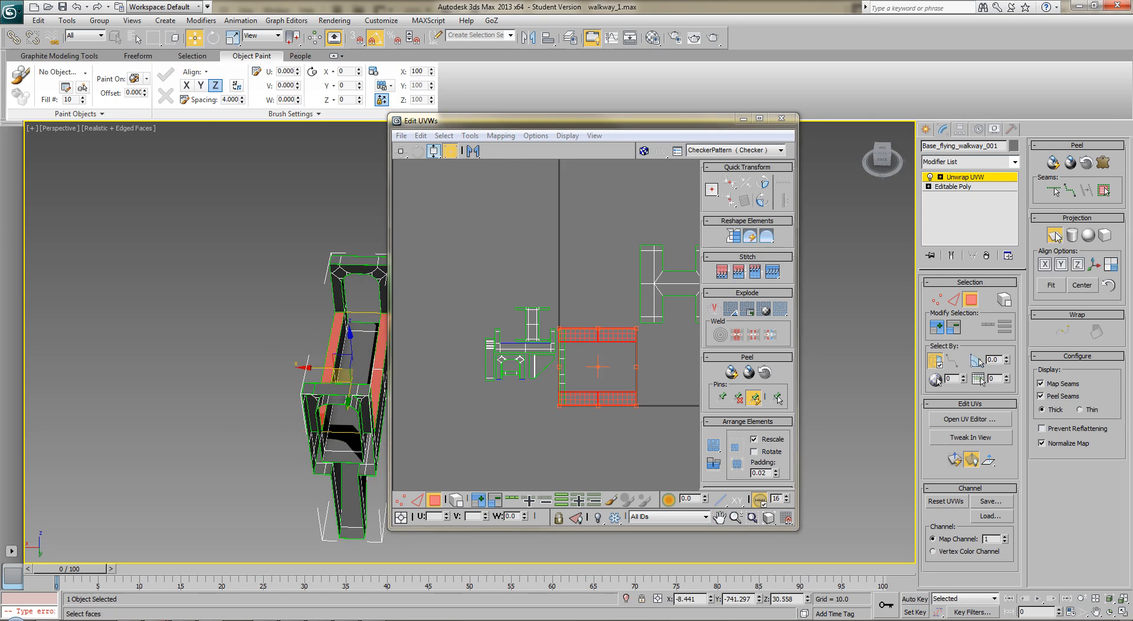
{"action": "left_click", "coordinate": [1054, 233]}
{"action": "middle_click_drag", "start_coordinate": [598, 356], "coordinate": [558, 344]}
{"action": "left_click_drag", "start_coordinate": [561, 324], "coordinate": [484, 413]}
{"action": "left_click", "coordinate": [602, 423]}
Stack the upper horizontal strip shell on the lower one and align them precisely
{"action": "middle_click_drag", "start_coordinate": [566, 429], "coordinate": [563, 334]}
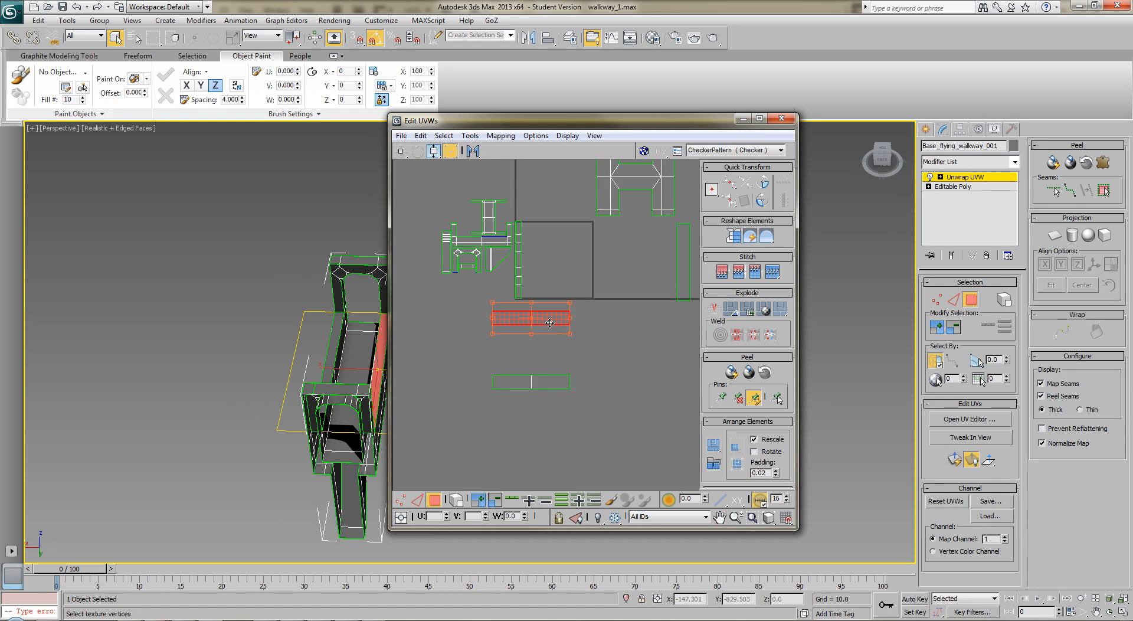
{"action": "left_click_drag", "start_coordinate": [549, 324], "coordinate": [546, 387]}
{"action": "scroll", "coordinate": [581, 438], "scroll_direction": "up", "scroll_amount": 5}
{"action": "middle_click_drag", "start_coordinate": [544, 315], "coordinate": [663, 448]}
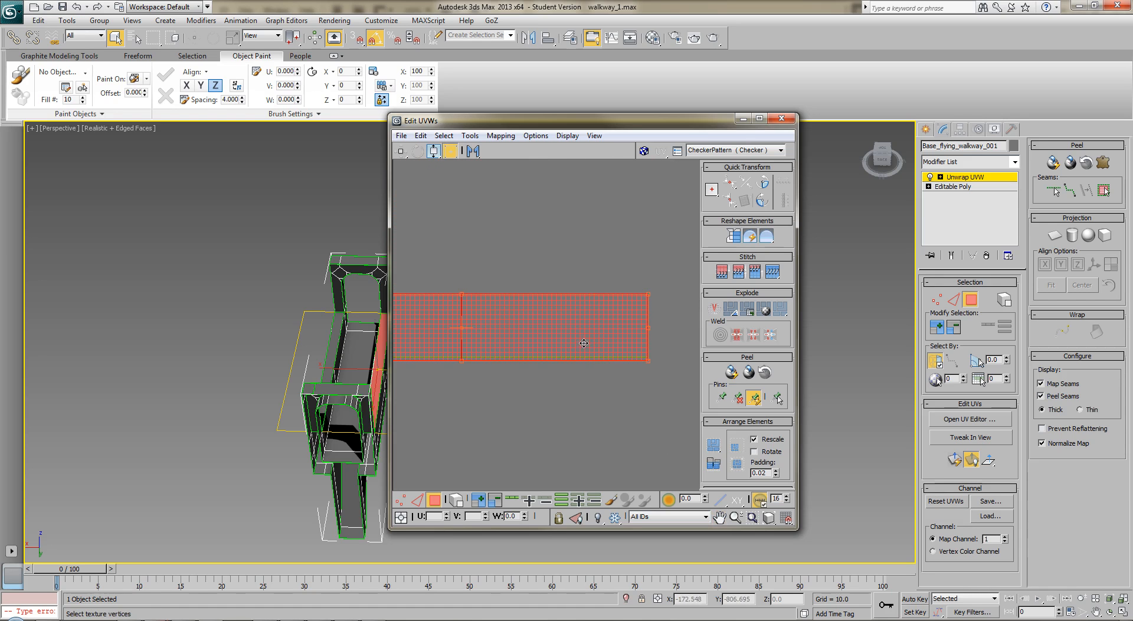
{"action": "left_click_drag", "start_coordinate": [584, 339], "coordinate": [582, 341]}
{"action": "left_click_drag", "start_coordinate": [649, 358], "coordinate": [650, 356]}
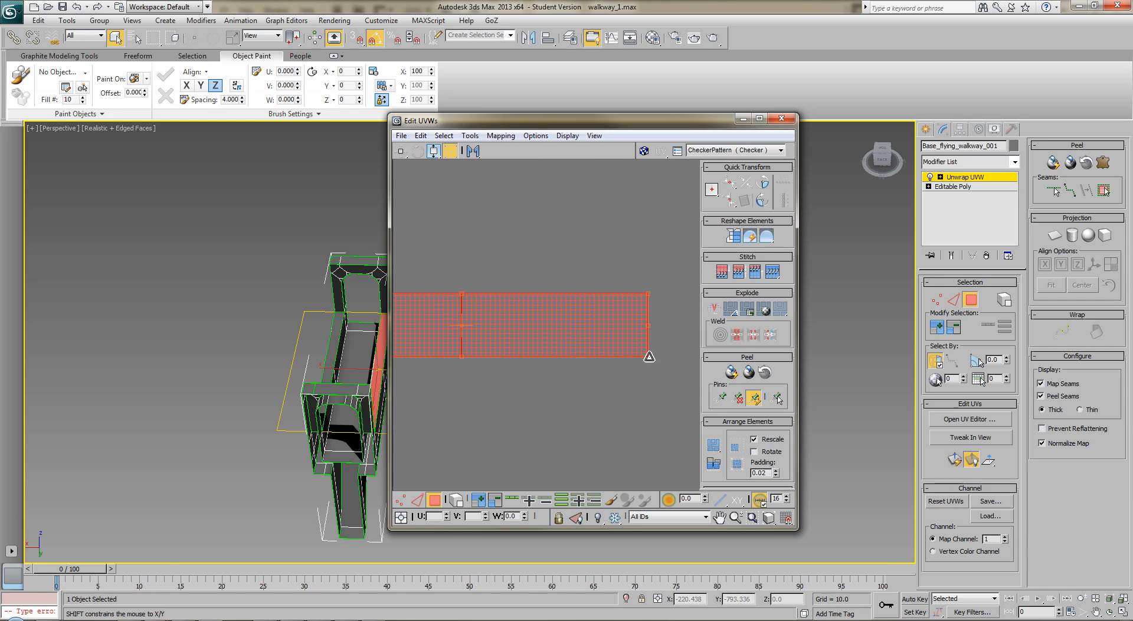
{"action": "scroll", "coordinate": [570, 401], "scroll_direction": "down", "scroll_amount": 5}
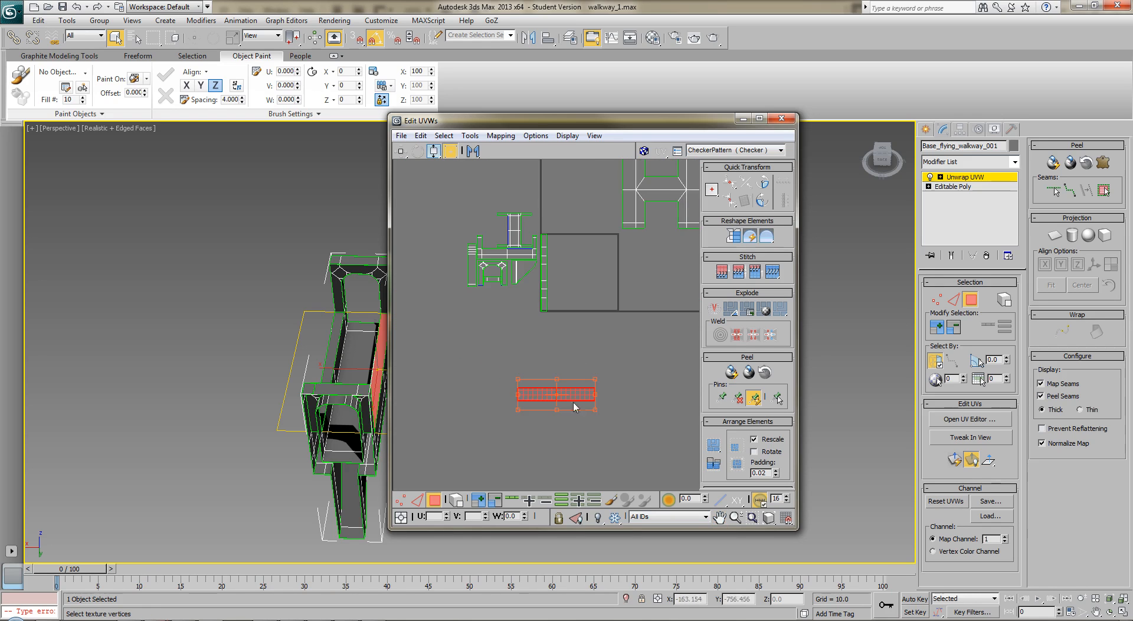
Select both stacked side-wall strips, scale them freeform to a thinner strip, and place them directly beneath the arranged small shells
{"action": "left_click_drag", "start_coordinate": [596, 379], "coordinate": [598, 384]}
{"action": "key", "text": "ctrl+z"}
{"action": "left_click", "coordinate": [612, 366]}
{"action": "left_click", "coordinate": [578, 399]}
{"action": "left_click", "coordinate": [540, 396]}
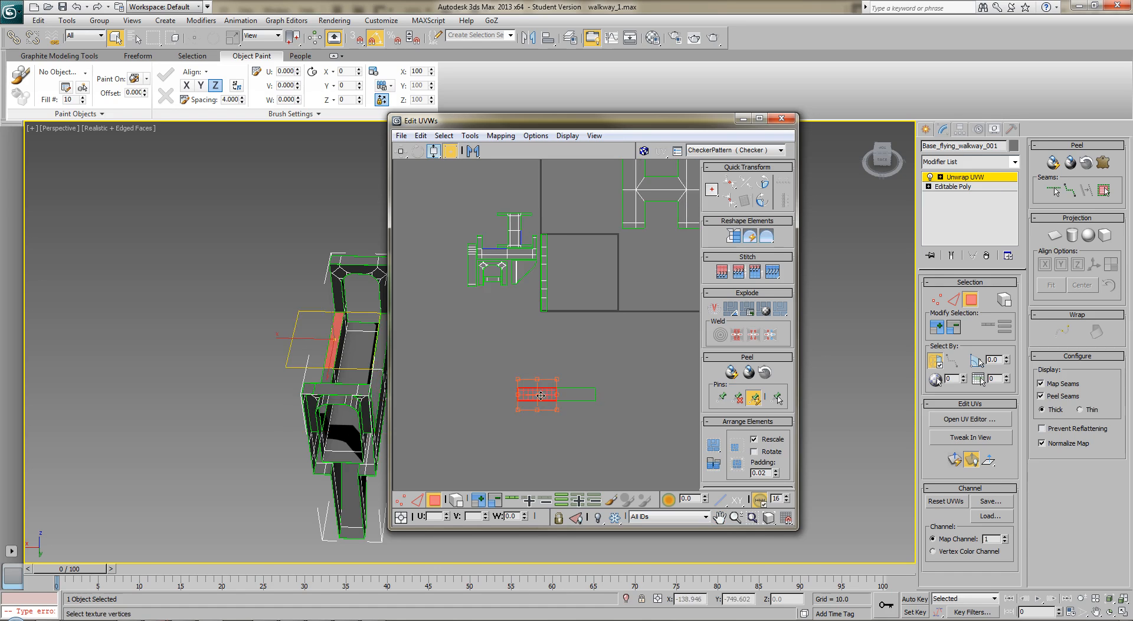
{"action": "left_click_drag", "start_coordinate": [633, 364], "coordinate": [473, 430]}
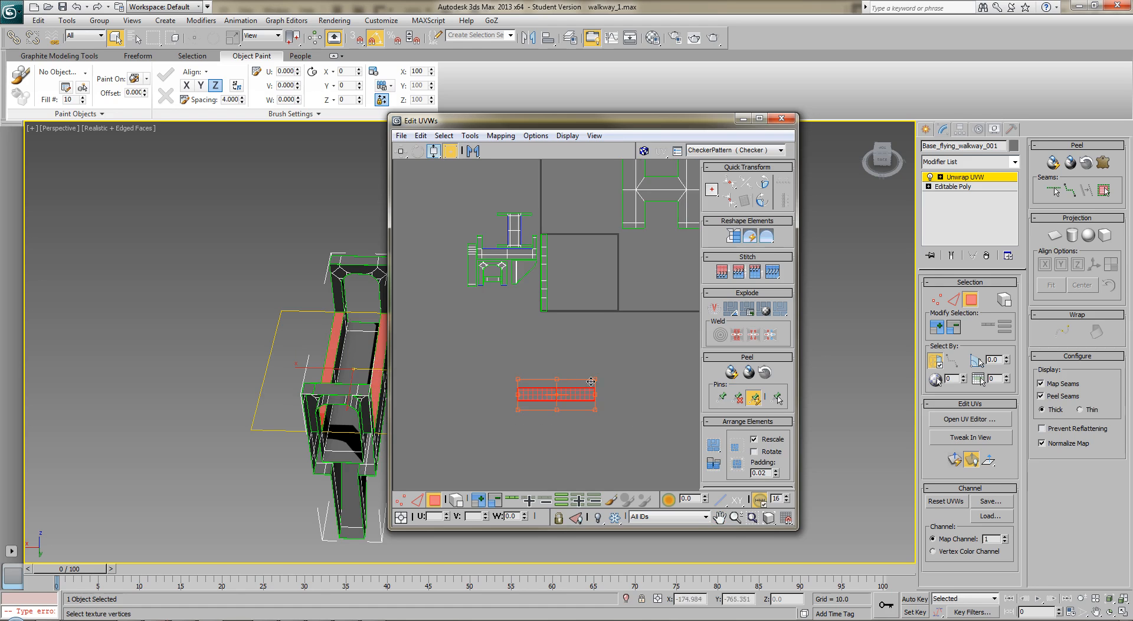
{"action": "left_click_drag", "start_coordinate": [600, 381], "coordinate": [553, 376]}
{"action": "left_click_drag", "start_coordinate": [519, 300], "coordinate": [527, 293]}
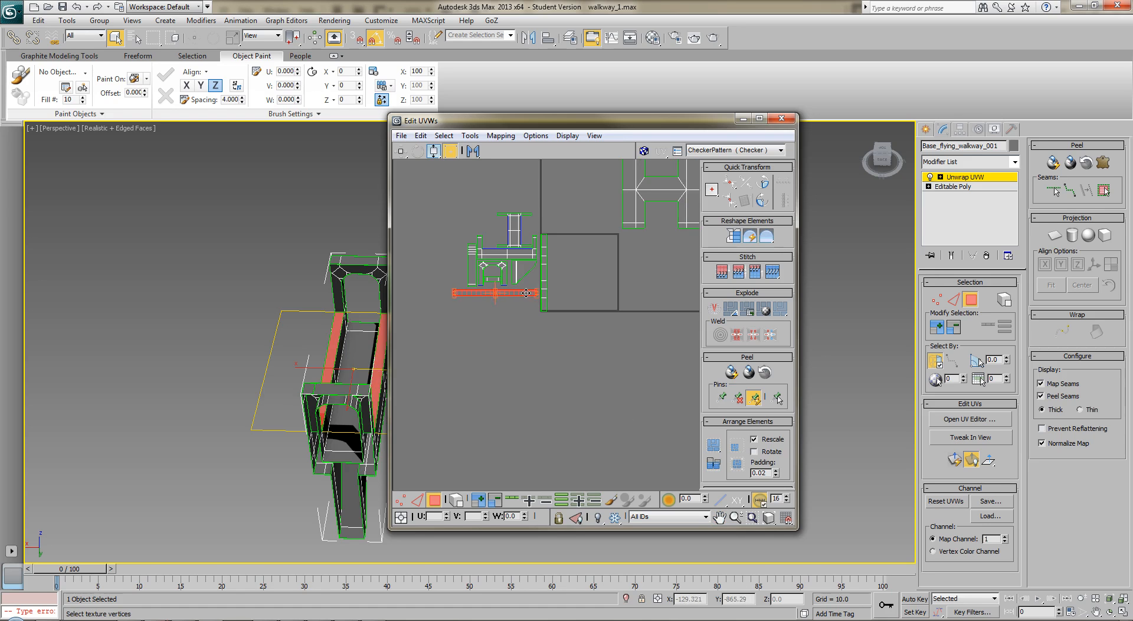
Move the stacked arch-underside shells from the UV square's edge to the left side of the arranged shells
{"action": "middle_click_drag", "start_coordinate": [518, 371], "coordinate": [517, 435]}
{"action": "scroll", "coordinate": [524, 449], "scroll_direction": "up", "scroll_amount": 2}
{"action": "left_click_drag", "start_coordinate": [589, 266], "coordinate": [550, 405]}
{"action": "left_click_drag", "start_coordinate": [557, 359], "coordinate": [445, 330]}
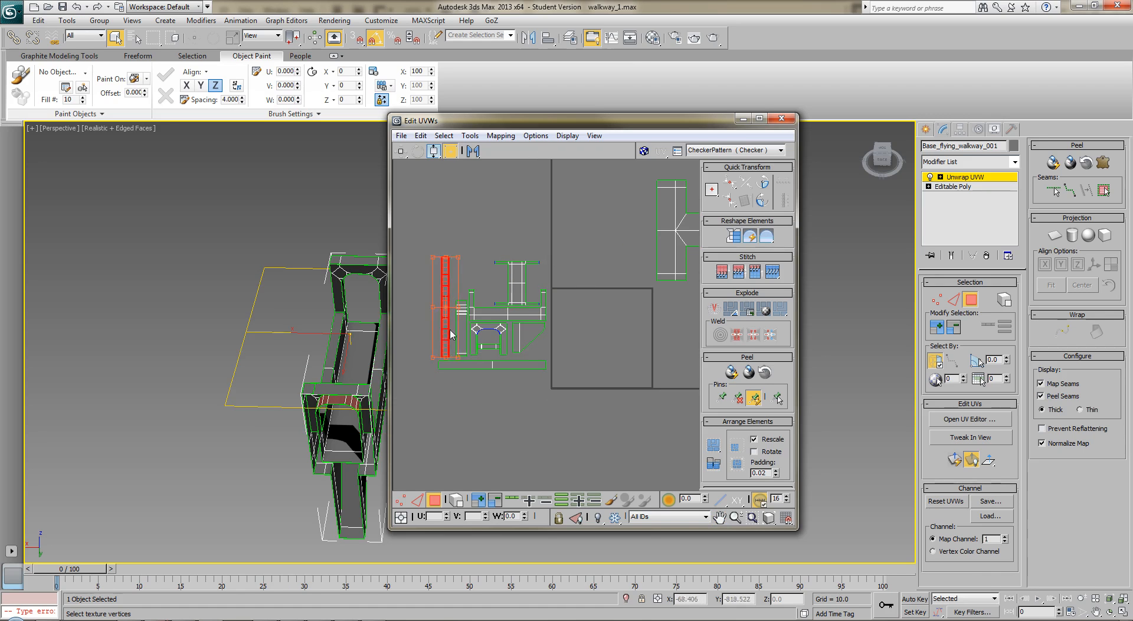
Select the top faces of both end arches on the walkway and planar map them
{"action": "middle_click_drag", "start_coordinate": [582, 316], "coordinate": [557, 390]}
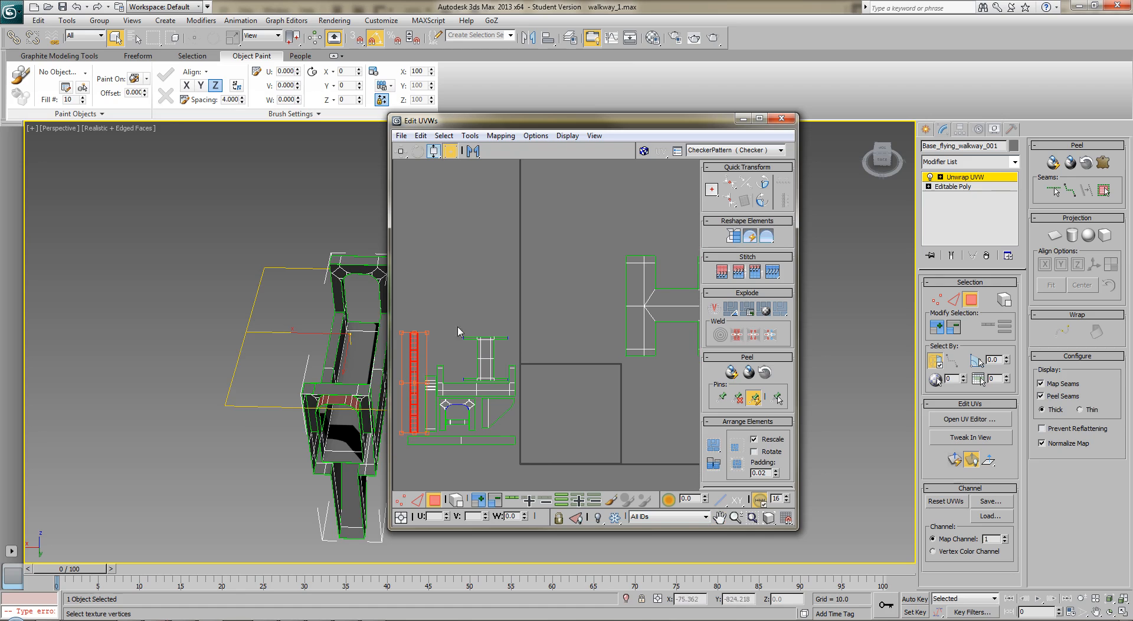
{"action": "left_click", "coordinate": [502, 363]}
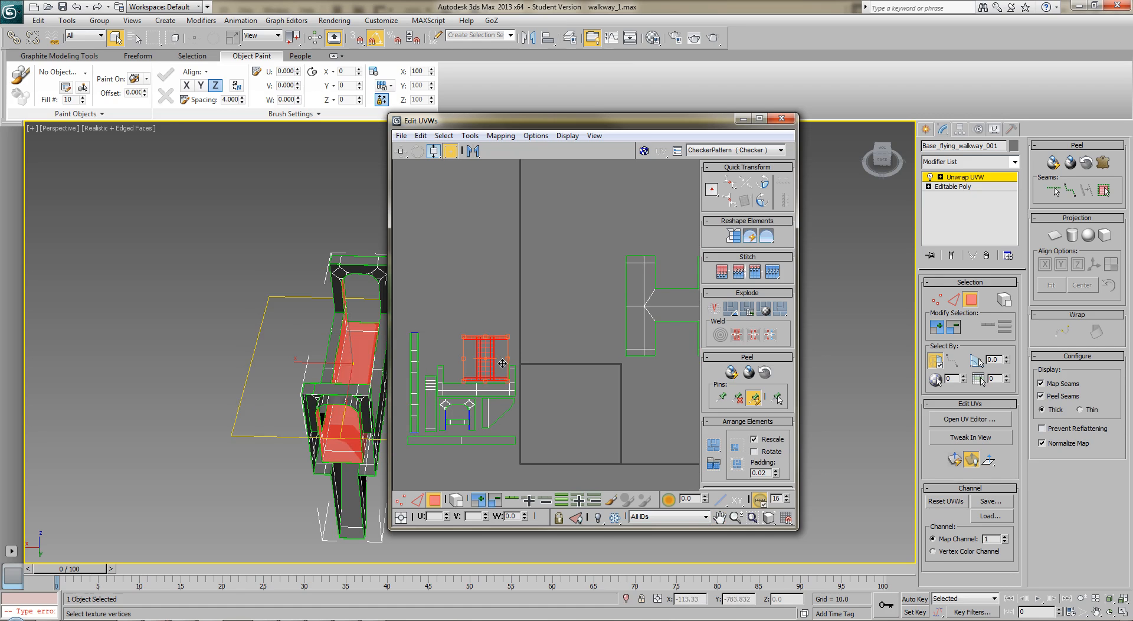
{"action": "left_click", "coordinate": [590, 321]}
{"action": "middle_click_drag", "start_coordinate": [592, 319], "coordinate": [492, 306]}
{"action": "left_click", "coordinate": [637, 405]}
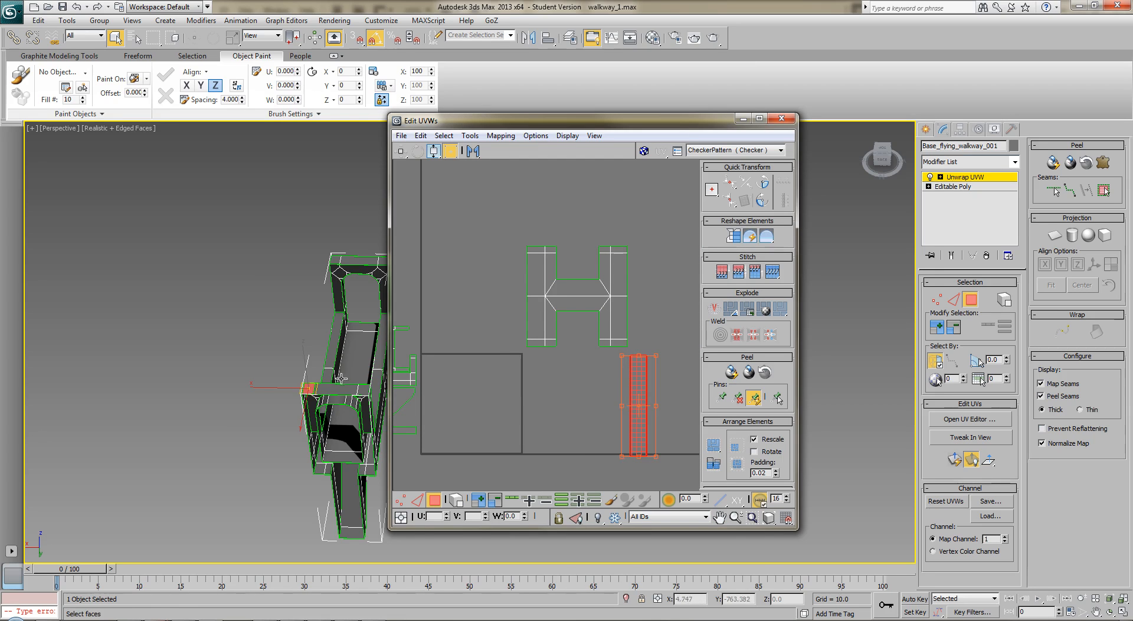
{"action": "left_click", "coordinate": [361, 391], "text": "ctrl"}
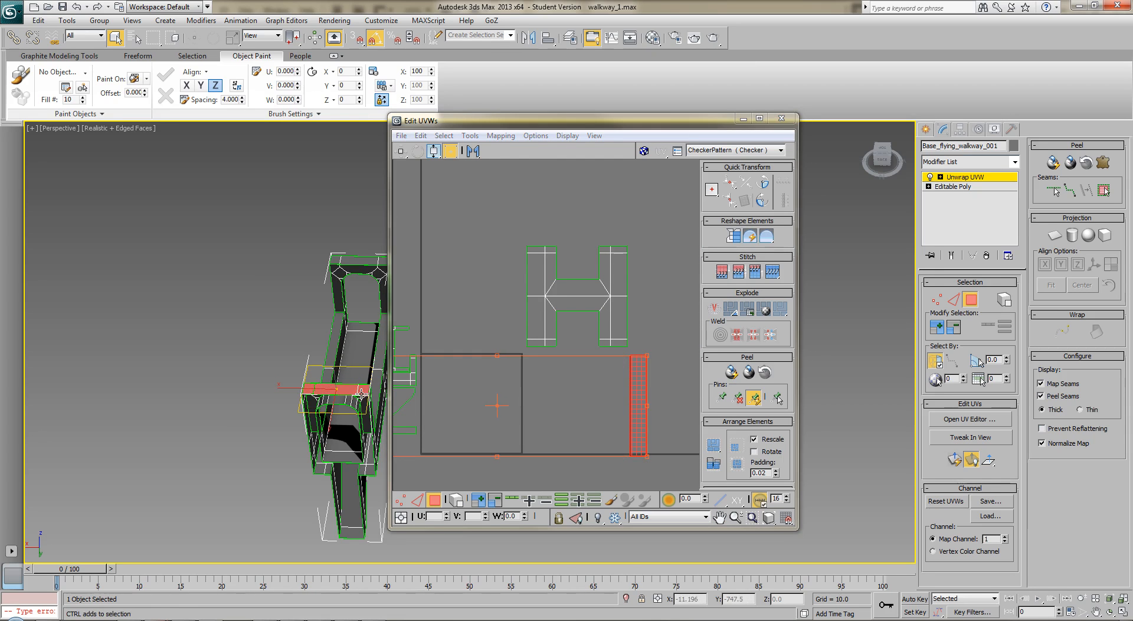
{"action": "left_click", "coordinate": [334, 264], "text": "ctrl"}
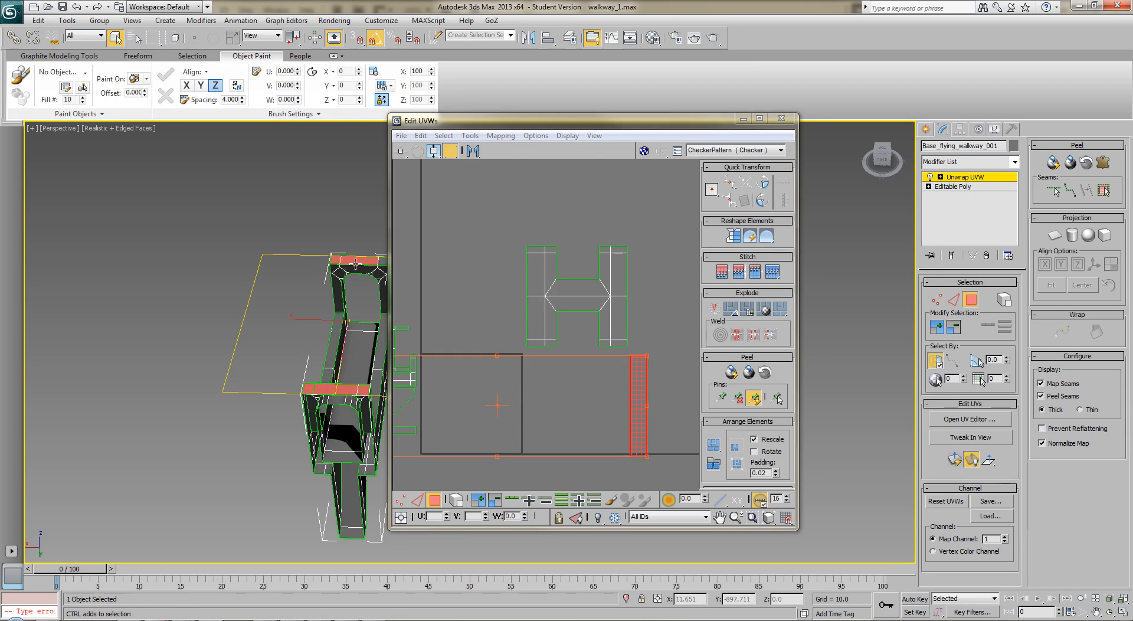
{"action": "middle_click_drag", "start_coordinate": [499, 393], "coordinate": [621, 402]}
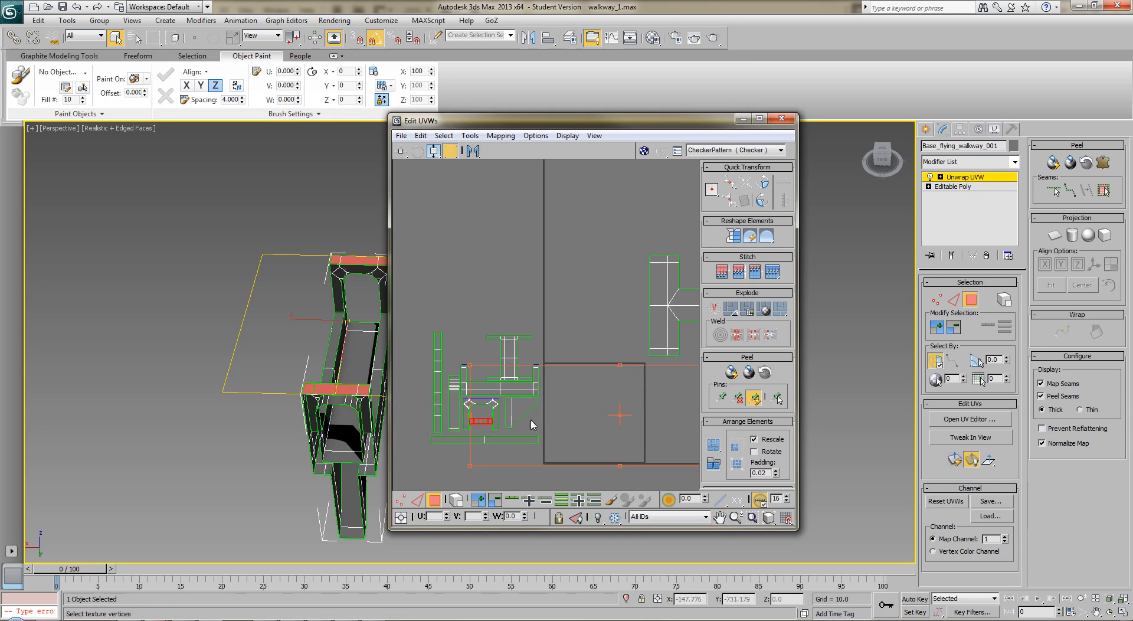
{"action": "middle_click_drag", "start_coordinate": [551, 422], "coordinate": [514, 413]}
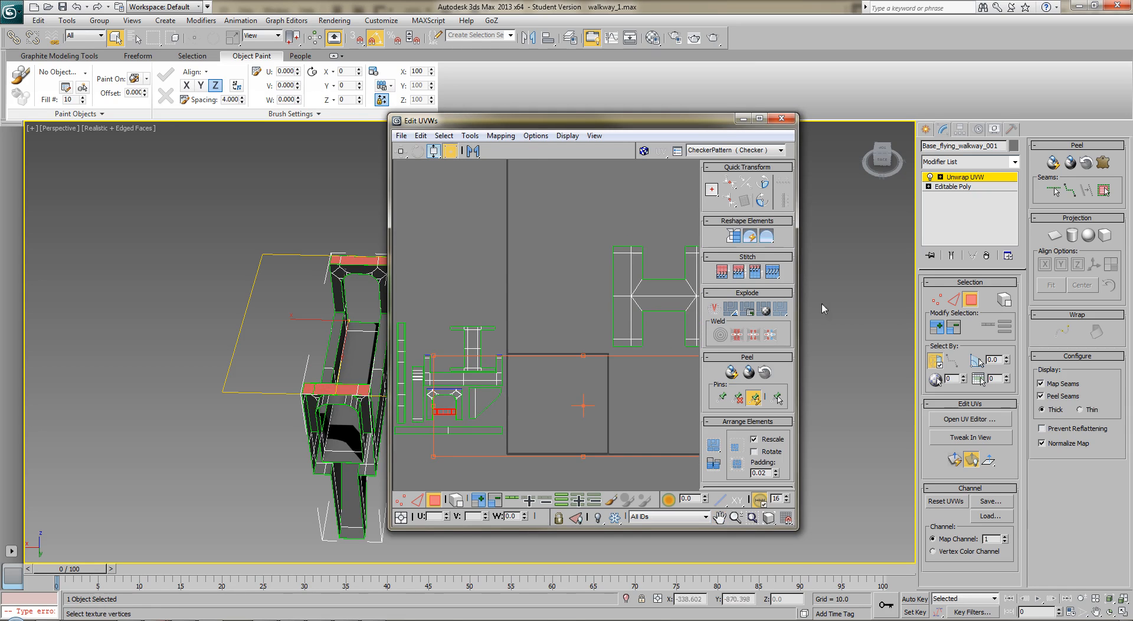
{"action": "left_click", "coordinate": [1053, 235]}
{"action": "left_click", "coordinate": [1053, 236]}
{"action": "left_click", "coordinate": [594, 389]}
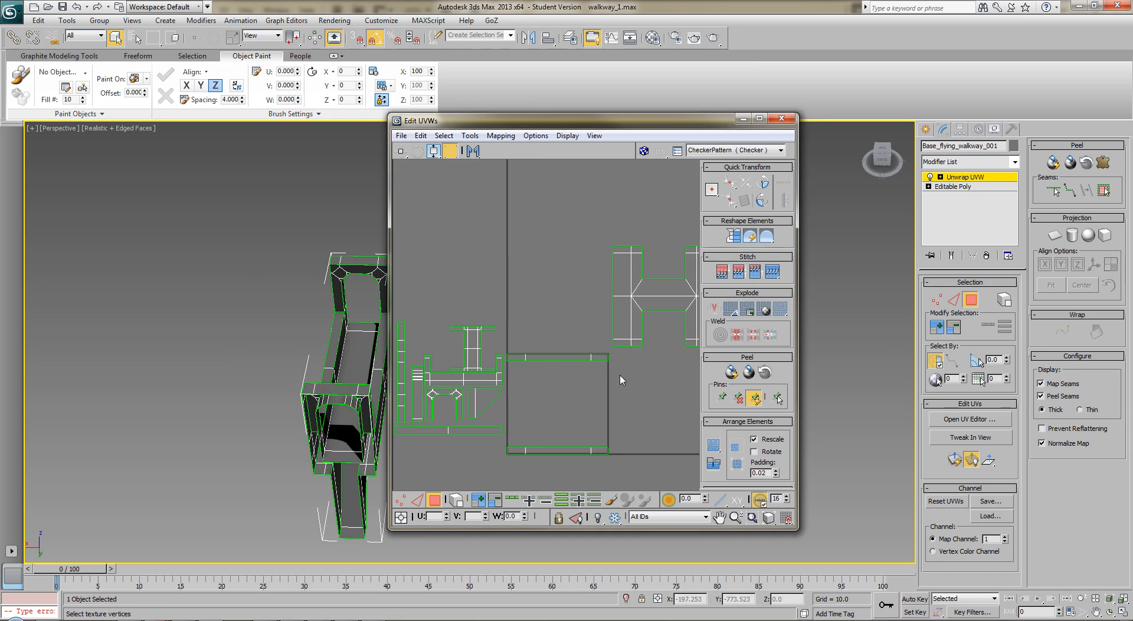
Stack the upper arch-top strip shell precisely on the matching strip along the UV square's lower edge
{"action": "left_click", "coordinate": [534, 356]}
{"action": "left_click_drag", "start_coordinate": [534, 356], "coordinate": [536, 449]}
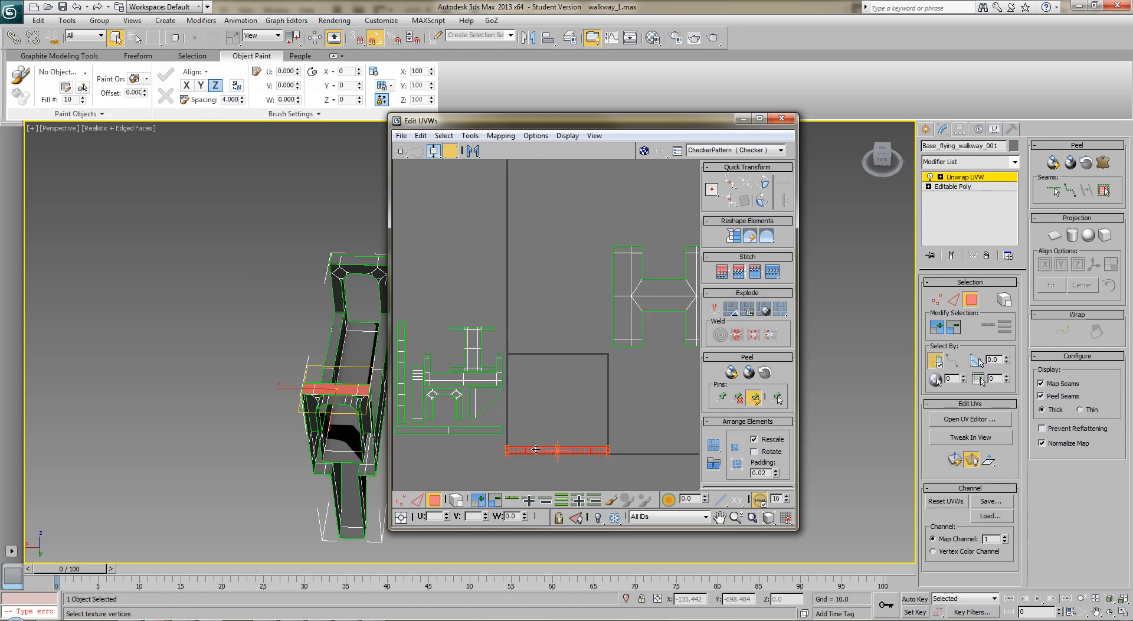
{"action": "scroll", "coordinate": [589, 400], "scroll_direction": "up", "scroll_amount": 5}
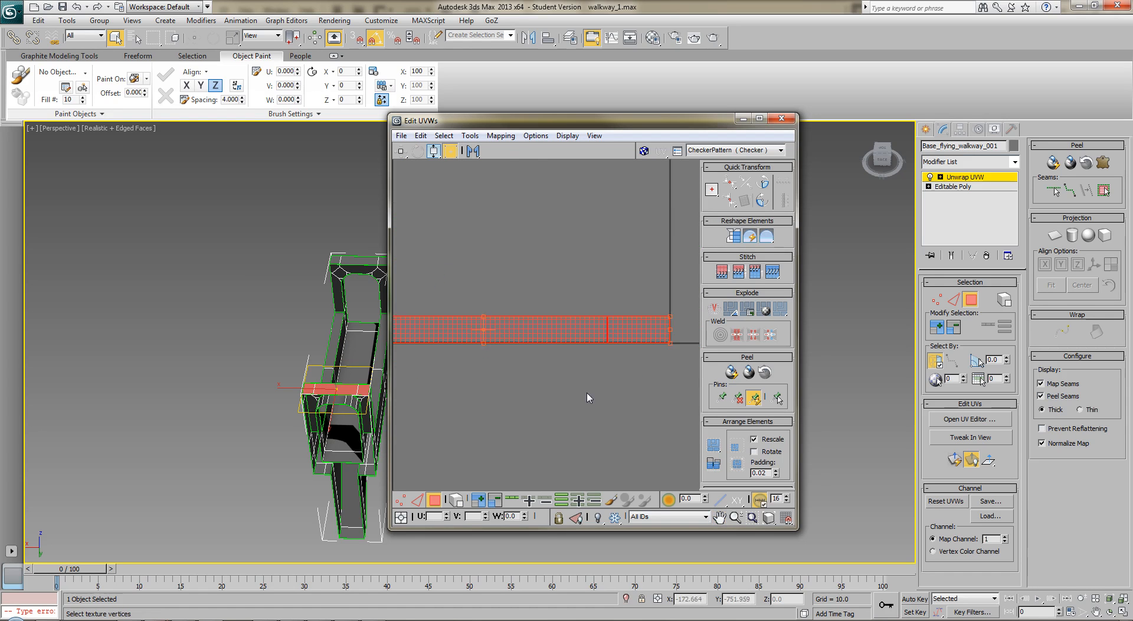
{"action": "scroll", "coordinate": [582, 393], "scroll_direction": "down", "scroll_amount": 5}
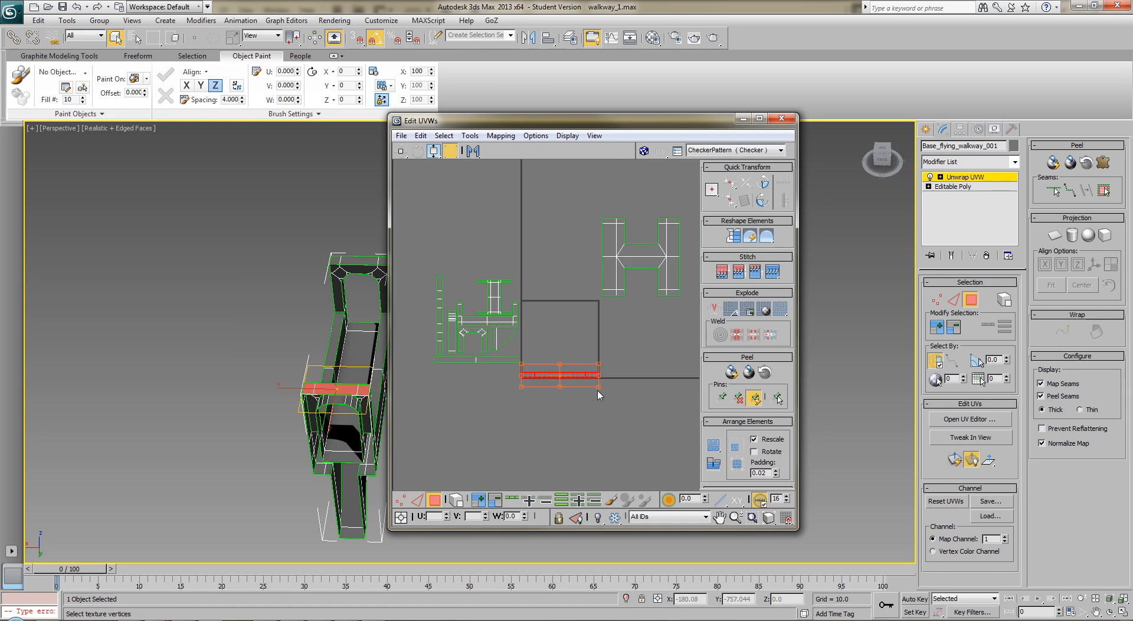
Select both stacked arch-top strips, scale them freeform to a shorter strip, and place them beneath the triangular bracket shell
{"action": "left_click_drag", "start_coordinate": [600, 386], "coordinate": [549, 386]}
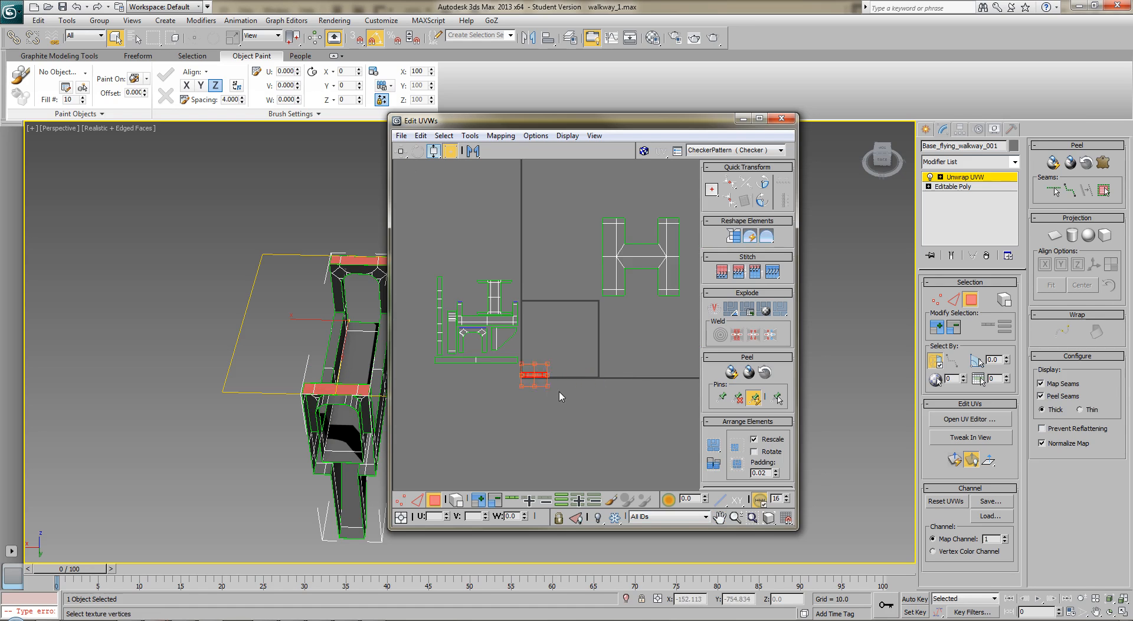
{"action": "scroll", "coordinate": [559, 395], "scroll_direction": "up", "scroll_amount": 3}
{"action": "middle_click_drag", "start_coordinate": [551, 374], "coordinate": [720, 407]}
{"action": "left_click_drag", "start_coordinate": [673, 407], "coordinate": [603, 360]}
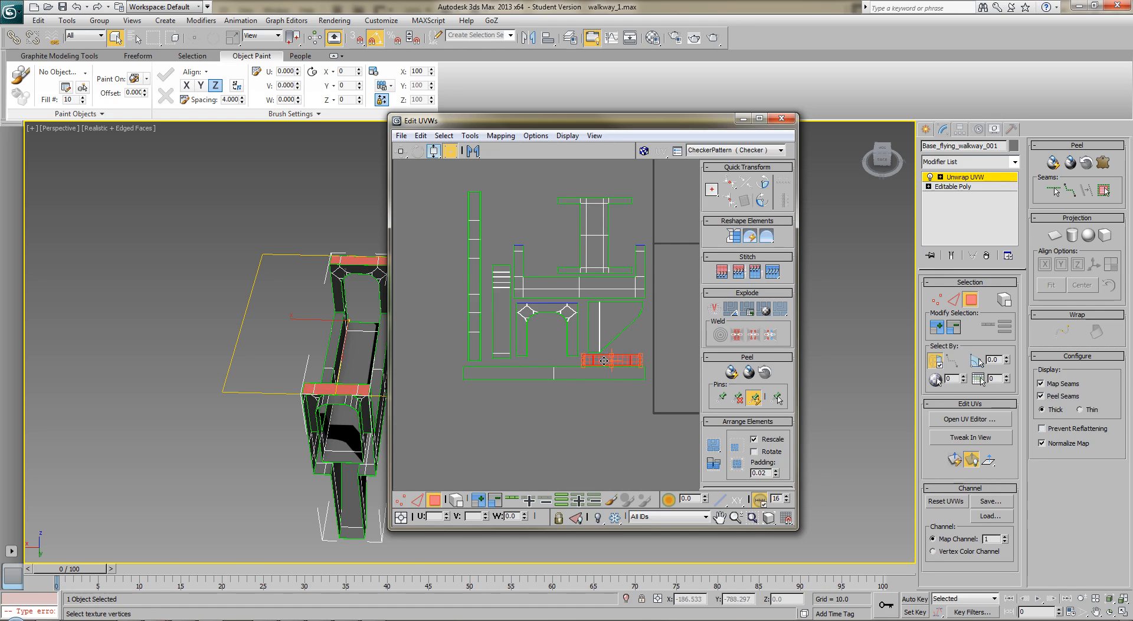
{"action": "left_click", "coordinate": [586, 394]}
{"action": "scroll", "coordinate": [611, 394], "scroll_direction": "down", "scroll_amount": 3}
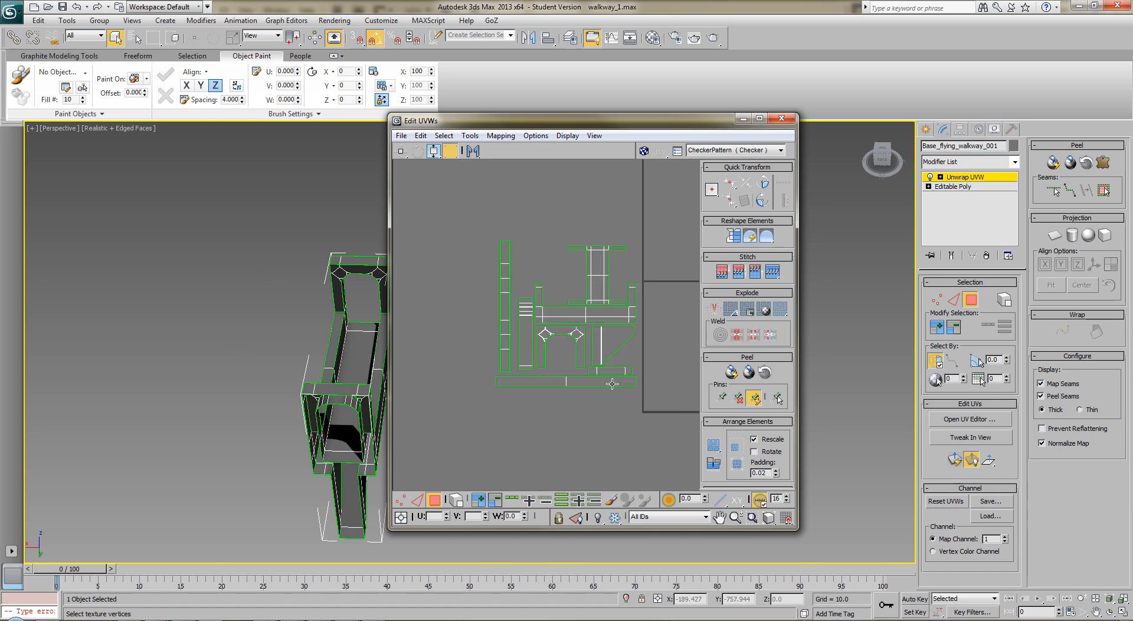
Scale the H-shaped shell down freeform to a narrow shape and move it above the arranged shells
{"action": "middle_click_drag", "start_coordinate": [632, 312], "coordinate": [581, 382]}
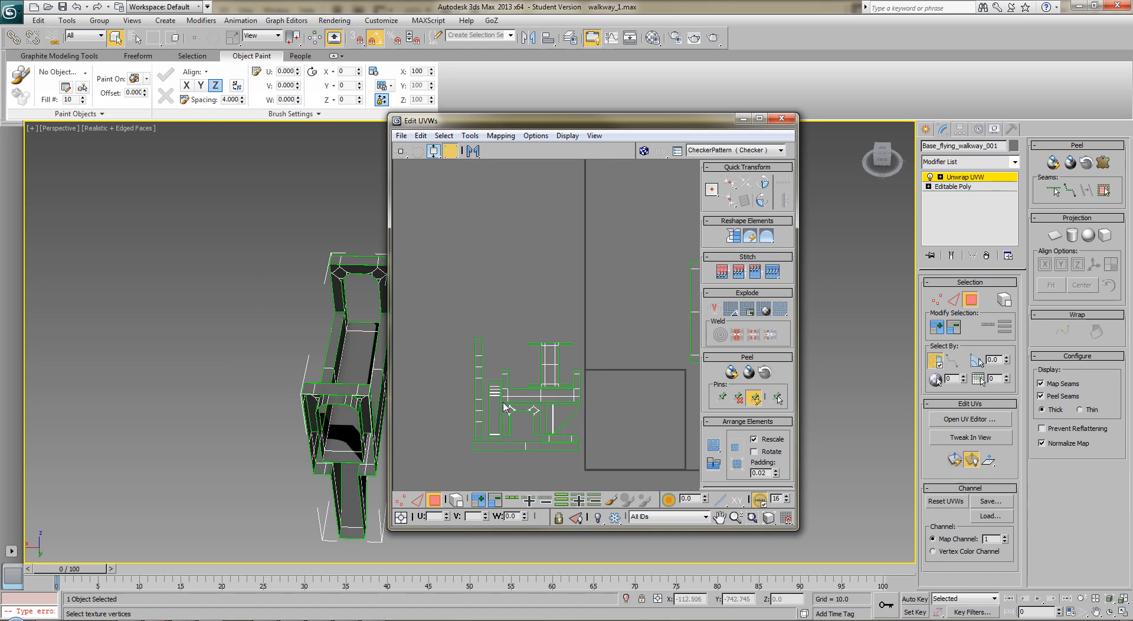
{"action": "mouse_move", "coordinate": [601, 367]}
{"action": "middle_mouse_down"}
{"action": "mouse_move", "coordinate": [486, 374]}
{"action": "mouse_move", "coordinate": [599, 361]}
{"action": "middle_mouse_up"}
{"action": "scroll", "coordinate": [508, 366], "scroll_direction": "down", "scroll_amount": 2}
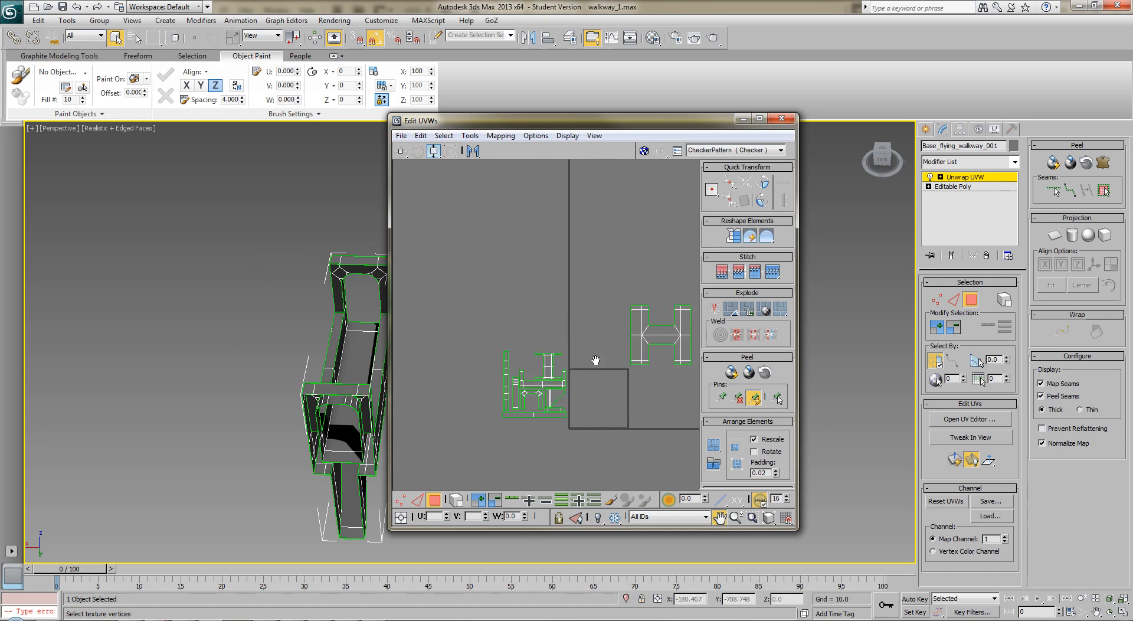
{"action": "scroll", "coordinate": [592, 367], "scroll_direction": "up", "scroll_amount": 1}
{"action": "middle_click_drag", "start_coordinate": [580, 324], "coordinate": [534, 321]}
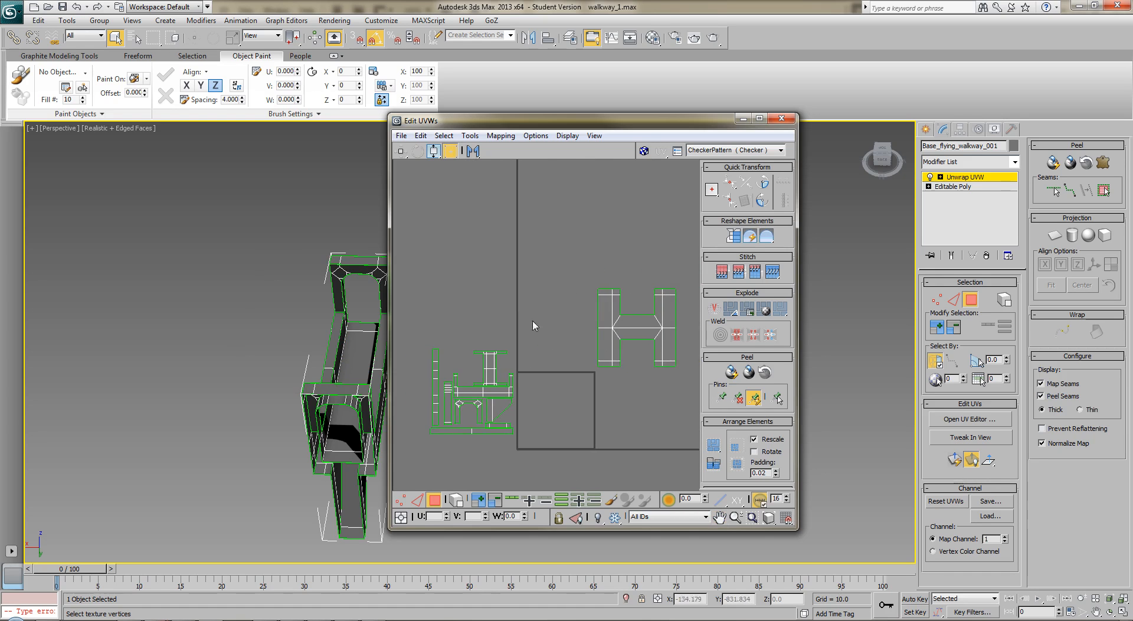
{"action": "left_click", "coordinate": [654, 364]}
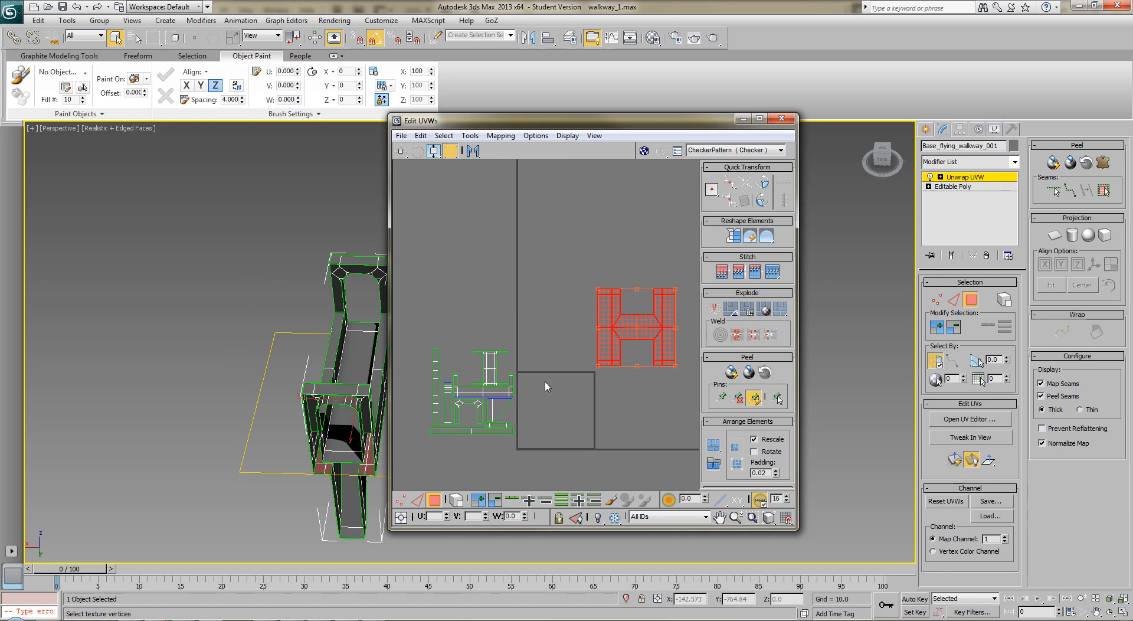
{"action": "left_click_drag", "start_coordinate": [677, 366], "coordinate": [622, 335]}
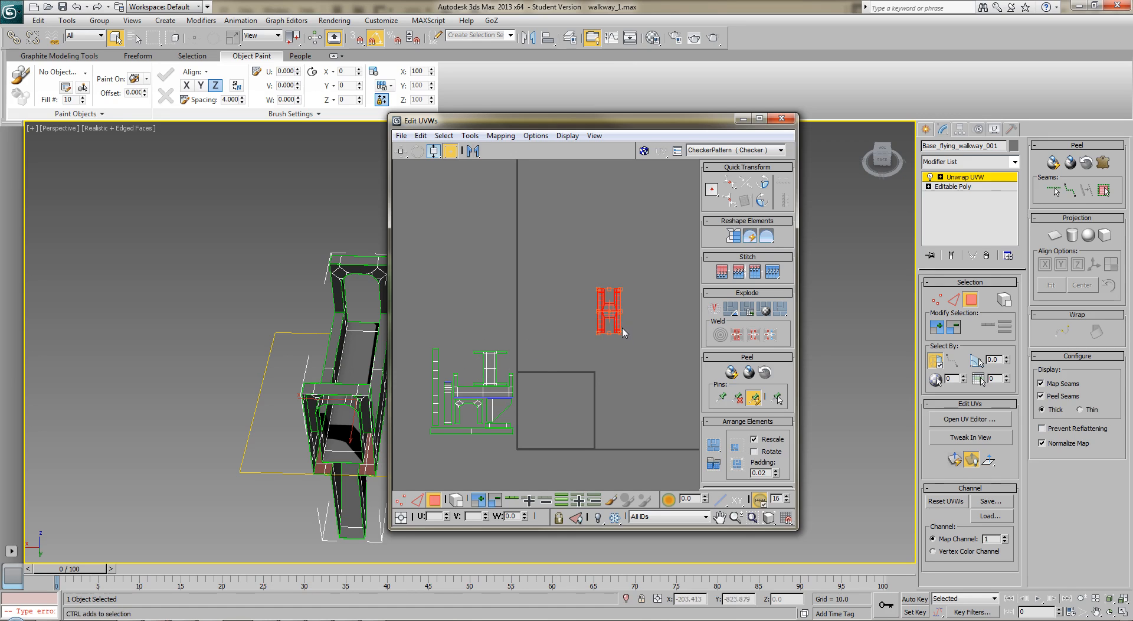
{"action": "left_click_drag", "start_coordinate": [616, 313], "coordinate": [474, 364]}
Shrink the H-shaped shell further and fit it into the gap between the tall strip and the walkway floor shell
{"action": "scroll", "coordinate": [537, 398], "scroll_direction": "up", "scroll_amount": 3}
{"action": "middle_click_drag", "start_coordinate": [457, 363], "coordinate": [654, 338]}
{"action": "scroll", "coordinate": [653, 373], "scroll_direction": "up", "scroll_amount": 3}
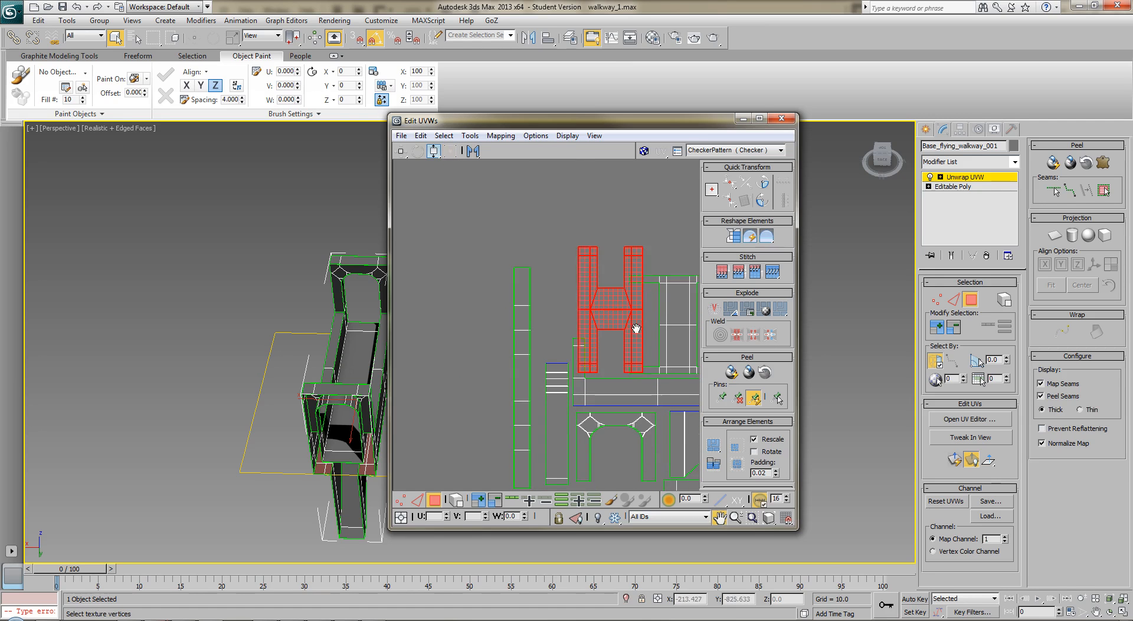
{"action": "left_click_drag", "start_coordinate": [609, 315], "coordinate": [578, 303]}
{"action": "left_click_drag", "start_coordinate": [613, 237], "coordinate": [609, 269]}
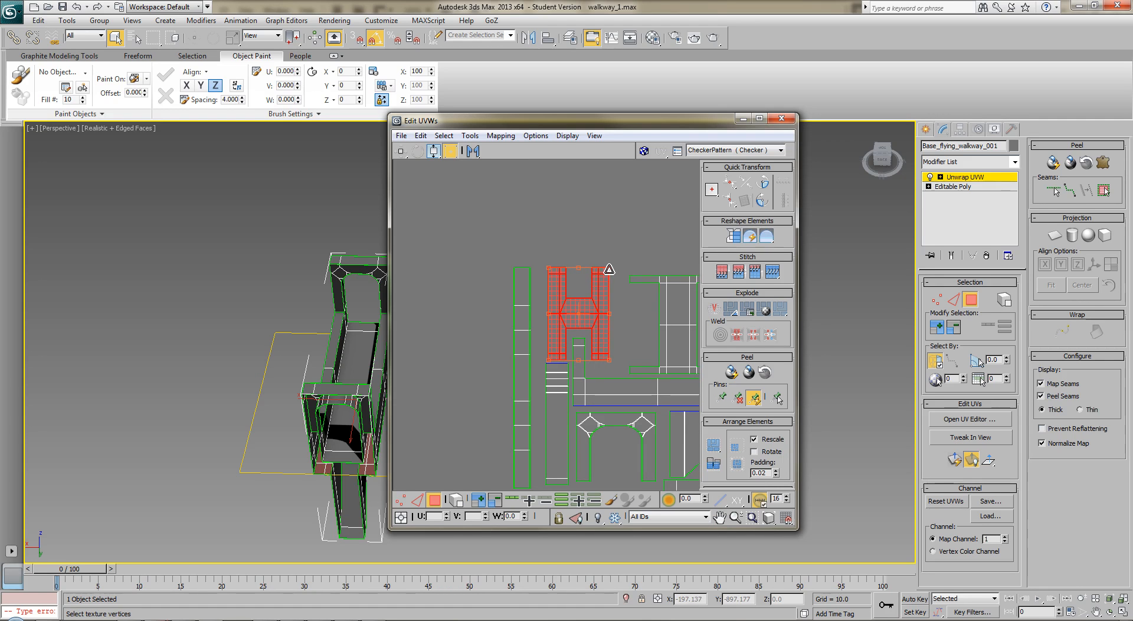
{"action": "left_click", "coordinate": [647, 337]}
Select all arranged shells, move them onto the UV square's lower-left corner, and scale them down to fit exactly inside it
{"action": "scroll", "coordinate": [648, 338], "scroll_direction": "down", "scroll_amount": 3}
{"action": "middle_click_drag", "start_coordinate": [654, 378], "coordinate": [524, 378]}
{"action": "left_click_drag", "start_coordinate": [437, 297], "coordinate": [590, 472]}
{"action": "left_click_drag", "start_coordinate": [558, 411], "coordinate": [647, 432]}
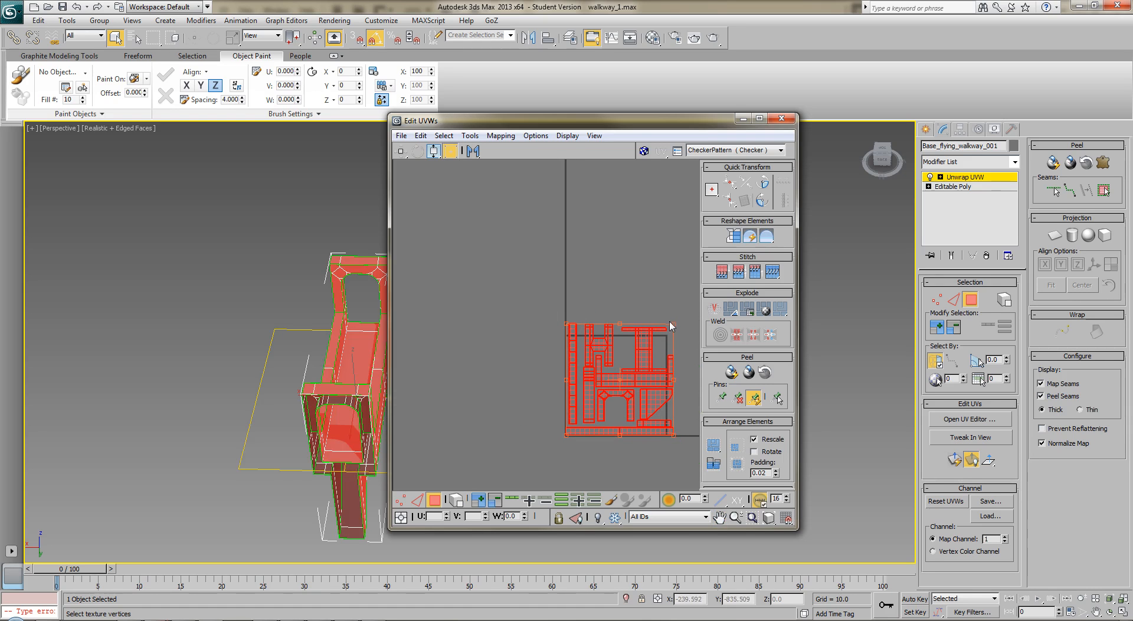
{"action": "left_click_drag", "start_coordinate": [672, 323], "coordinate": [664, 336]}
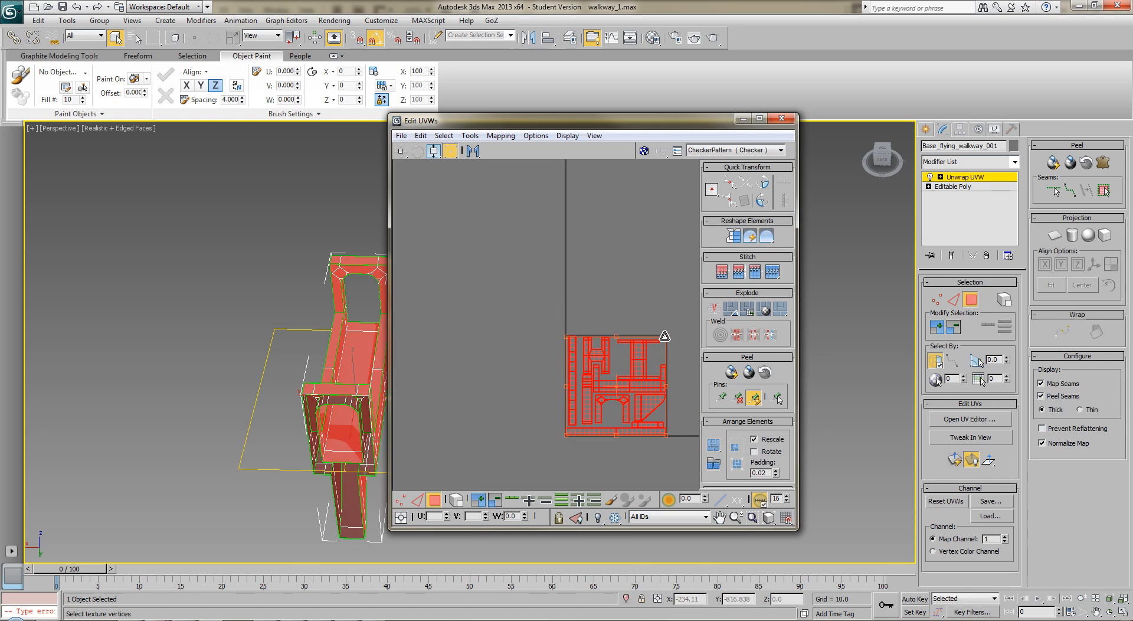
{"action": "left_click", "coordinate": [492, 357]}
{"action": "middle_click_drag", "start_coordinate": [532, 395], "coordinate": [478, 343]}
{"action": "scroll", "coordinate": [488, 382], "scroll_direction": "up", "scroll_amount": 4}
{"action": "middle_click_drag", "start_coordinate": [496, 384], "coordinate": [429, 384]}
{"action": "left_click_drag", "start_coordinate": [431, 236], "coordinate": [654, 443]}
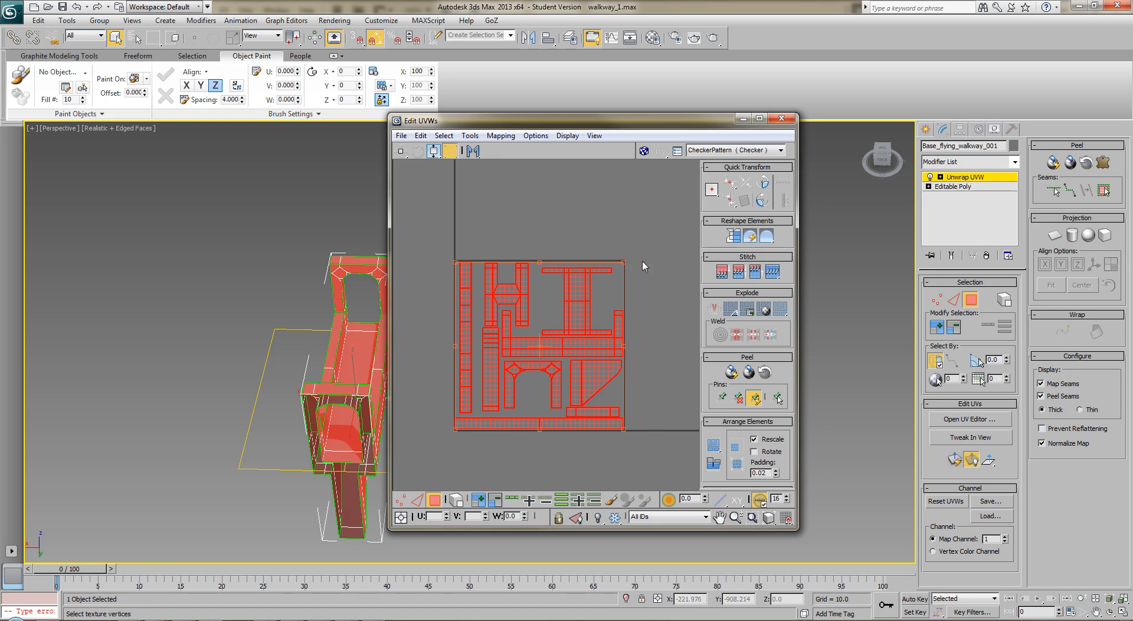
{"action": "left_click", "coordinate": [660, 250]}
{"action": "middle_click_drag", "start_coordinate": [643, 297], "coordinate": [649, 320]}
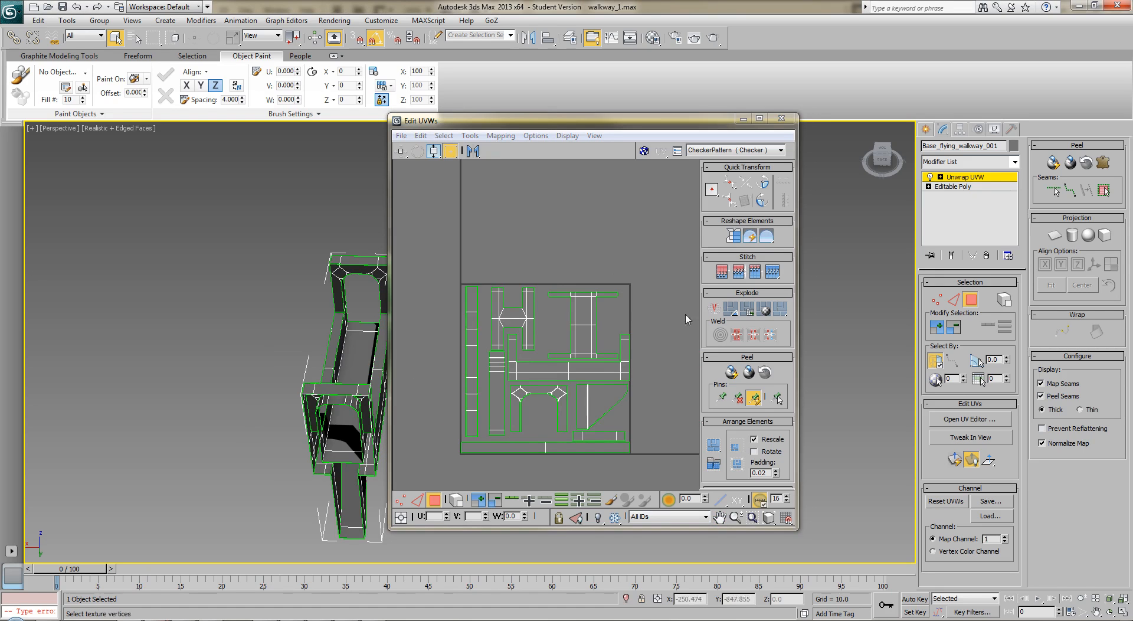
Try the automatic packing modes on the shell layout, including Pack Custom and Pack Together, and undo each result
{"action": "left_click", "coordinate": [715, 449]}
{"action": "left_click_drag", "start_coordinate": [717, 452], "coordinate": [683, 411]}
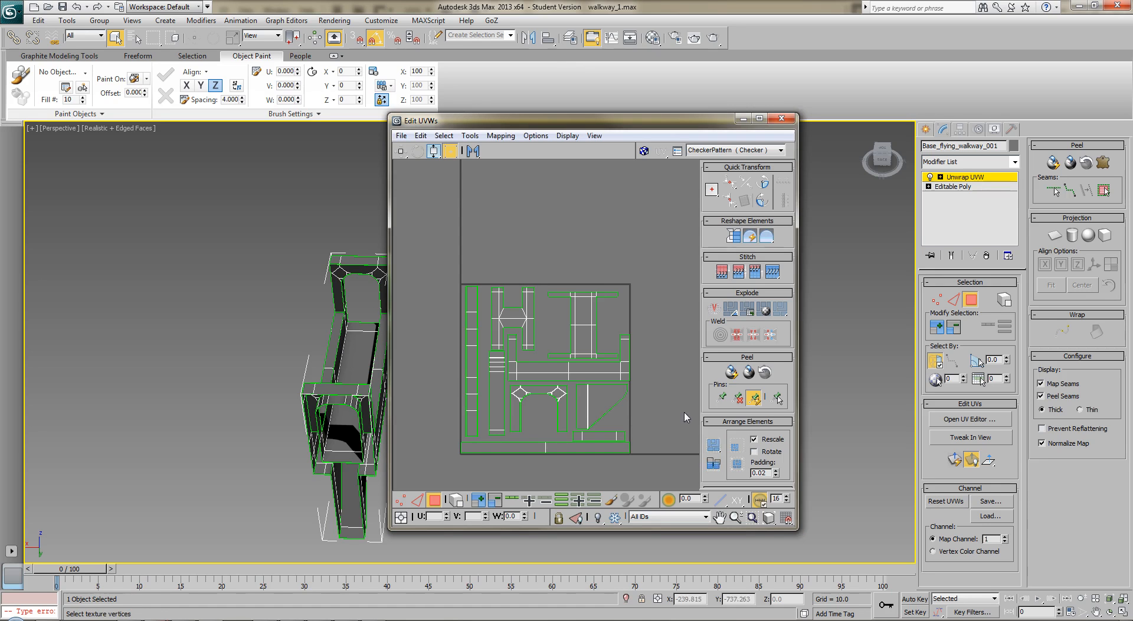
{"action": "left_click", "coordinate": [715, 447]}
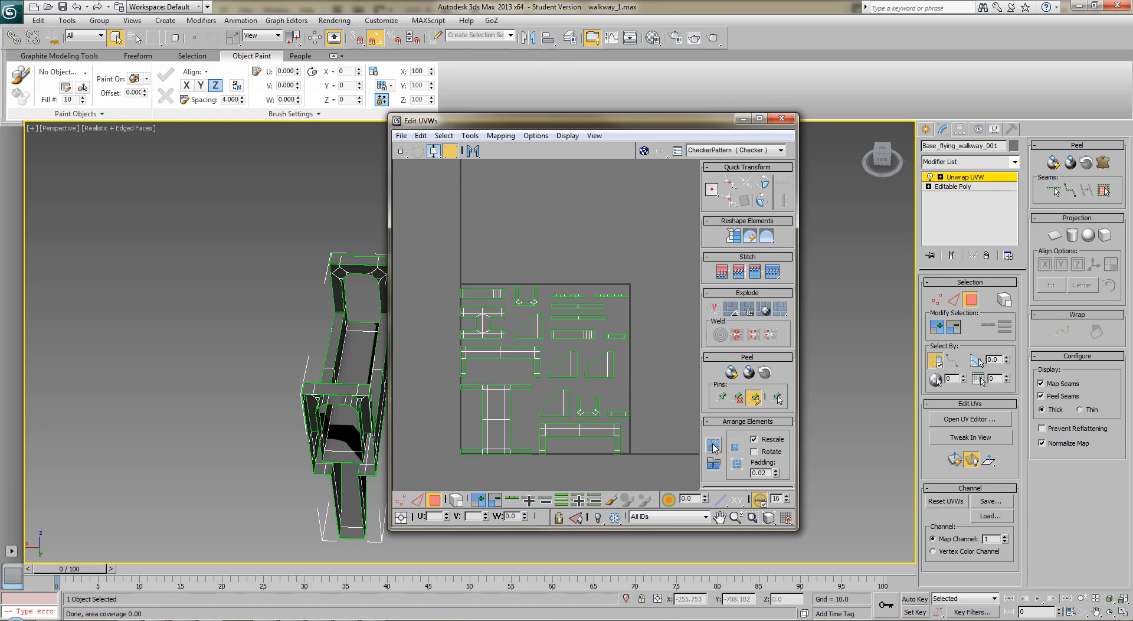
{"action": "left_click", "coordinate": [715, 446]}
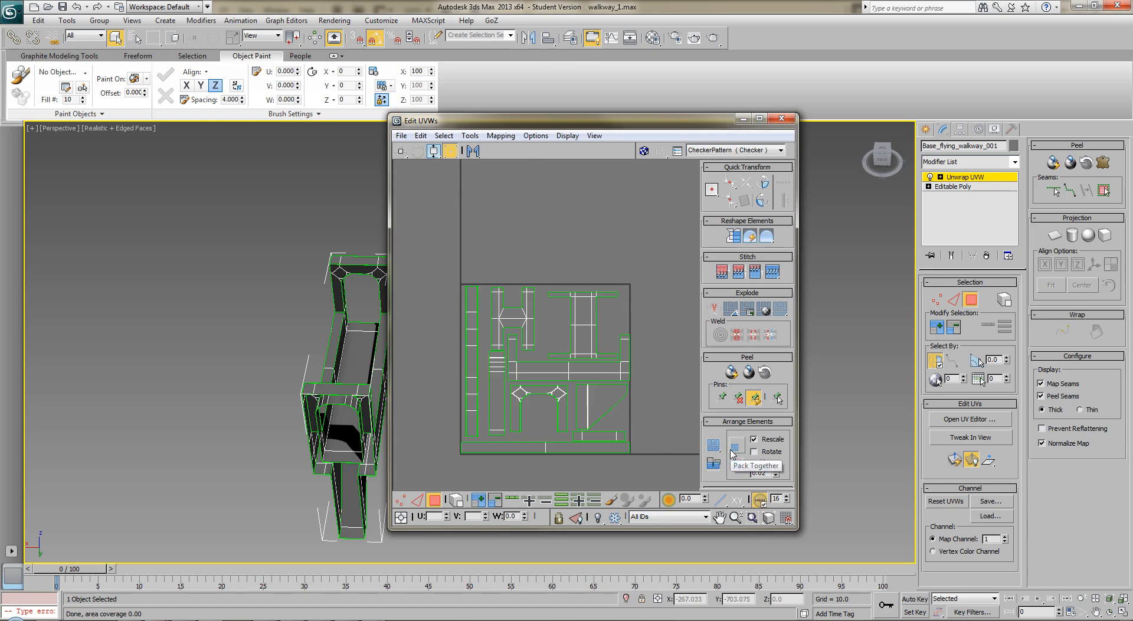
{"action": "left_click", "coordinate": [735, 451]}
{"action": "scroll", "coordinate": [512, 363], "scroll_direction": "down", "scroll_amount": 3}
{"action": "key", "text": "ctrl+z"}
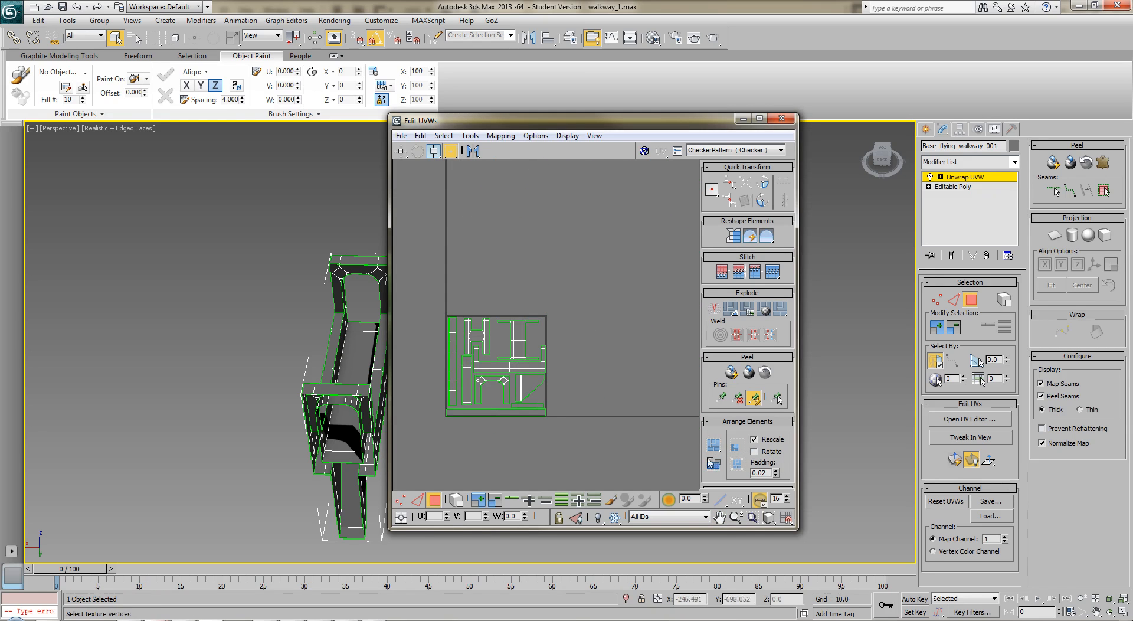
{"action": "left_click", "coordinate": [737, 465]}
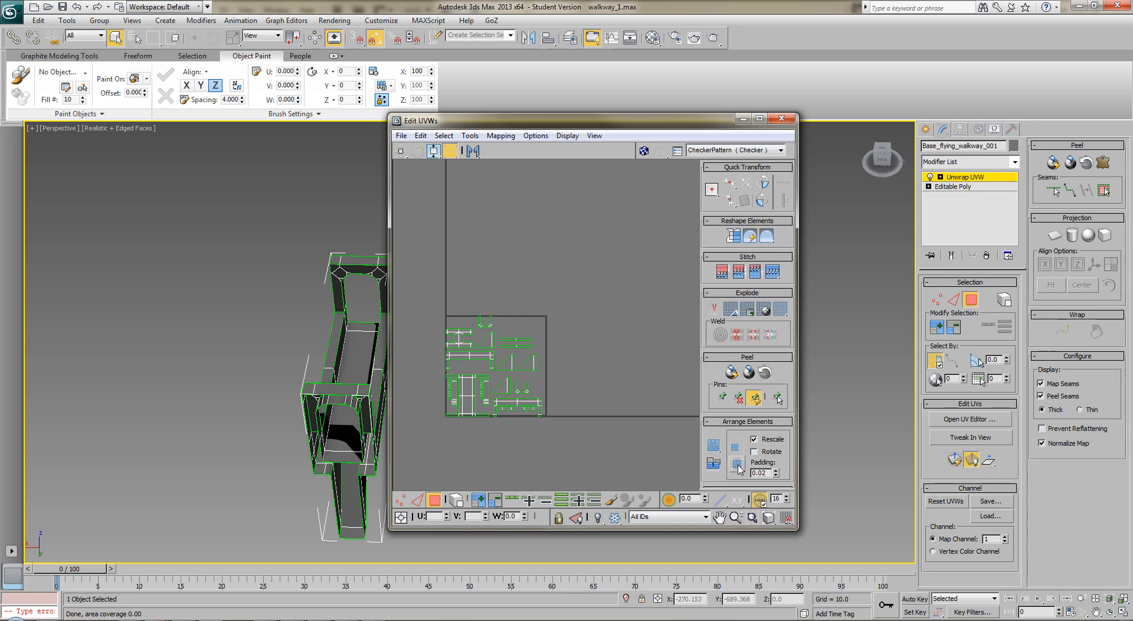
{"action": "left_click", "coordinate": [715, 450]}
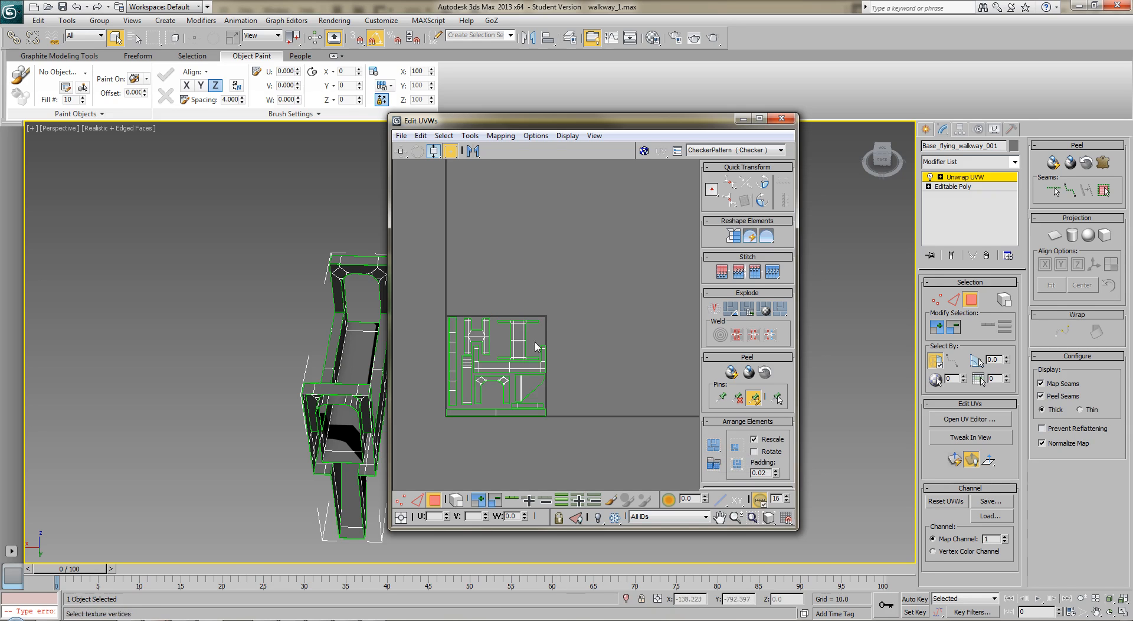
Leave face selection mode, close the UV editor, and view the walkway model from an angled side
{"action": "left_click", "coordinate": [970, 299]}
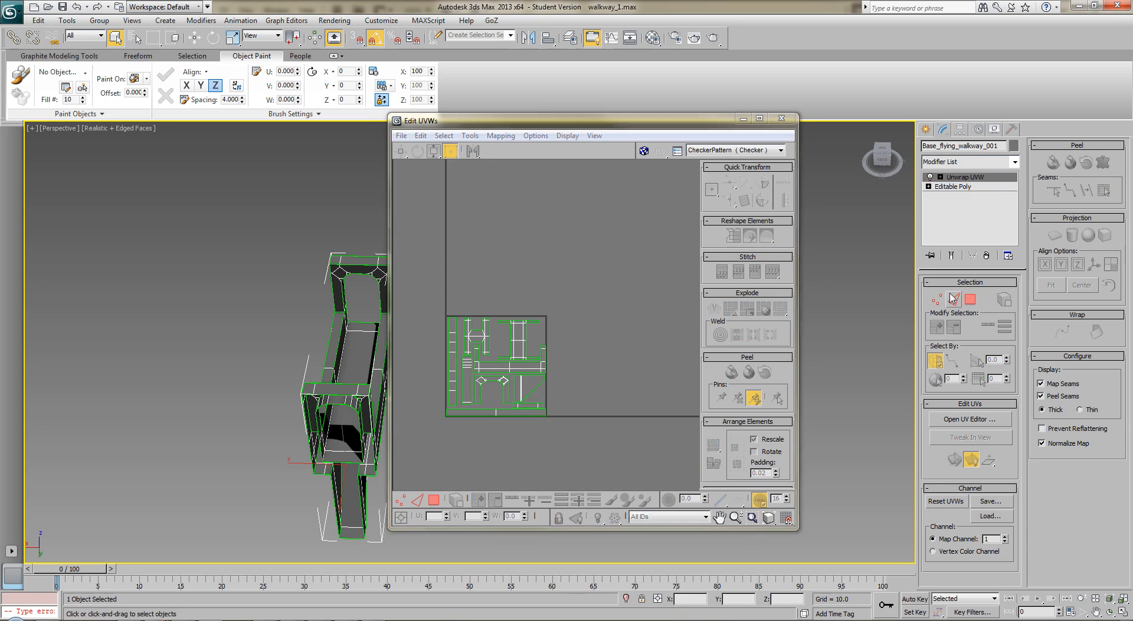
{"action": "left_click", "coordinate": [780, 118]}
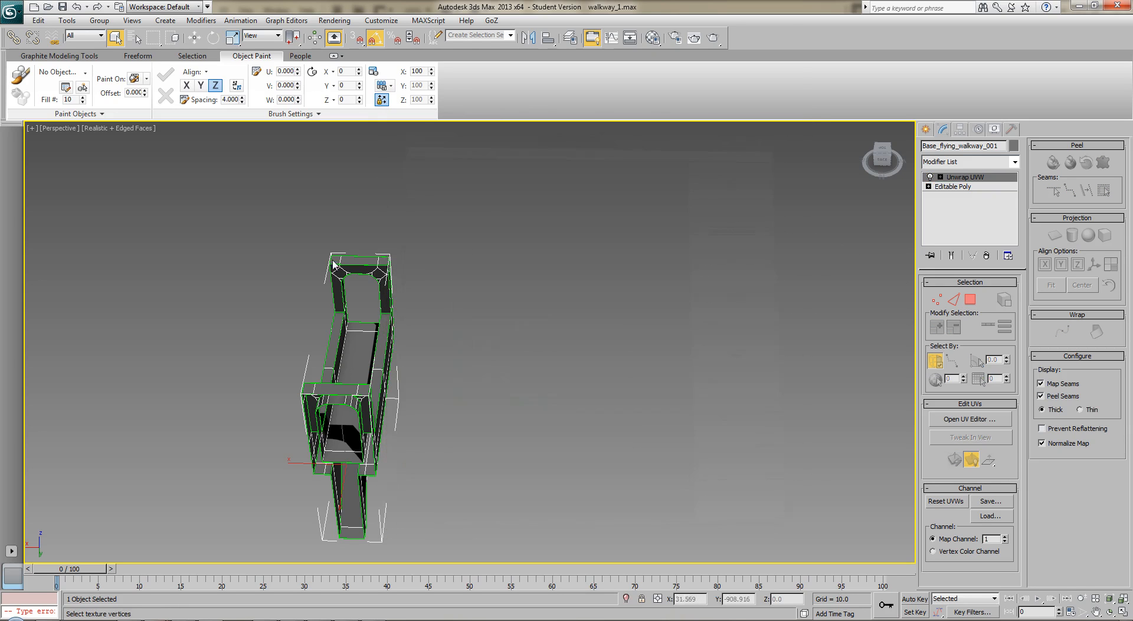
{"action": "mouse_move", "coordinate": [532, 356]}
{"action": "middle_mouse_down", "text": "alt"}
{"action": "mouse_move", "coordinate": [493, 335]}
{"action": "mouse_move", "coordinate": [555, 330]}
{"action": "middle_mouse_up", "text": "alt"}
Reopen the UV editor and render the walkway's UV template at 1024 x 1024
{"action": "left_click", "coordinate": [970, 420]}
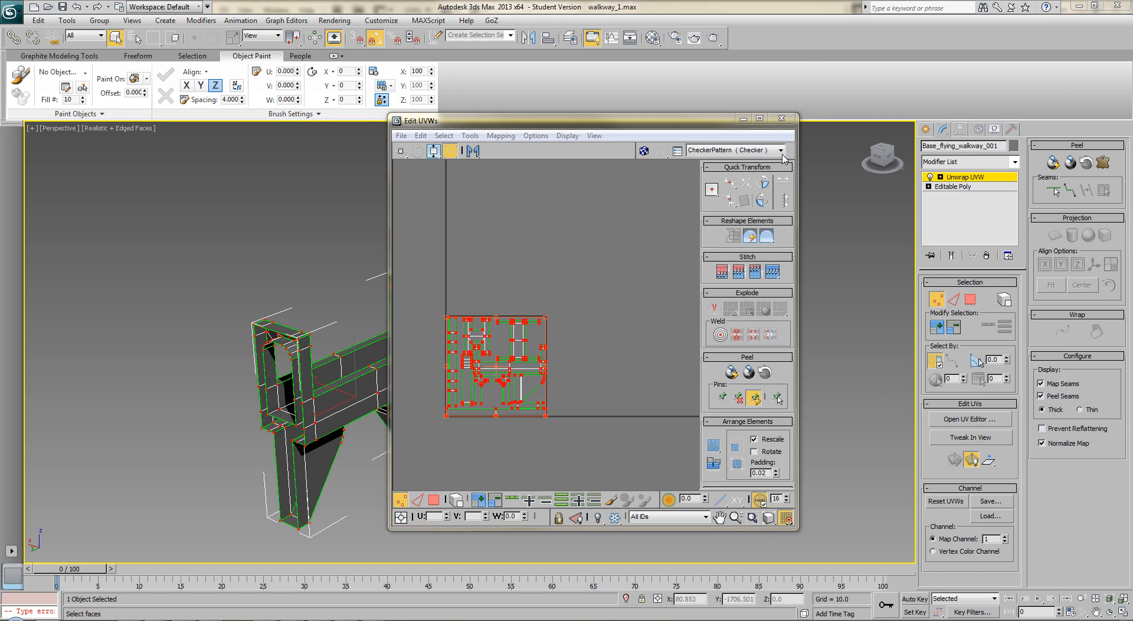
{"action": "left_click", "coordinate": [471, 136]}
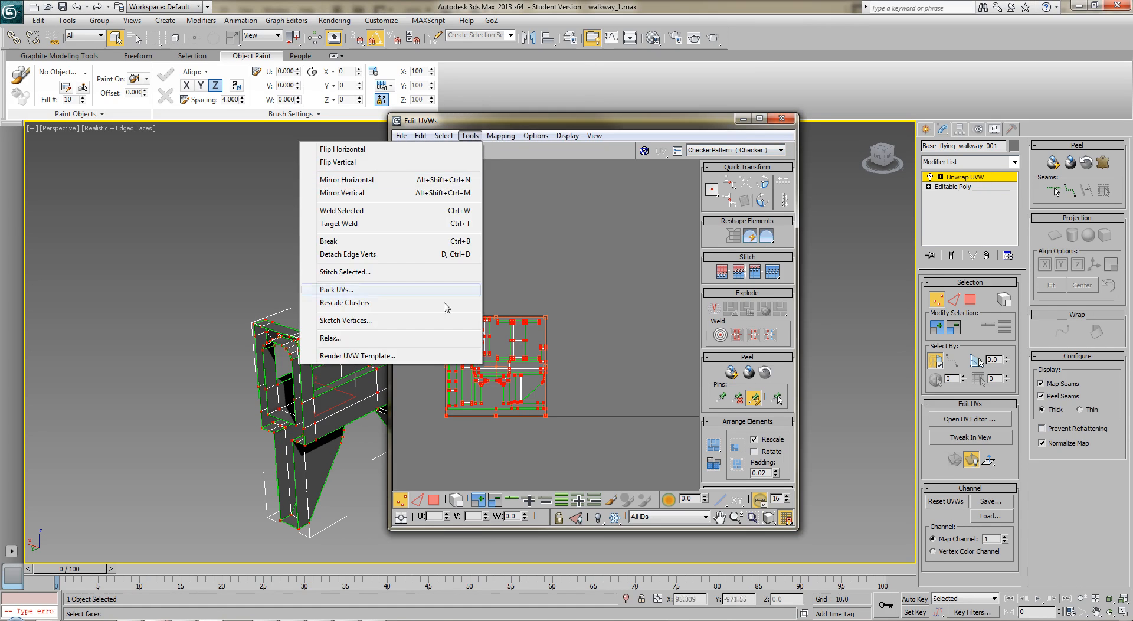
{"action": "left_click", "coordinate": [434, 356]}
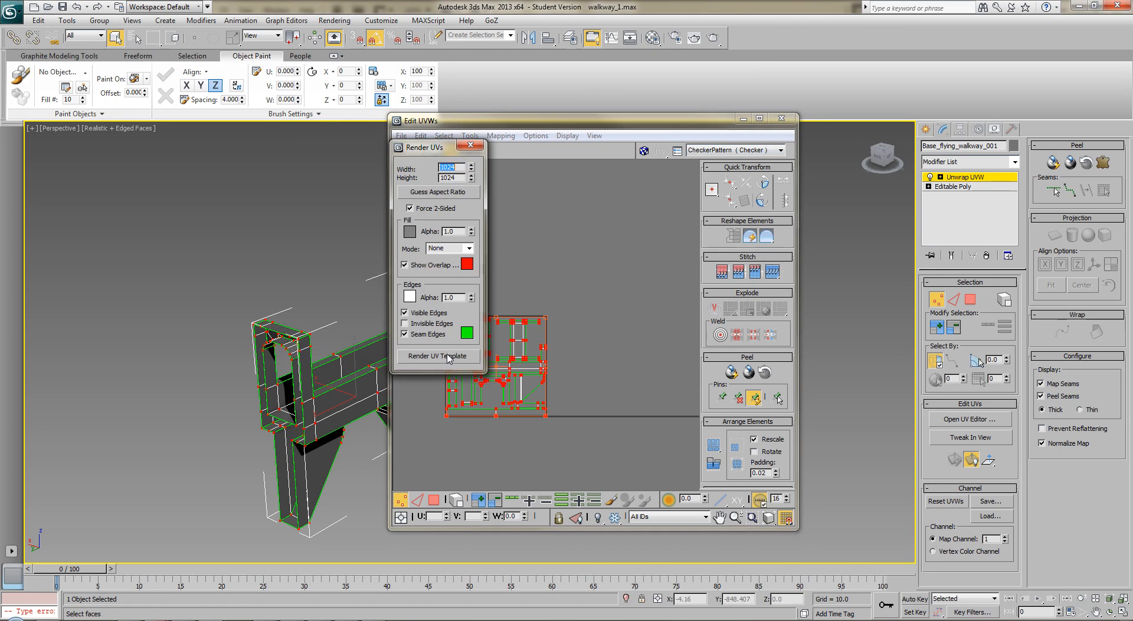
{"action": "left_click", "coordinate": [437, 356]}
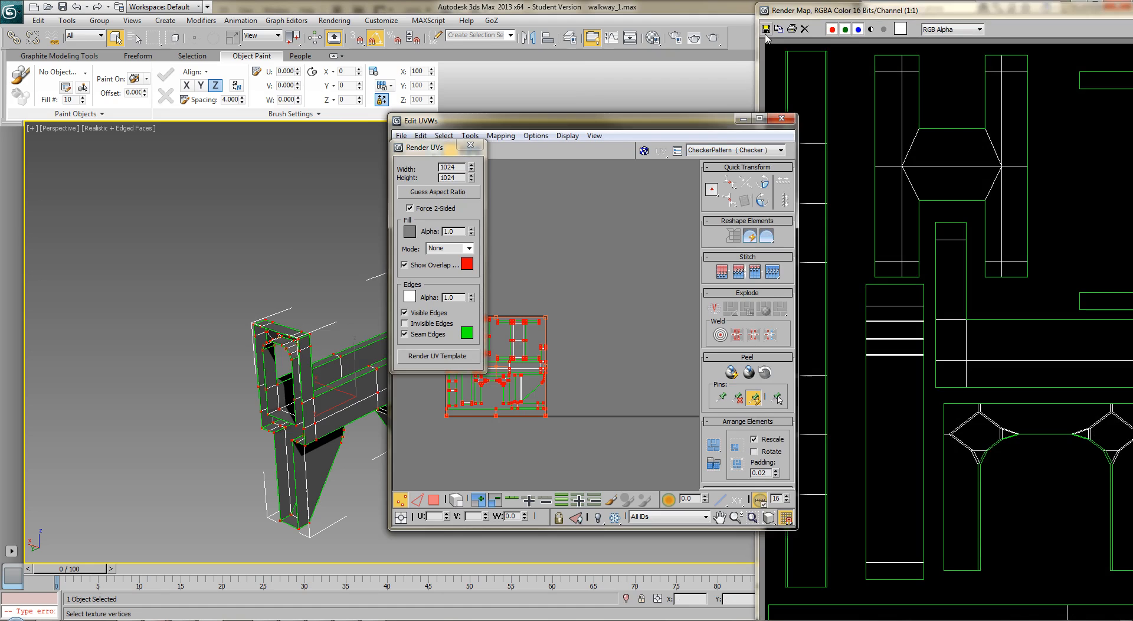
Save the rendered UV template as a JPEG named walkway_UV_template in the walkway1 folder
{"action": "left_click", "coordinate": [766, 30]}
{"action": "left_click_drag", "start_coordinate": [831, 41], "coordinate": [308, 49]}
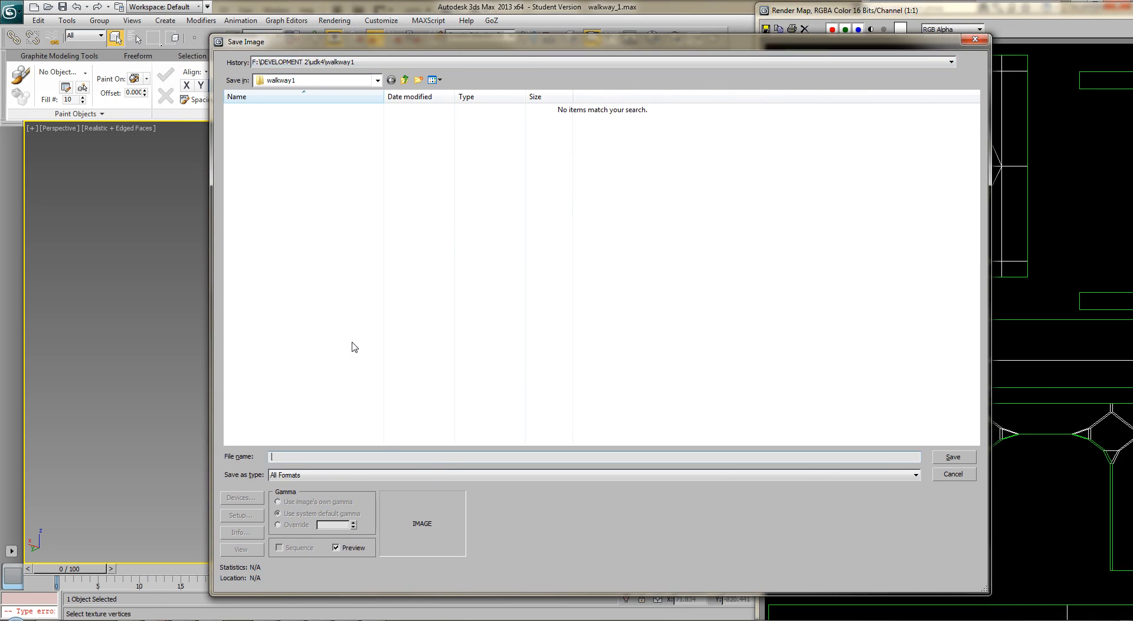
{"action": "type", "text": "walkway_"}
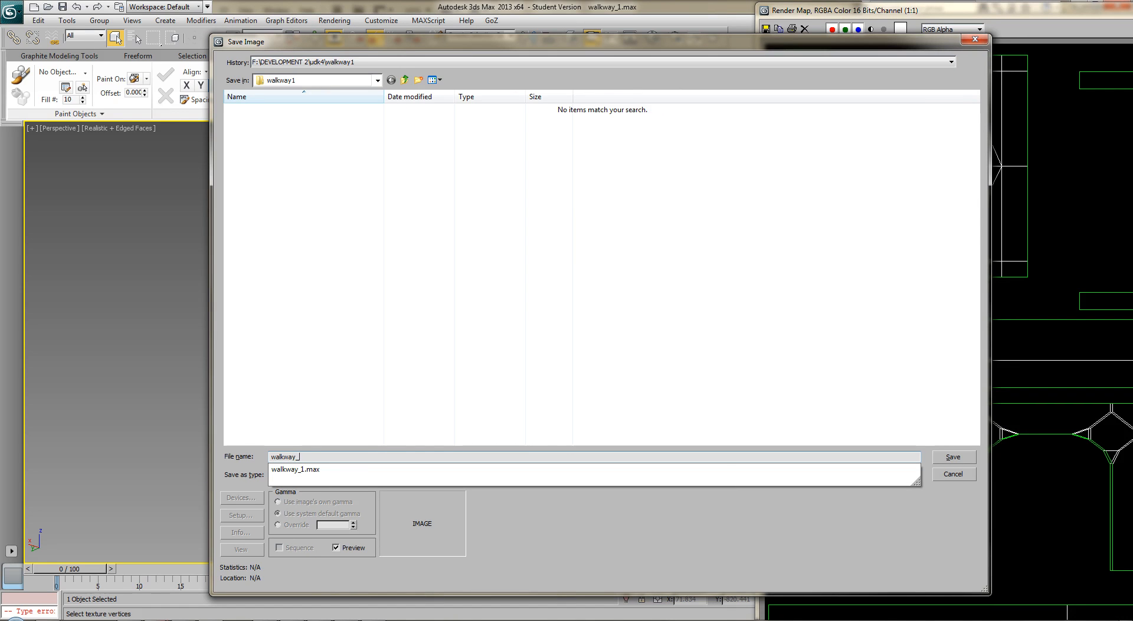
{"action": "type", "text": "UV_template"}
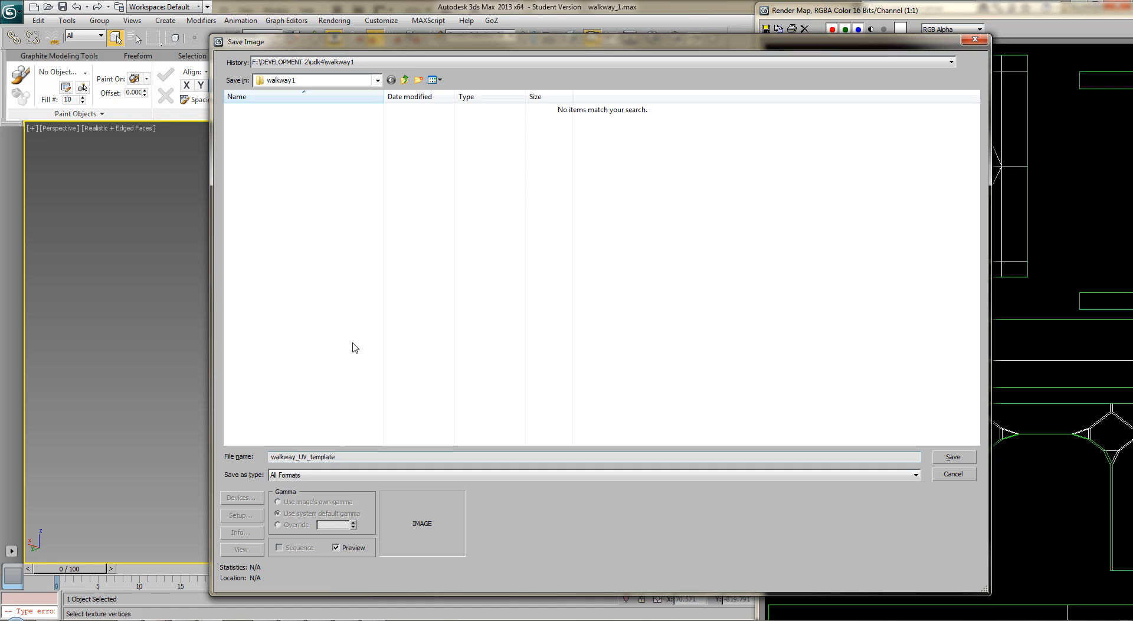
{"action": "key", "text": "Tab"}
{"action": "key", "text": "j"}
{"action": "key", "text": "Return"}
{"action": "key", "text": "Return"}
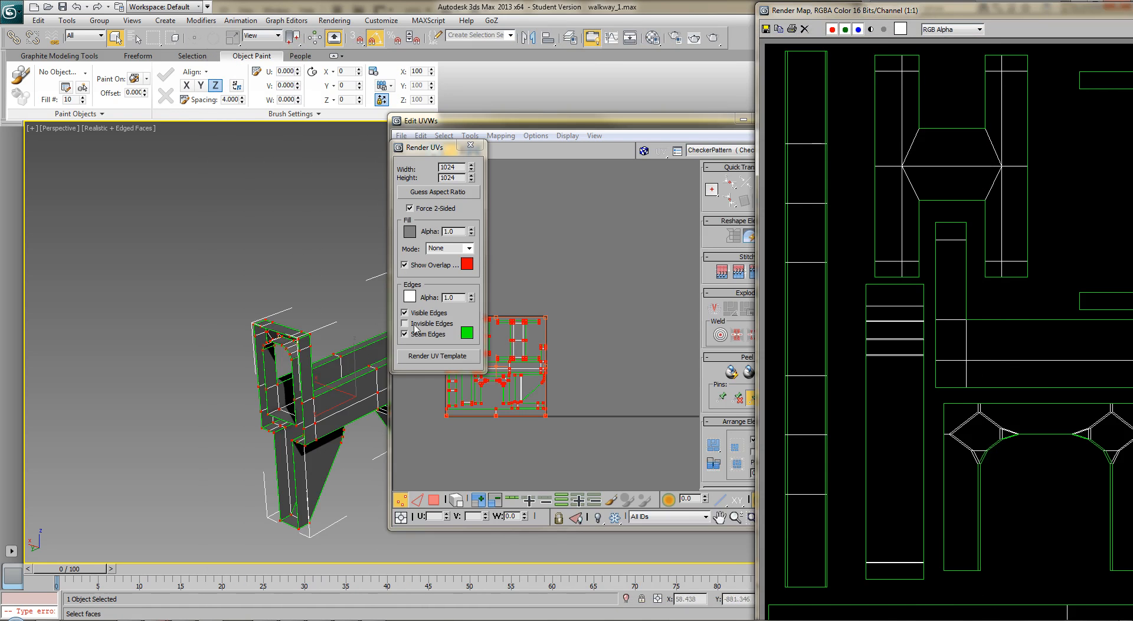
Close the rendered map and the UV editor, leave the Unwrap UVW sub-object mode, and deselect the walkway
{"action": "left_click", "coordinate": [1128, 5]}
{"action": "left_click", "coordinate": [1112, 12]}
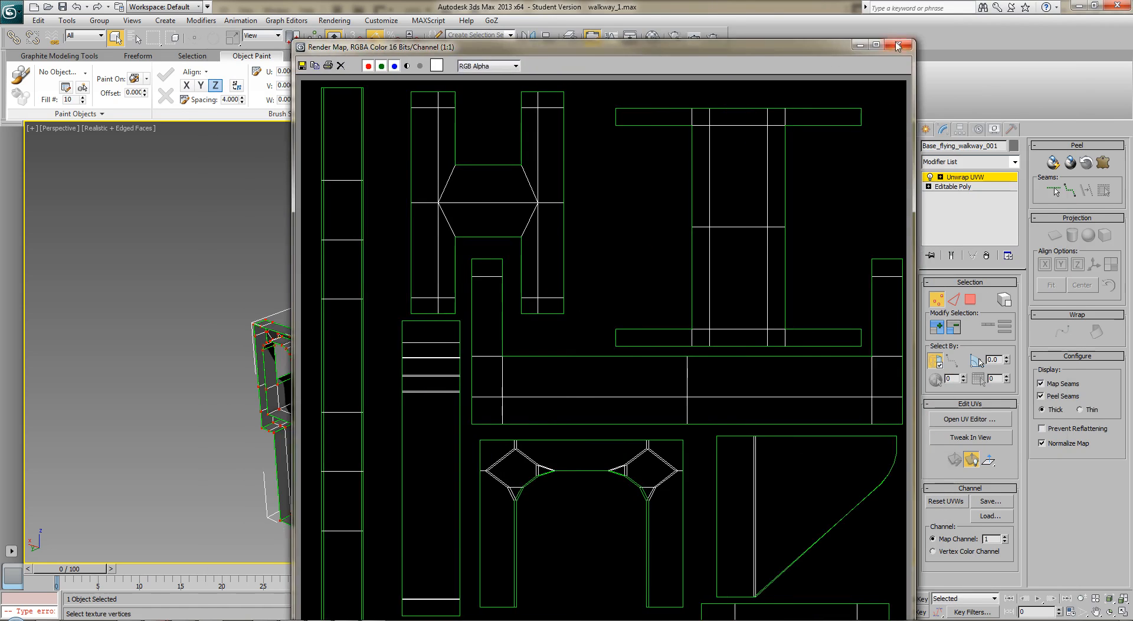
{"action": "left_click", "coordinate": [782, 118]}
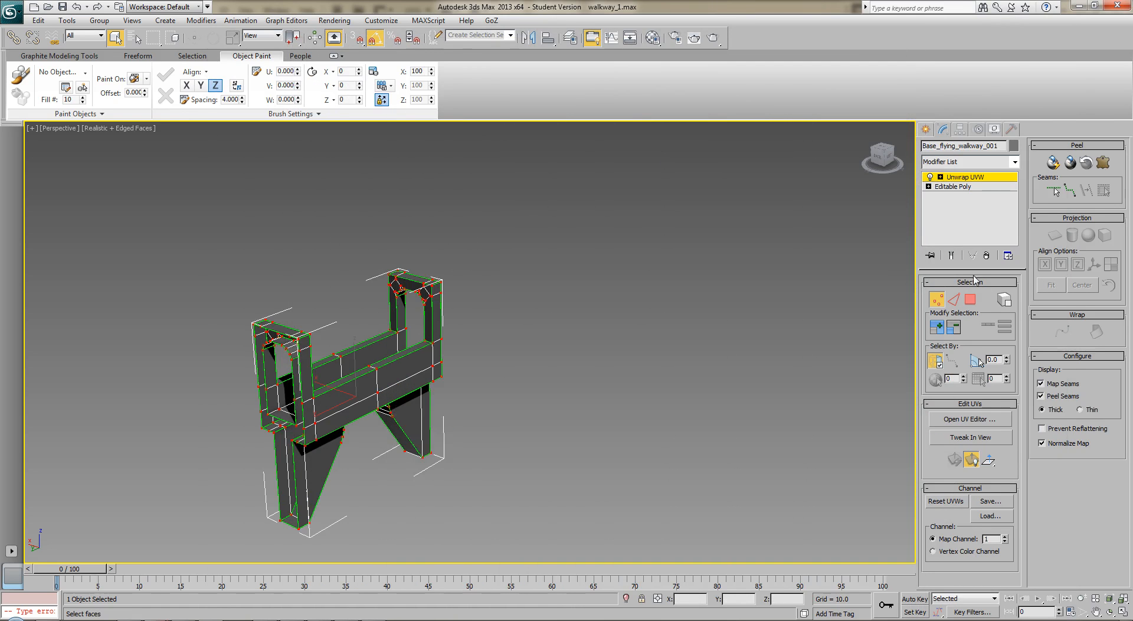
{"action": "left_click", "coordinate": [974, 177]}
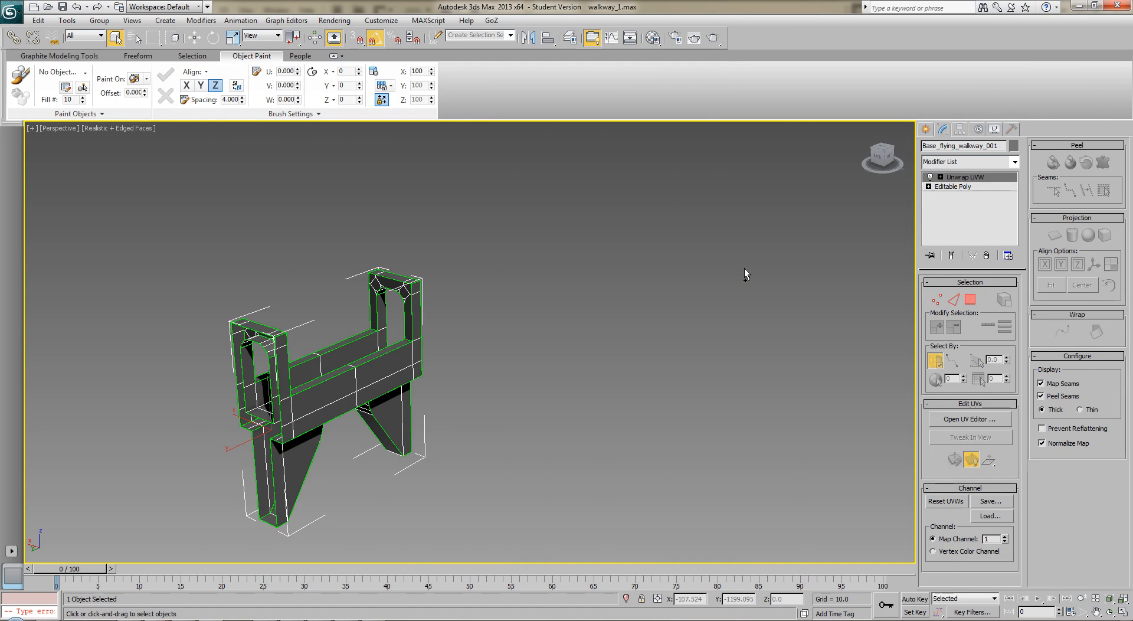
{"action": "left_click", "coordinate": [729, 303]}
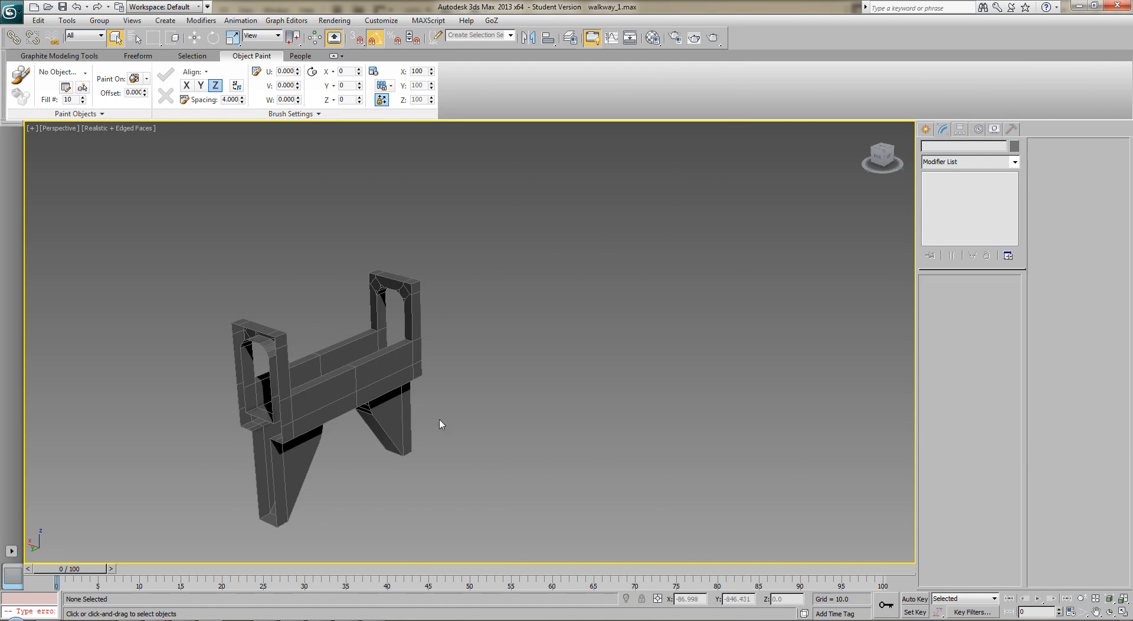
Switch to Photoshop and clear the selection in the grey_stone.psd document
{"action": "left_click", "coordinate": [385, 612]}
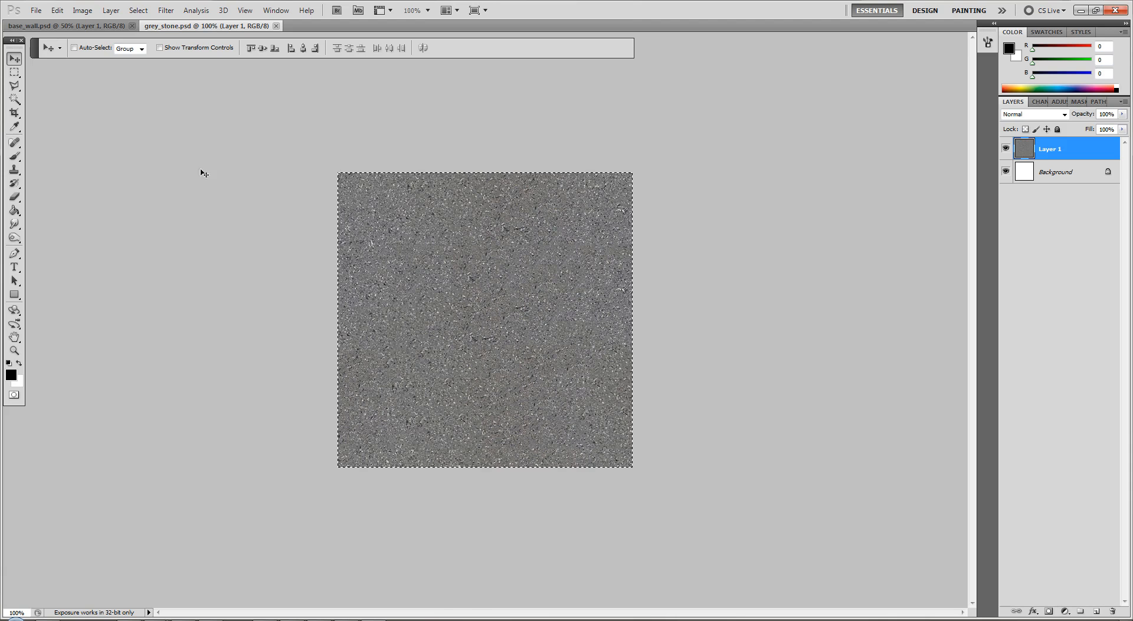
{"action": "left_click", "coordinate": [71, 25]}
{"action": "left_click", "coordinate": [194, 25]}
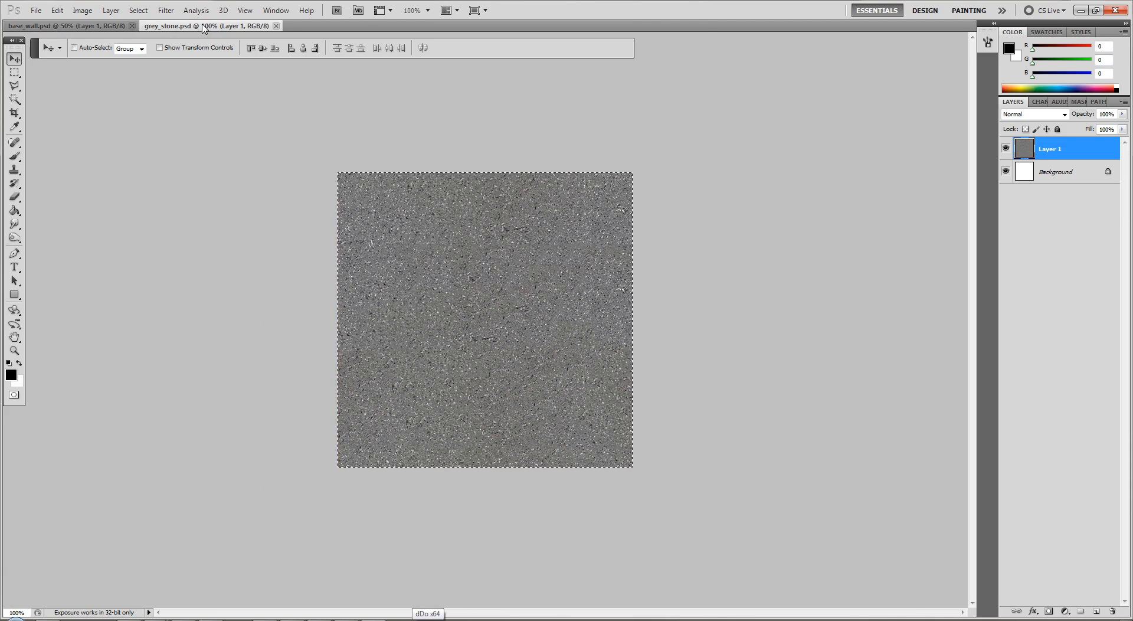
{"action": "key", "text": "ctrl+d"}
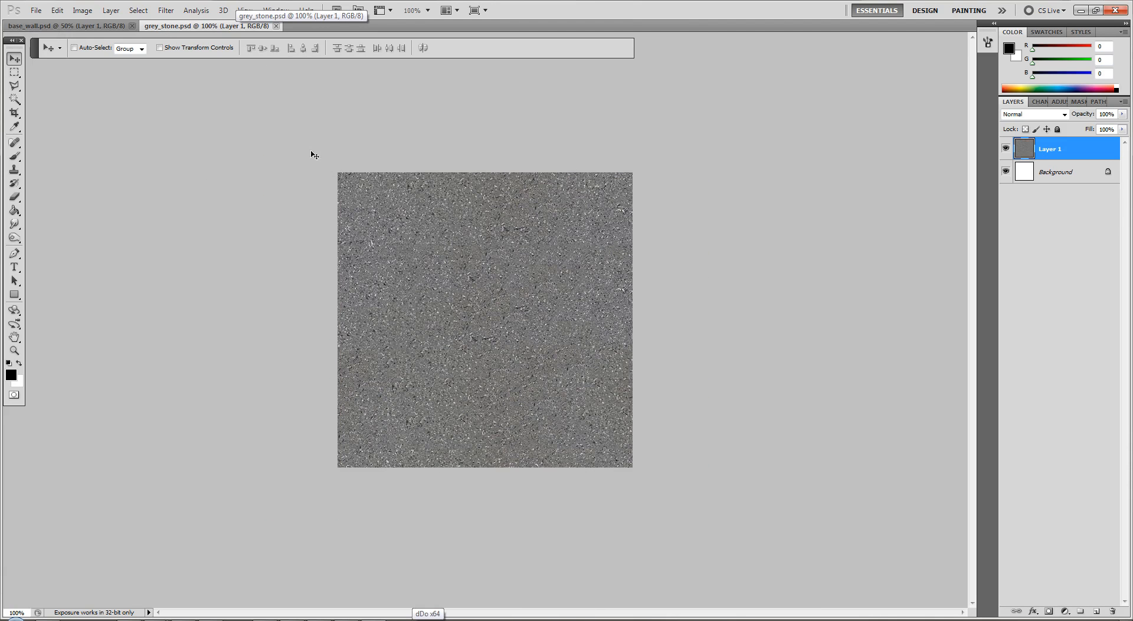
Open walkway_UV_template.jpg from the walkway1 folder inside udk4
{"action": "left_click", "coordinate": [36, 10]}
{"action": "left_click", "coordinate": [44, 34]}
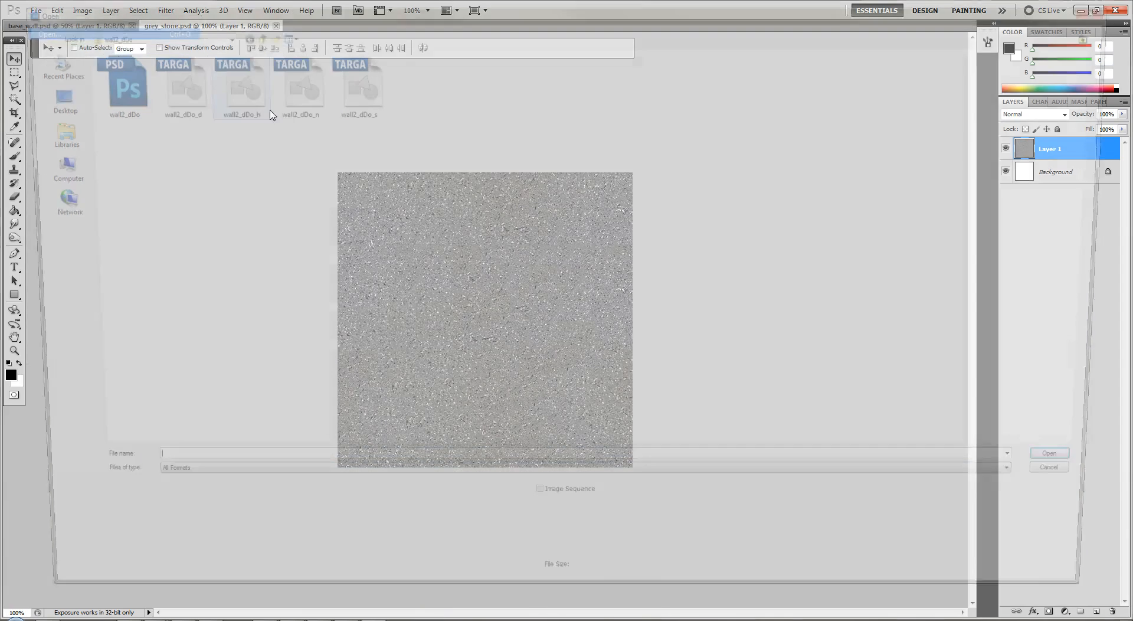
{"action": "left_click", "coordinate": [248, 33]}
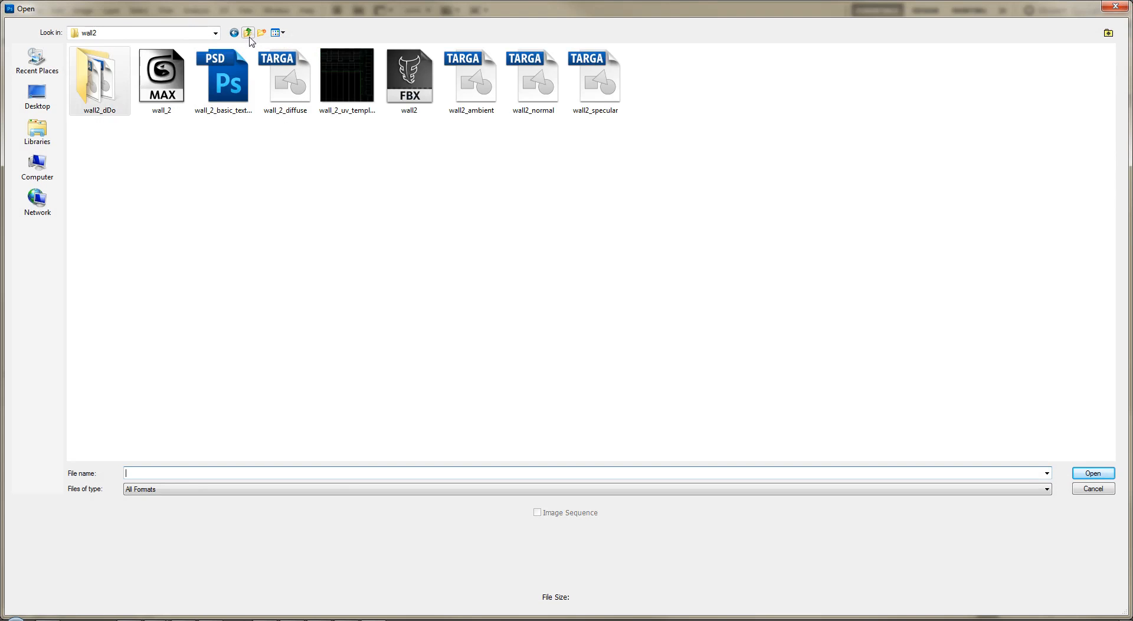
{"action": "left_click", "coordinate": [248, 33]}
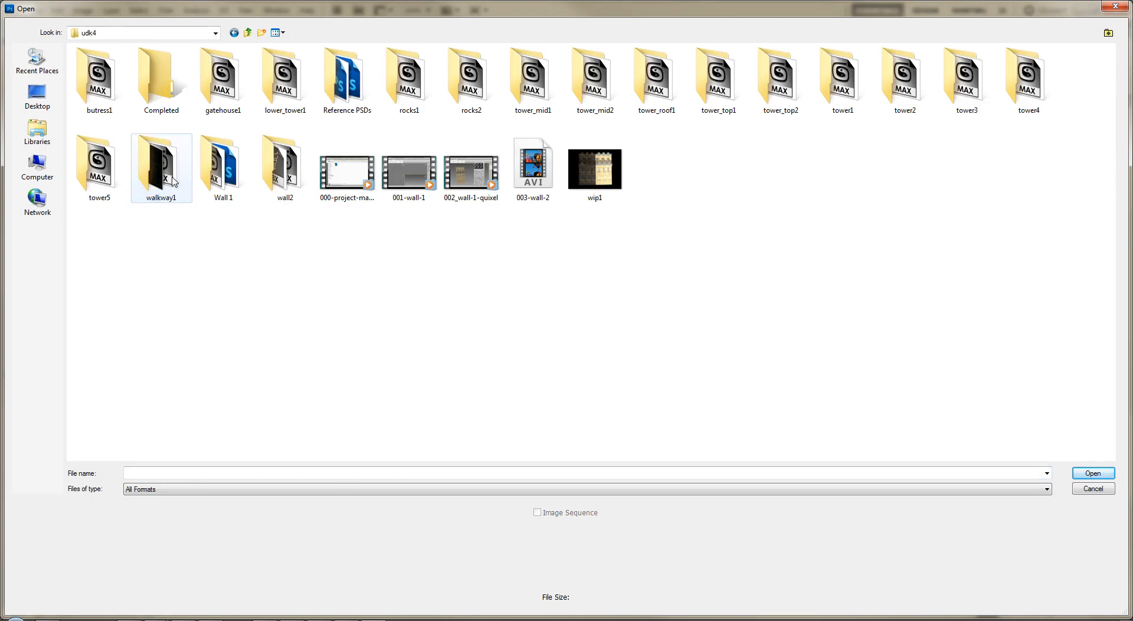
{"action": "double_click", "coordinate": [155, 172]}
{"action": "double_click", "coordinate": [170, 101]}
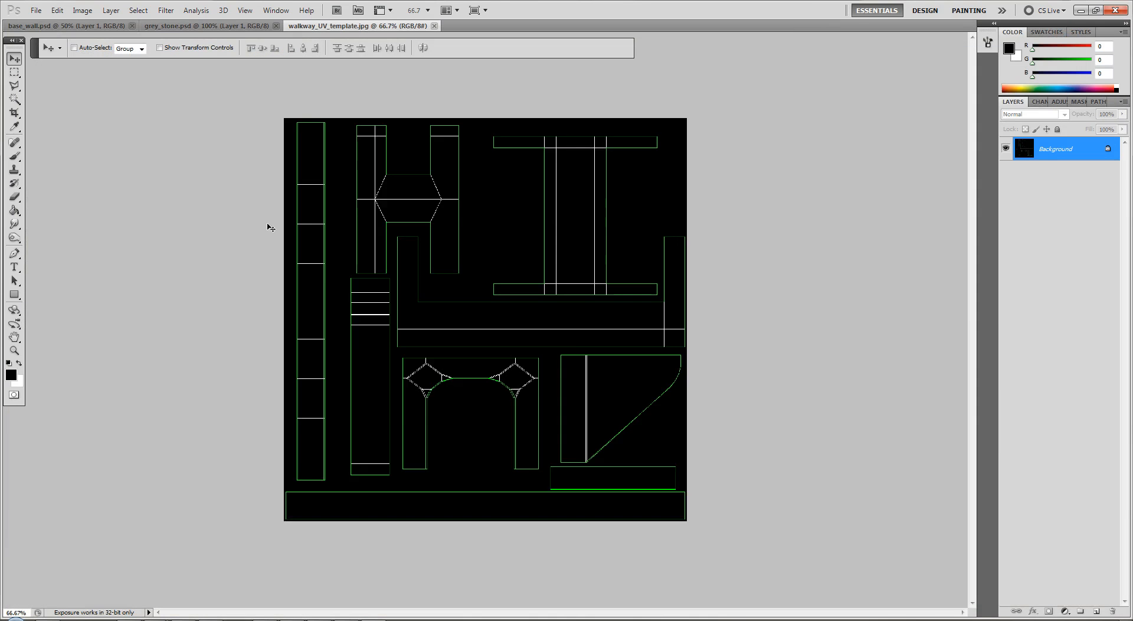
Select the template's empty black background with the Magic Wand and invert the selection to cover all UV shells
{"action": "key", "text": "ctrl+plus"}
{"action": "scroll", "coordinate": [319, 225], "scroll_direction": "up", "scroll_amount": 3}
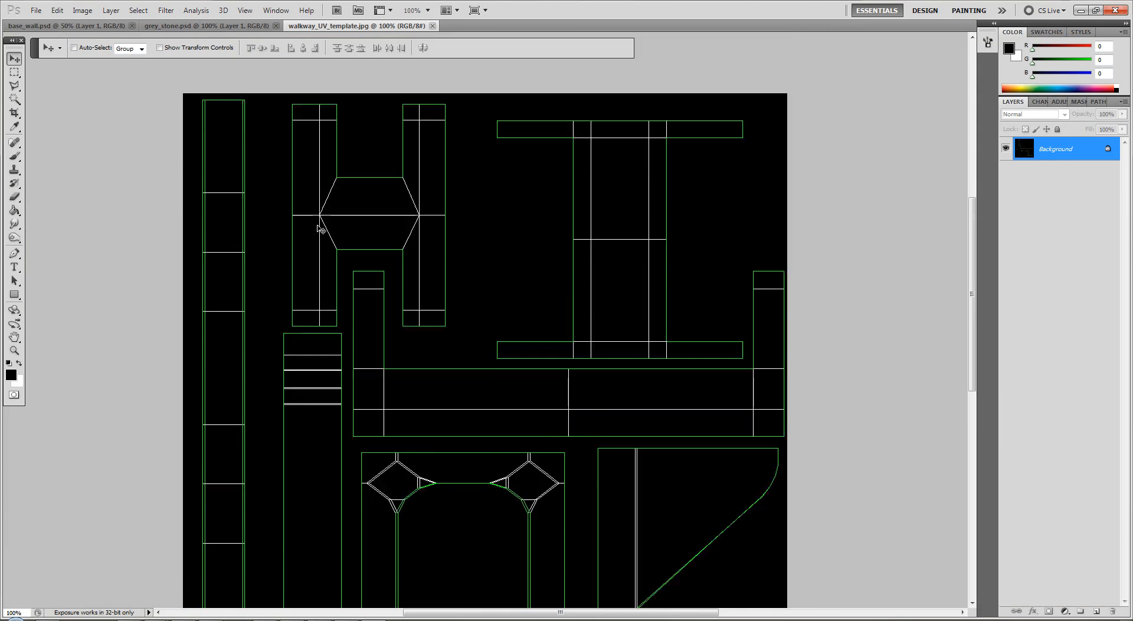
{"action": "key", "text": "w"}
{"action": "left_click", "coordinate": [280, 244]}
{"action": "key", "text": "ctrl+shift+i"}
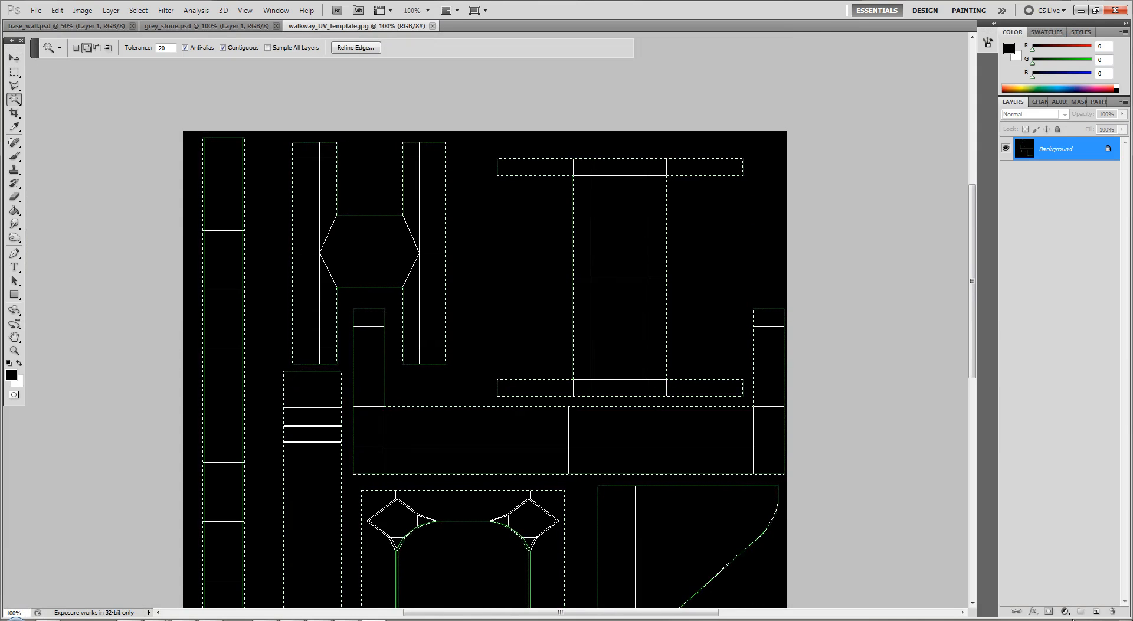
Add a new layer, hide the Background layer, and fill the selected shell shapes with black using the Paint Bucket
{"action": "left_click", "coordinate": [1096, 611]}
{"action": "scroll", "coordinate": [832, 455], "scroll_direction": "down", "scroll_amount": 4}
{"action": "scroll", "coordinate": [843, 438], "scroll_direction": "up", "scroll_amount": 1}
{"action": "scroll", "coordinate": [843, 438], "scroll_direction": "down", "scroll_amount": 2}
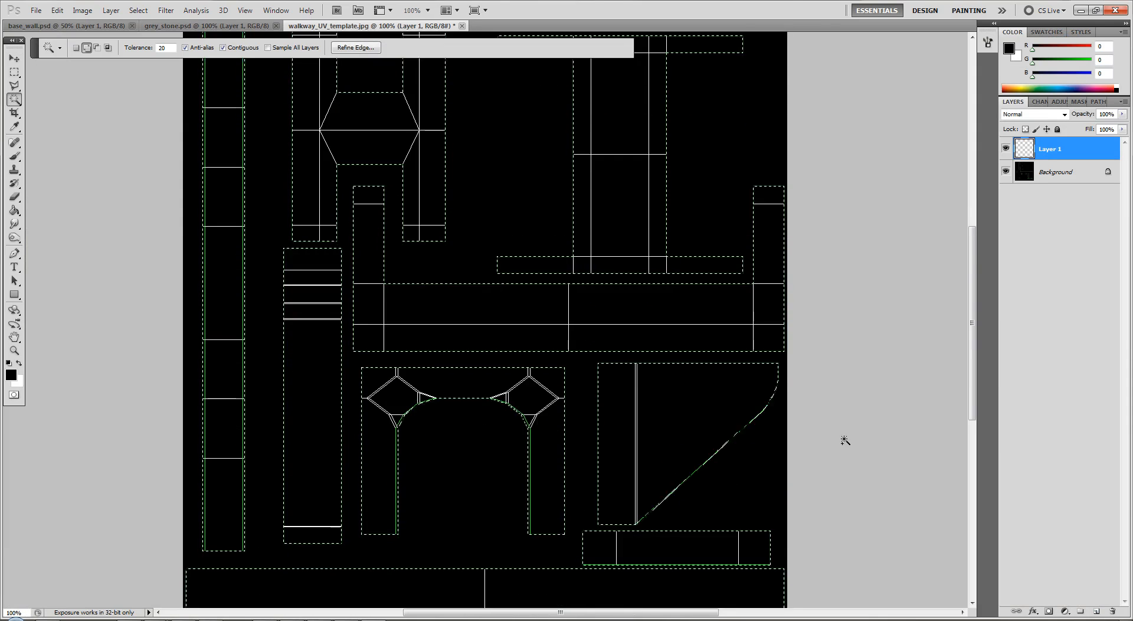
{"action": "left_click", "coordinate": [1005, 172]}
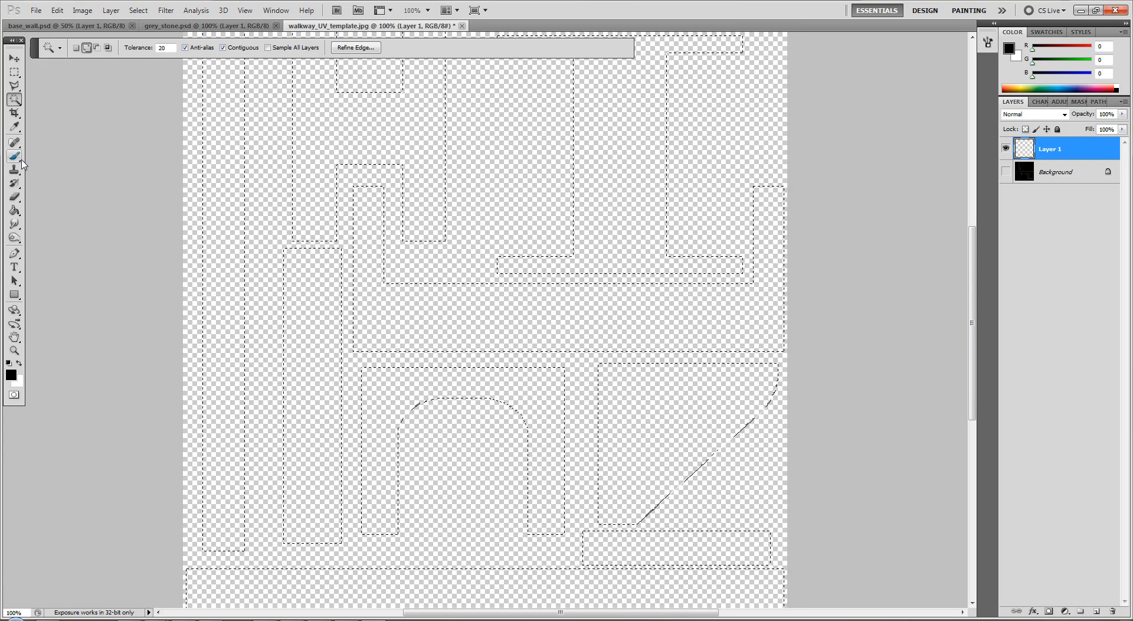
{"action": "left_click", "coordinate": [14, 211]}
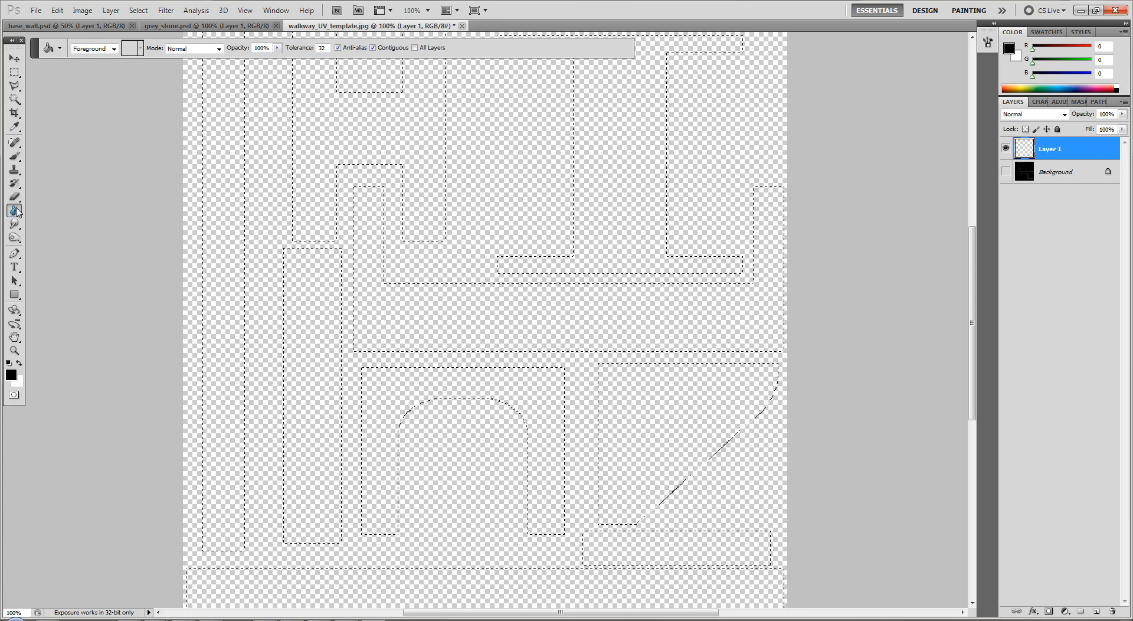
{"action": "left_click", "coordinate": [206, 161]}
{"action": "key", "text": "ctrl+minus"}
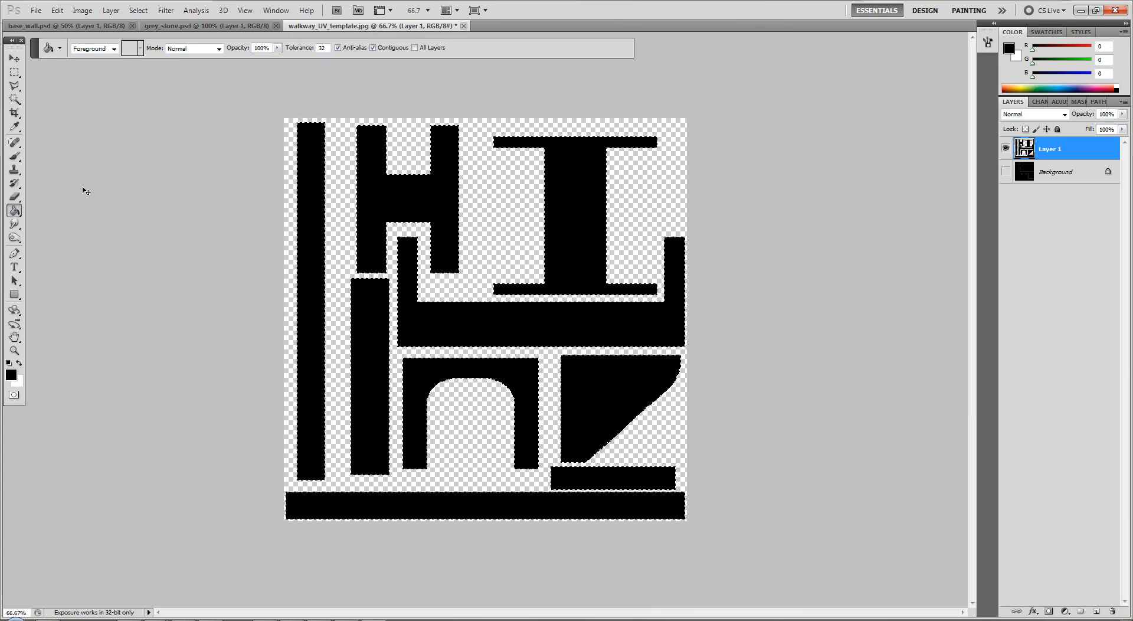
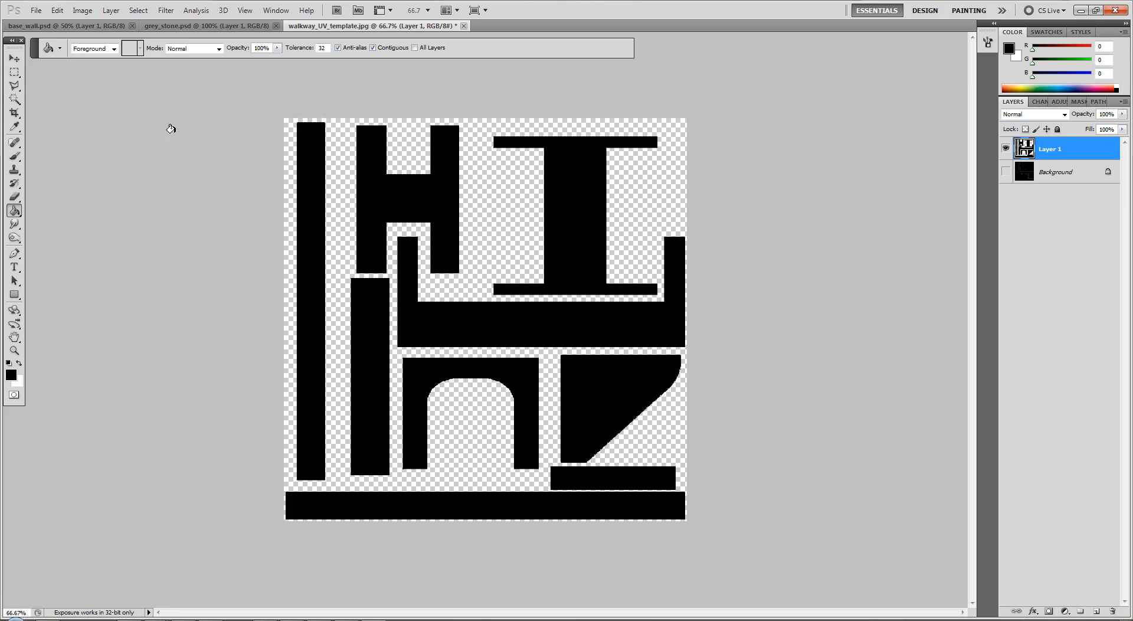
{"action": "left_click", "coordinate": [14, 72]}
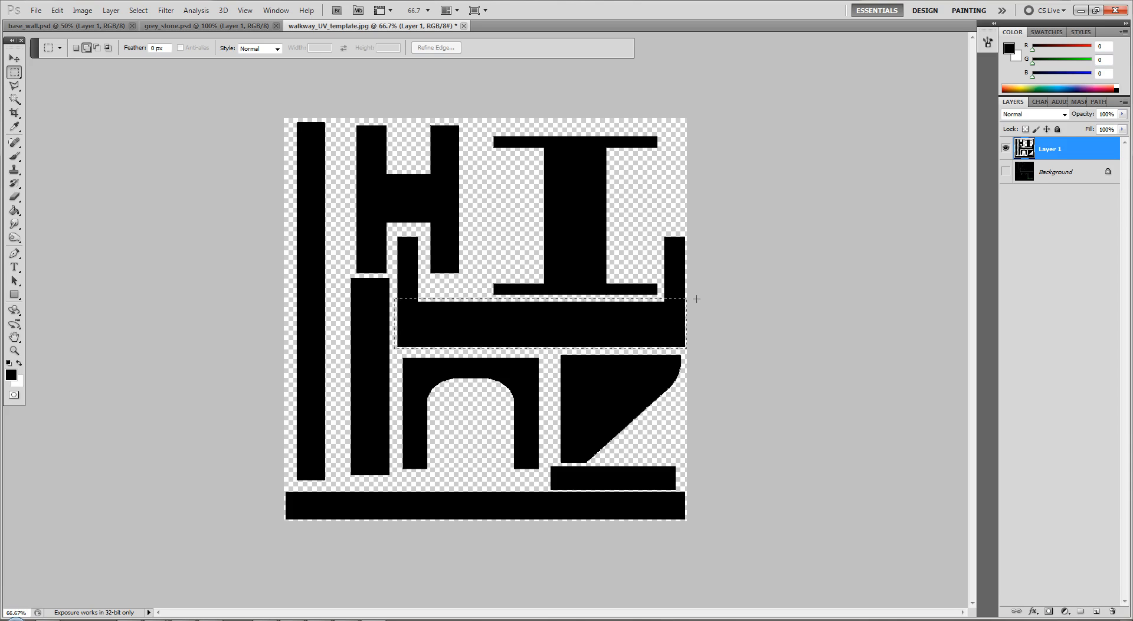
{"action": "left_click_drag", "start_coordinate": [677, 303], "coordinate": [676, 303]}
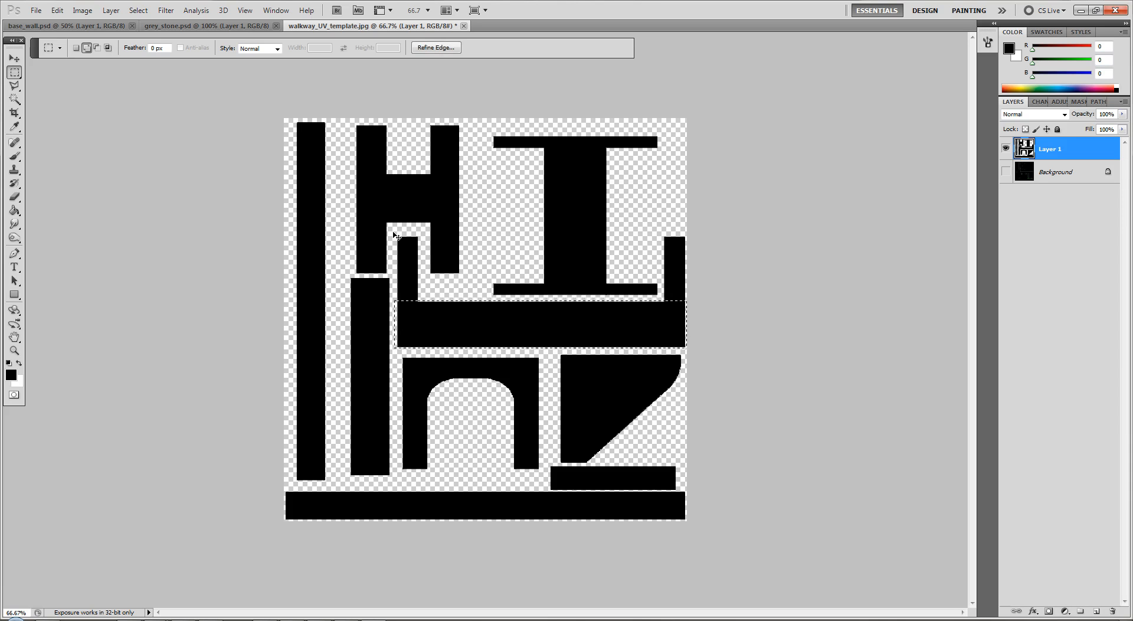
{"action": "mouse_move", "coordinate": [396, 240]}
{"action": "left_mouse_down", "text": "ctrl"}
{"action": "mouse_move", "coordinate": [408, 275]}
{"action": "mouse_move", "coordinate": [399, 262]}
{"action": "left_mouse_up", "text": "ctrl"}
{"action": "key", "text": "ctrl+z"}
{"action": "left_click_drag", "start_coordinate": [693, 317], "coordinate": [663, 229]}
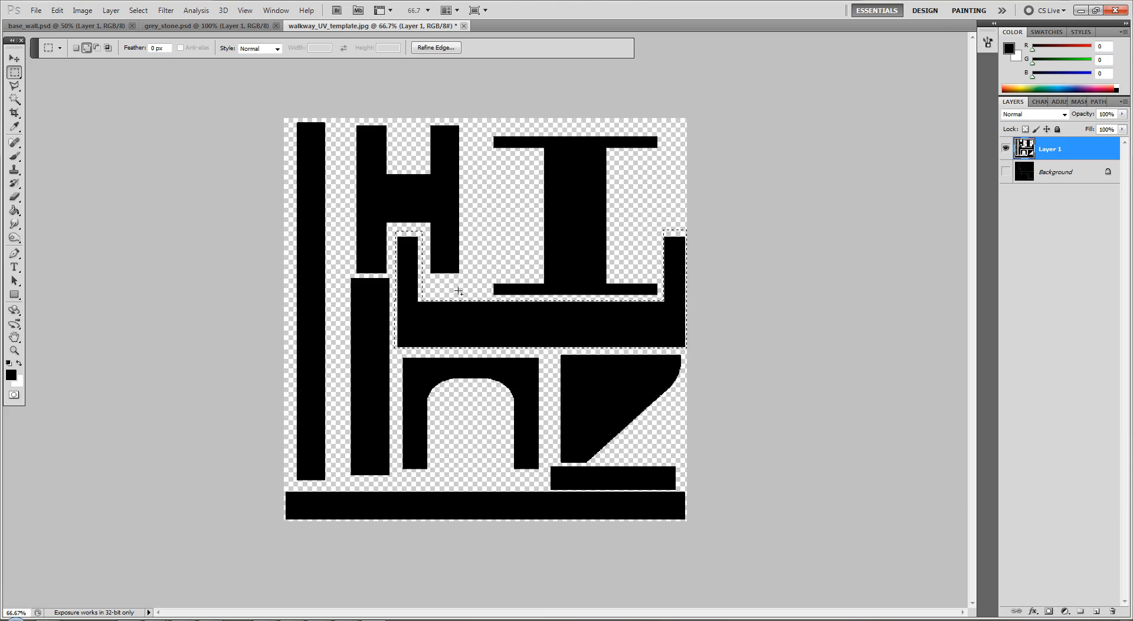
{"action": "key", "text": "ctrl+d"}
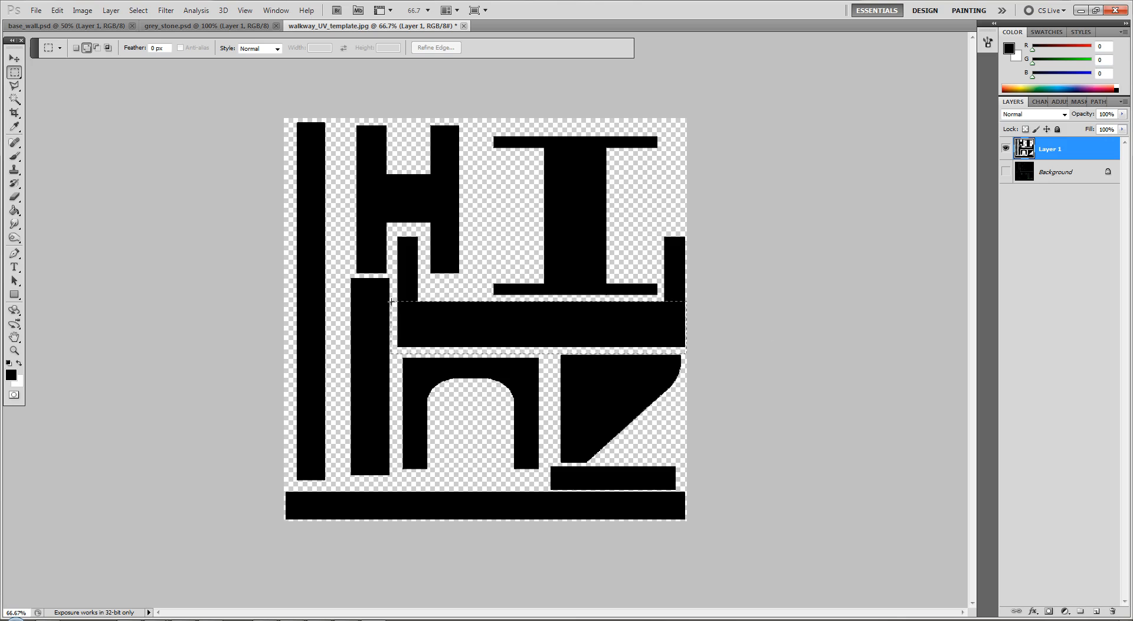
Marquee-select the long horizontal bar between the two short uprights, cut it to a new layer, and move it back beneath them
{"action": "left_click_drag", "start_coordinate": [391, 303], "coordinate": [391, 302]}
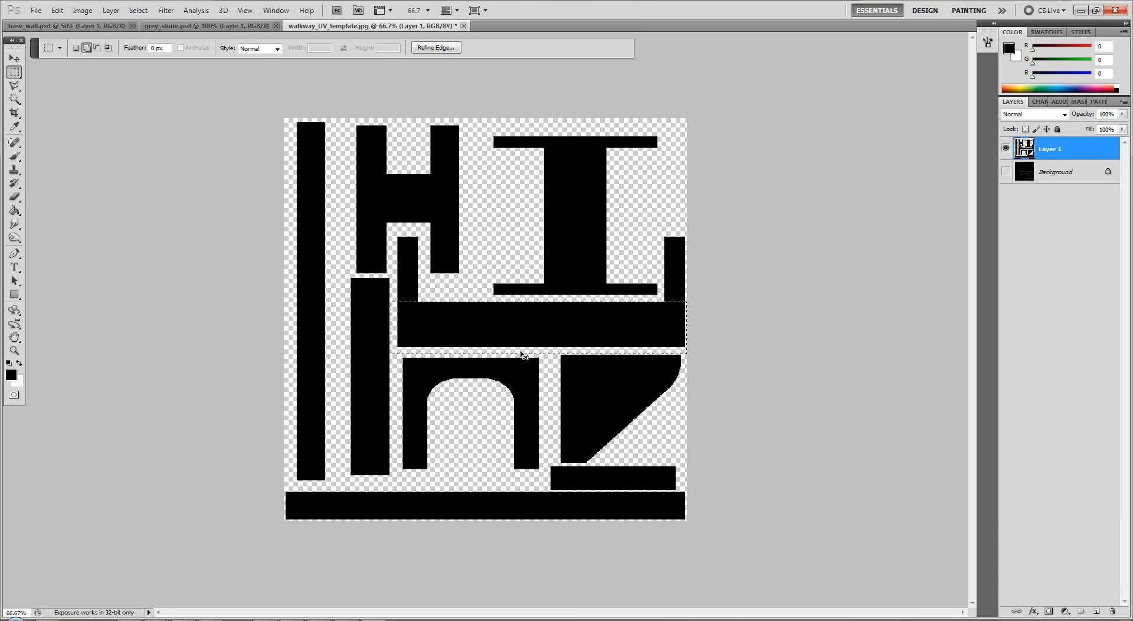
{"action": "key", "text": "ctrl+x"}
{"action": "key", "text": "ctrl+v"}
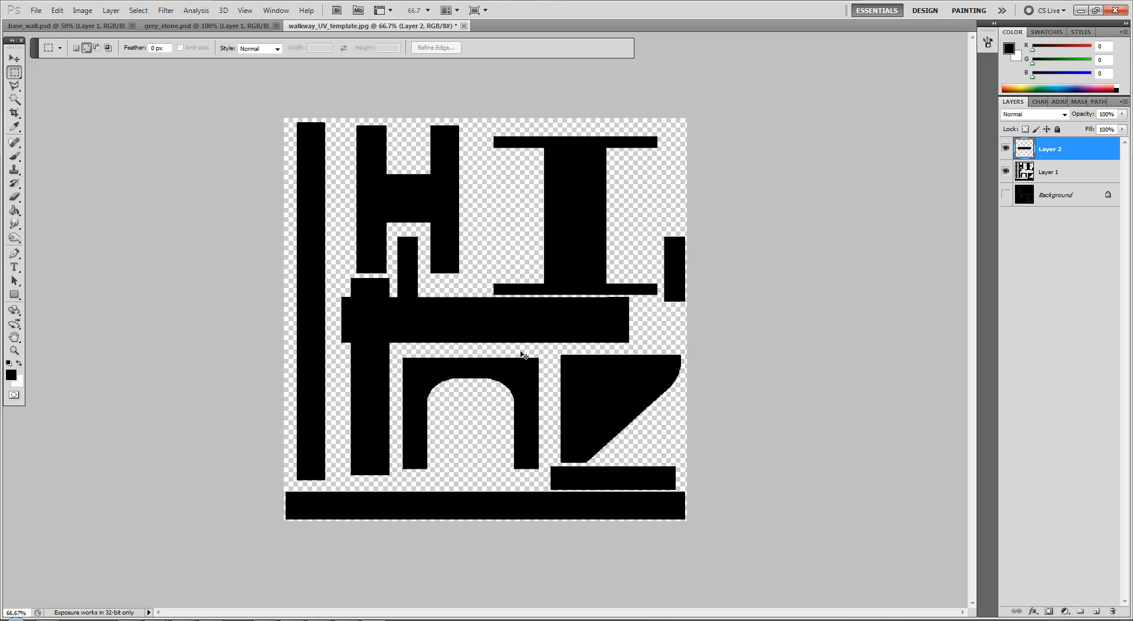
{"action": "key", "text": "v"}
{"action": "left_click_drag", "start_coordinate": [516, 339], "coordinate": [569, 336]}
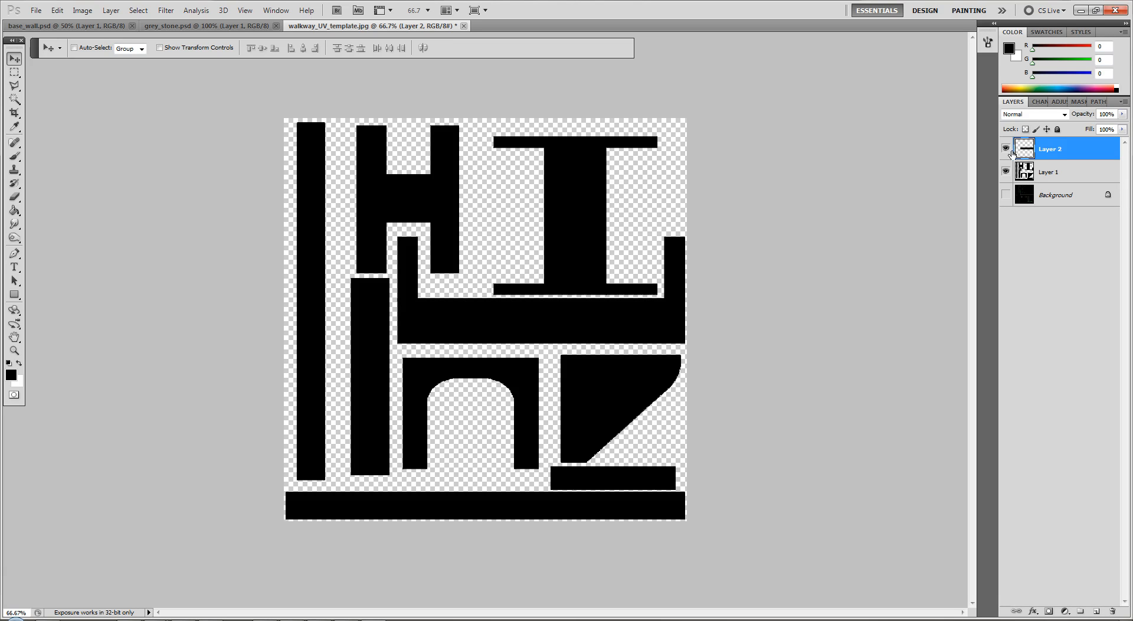
Hide Layer 1, show the Background UV template, and lower Layer 2's opacity to 51% to compare the bar with its shell outline
{"action": "left_click", "coordinate": [1005, 171]}
{"action": "left_click", "coordinate": [1006, 195]}
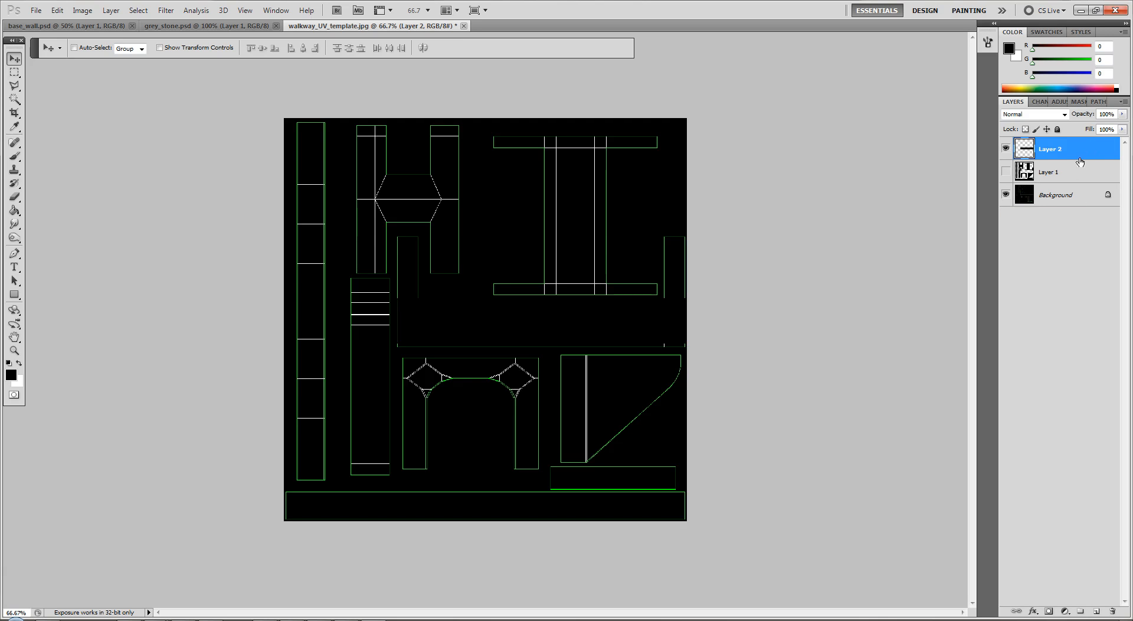
{"action": "left_click", "coordinate": [1121, 114]}
{"action": "left_click_drag", "start_coordinate": [1120, 126], "coordinate": [1093, 126]}
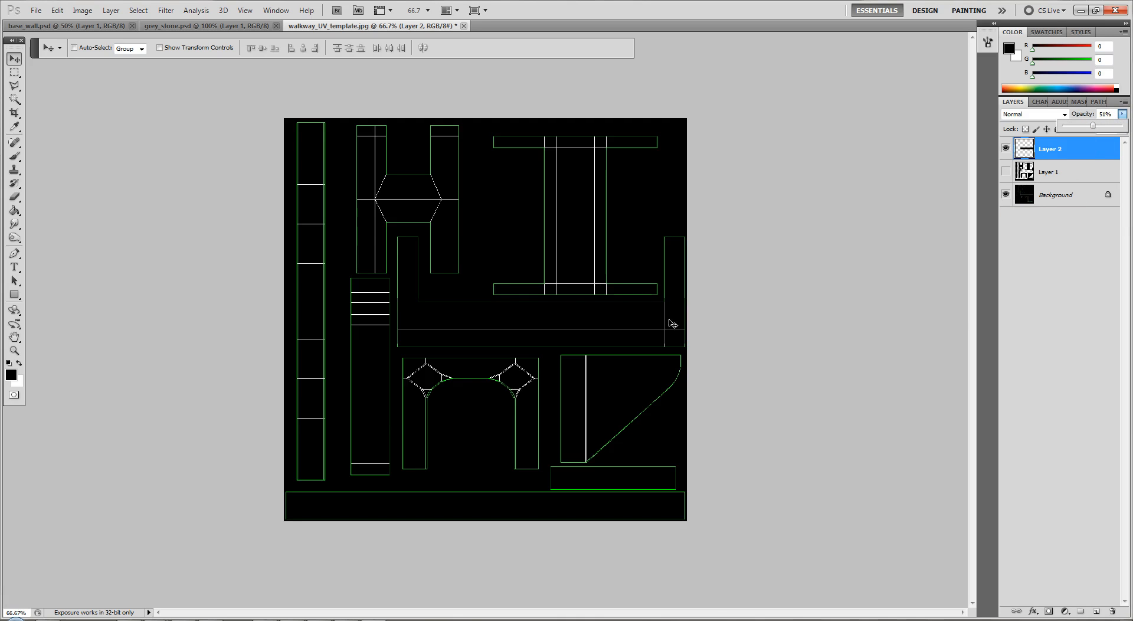
{"action": "key", "text": "ctrl+plus"}
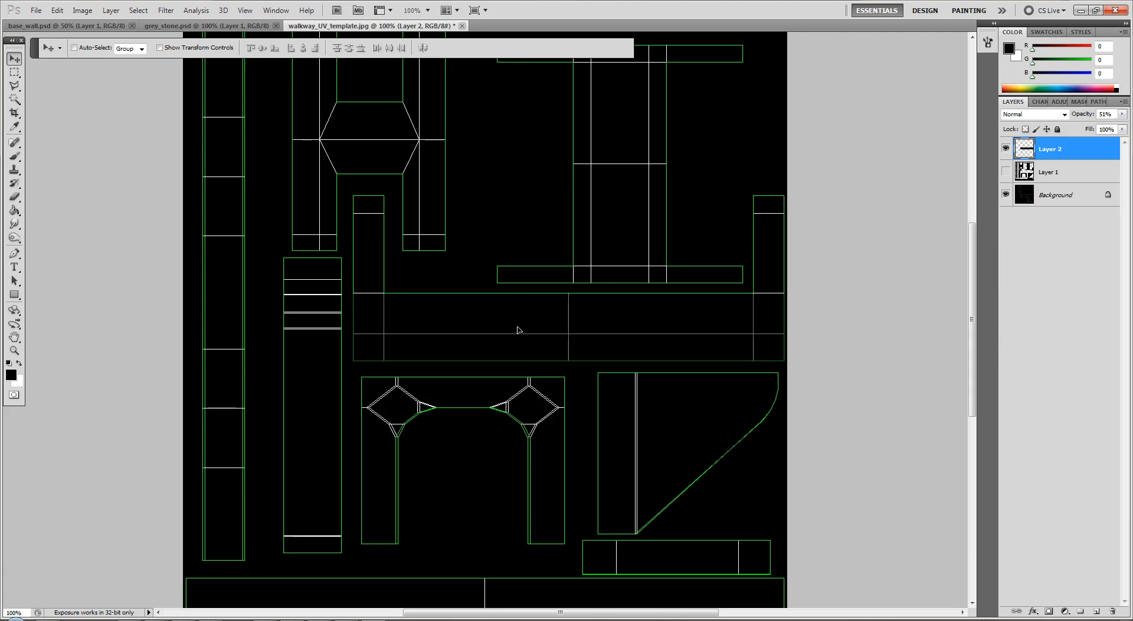
With Layer 1 shown and Background hidden, align the bar flush with its two uprights and restore its opacity to 100%
{"action": "left_click", "coordinate": [1007, 172]}
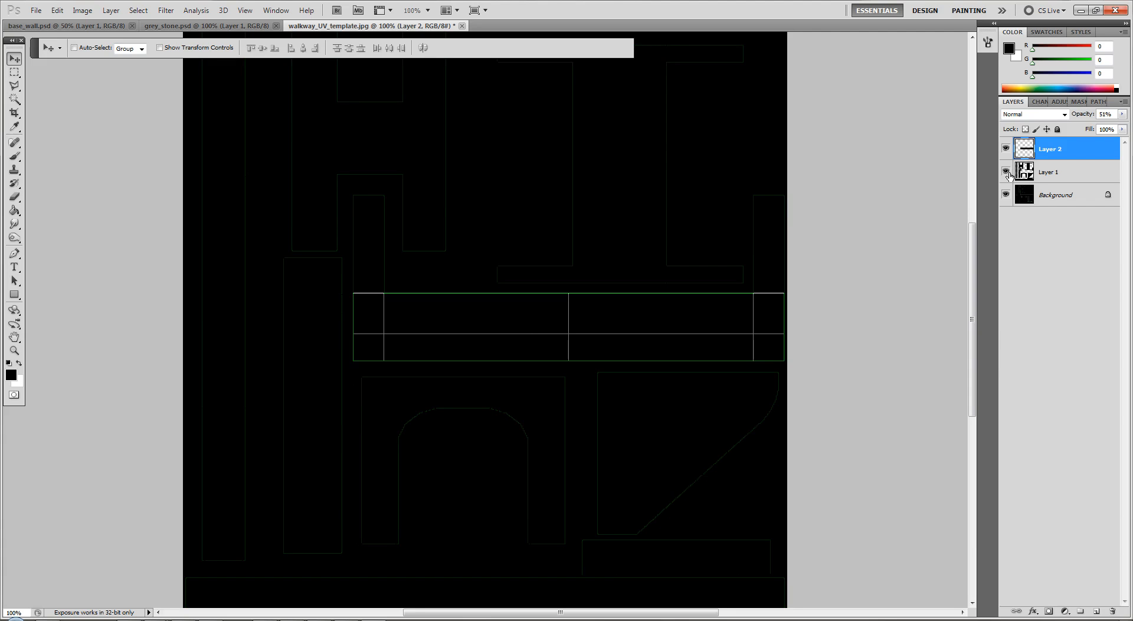
{"action": "left_click", "coordinate": [1005, 195]}
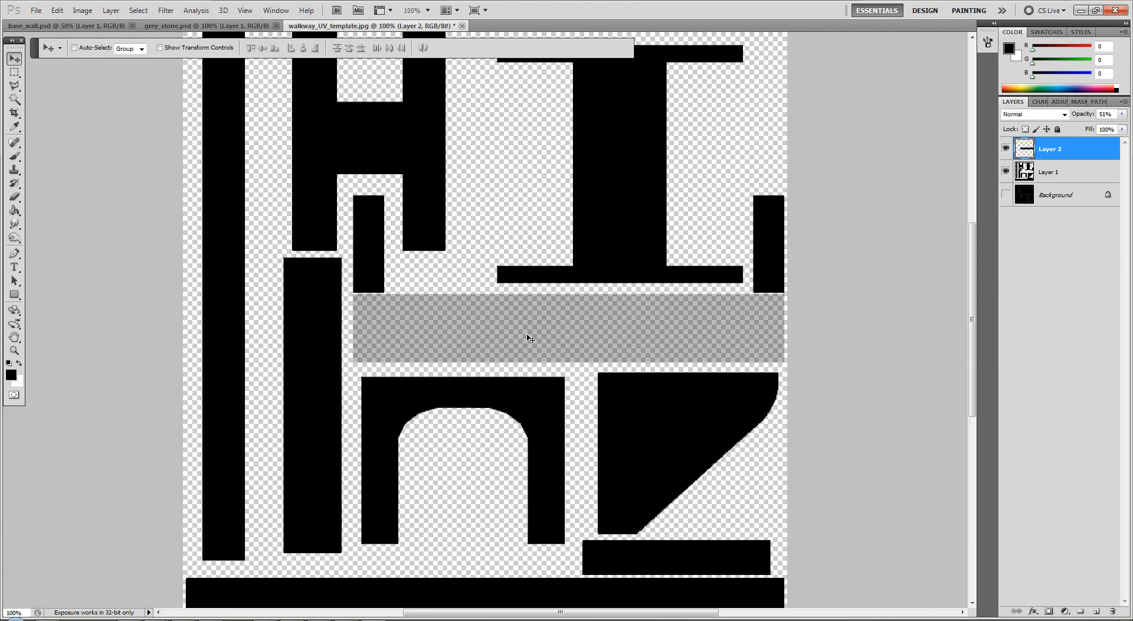
{"action": "left_click_drag", "start_coordinate": [527, 332], "coordinate": [527, 337]}
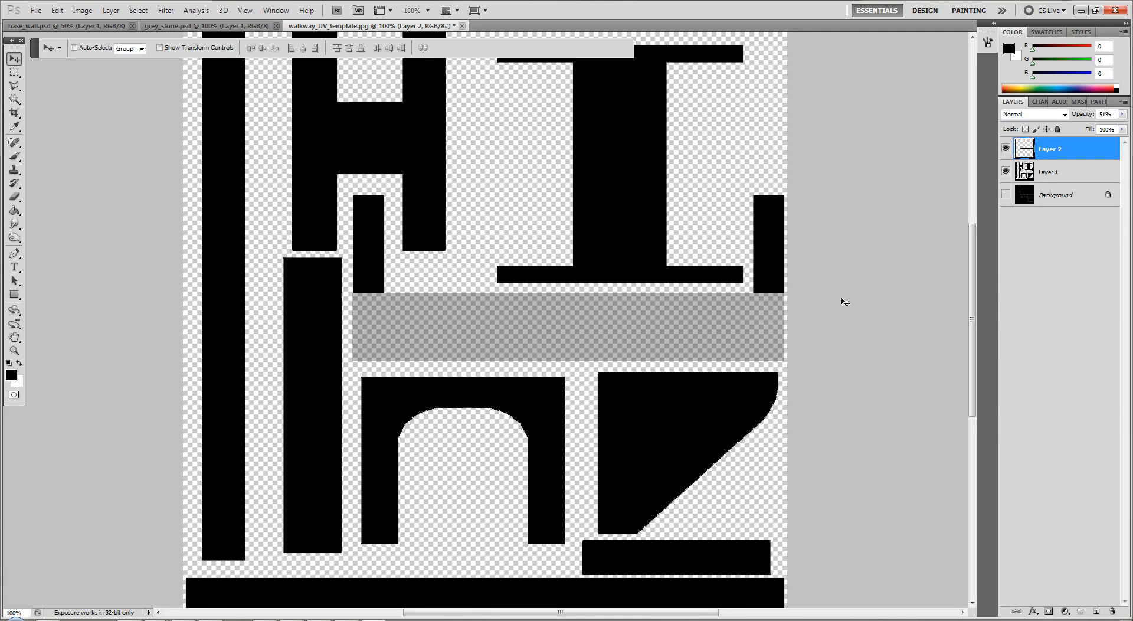
{"action": "left_click", "coordinate": [1122, 114]}
{"action": "left_click_drag", "start_coordinate": [1103, 126], "coordinate": [1125, 126]}
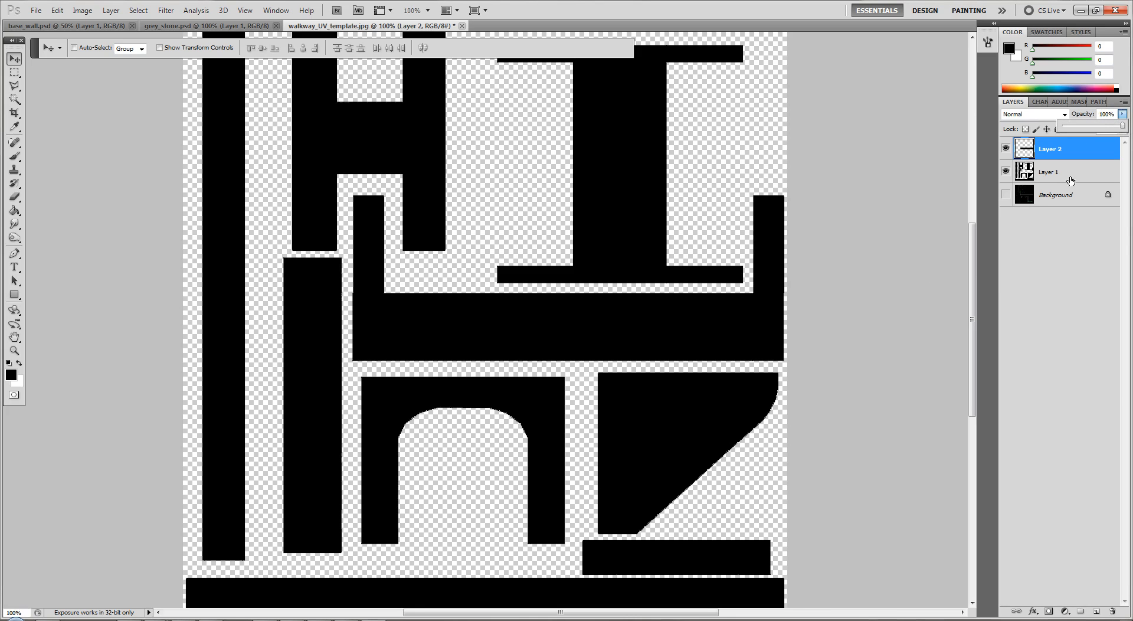
Rename Layer 1, which holds the remaining shell shapes, as stone_layer
{"action": "right_click", "coordinate": [1043, 172]}
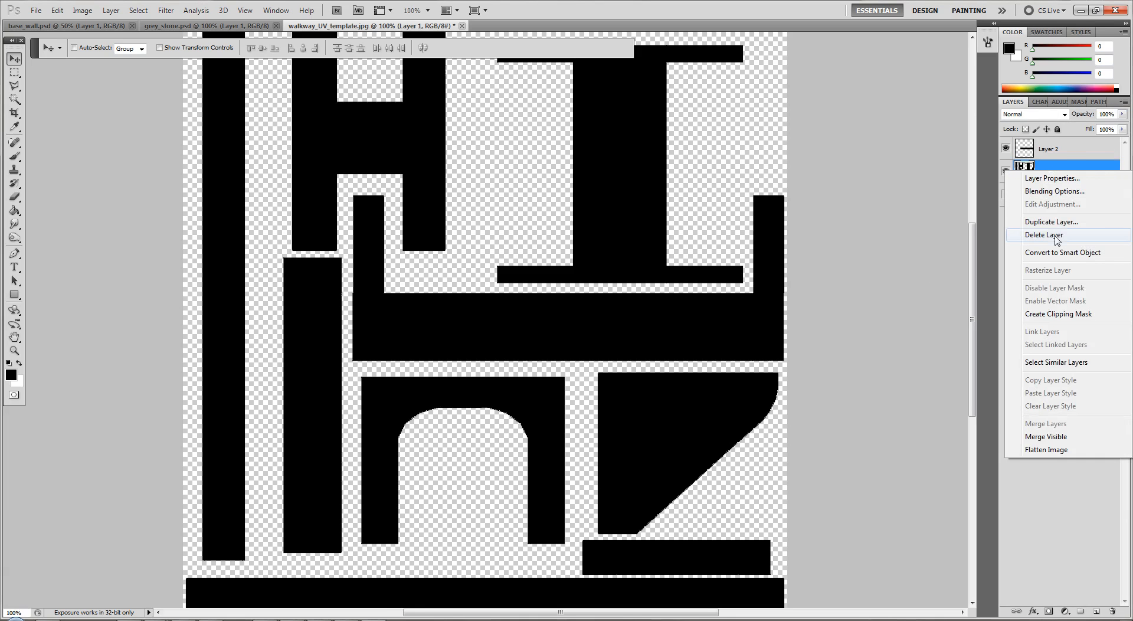
{"action": "left_click", "coordinate": [1054, 178]}
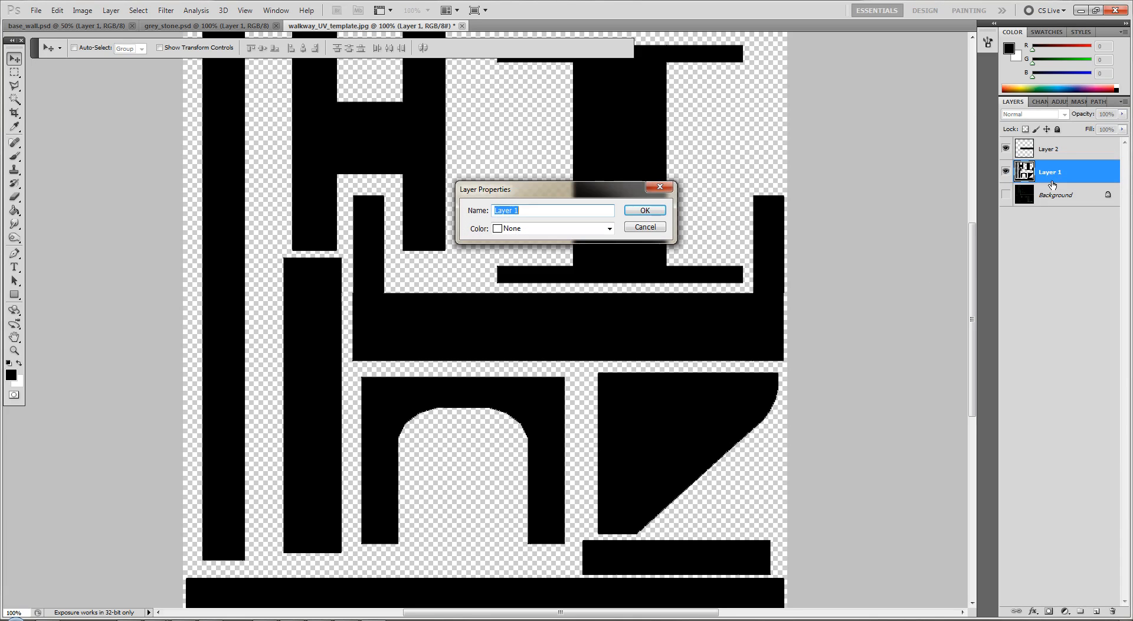
{"action": "type", "text": "stone"}
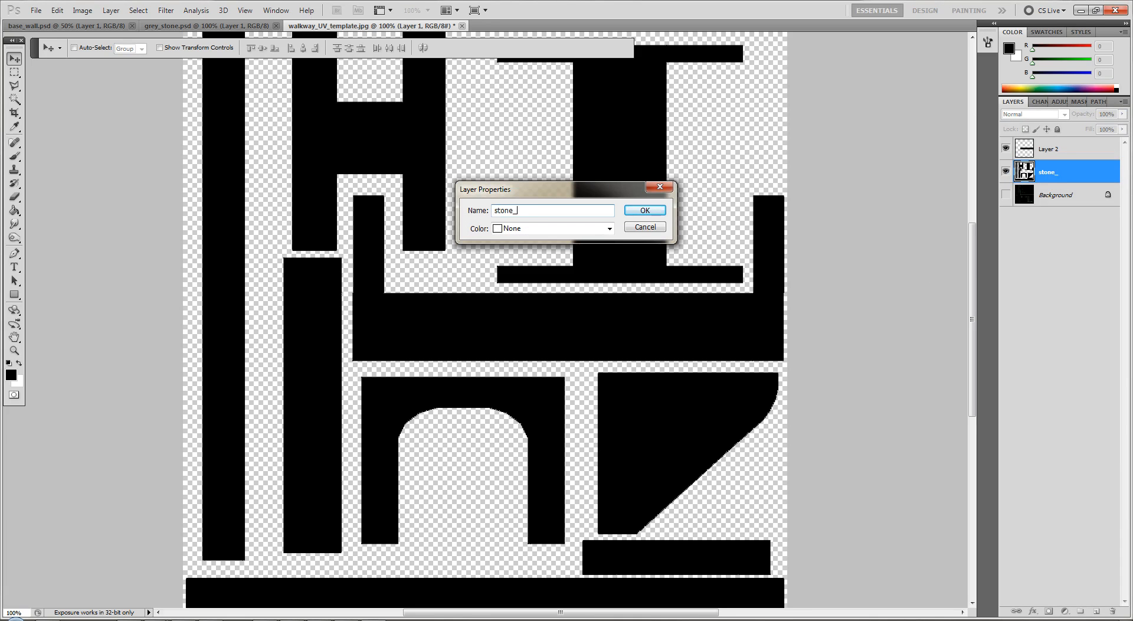
{"action": "type", "text": "_layer"}
{"action": "key", "text": "Return"}
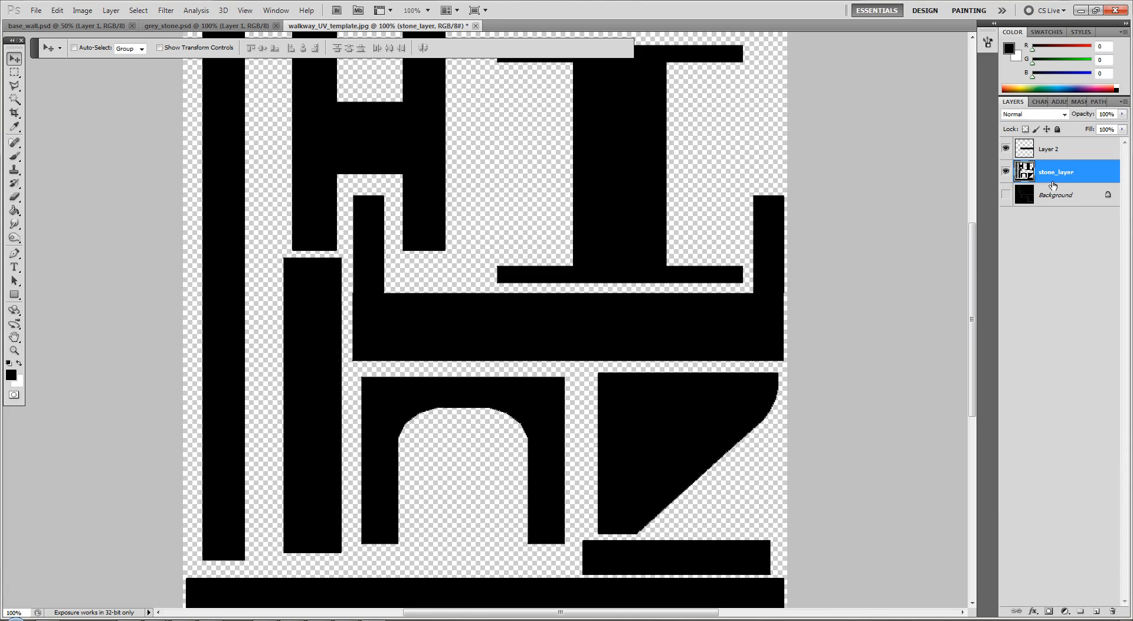
Rename Layer 2, which holds the separated horizontal bar, as brick_layer
{"action": "left_click", "coordinate": [1054, 151]}
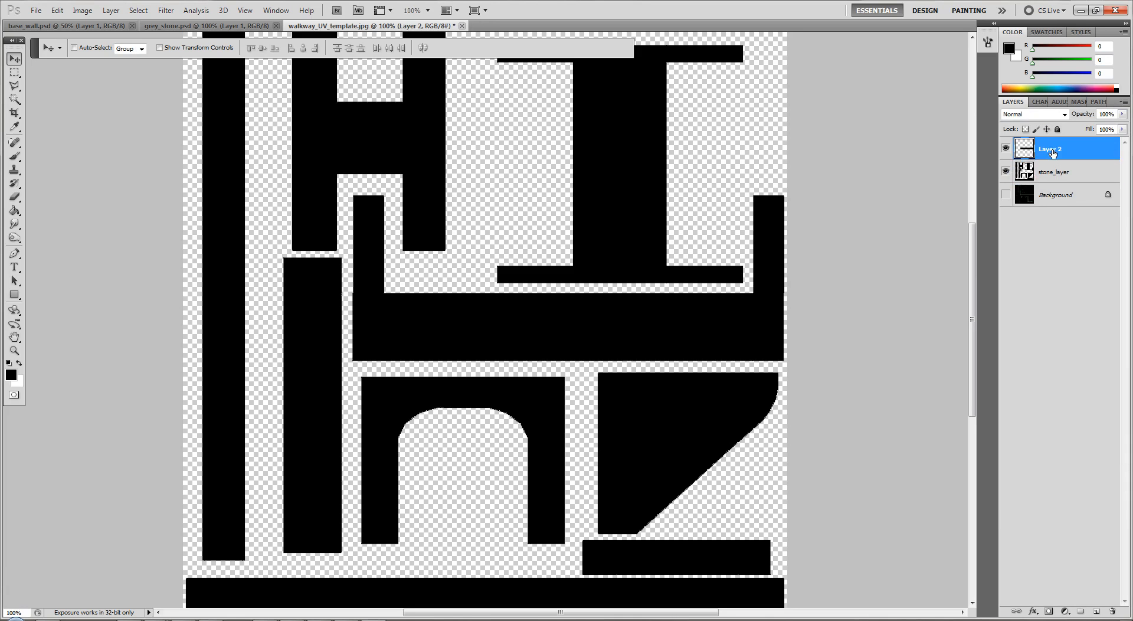
{"action": "right_click", "coordinate": [1055, 152]}
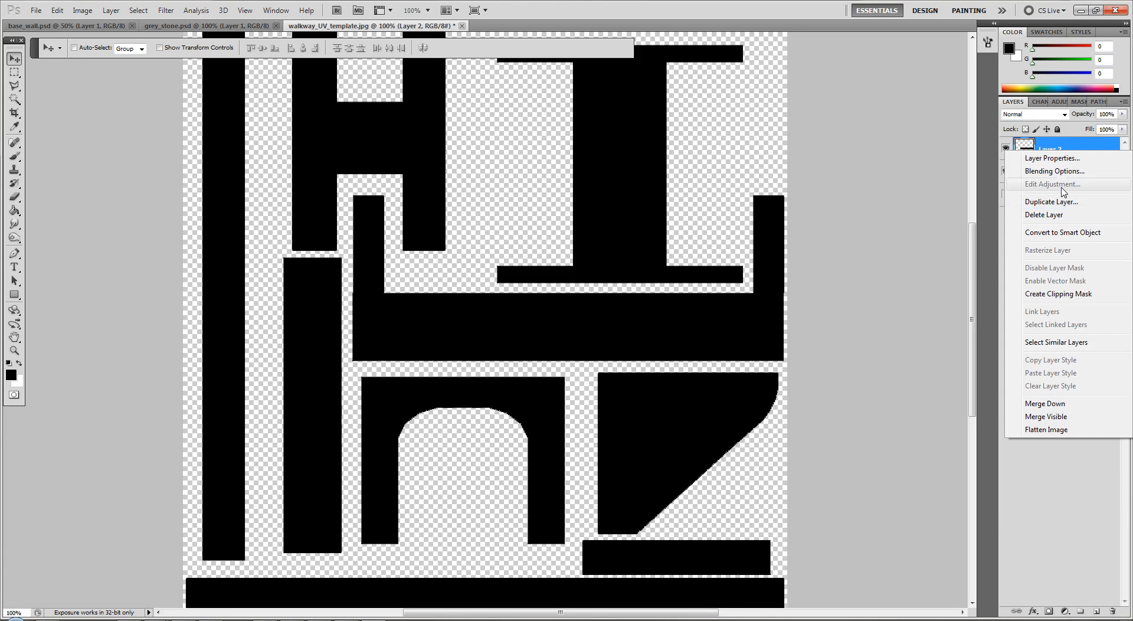
{"action": "left_click", "coordinate": [1052, 158]}
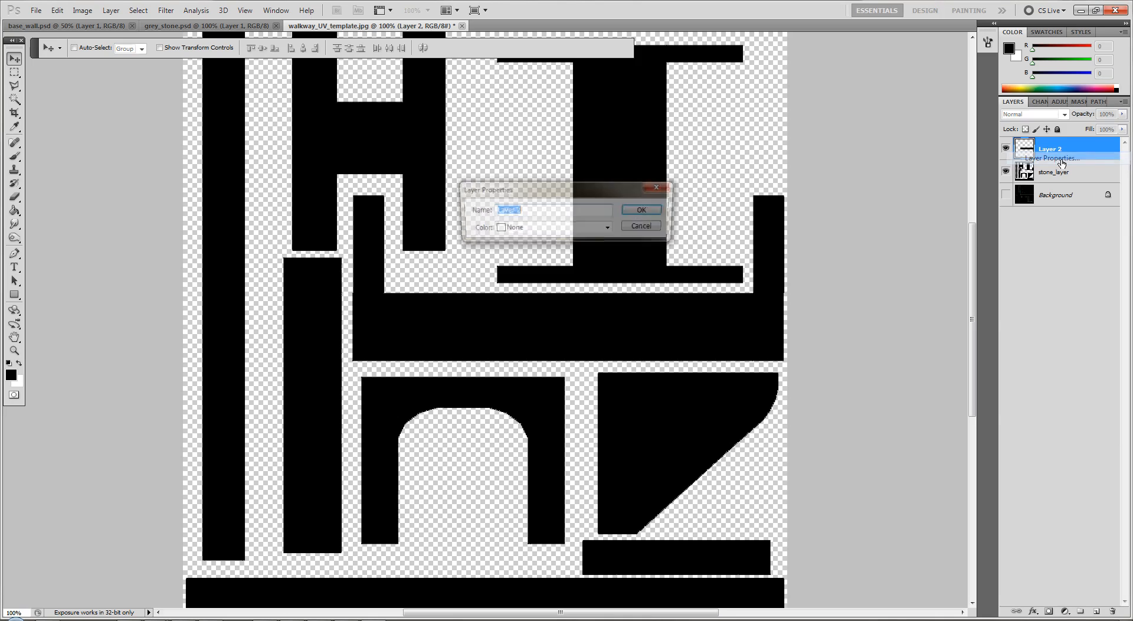
{"action": "type", "text": "brick_layer"}
{"action": "key", "text": "Return"}
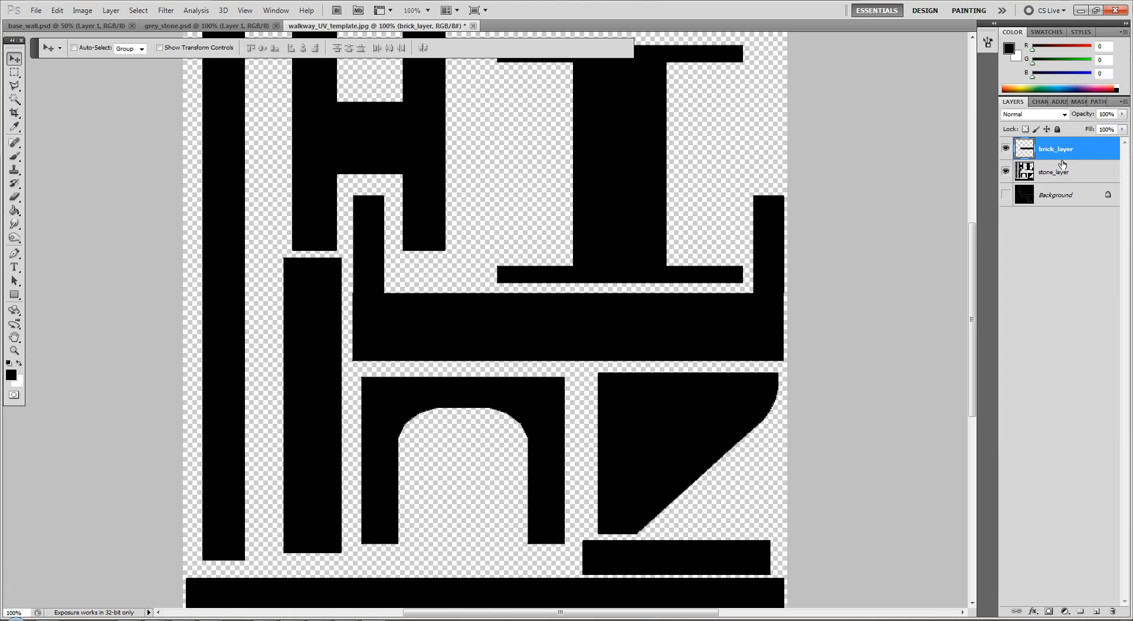
Copy the brick texture from base_wall.psd above brick_layer, clip it to that layer, and position two brick rows inside the bar
{"action": "left_click", "coordinate": [88, 27]}
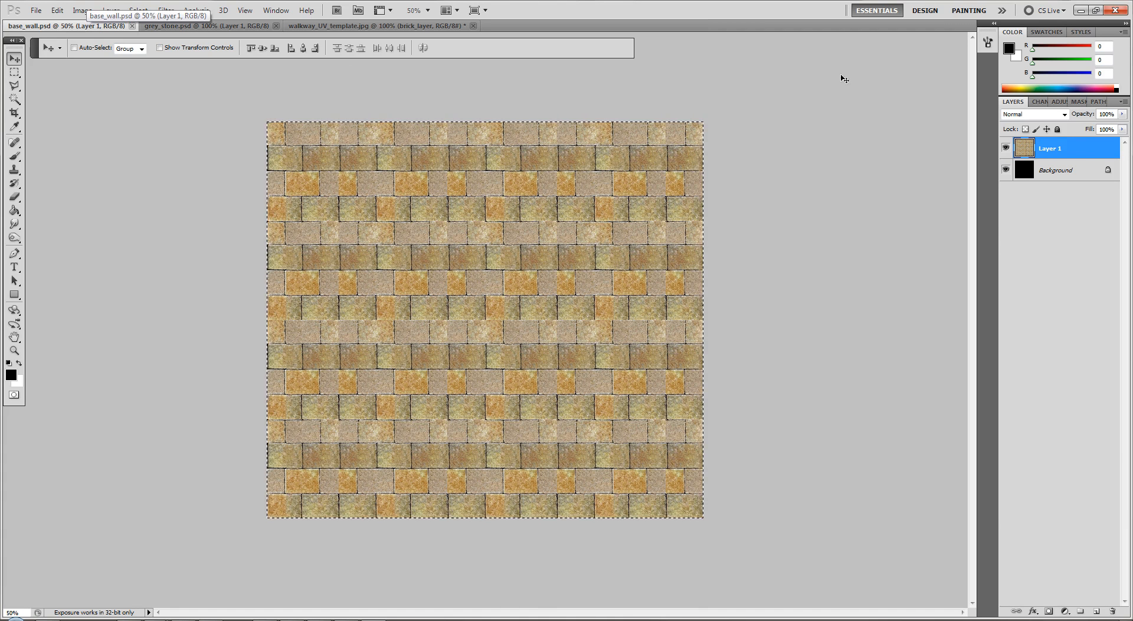
{"action": "left_click", "coordinate": [425, 28]}
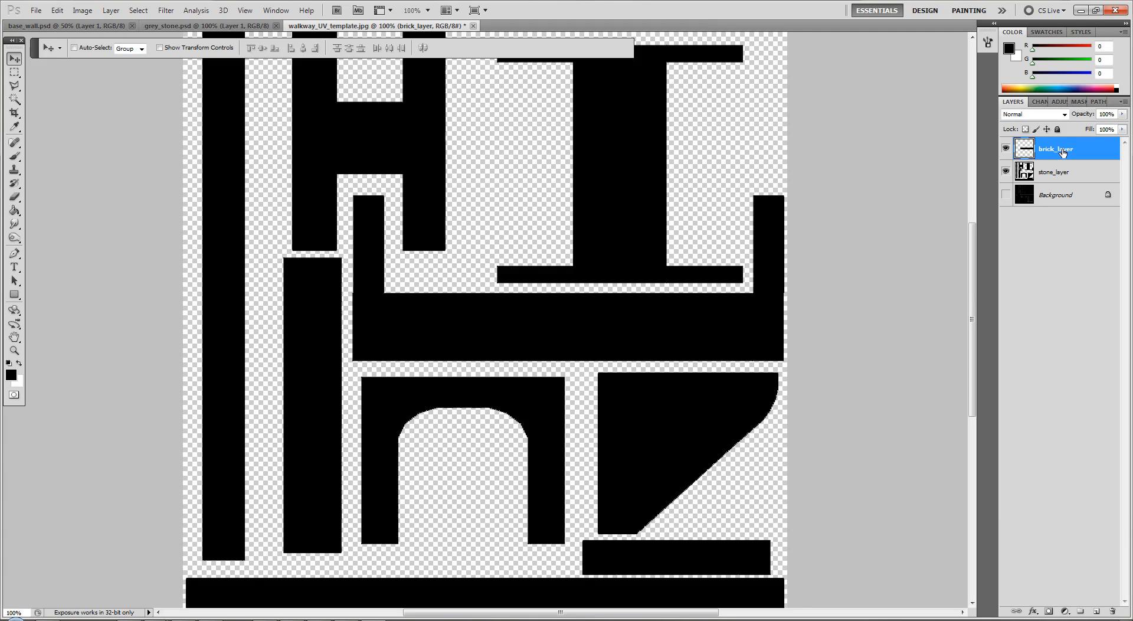
{"action": "key", "text": "ctrl+v"}
{"action": "right_click", "coordinate": [1062, 152]}
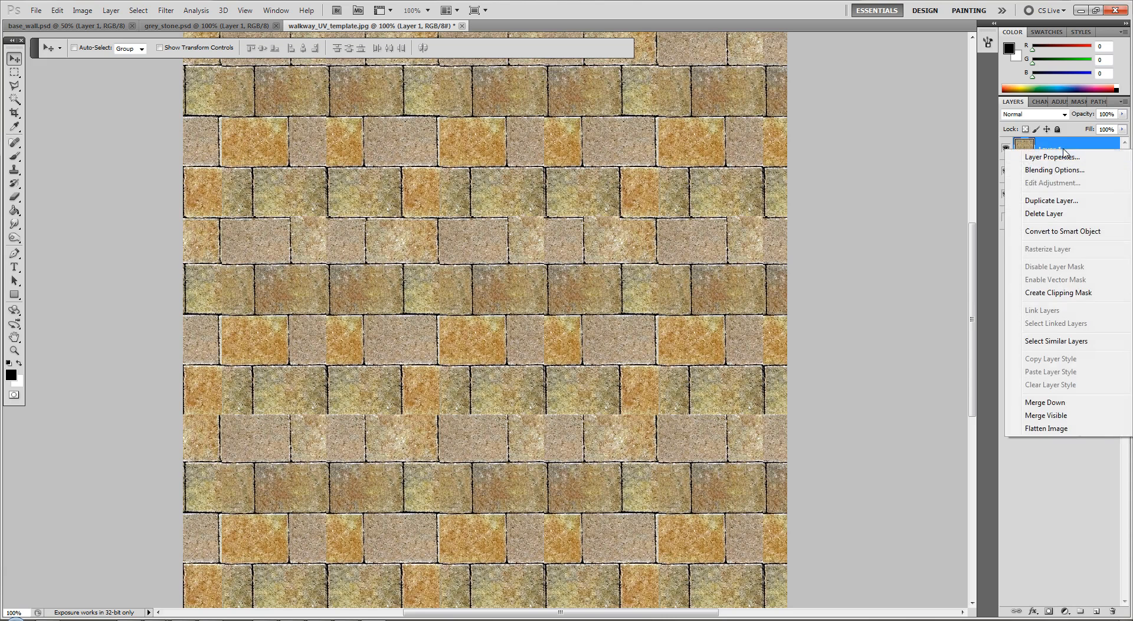
{"action": "left_click", "coordinate": [1066, 293]}
{"action": "left_click_drag", "start_coordinate": [663, 329], "coordinate": [638, 342]}
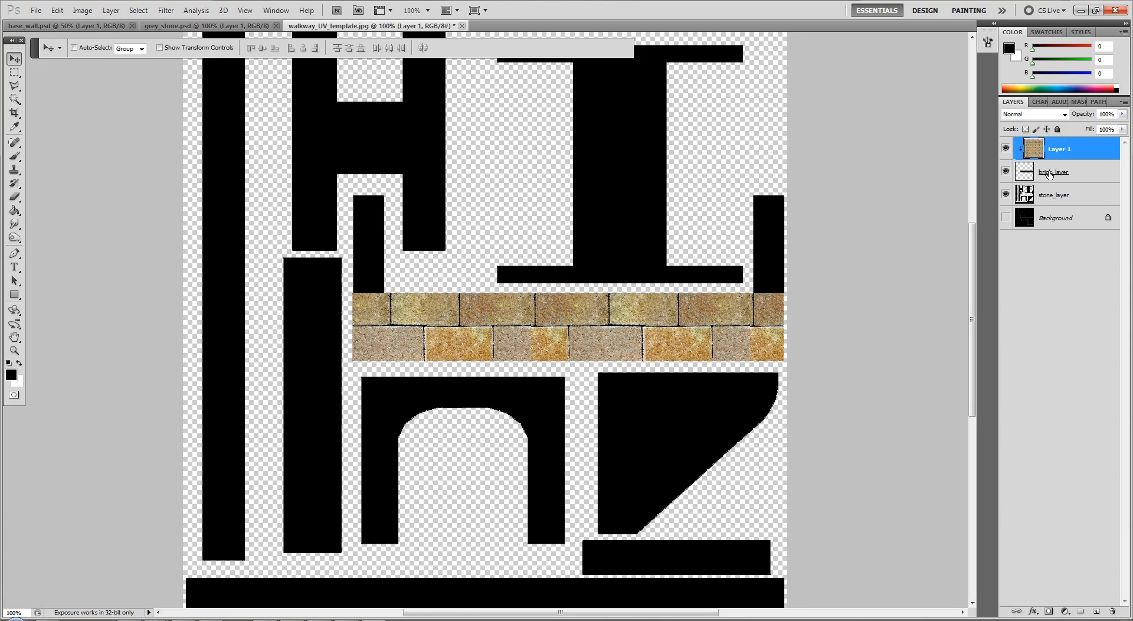
Make stone_layer active, select the entire grey_stone.psd texture for copying, and return to walkway_UV_template.jpg
{"action": "left_click", "coordinate": [1046, 194]}
{"action": "left_click", "coordinate": [195, 27]}
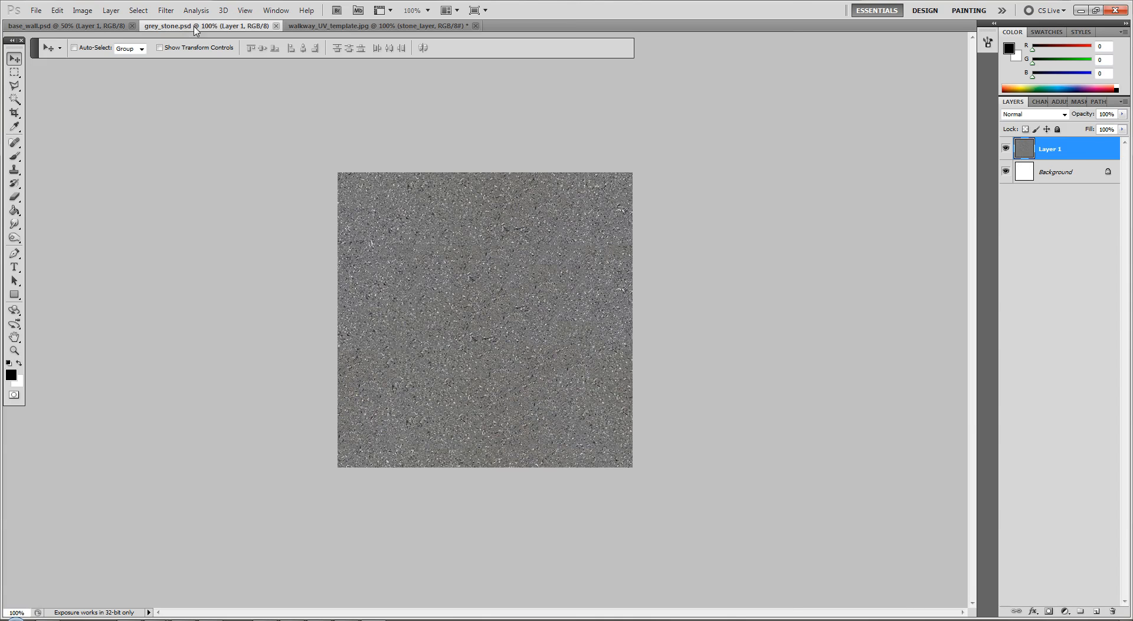
{"action": "key", "text": "ctrl+a"}
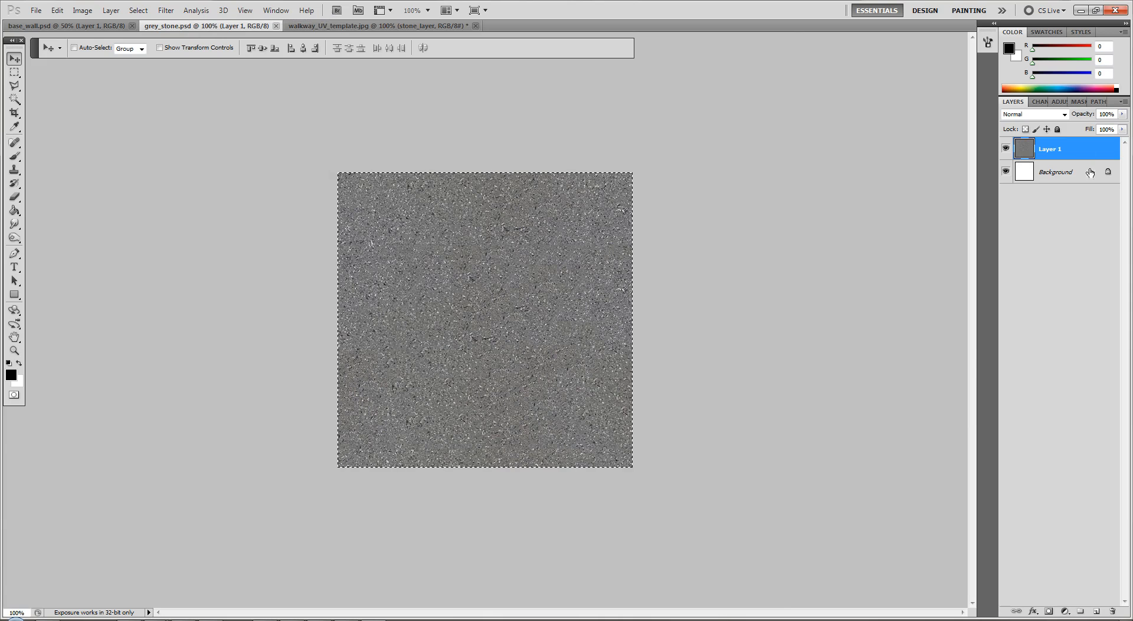
{"action": "left_click", "coordinate": [413, 26]}
Hide brick_layer, then paste copies of the grey stone texture above stone_layer and arrange them edge to edge across the canvas's upper half
{"action": "scroll", "coordinate": [939, 324], "scroll_direction": "up", "scroll_amount": 2}
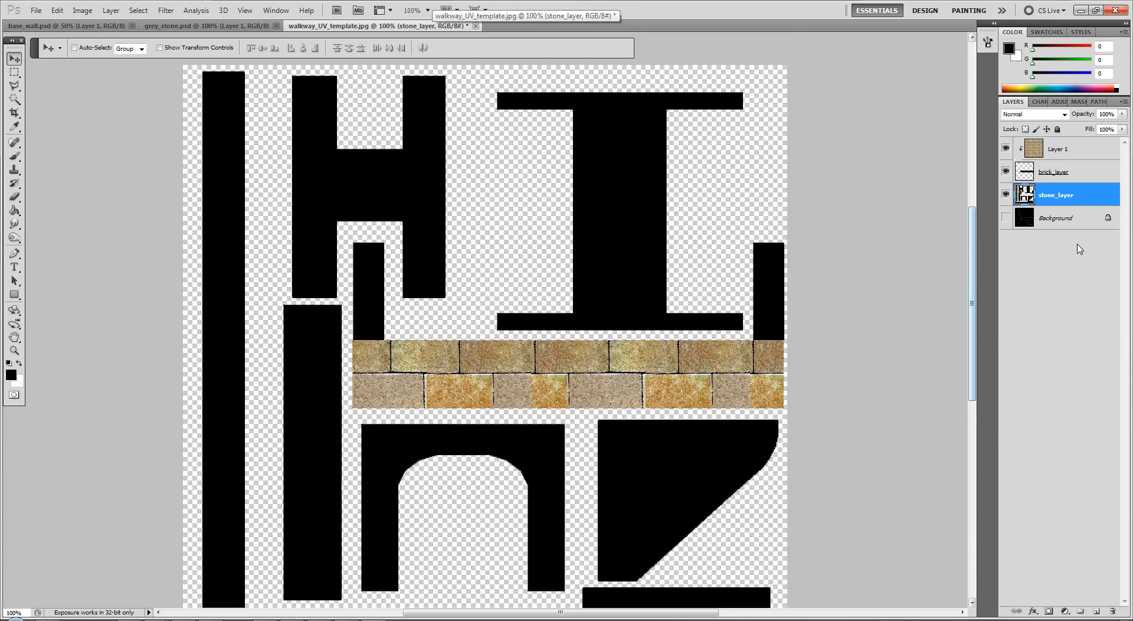
{"action": "scroll", "coordinate": [1071, 270], "scroll_direction": "up", "scroll_amount": 1}
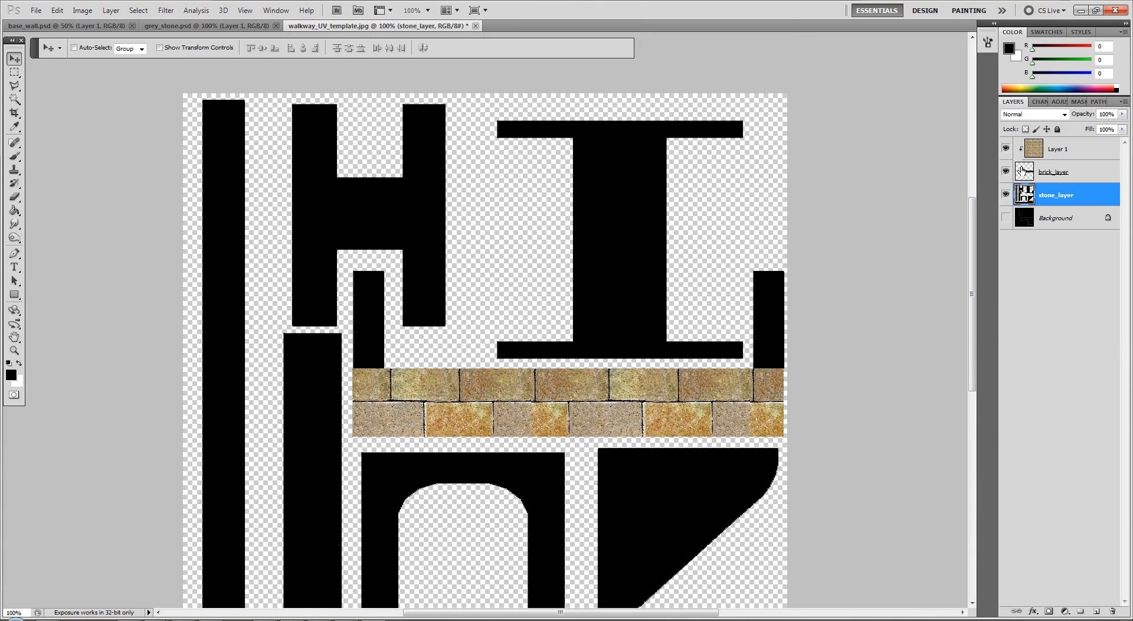
{"action": "left_click", "coordinate": [1005, 171]}
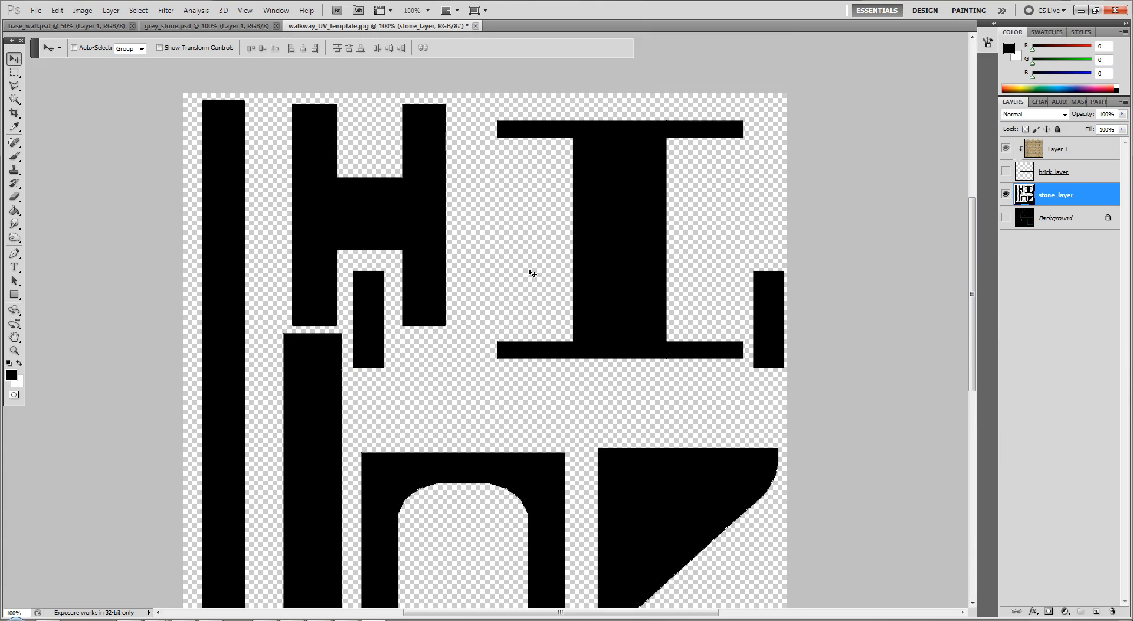
{"action": "key", "text": "ctrl+v"}
{"action": "left_click_drag", "start_coordinate": [472, 284], "coordinate": [467, 178]}
{"action": "key", "text": "ctrl+v"}
{"action": "key", "text": "ctrl+v"}
{"action": "left_click_drag", "start_coordinate": [565, 275], "coordinate": [808, 303]}
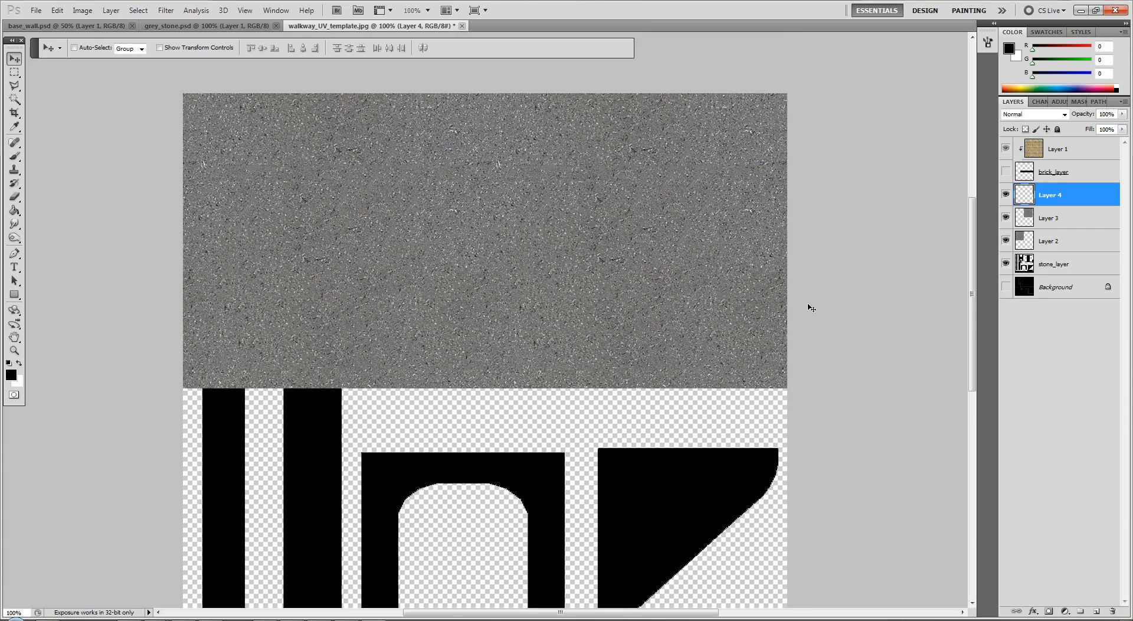
Paste two more grey stone tiles and place them side by side to cover the lower half of the canvas
{"action": "scroll", "coordinate": [810, 306], "scroll_direction": "down", "scroll_amount": 5}
{"action": "key", "text": "ctrl+v"}
{"action": "left_click_drag", "start_coordinate": [470, 349], "coordinate": [339, 385]}
{"action": "key", "text": "ctrl+v"}
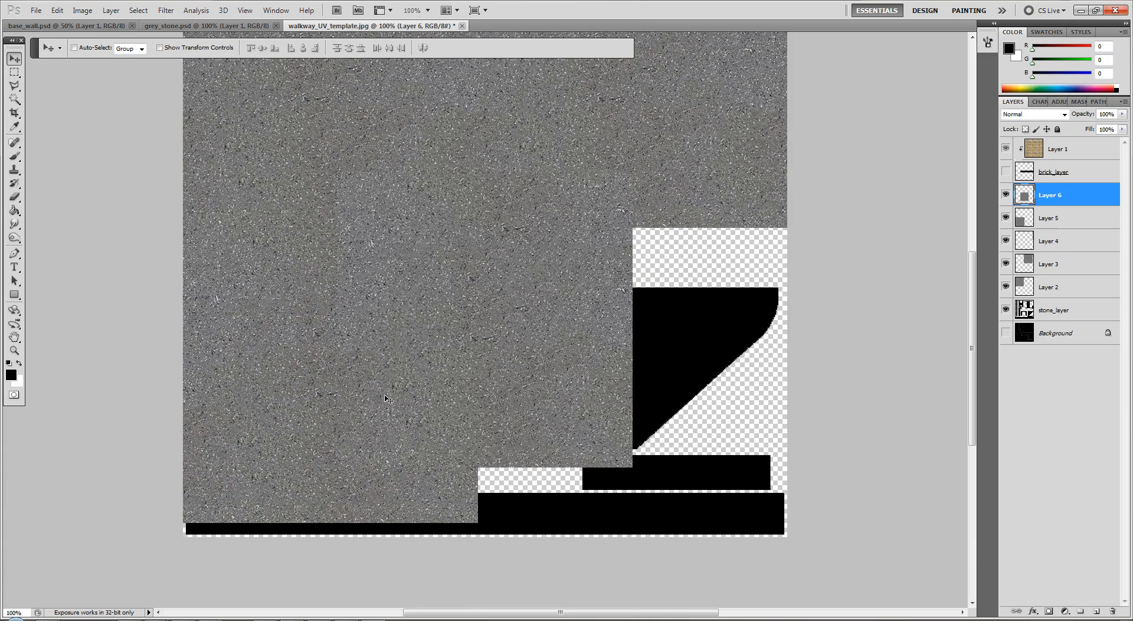
{"action": "left_click_drag", "start_coordinate": [407, 325], "coordinate": [847, 429]}
Paste more grey stone tiles and arrange them over the uncovered lower-right area and the strip along the canvas's bottom edge
{"action": "key", "text": "ctrl+v"}
{"action": "key", "text": "ctrl+v"}
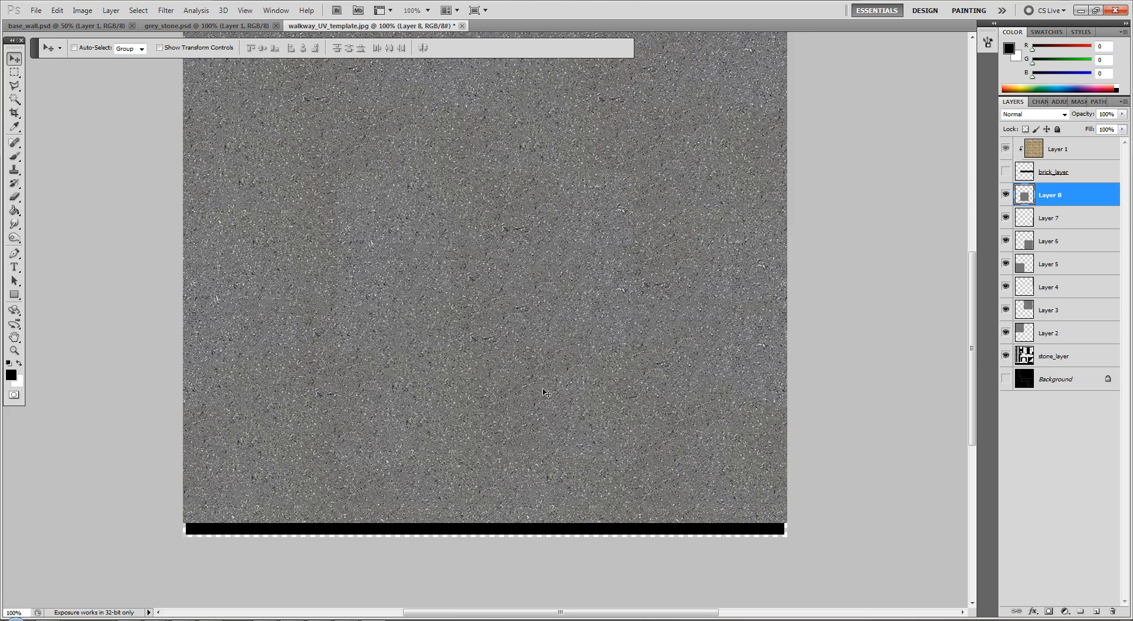
{"action": "left_click_drag", "start_coordinate": [537, 248], "coordinate": [361, 459]}
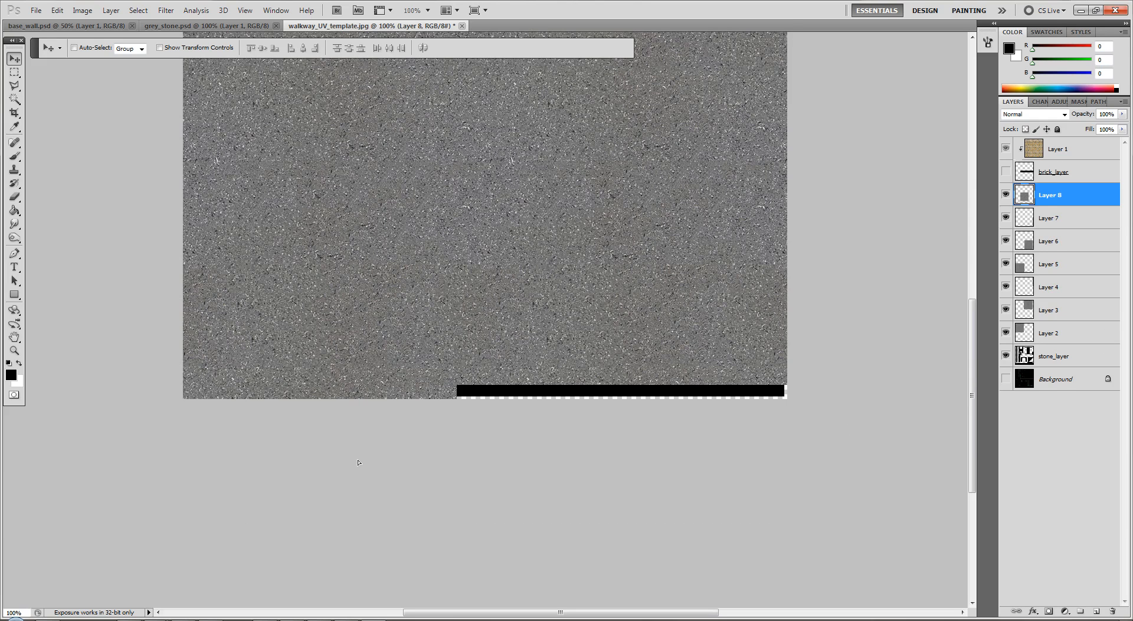
{"action": "key", "text": "ctrl+v"}
{"action": "left_click_drag", "start_coordinate": [436, 225], "coordinate": [562, 505]}
{"action": "left_click_drag", "start_coordinate": [505, 204], "coordinate": [857, 459]}
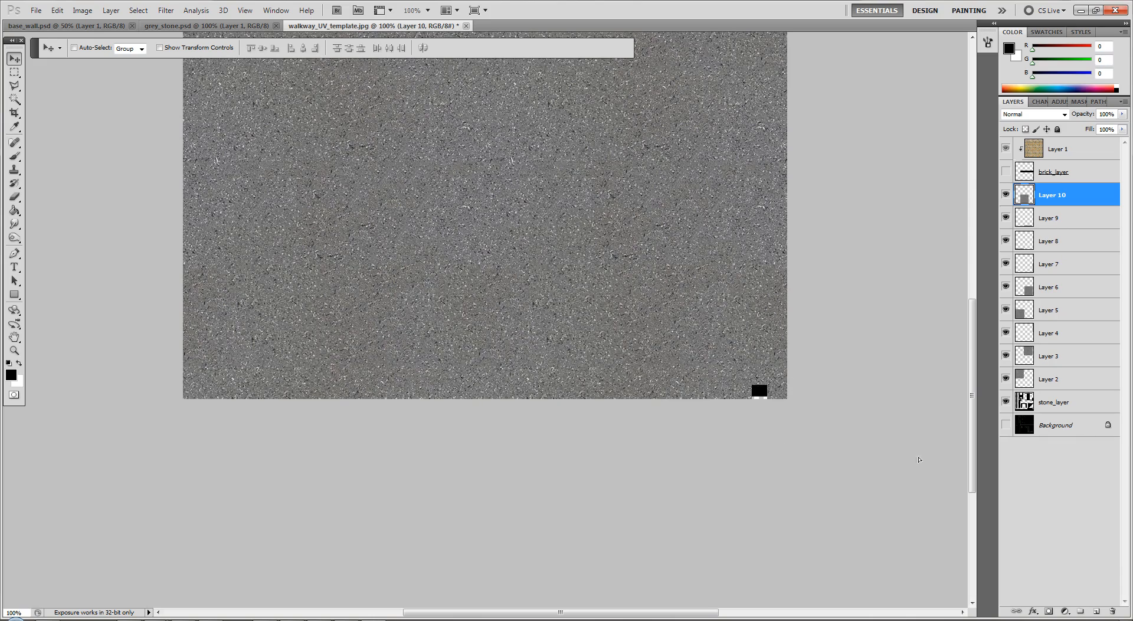
Merge all the pasted grey stone tiles into one layer and clip it to stone_layer
{"action": "scroll", "coordinate": [894, 446], "scroll_direction": "up", "scroll_amount": 3}
{"action": "scroll", "coordinate": [894, 444], "scroll_direction": "up", "scroll_amount": 8}
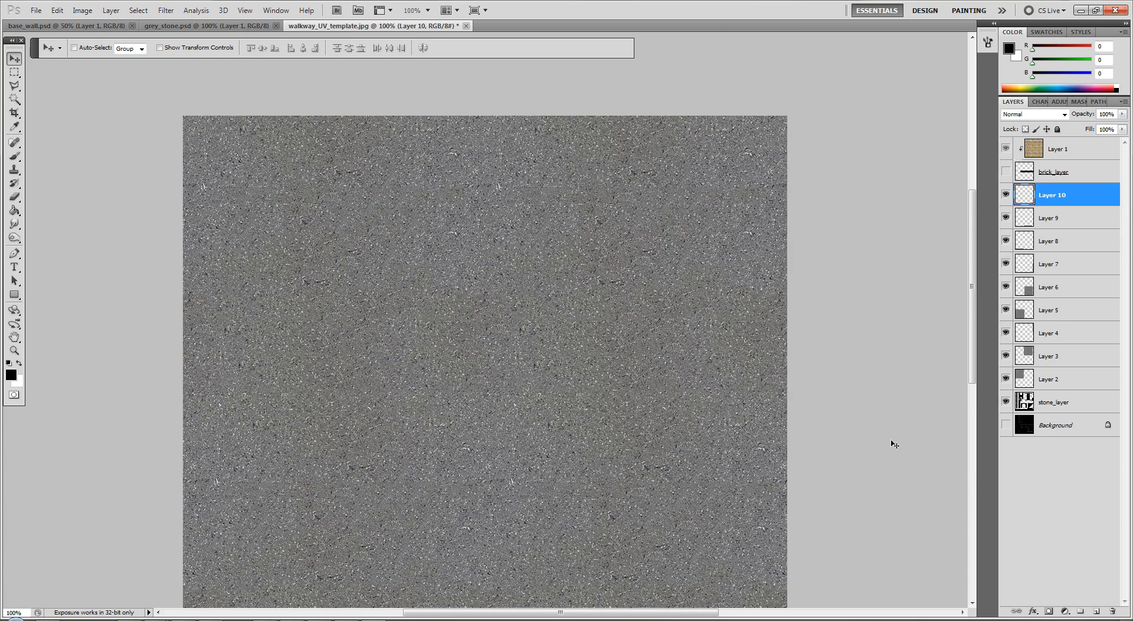
{"action": "key", "text": "ctrl+e"}
{"action": "key", "text": "ctrl+e"}
{"action": "key", "text": "ctrl+e"}
{"action": "key", "text": "ctrl+e"}
{"action": "key", "text": "ctrl+e"}
{"action": "key", "text": "ctrl+e"}
{"action": "key", "text": "ctrl+e"}
{"action": "key", "text": "ctrl+e"}
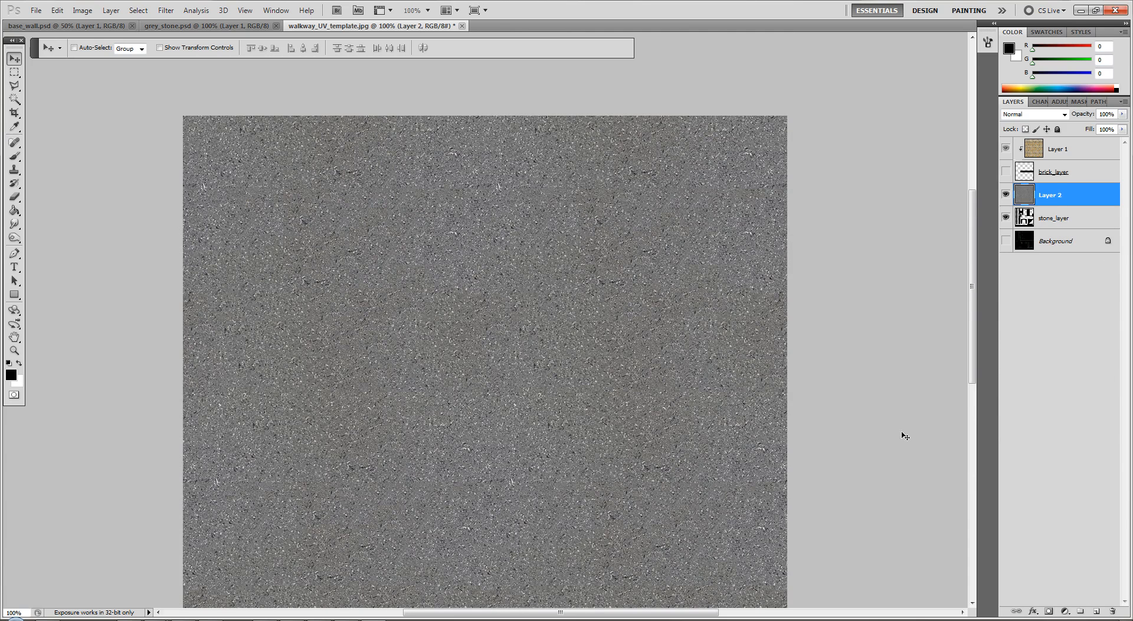
{"action": "right_click", "coordinate": [1070, 195]}
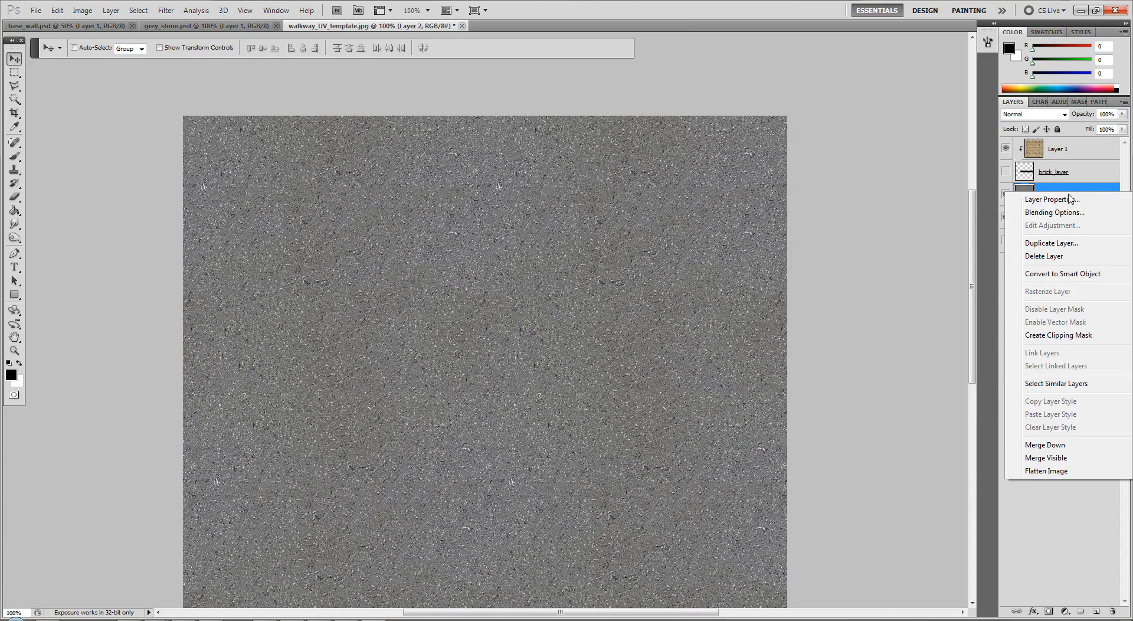
{"action": "left_click", "coordinate": [1062, 338]}
{"action": "scroll", "coordinate": [891, 363], "scroll_direction": "down", "scroll_amount": 4}
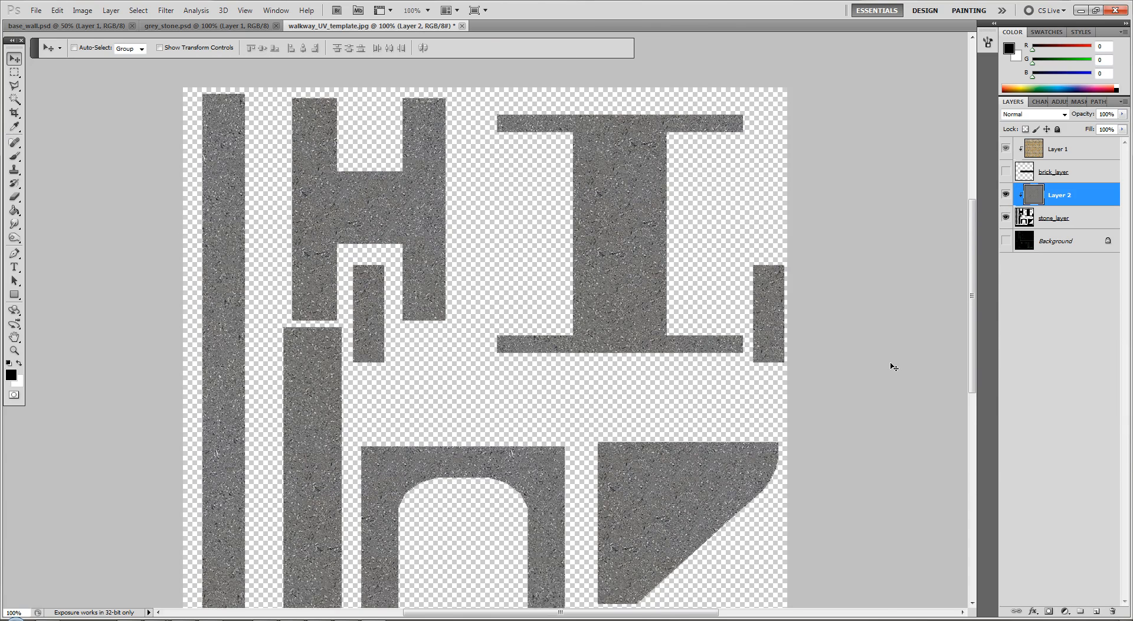
{"action": "scroll", "coordinate": [894, 366], "scroll_direction": "down", "scroll_amount": 1}
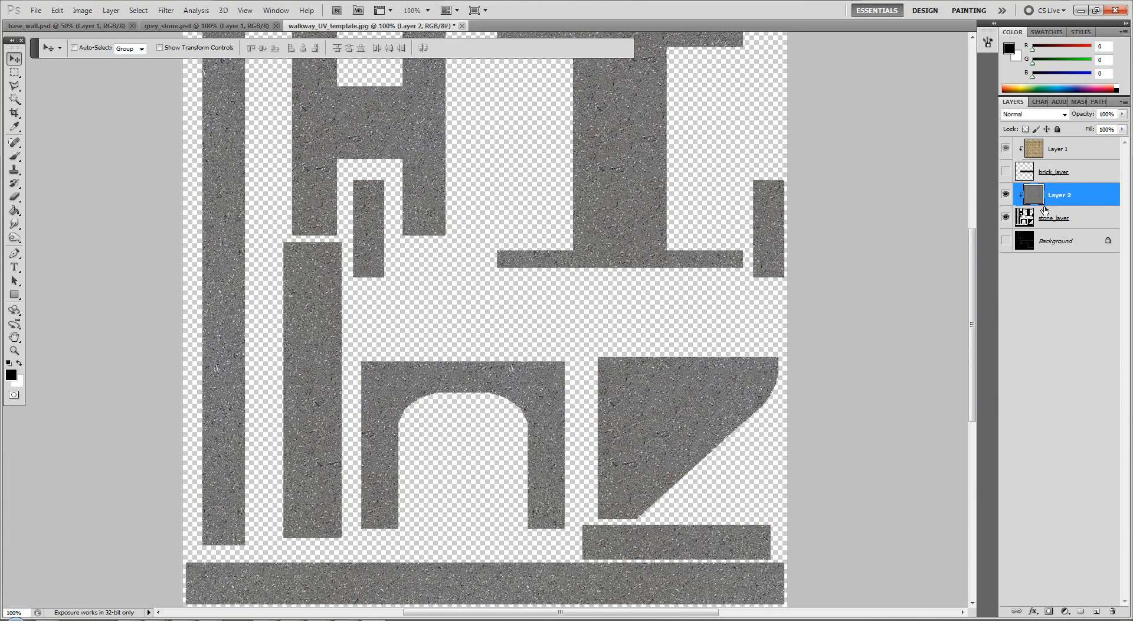
Save the document as the layered Photoshop file walkway_basic_texture in the walkway1 folder
{"action": "left_click", "coordinate": [36, 10]}
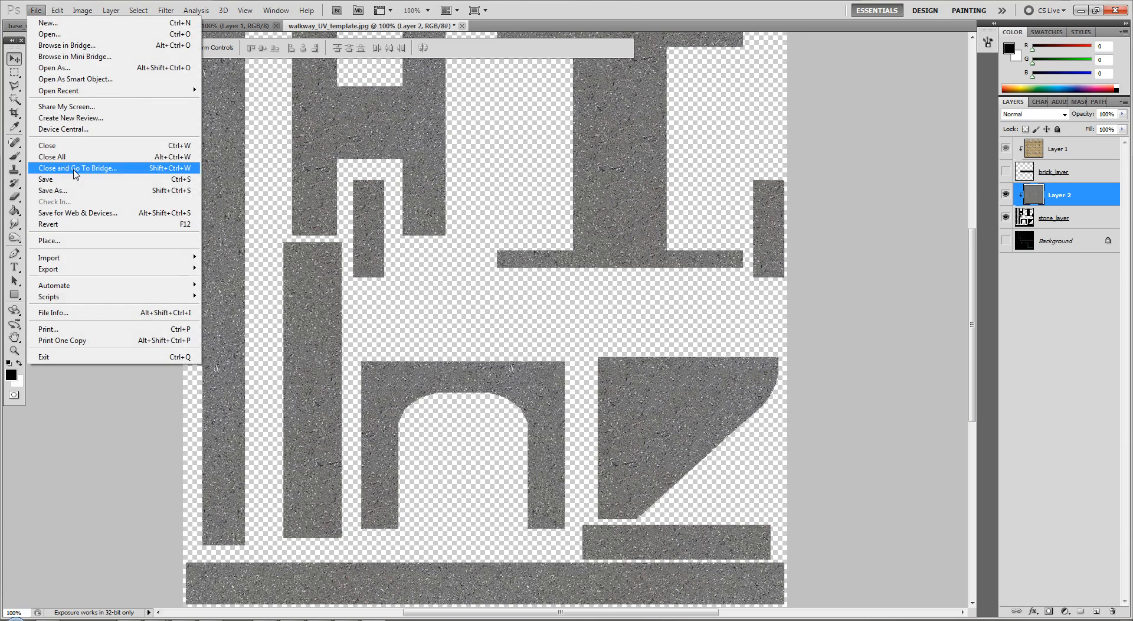
{"action": "left_click", "coordinate": [65, 190]}
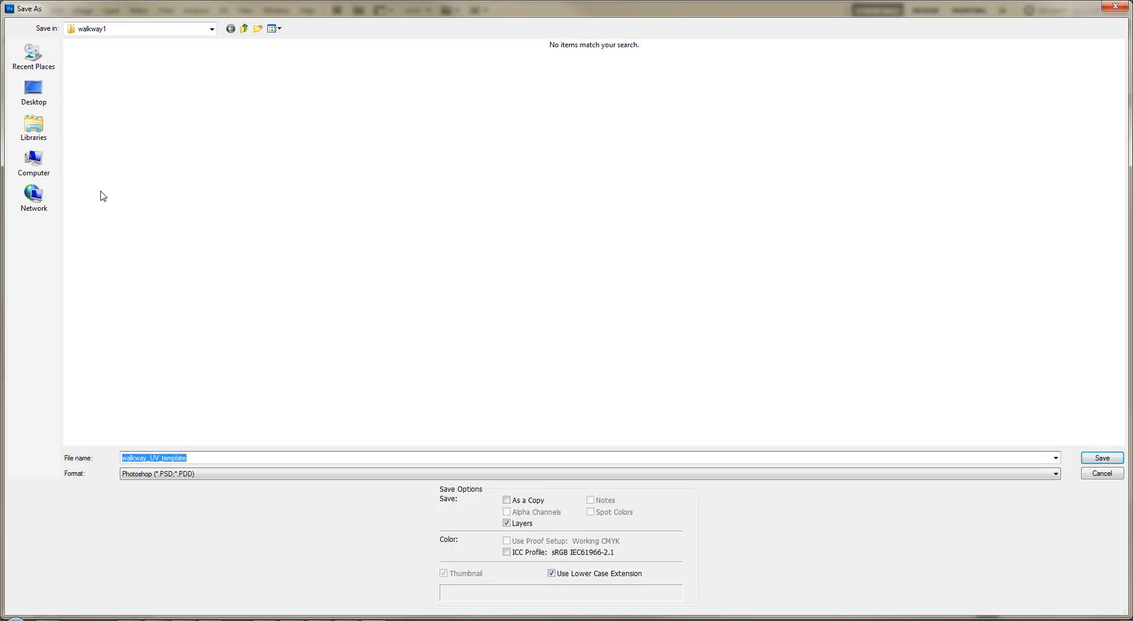
{"action": "type", "text": "walkway_"}
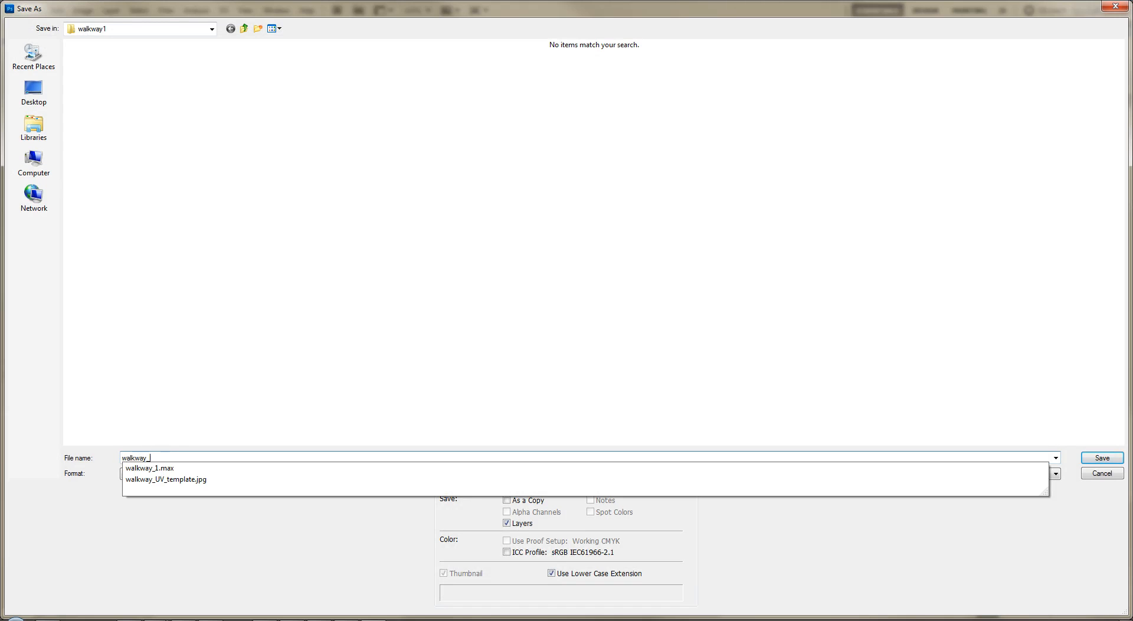
{"action": "type", "text": "basic_texture"}
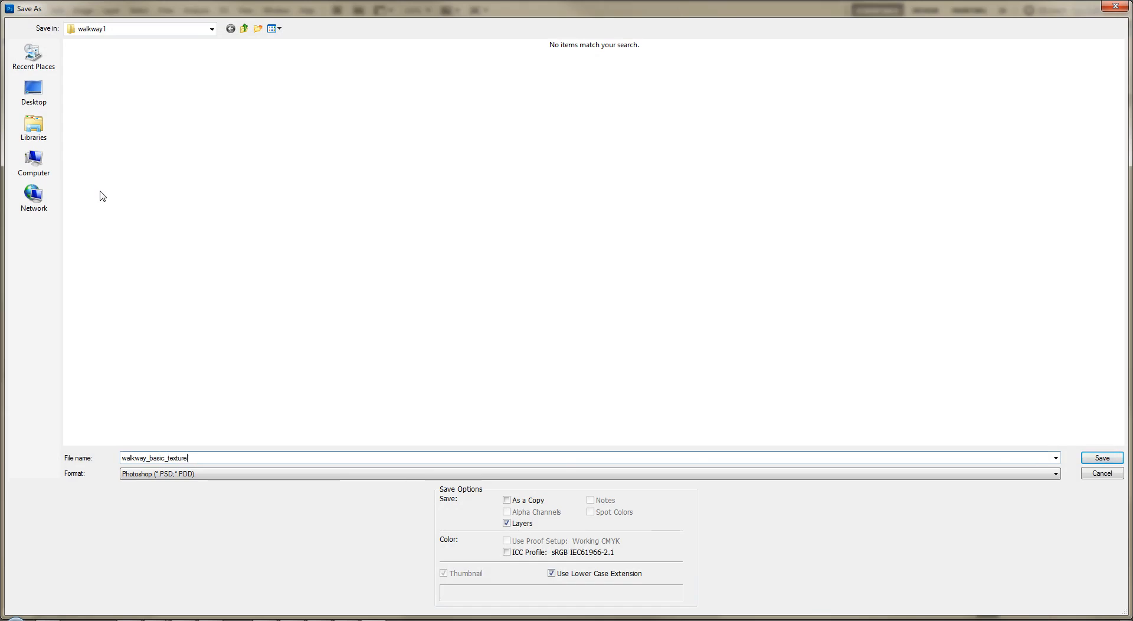
{"action": "key", "text": "Return"}
{"action": "key", "text": "Return"}
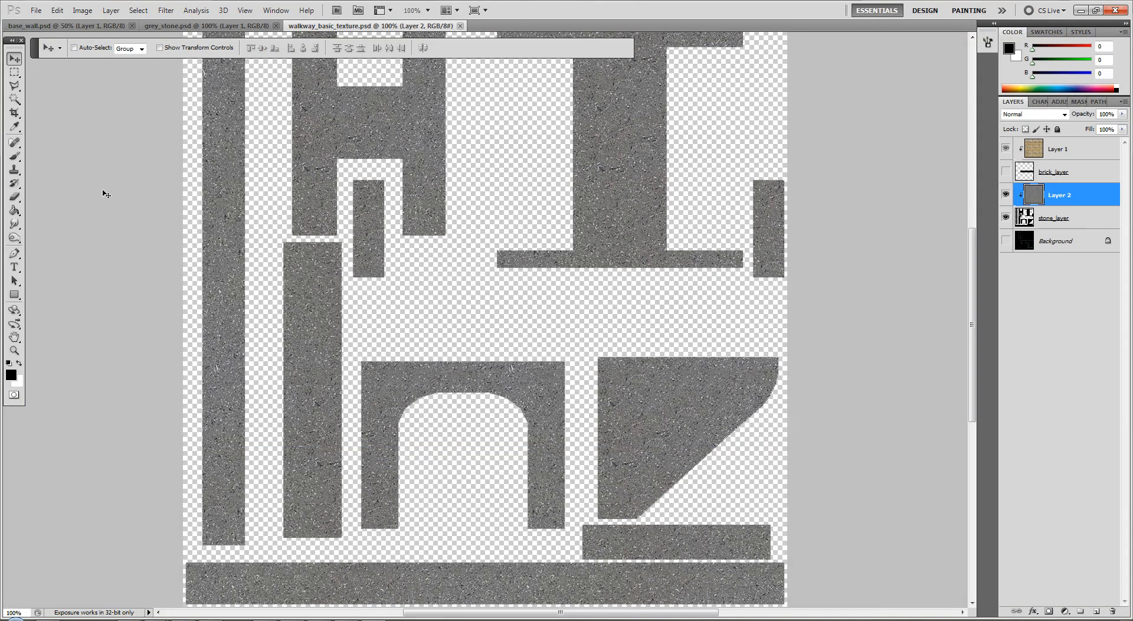
Switch to 3ds Max, turn off edged faces in the Perspective view, and open the Material Editor beside the walkway
{"action": "key", "text": "alt+Tab"}
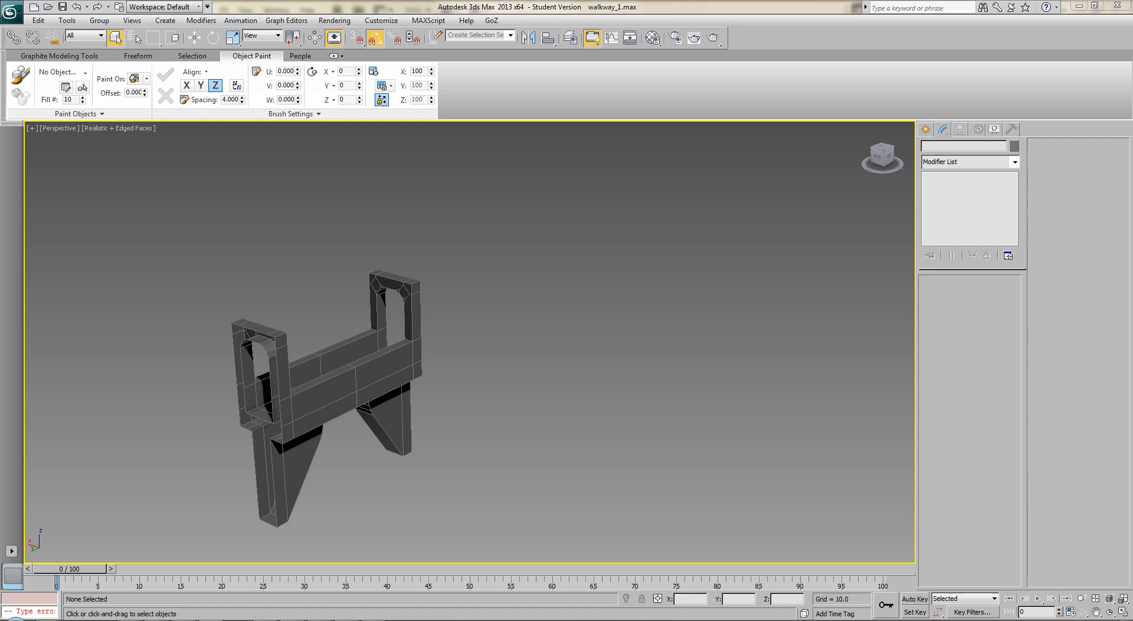
{"action": "key", "text": "F4"}
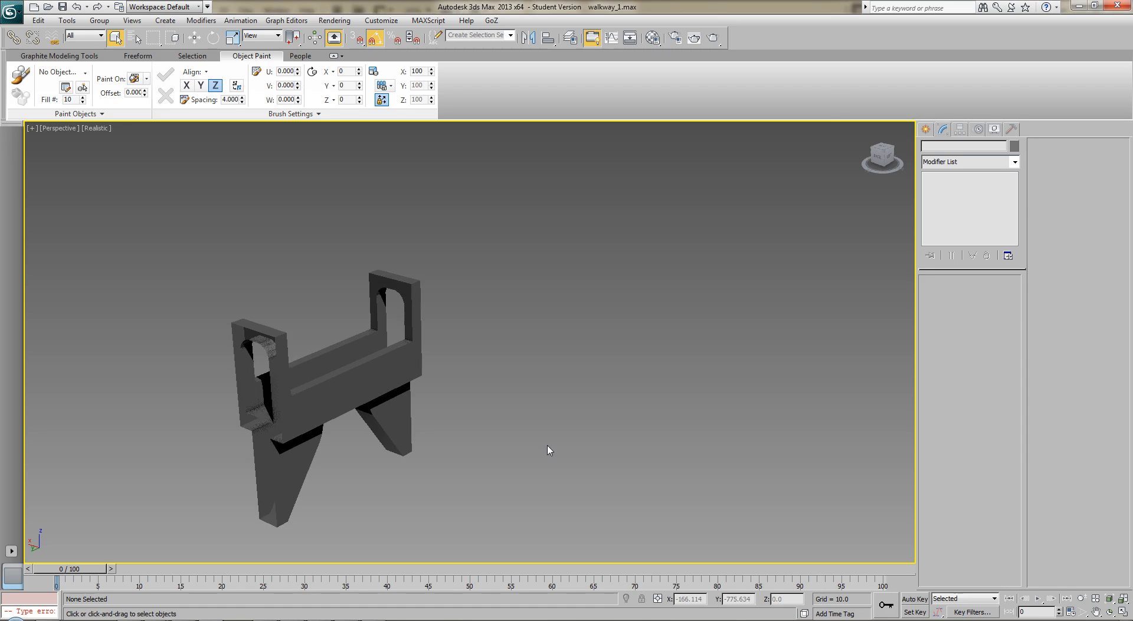
{"action": "key", "text": "m"}
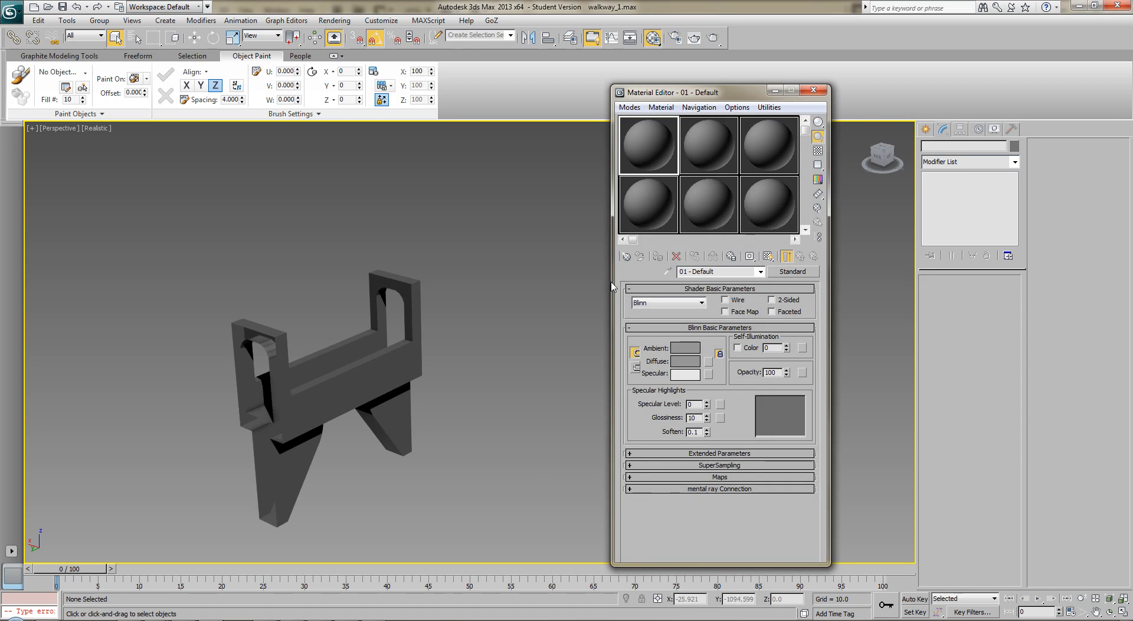
{"action": "middle_click_drag", "start_coordinate": [377, 333], "coordinate": [483, 288]}
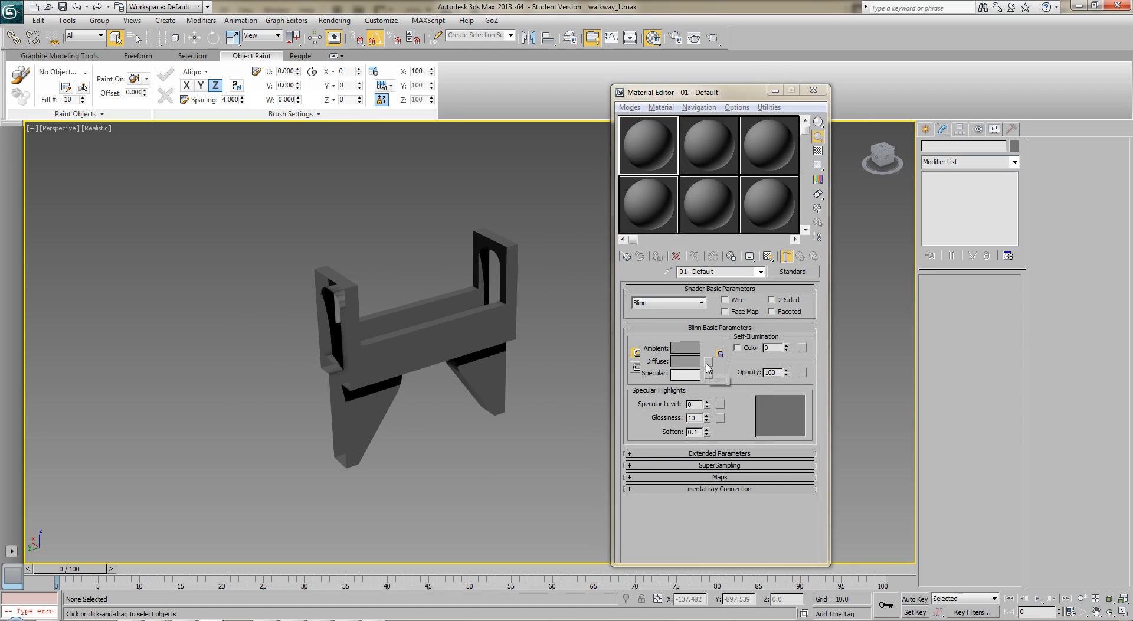
Assign a Bitmap to the first material's diffuse color, loading wall_2_basic_texture.psd with collapsed layers
{"action": "left_click", "coordinate": [708, 366]}
{"action": "key", "text": "Escape"}
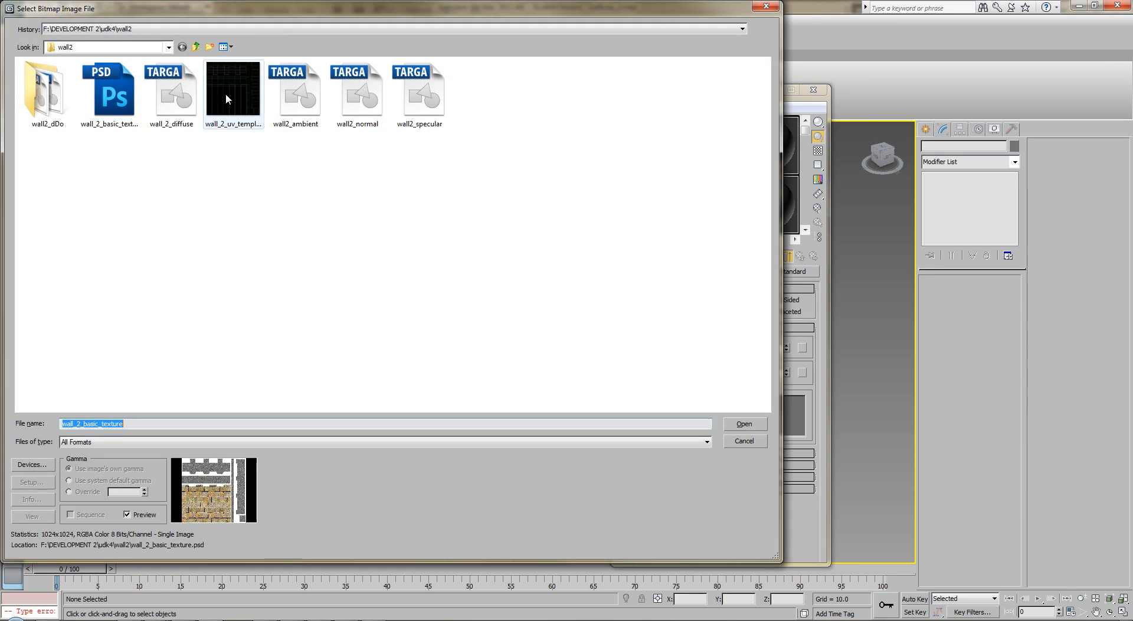
{"action": "left_click", "coordinate": [114, 98]}
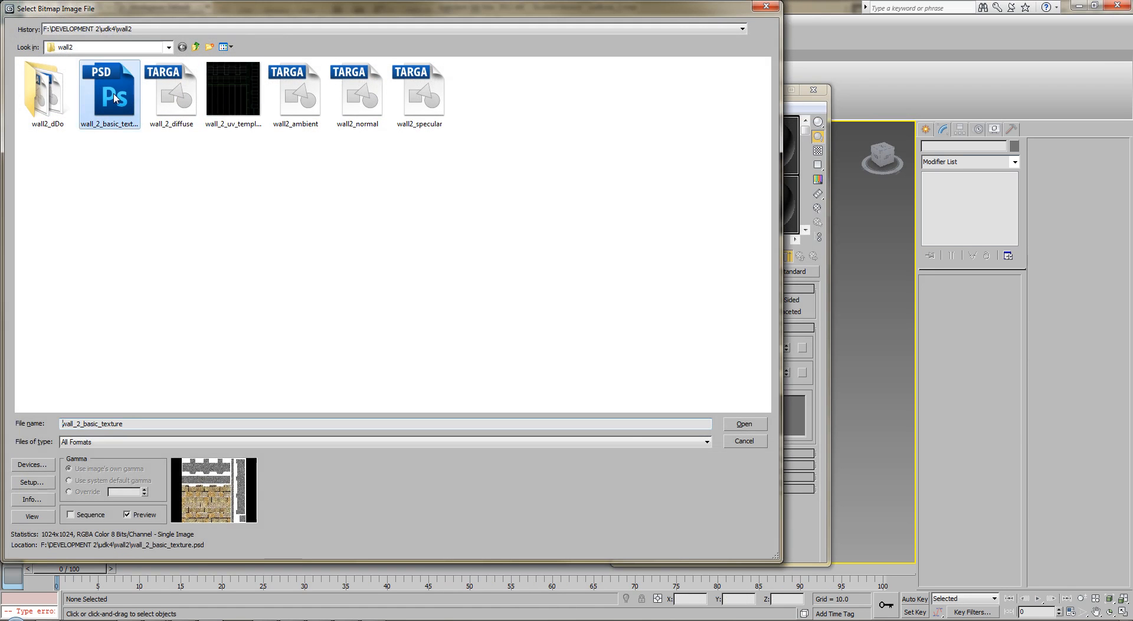
{"action": "double_click", "coordinate": [114, 97]}
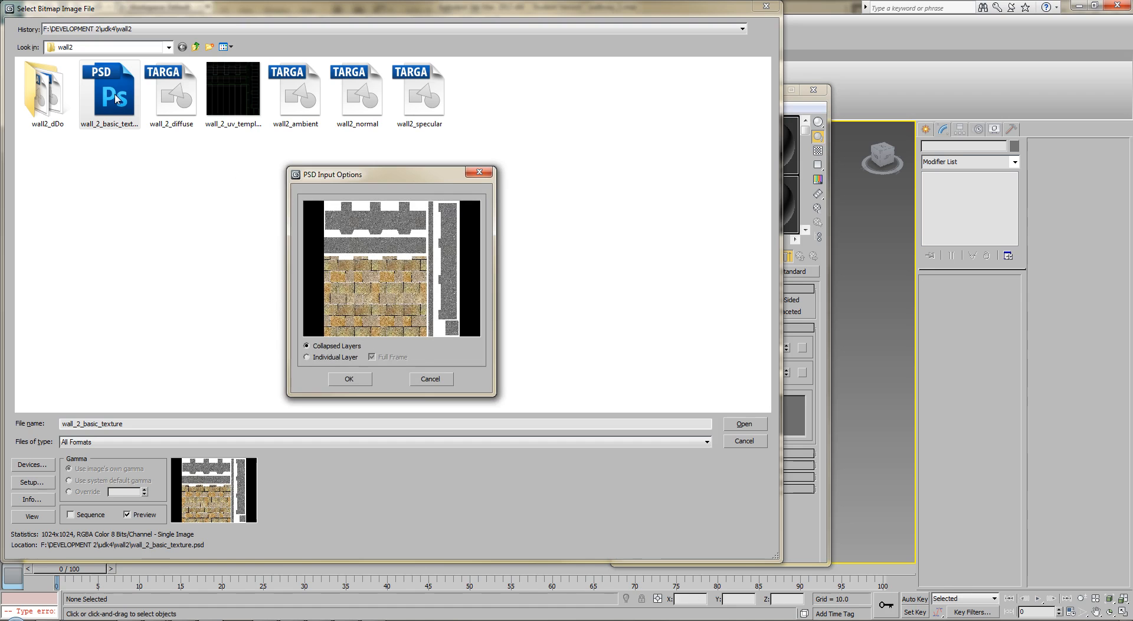
{"action": "left_click", "coordinate": [357, 381]}
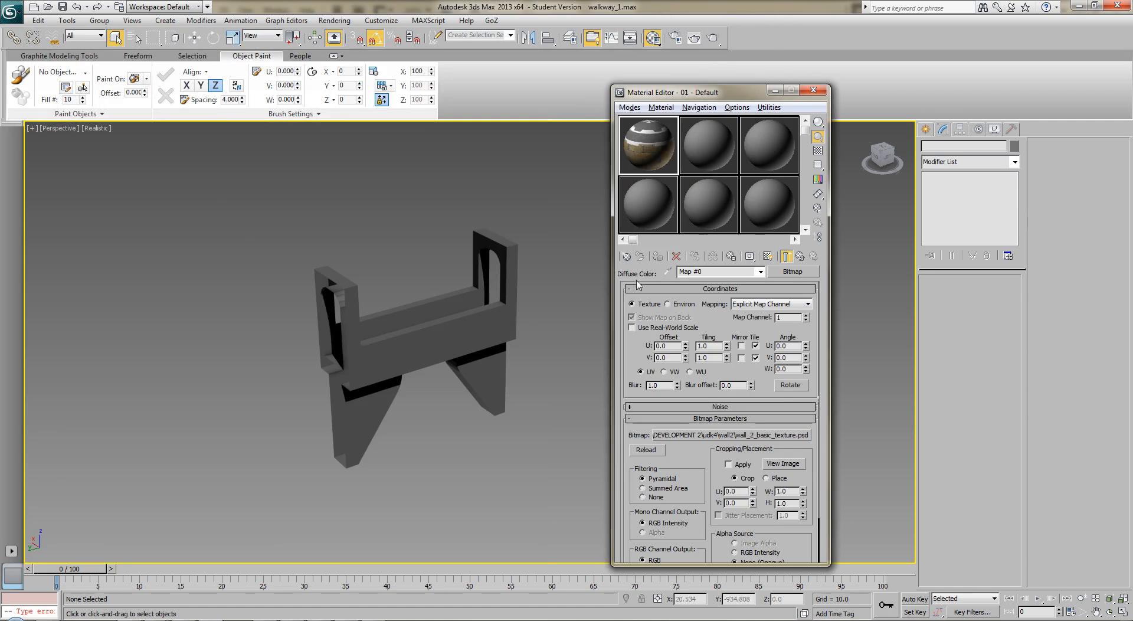
Replace the diffuse bitmap with walkway_basic_texture.psd from the walkway1 folder, using collapsed layers
{"action": "left_click", "coordinate": [765, 437]}
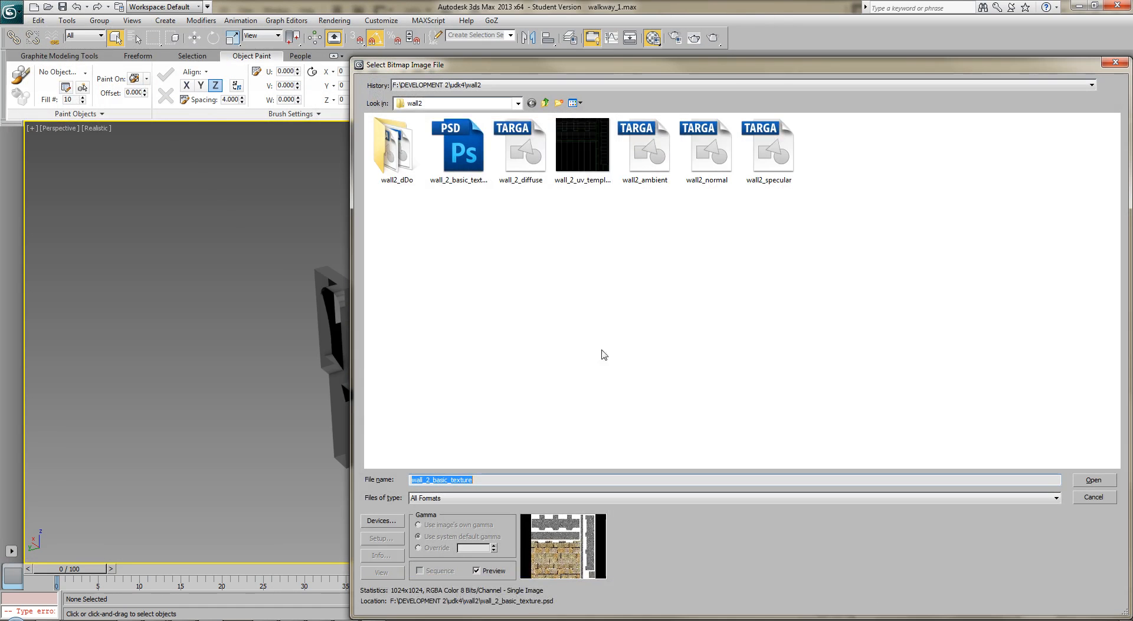
{"action": "left_click", "coordinate": [546, 104]}
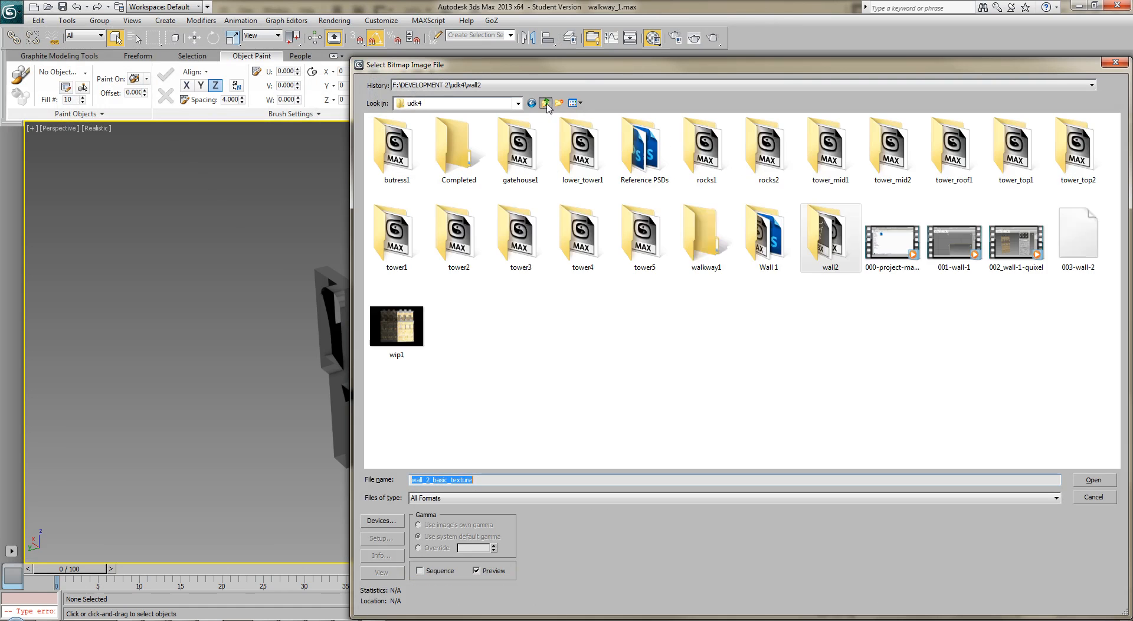
{"action": "double_click", "coordinate": [706, 236]}
{"action": "left_click", "coordinate": [397, 155]}
{"action": "double_click", "coordinate": [395, 154]}
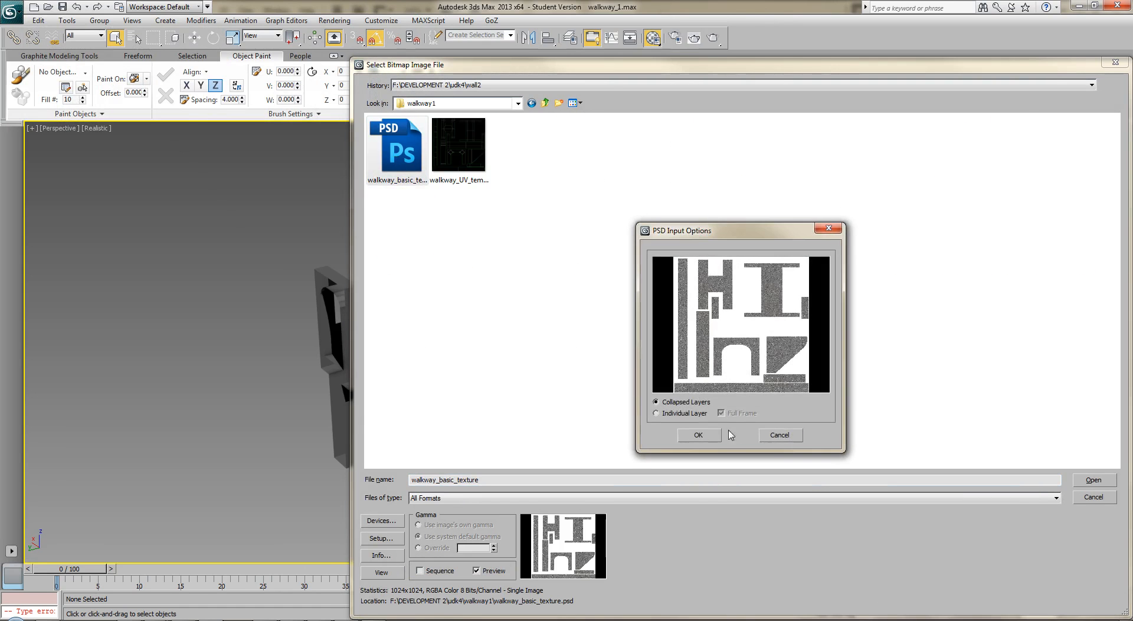
{"action": "left_click", "coordinate": [705, 435]}
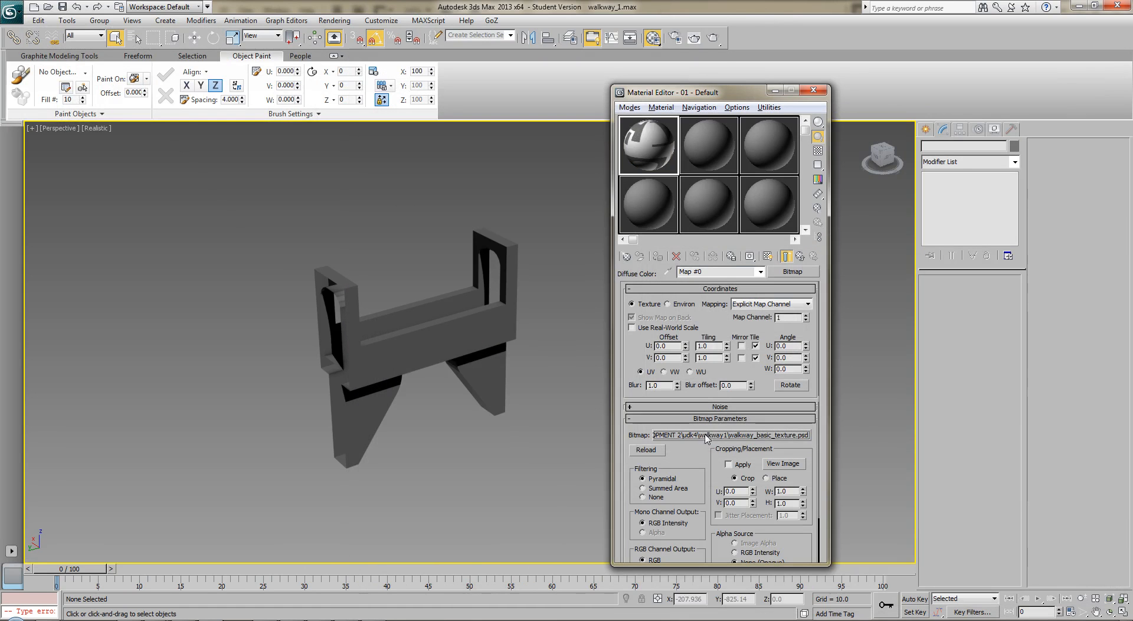
Enable viewport display of the diffuse map and apply the material to the walkway model
{"action": "left_click", "coordinate": [766, 258]}
{"action": "left_click_drag", "start_coordinate": [636, 147], "coordinate": [497, 309]}
{"action": "left_click", "coordinate": [526, 357]}
{"action": "mouse_move", "coordinate": [517, 356]}
{"action": "middle_mouse_down", "text": "alt"}
{"action": "mouse_move", "coordinate": [555, 341]}
{"action": "mouse_move", "coordinate": [519, 358]}
{"action": "middle_mouse_up", "text": "alt"}
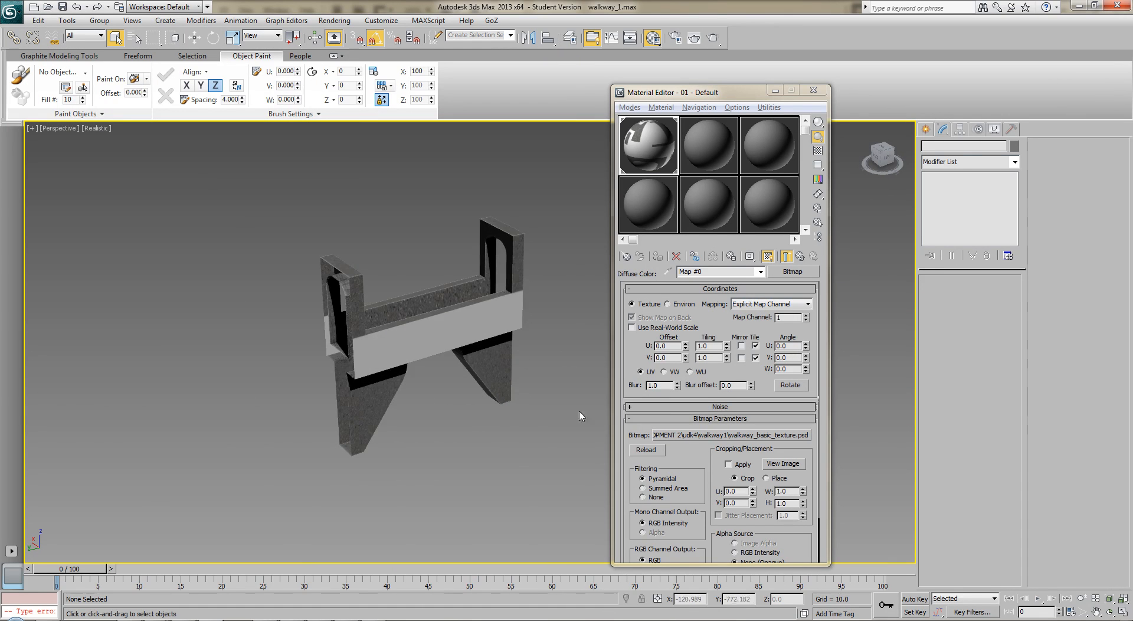
Examine the stone texture's mapping on the walkway's arches, side walls and supports up close
{"action": "scroll", "coordinate": [479, 408], "scroll_direction": "up", "scroll_amount": 3}
{"action": "mouse_move", "coordinate": [480, 407]}
{"action": "middle_mouse_down", "text": "alt"}
{"action": "mouse_move", "coordinate": [453, 283]}
{"action": "mouse_move", "coordinate": [512, 482]}
{"action": "middle_mouse_up", "text": "alt"}
{"action": "middle_click_drag", "start_coordinate": [453, 295], "coordinate": [478, 393]}
{"action": "left_click", "coordinate": [511, 311]}
{"action": "key", "text": "z"}
{"action": "mouse_move", "coordinate": [445, 304]}
{"action": "middle_mouse_down", "text": "alt"}
{"action": "mouse_move", "coordinate": [576, 304]}
{"action": "mouse_move", "coordinate": [436, 307]}
{"action": "middle_mouse_up", "text": "alt"}
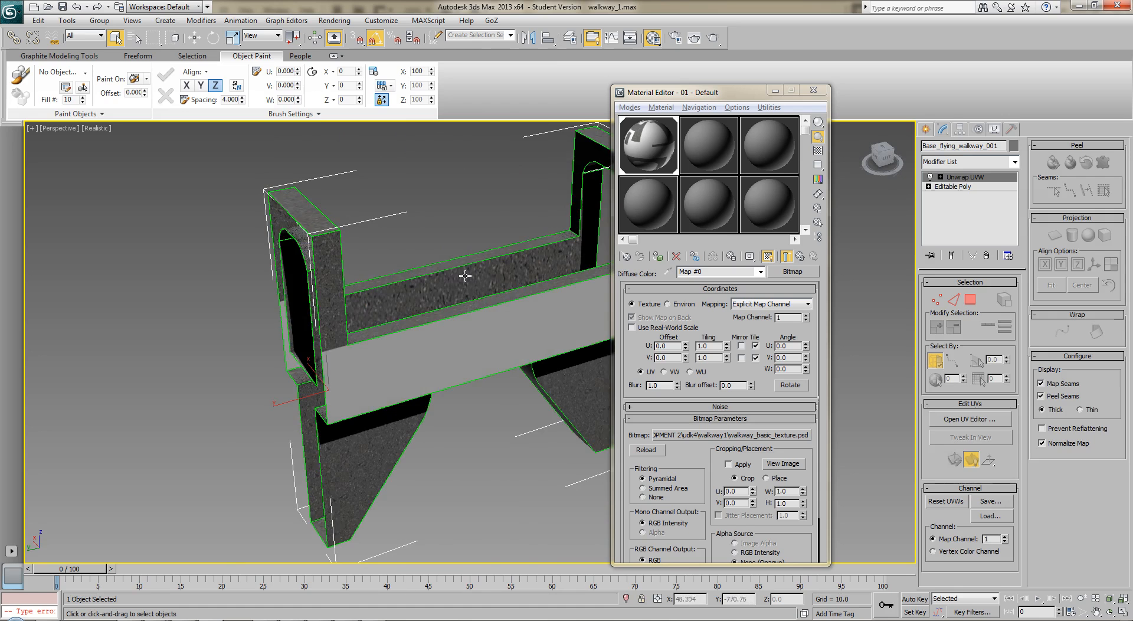
{"action": "middle_click_drag", "start_coordinate": [508, 283], "coordinate": [463, 299], "text": "alt"}
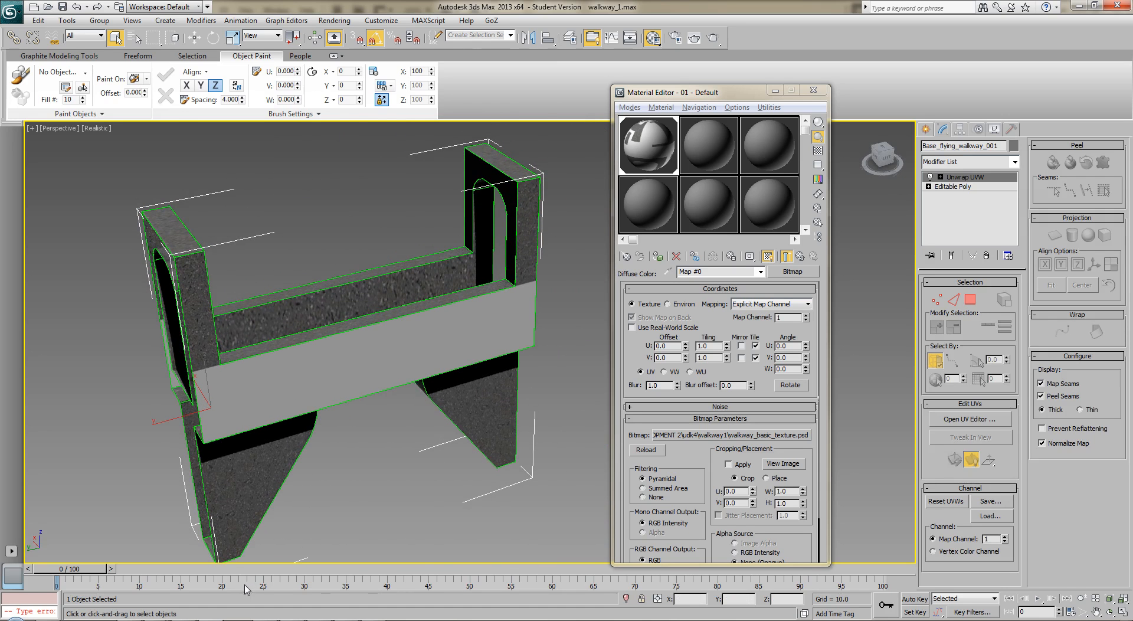
{"action": "left_click", "coordinate": [440, 499]}
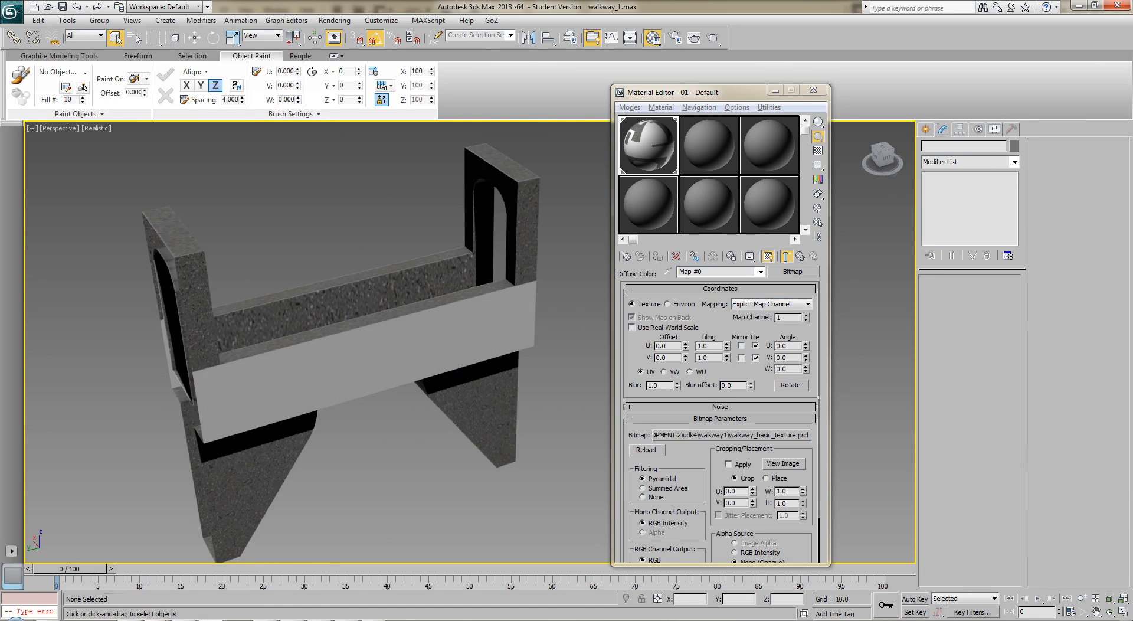
Show brick_layer in Photoshop, save the texture, and return to 3ds Max to inspect the brick sides and underside of the walkway
{"action": "key", "text": "alt+Tab"}
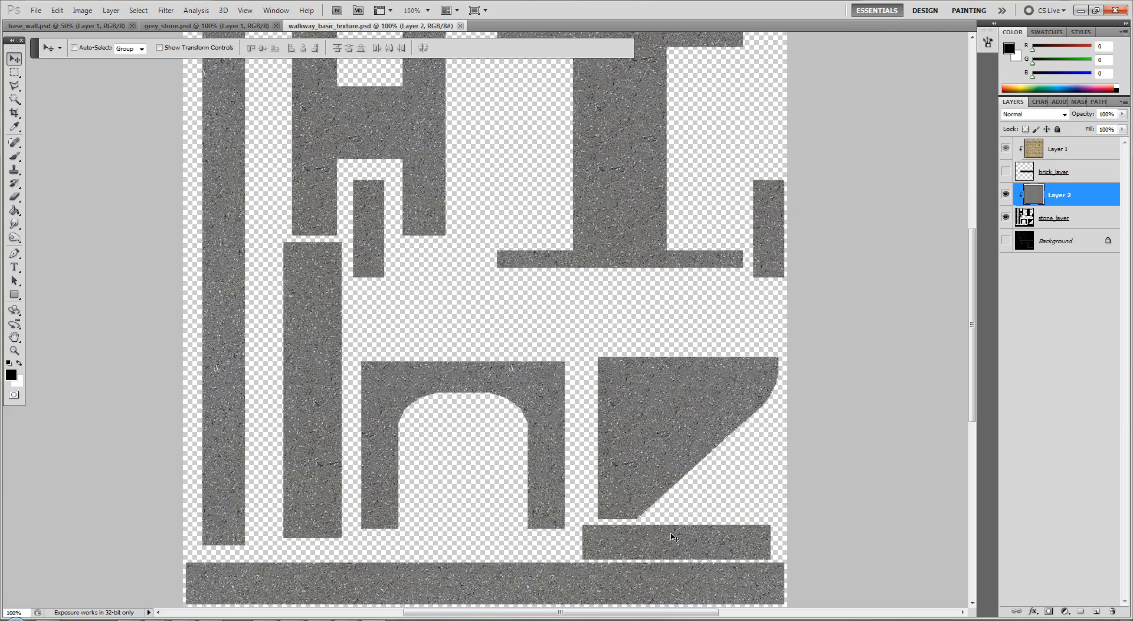
{"action": "left_click", "coordinate": [1005, 172]}
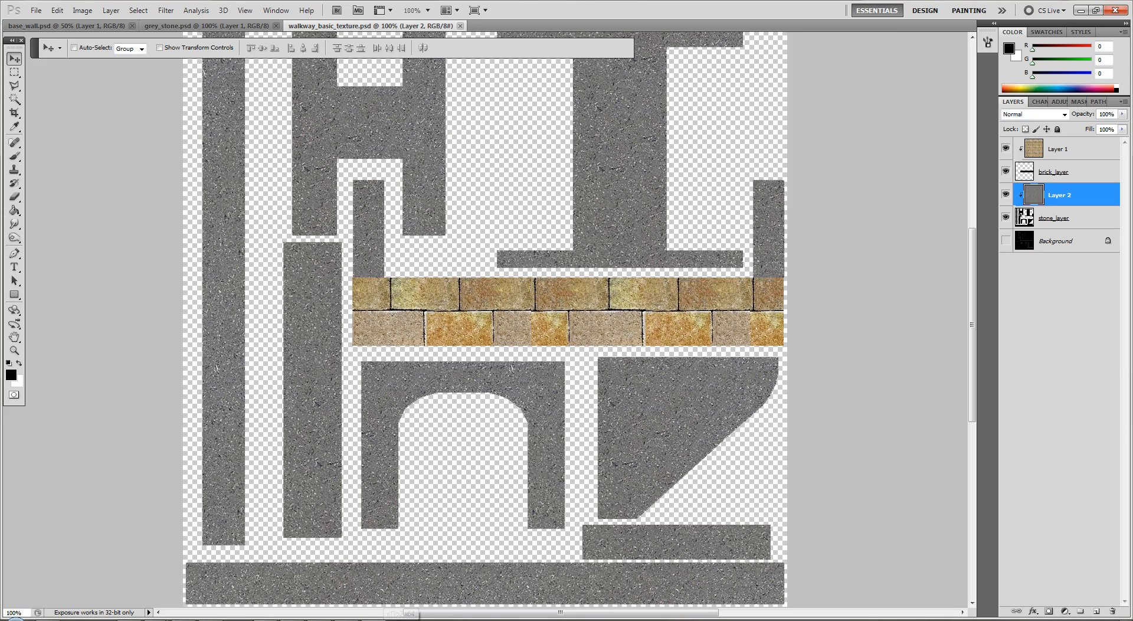
{"action": "left_click", "coordinate": [225, 620]}
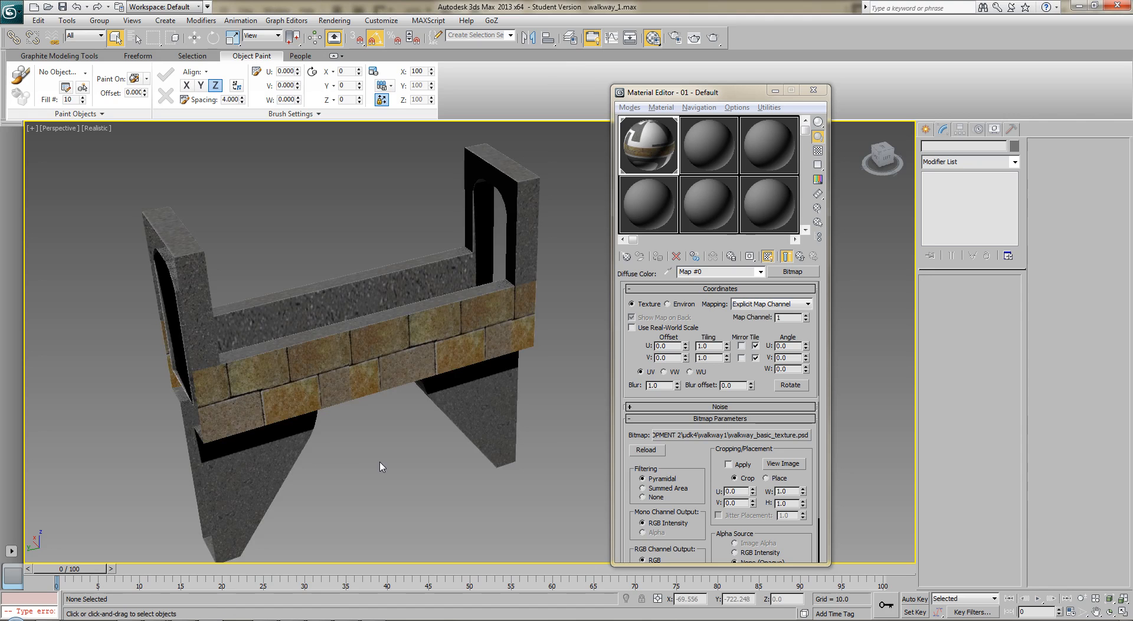
{"action": "middle_click_drag", "start_coordinate": [380, 455], "coordinate": [289, 346], "text": "alt"}
{"action": "mouse_move", "coordinate": [331, 397]}
{"action": "middle_mouse_down", "text": "alt"}
{"action": "mouse_move", "coordinate": [319, 393]}
{"action": "mouse_move", "coordinate": [318, 413]}
{"action": "middle_mouse_up", "text": "alt"}
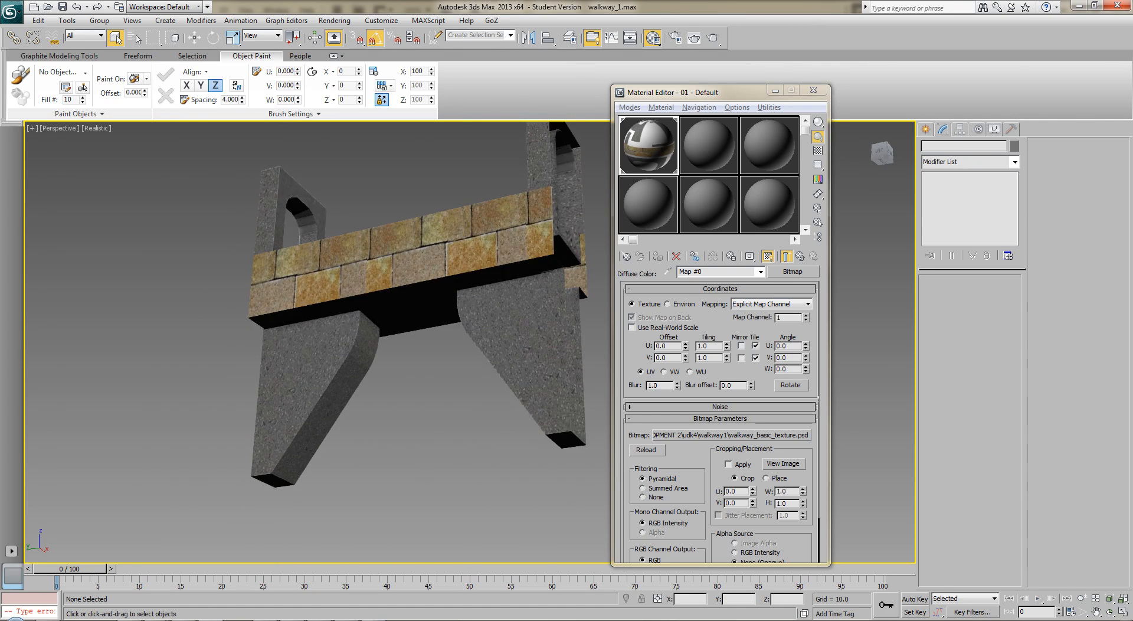
Switch to Photoshop, show the Background layer and make a Magic Wand selection following the outlines of the walkway's UV shapes
{"action": "key", "text": "alt+Tab"}
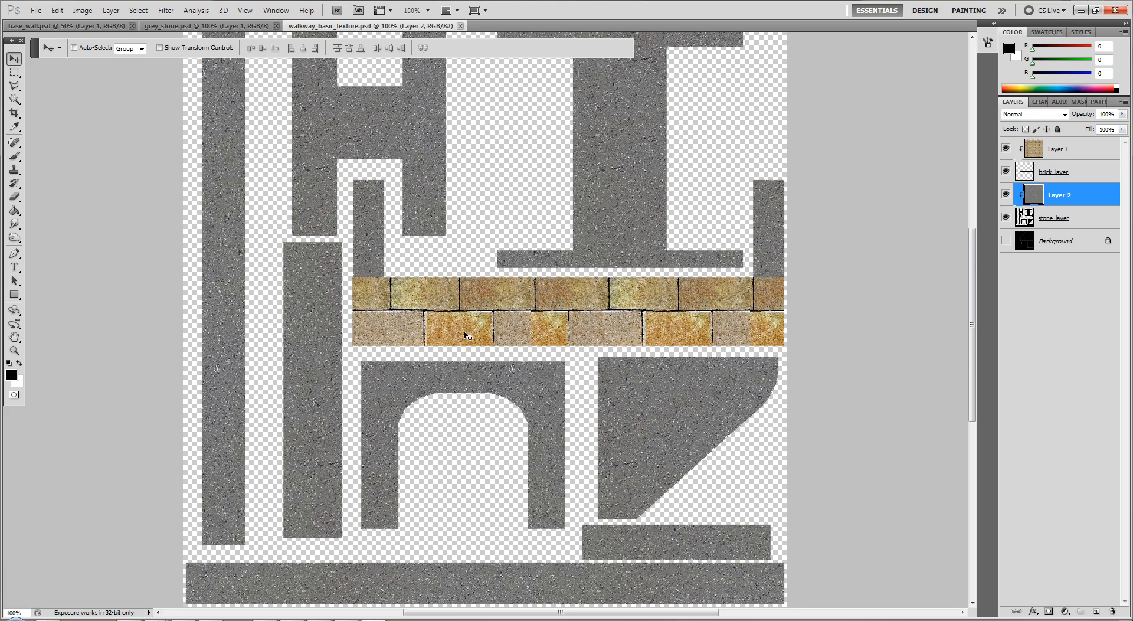
{"action": "left_click", "coordinate": [1042, 242]}
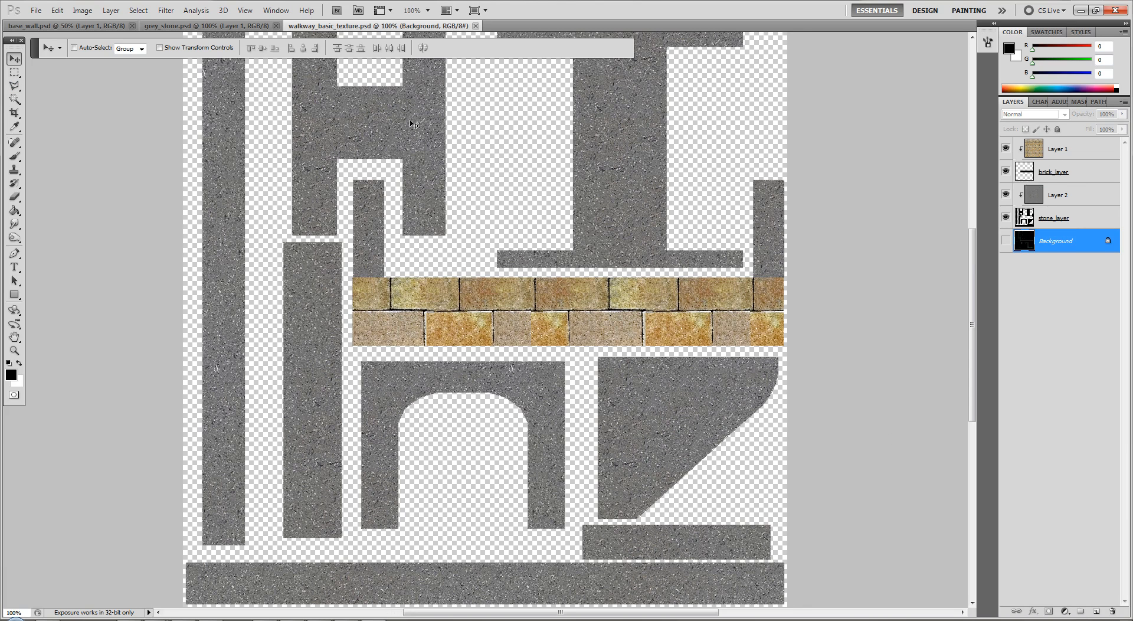
{"action": "left_click", "coordinate": [1006, 241]}
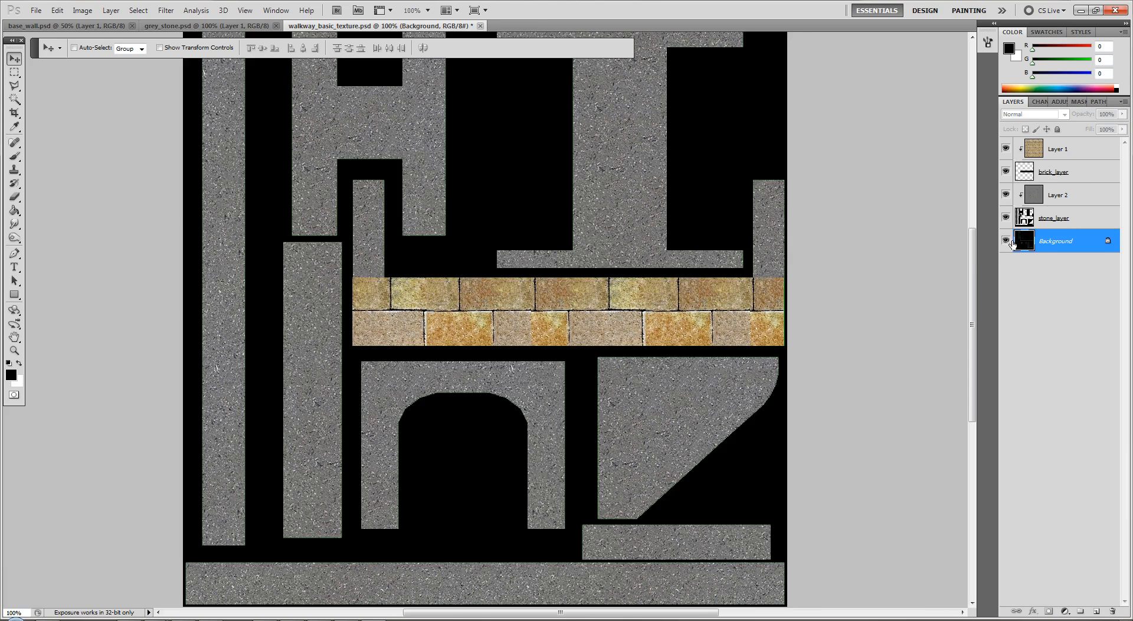
{"action": "left_click", "coordinate": [14, 99]}
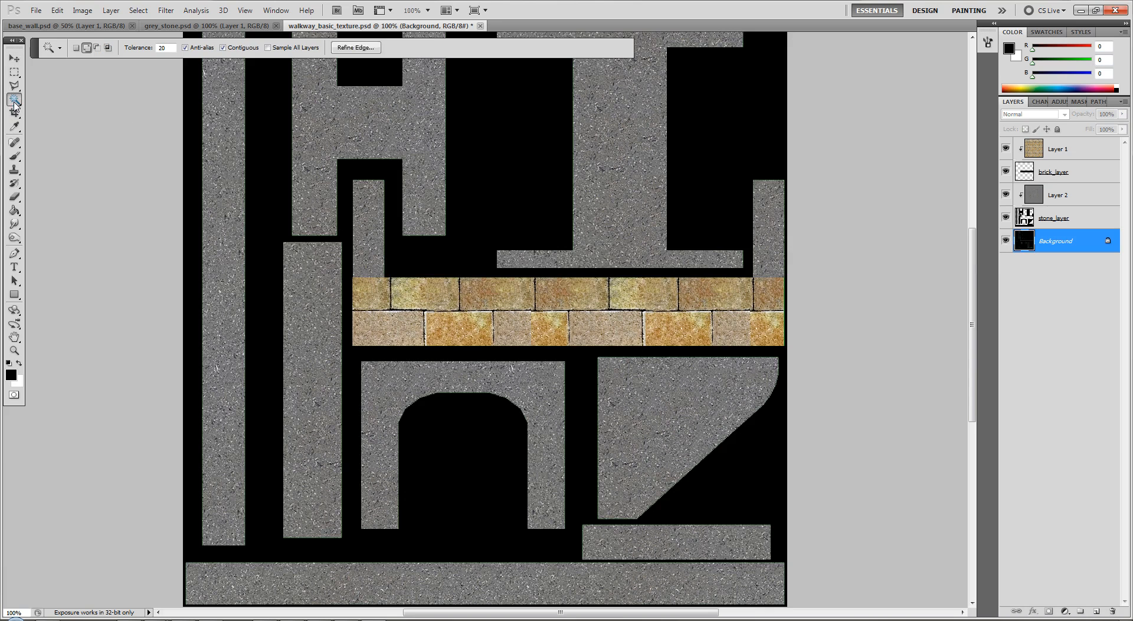
{"action": "left_click", "coordinate": [729, 484]}
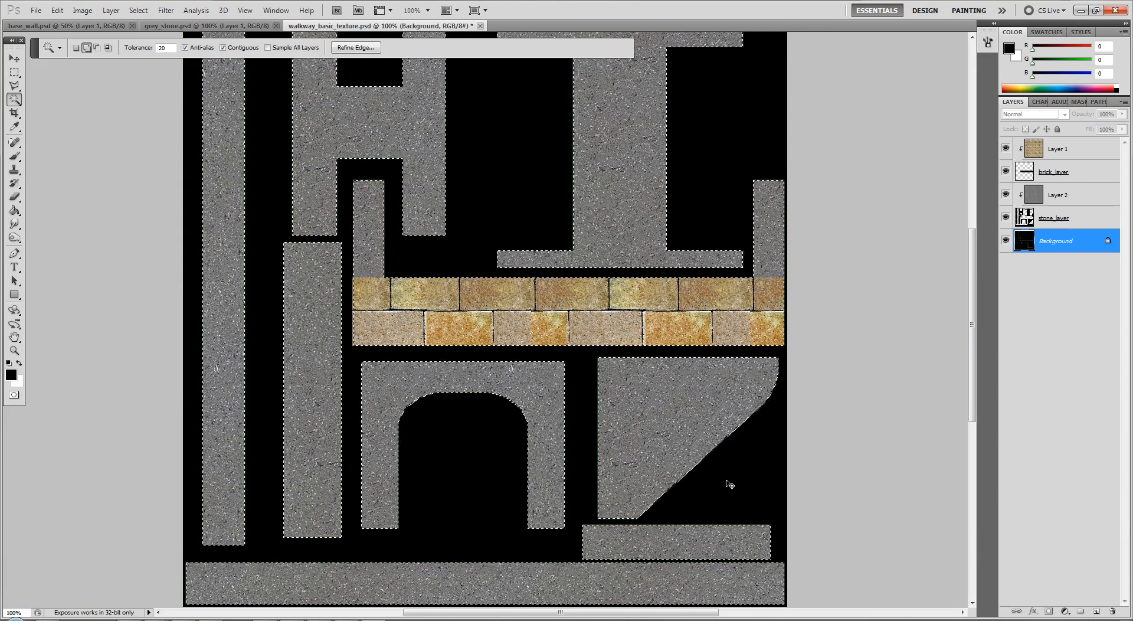
{"action": "key", "text": "ctrl+j"}
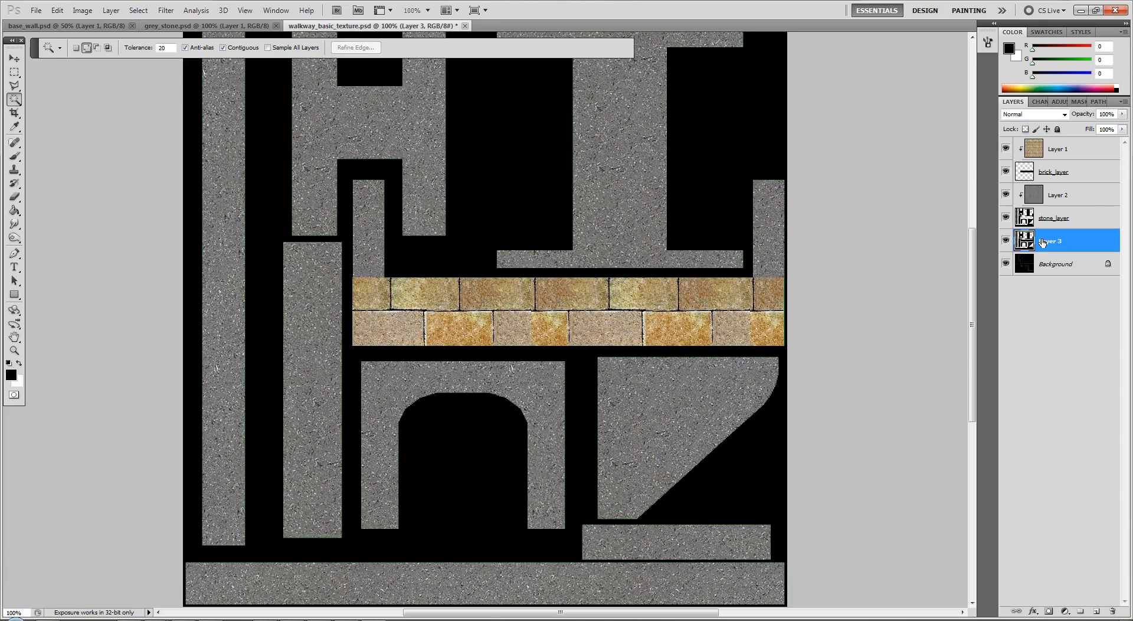
{"action": "left_click", "coordinate": [1006, 264]}
{"action": "left_click", "coordinate": [1006, 263]}
{"action": "key", "text": "ctrl+z"}
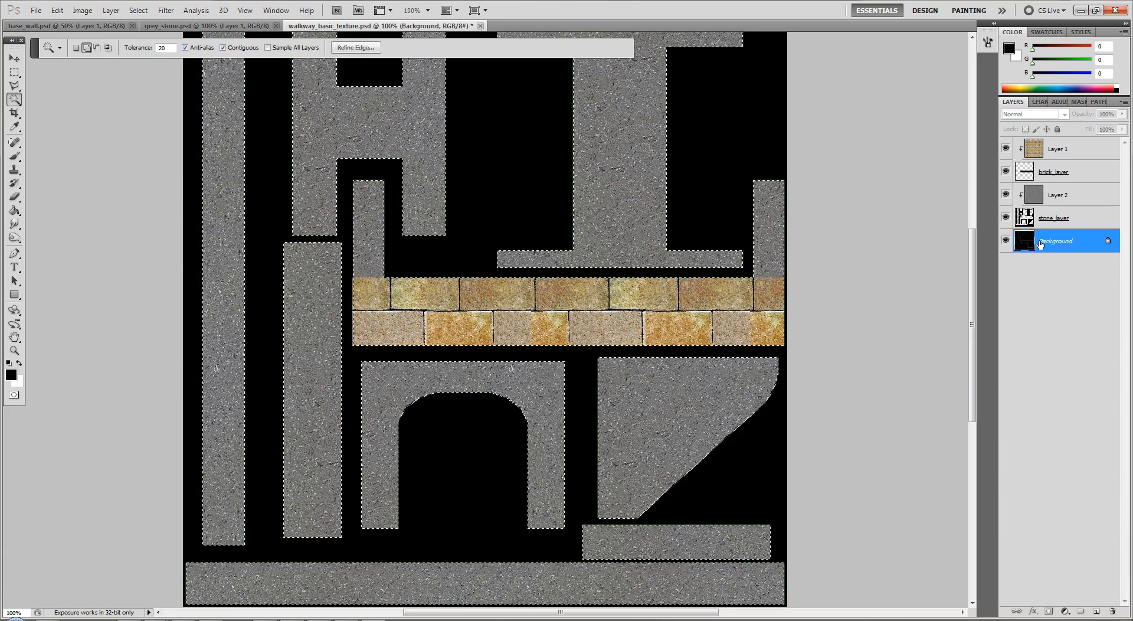
Hide Layer 2 and the Background layer, and add an empty layer directly above Background
{"action": "left_click", "coordinate": [1098, 605]}
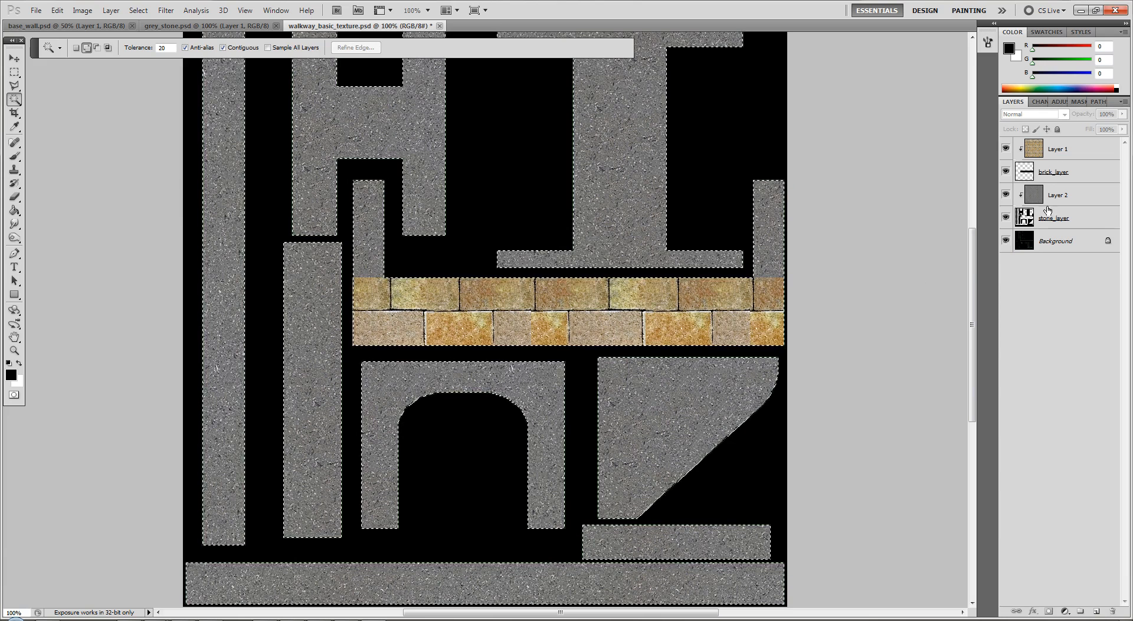
{"action": "left_click", "coordinate": [1006, 194]}
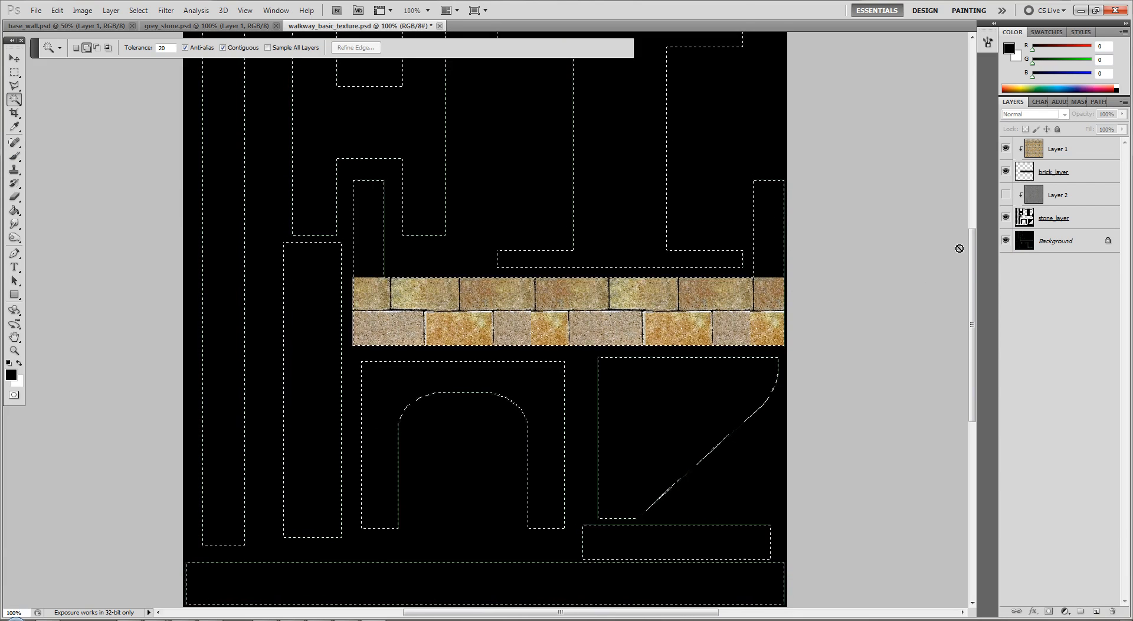
{"action": "left_click", "coordinate": [1006, 240]}
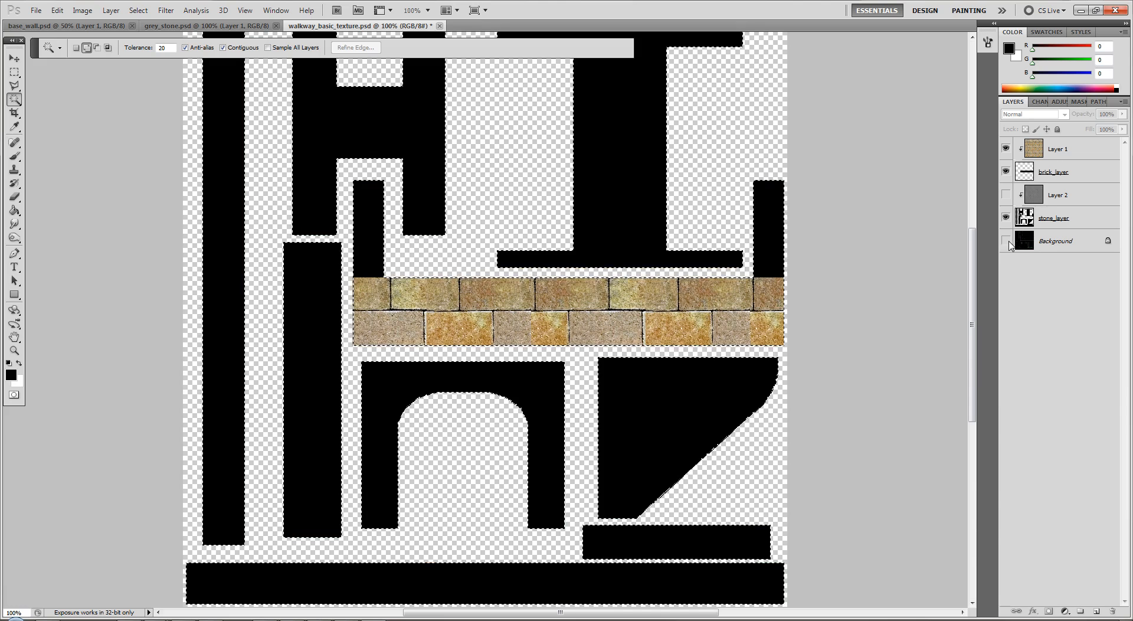
{"action": "left_click", "coordinate": [1064, 220]}
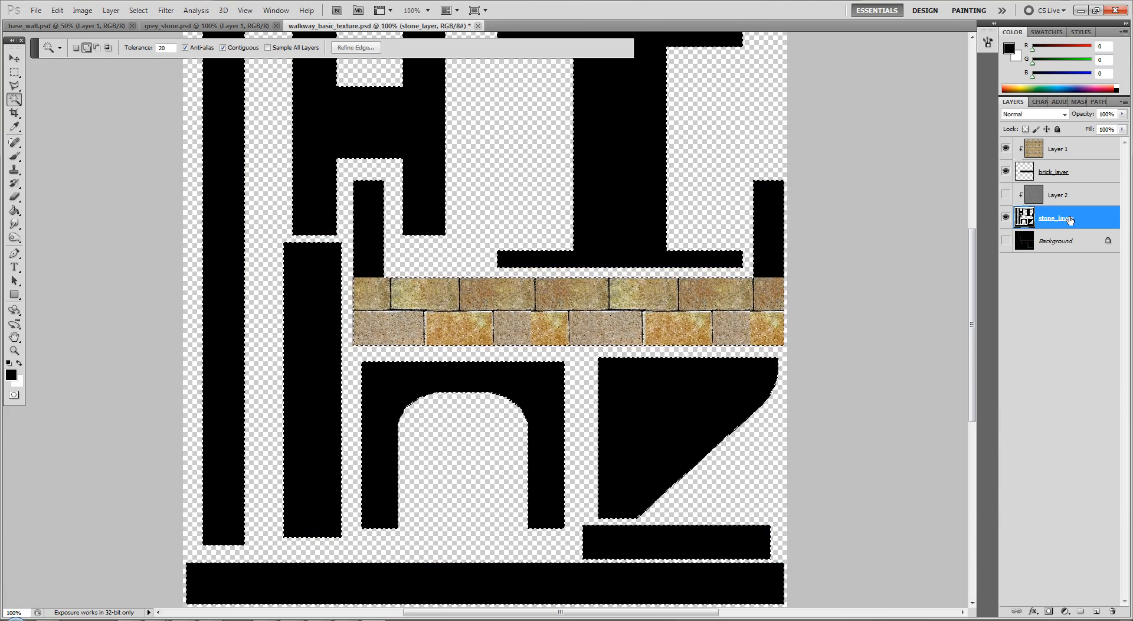
{"action": "left_click", "coordinate": [1057, 247]}
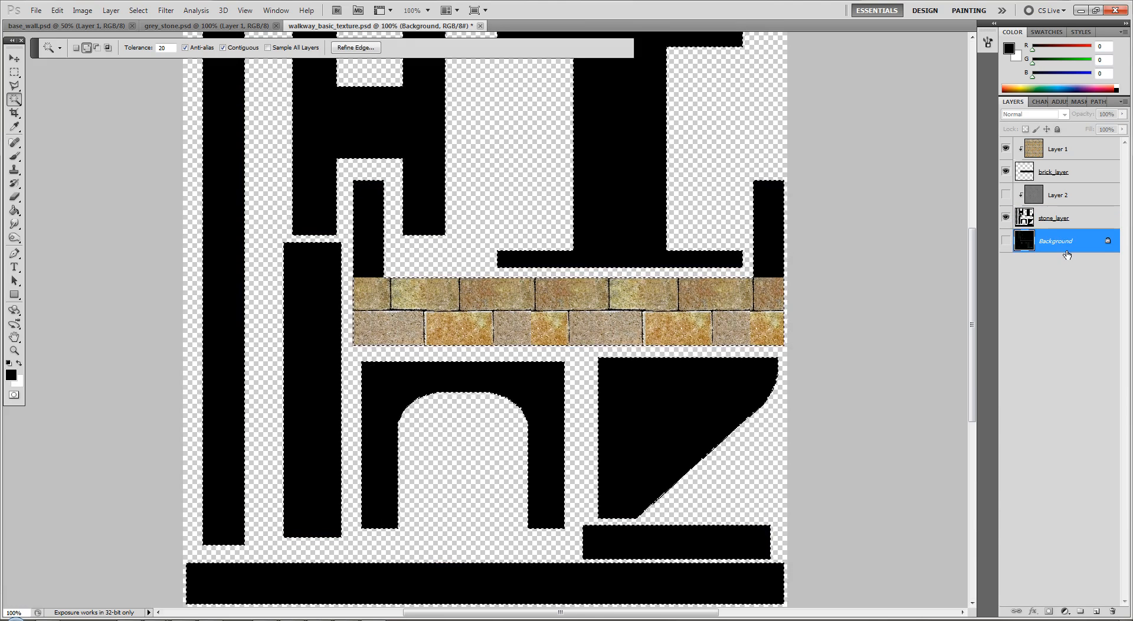
{"action": "left_click", "coordinate": [1096, 611]}
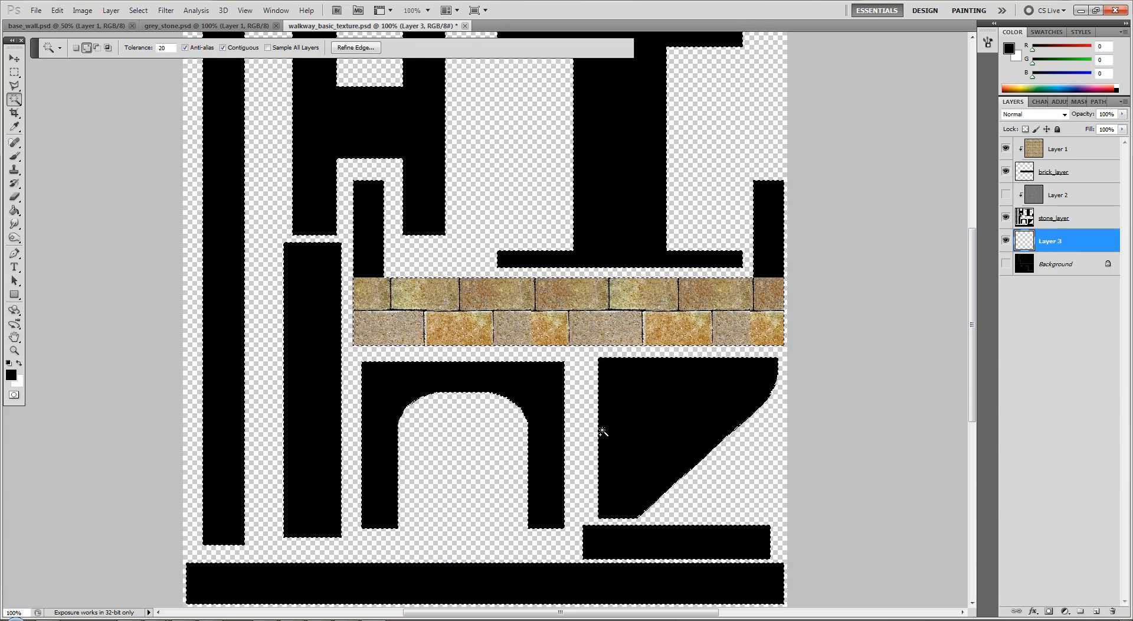
Hide stone_layer and fill the selected UV shapes with black on the new empty layer using the Paint Bucket
{"action": "left_click", "coordinate": [1005, 218]}
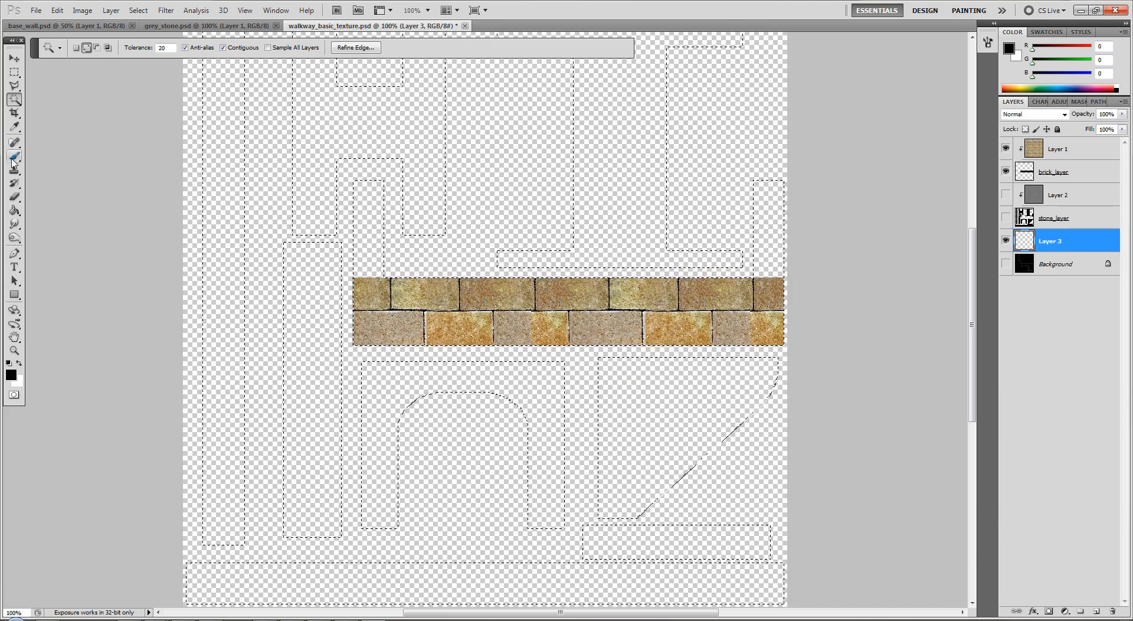
{"action": "left_click", "coordinate": [14, 211]}
{"action": "left_click", "coordinate": [649, 438]}
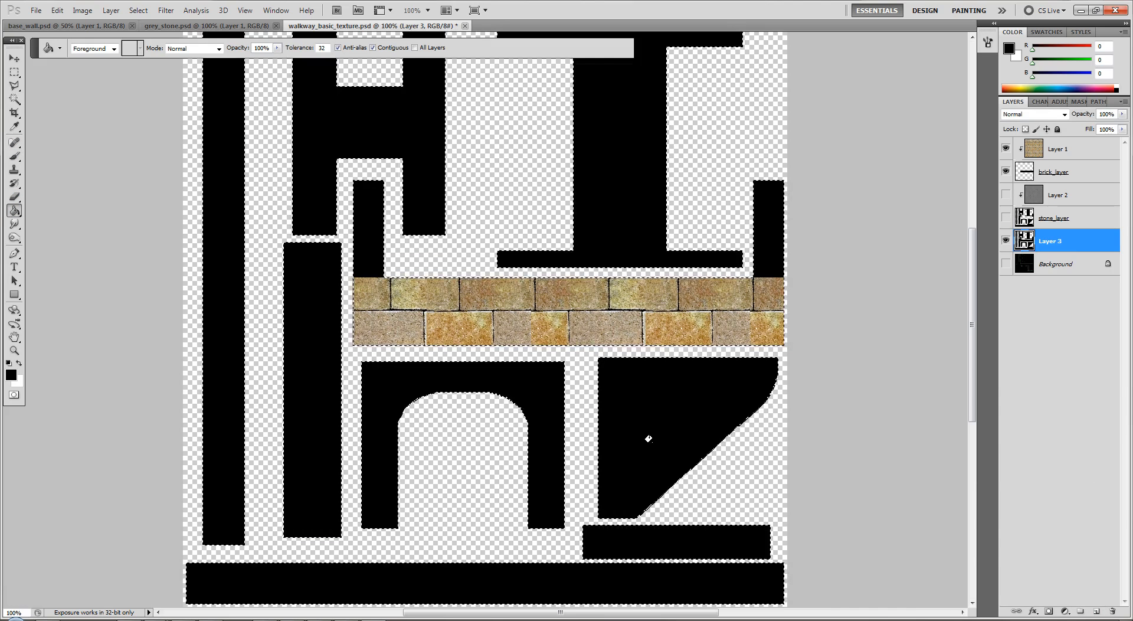
Copy the full brick image from Layer 1, add a layer group, and paste the bricks as a layer directly above Layer 3
{"action": "left_click", "coordinate": [1058, 150]}
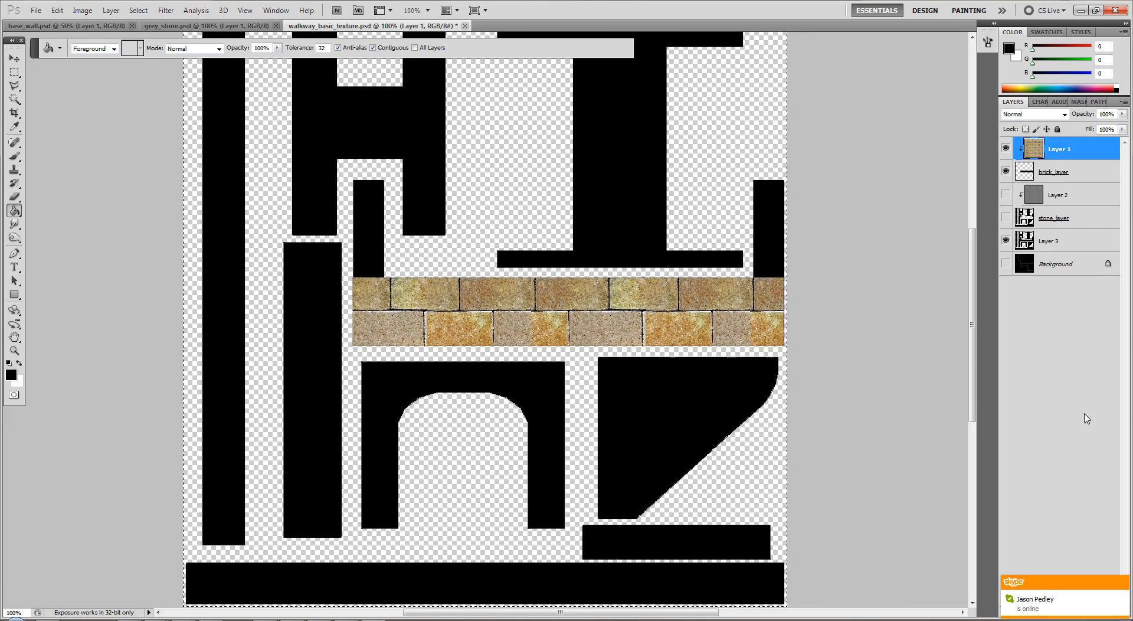
{"action": "left_click", "coordinate": [1063, 246]}
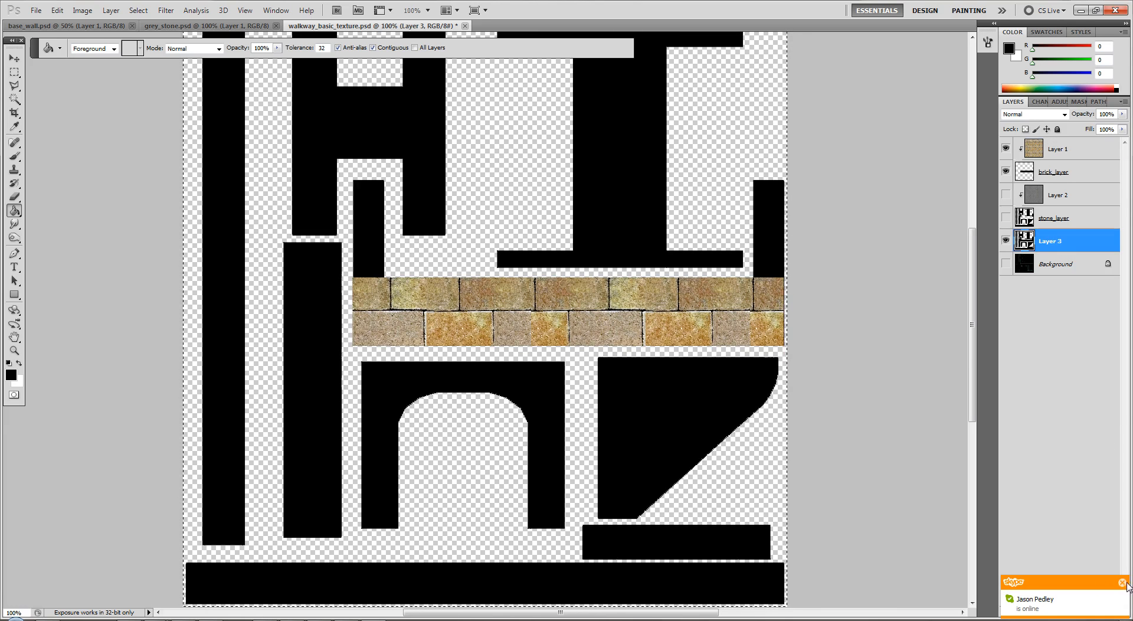
{"action": "left_click", "coordinate": [1124, 584]}
{"action": "left_click", "coordinate": [1082, 612]}
{"action": "key", "text": "ctrl+alt+shift+n"}
{"action": "key", "text": "ctrl+v"}
{"action": "left_click_drag", "start_coordinate": [1045, 254], "coordinate": [1032, 271]}
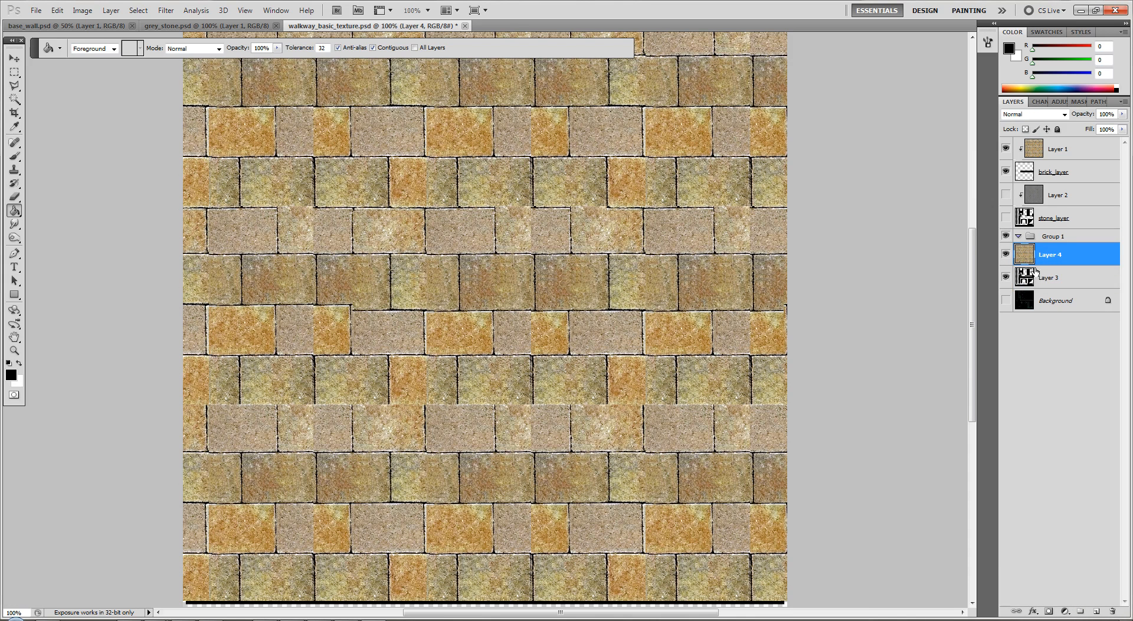
Clip the pasted brick layer to the black shapes of Layer 3 with a clipping mask
{"action": "left_click", "coordinate": [1044, 282]}
{"action": "left_click", "coordinate": [1047, 259]}
{"action": "right_click", "coordinate": [1043, 258]}
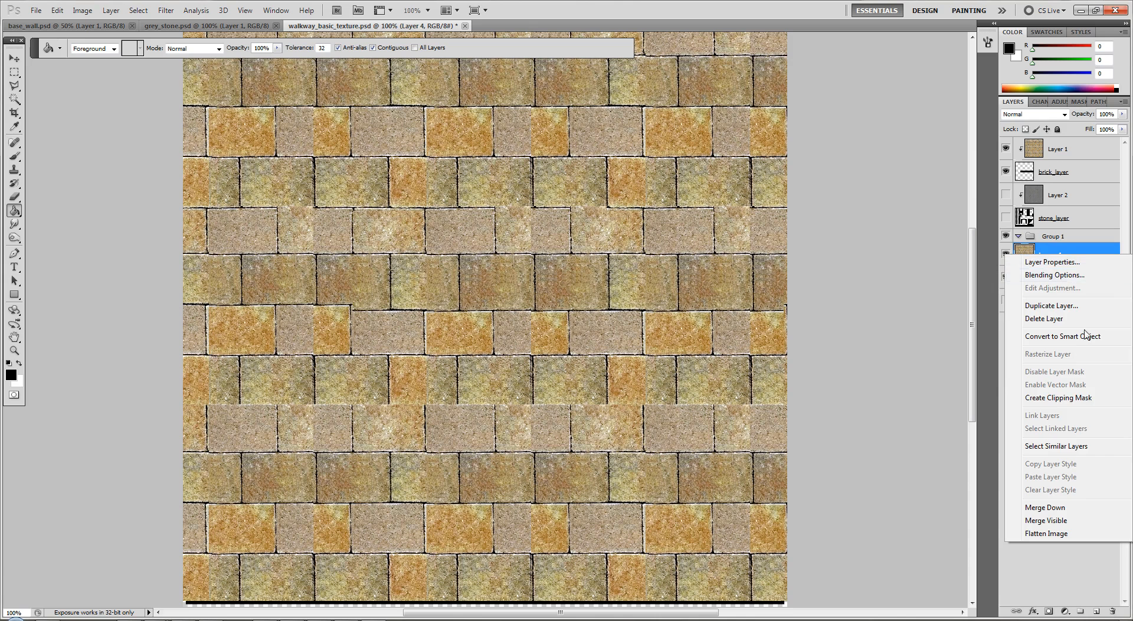
{"action": "left_click", "coordinate": [1056, 397]}
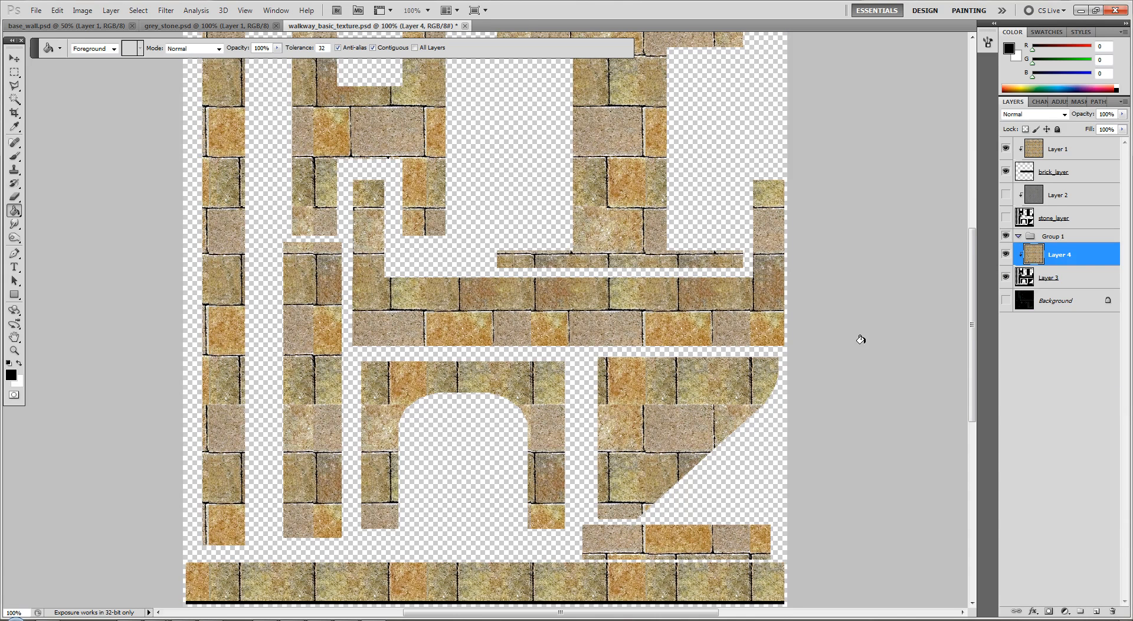
{"action": "scroll", "coordinate": [861, 339], "scroll_direction": "down", "scroll_amount": 3}
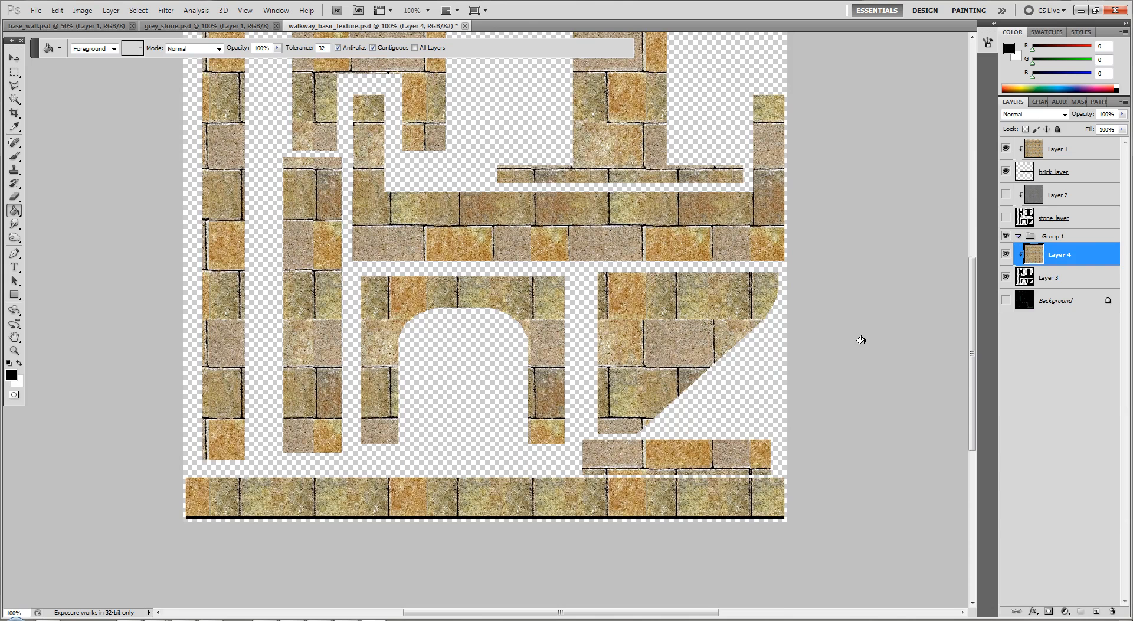
{"action": "scroll", "coordinate": [861, 339], "scroll_direction": "up", "scroll_amount": 3}
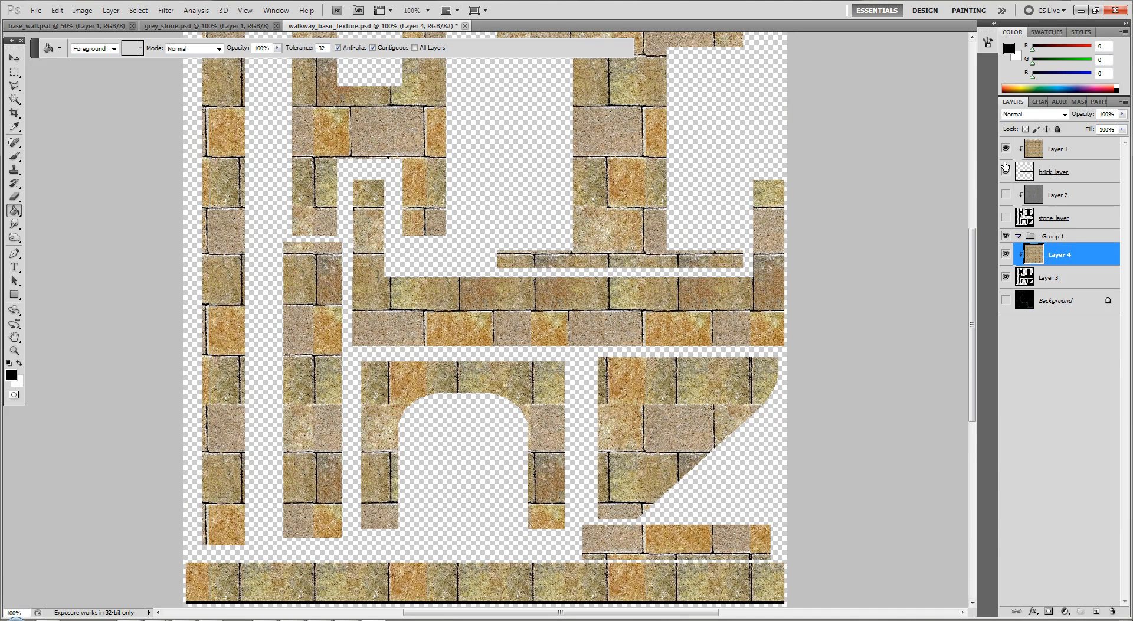
Show stone_layer and its clipped grey stone Layer 2 above the new brick layers
{"action": "left_click", "coordinate": [1006, 219]}
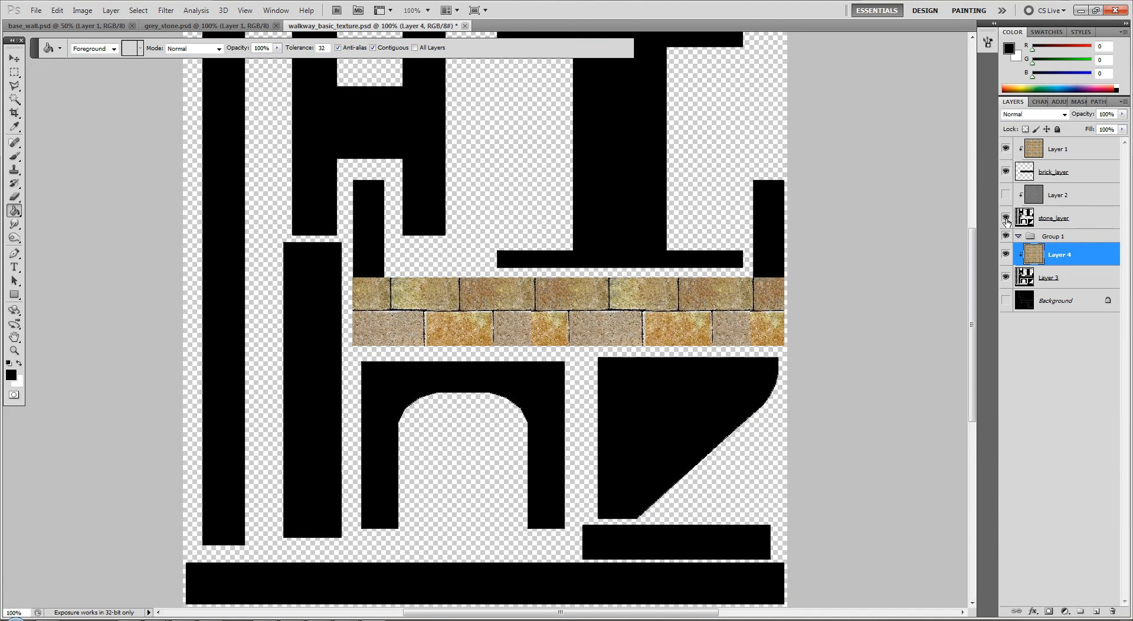
{"action": "left_click", "coordinate": [1007, 220]}
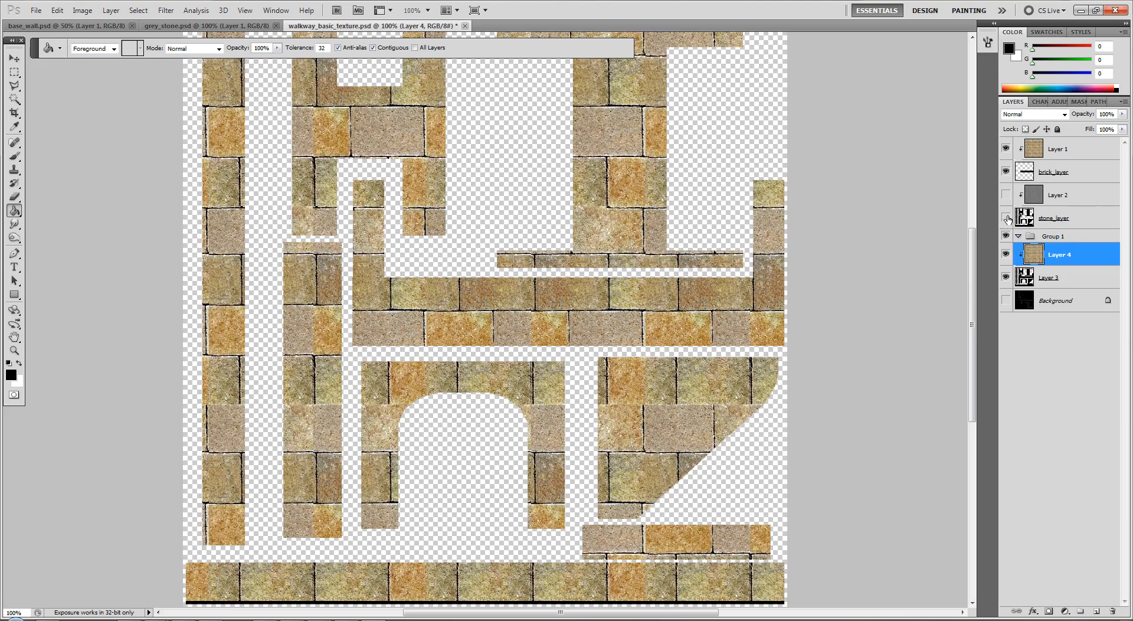
{"action": "left_click", "coordinate": [1007, 218]}
{"action": "left_click", "coordinate": [1006, 196]}
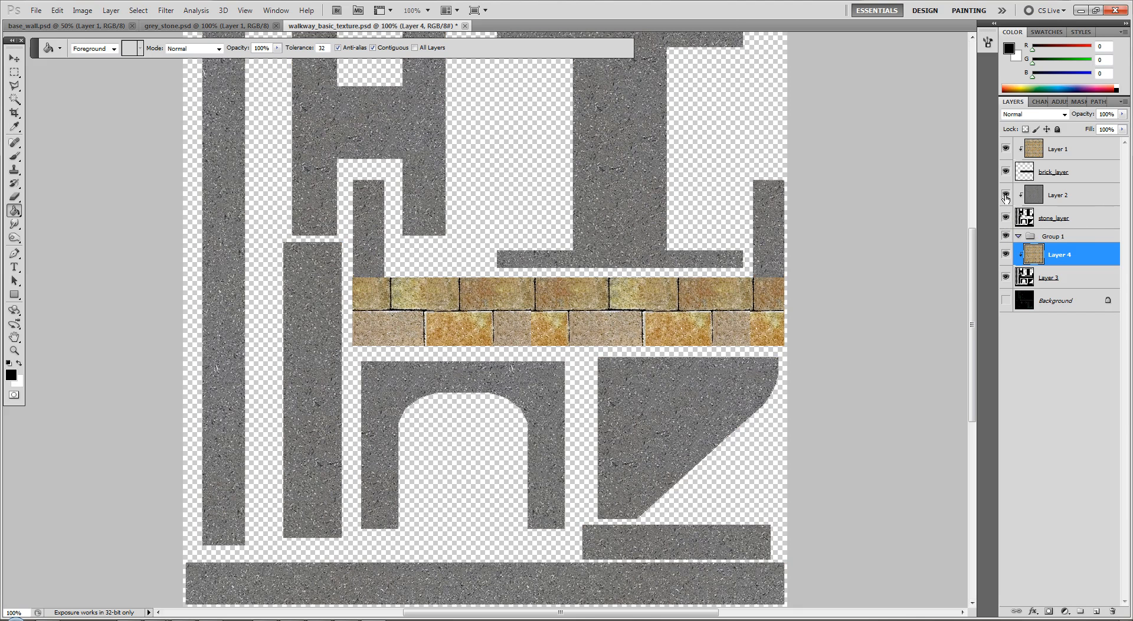
Select the curved support shape on stone_layer with a rectangular marquee, delete it to reveal the brick, and save the texture
{"action": "scroll", "coordinate": [931, 392], "scroll_direction": "down", "scroll_amount": 3}
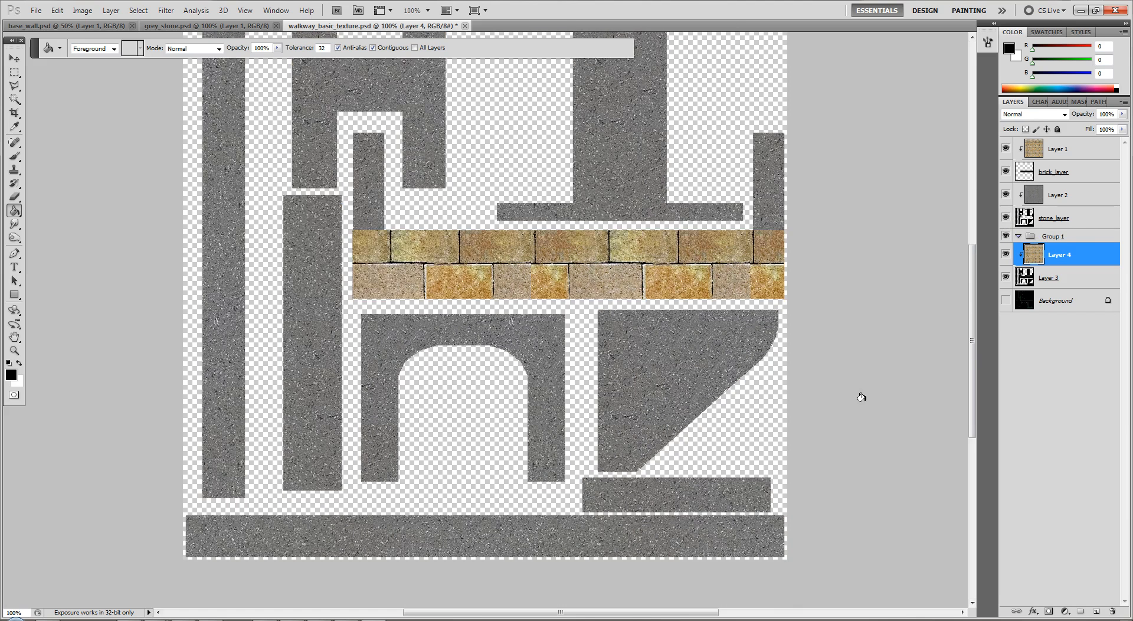
{"action": "scroll", "coordinate": [863, 397], "scroll_direction": "up", "scroll_amount": 2}
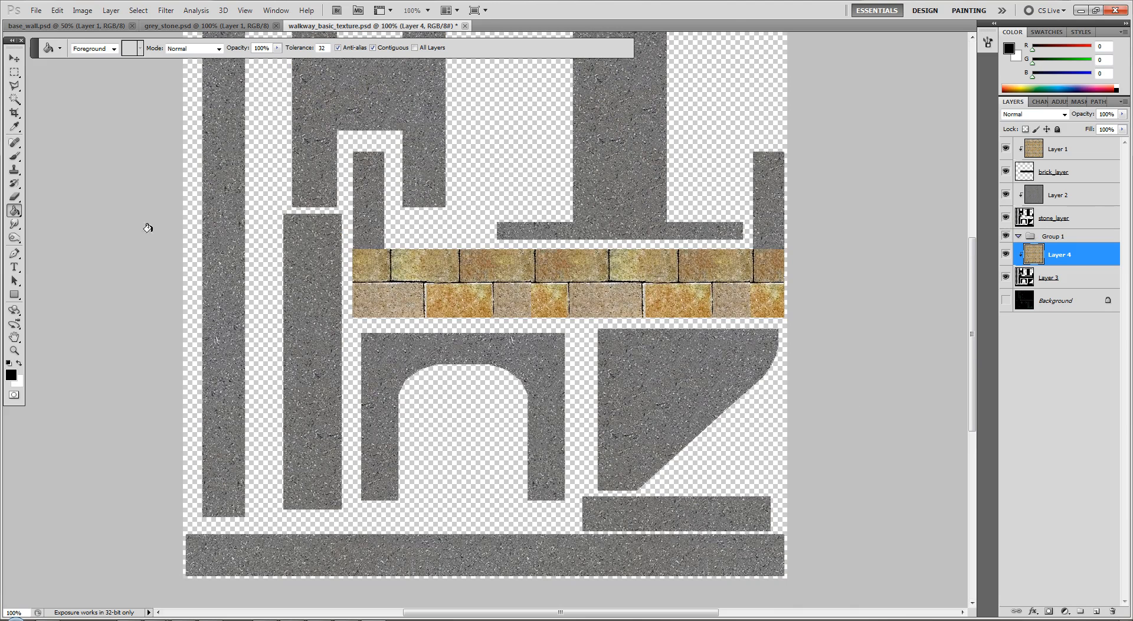
{"action": "left_click", "coordinate": [14, 72]}
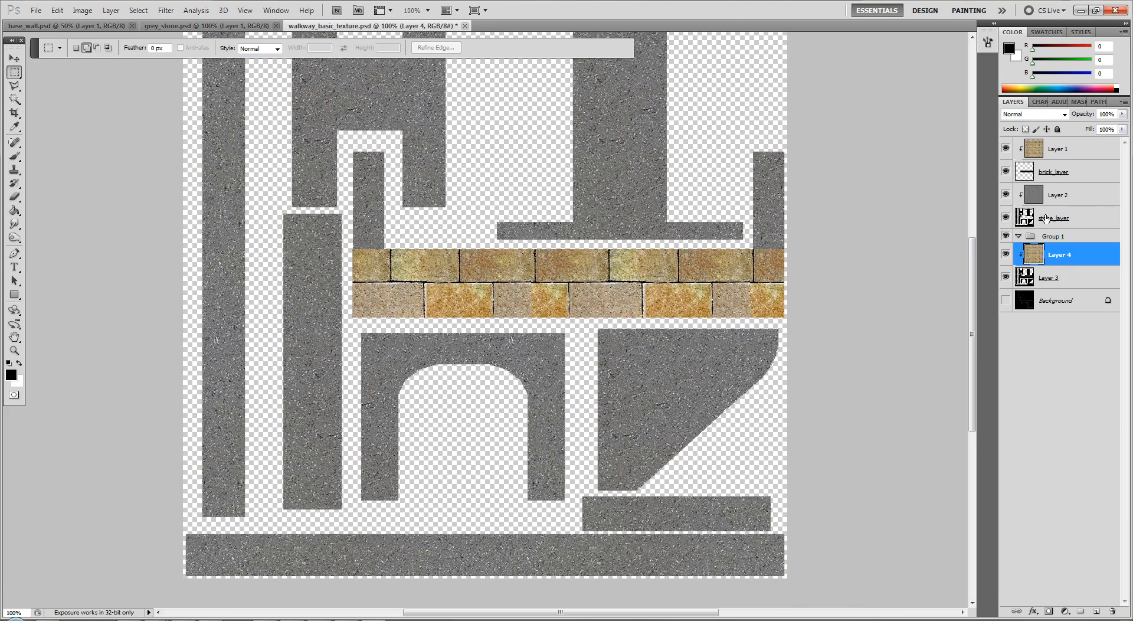
{"action": "left_click", "coordinate": [1044, 223]}
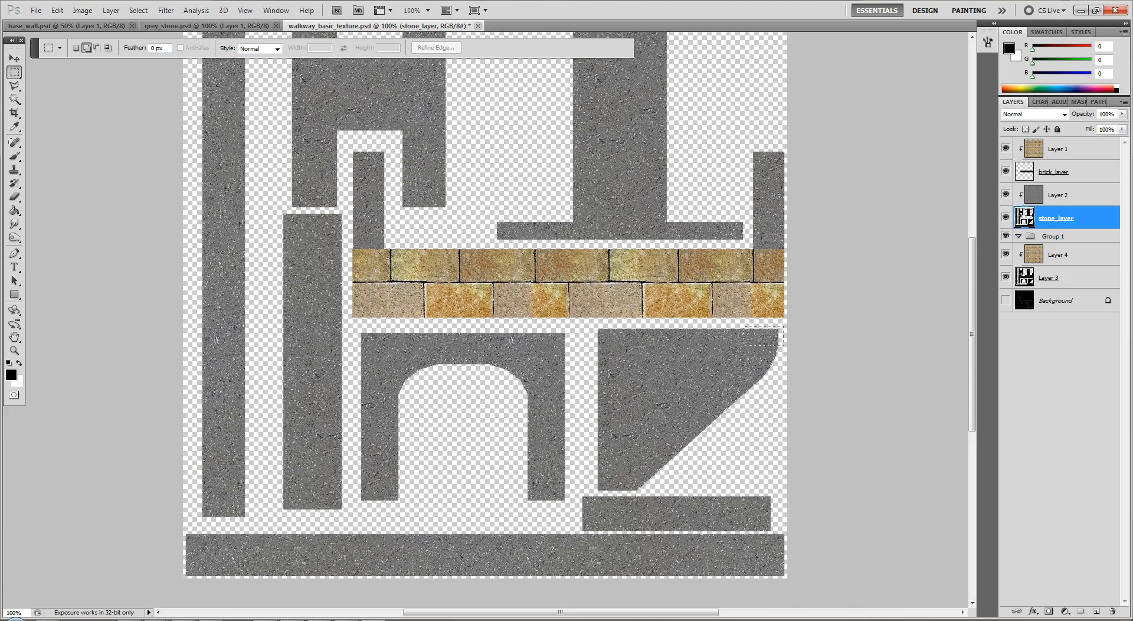
{"action": "left_click_drag", "start_coordinate": [583, 484], "coordinate": [593, 492]}
{"action": "key", "text": "Delete"}
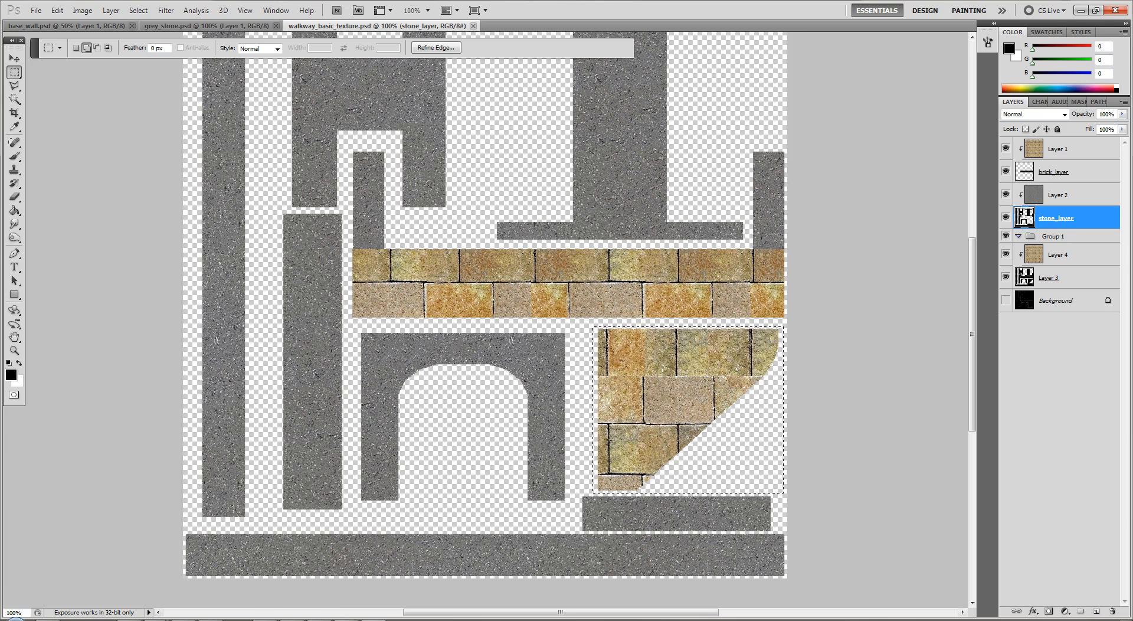
Switch to 3ds Max and examine the brick texture on the walkway's supports from above and below
{"action": "key", "text": "alt+Tab"}
{"action": "middle_click_drag", "start_coordinate": [382, 438], "coordinate": [345, 397]}
{"action": "scroll", "coordinate": [349, 394], "scroll_direction": "up", "scroll_amount": 4}
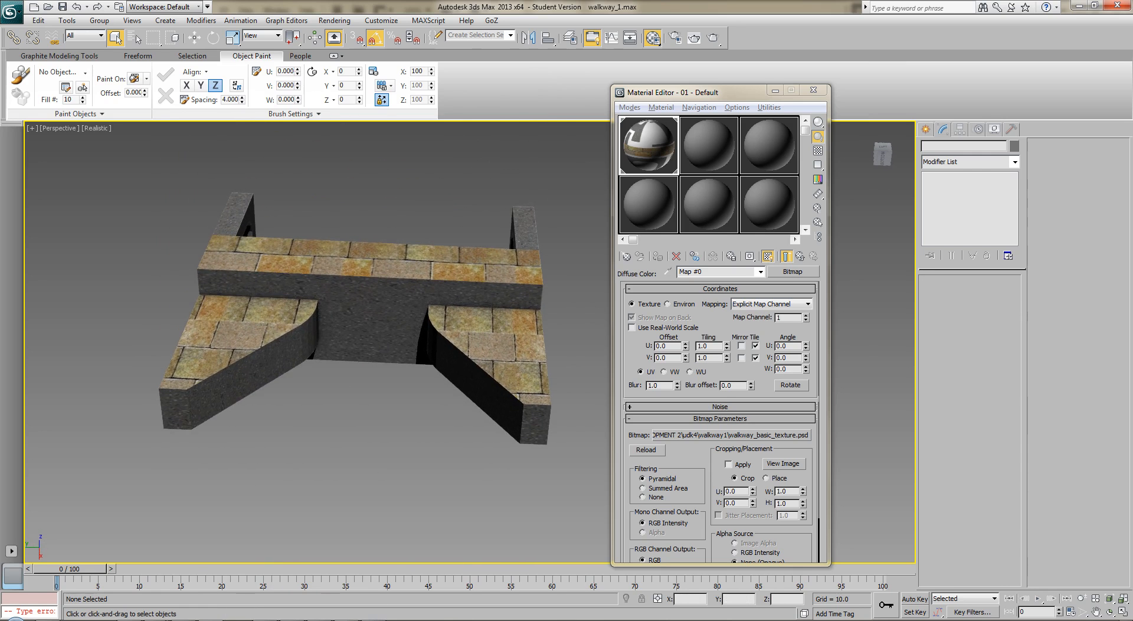
{"action": "middle_click_drag", "start_coordinate": [479, 401], "coordinate": [443, 312], "text": "alt"}
{"action": "mouse_move", "coordinate": [401, 378]}
{"action": "middle_mouse_down", "text": "alt"}
{"action": "mouse_move", "coordinate": [354, 420]}
{"action": "mouse_move", "coordinate": [356, 451]}
{"action": "mouse_move", "coordinate": [339, 464]}
{"action": "mouse_move", "coordinate": [393, 375]}
{"action": "mouse_move", "coordinate": [409, 377]}
{"action": "middle_mouse_up", "text": "alt"}
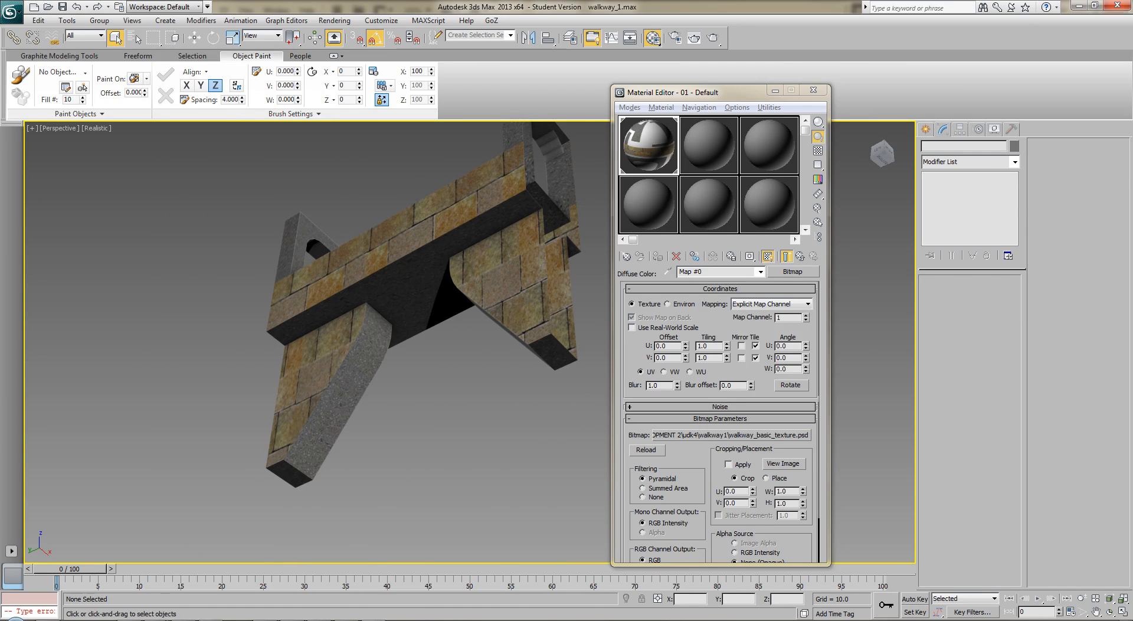
Back in Photoshop, add the shorter vertical strip beside the arch to the selection, delete it from stone_layer, and save the texture
{"action": "key", "text": "alt+Tab"}
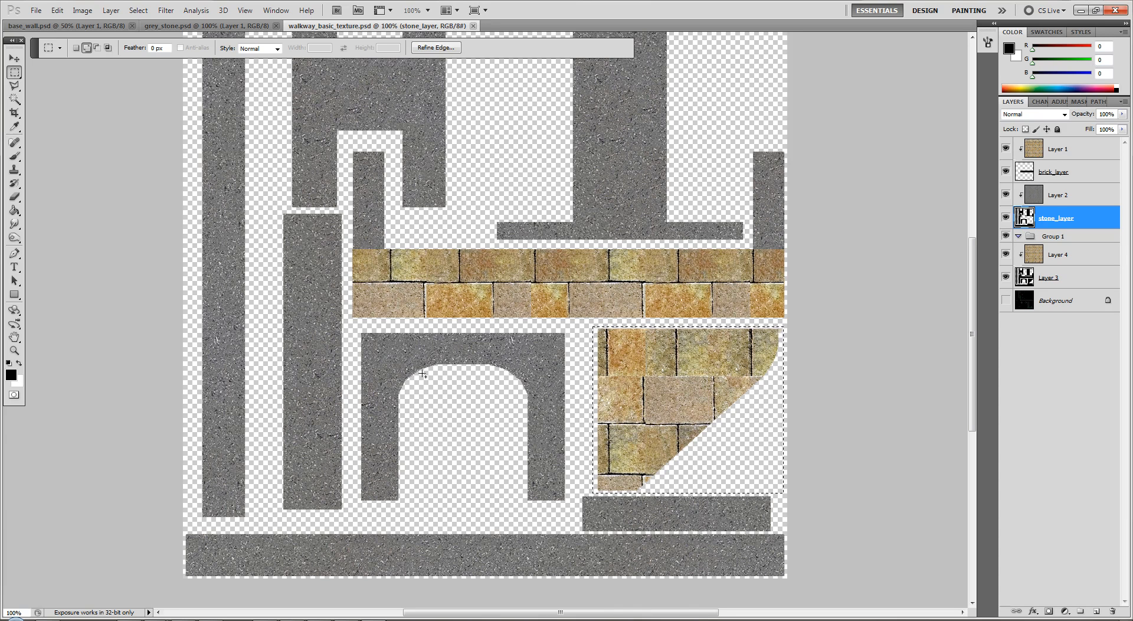
{"action": "key", "text": "ctrl+minus"}
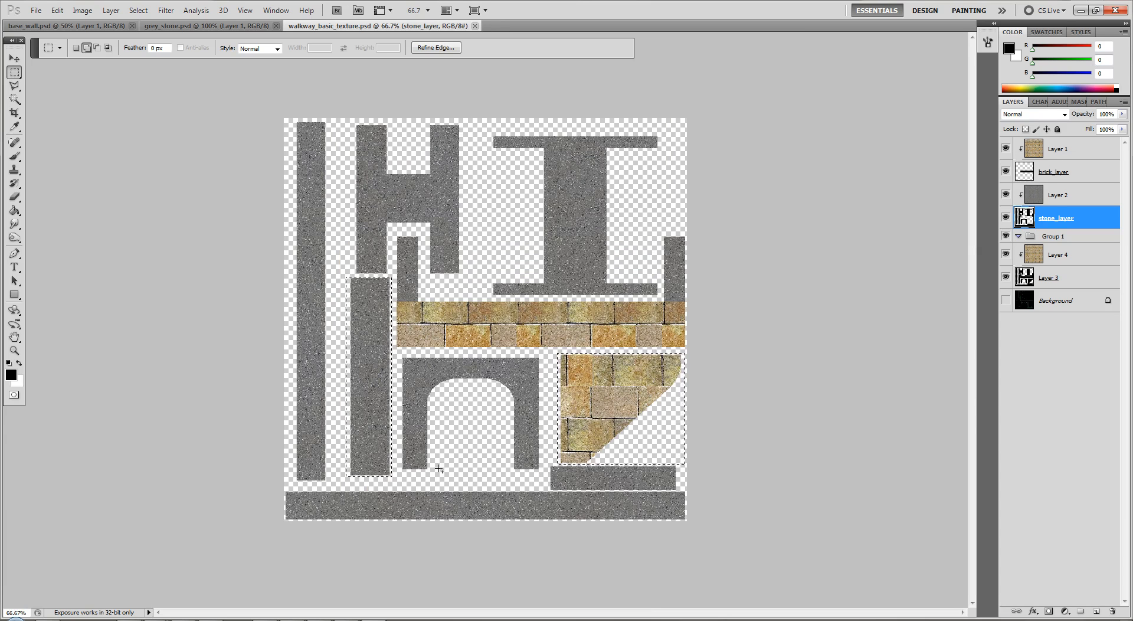
{"action": "key", "text": "Delete"}
{"action": "key", "text": "ctrl+s"}
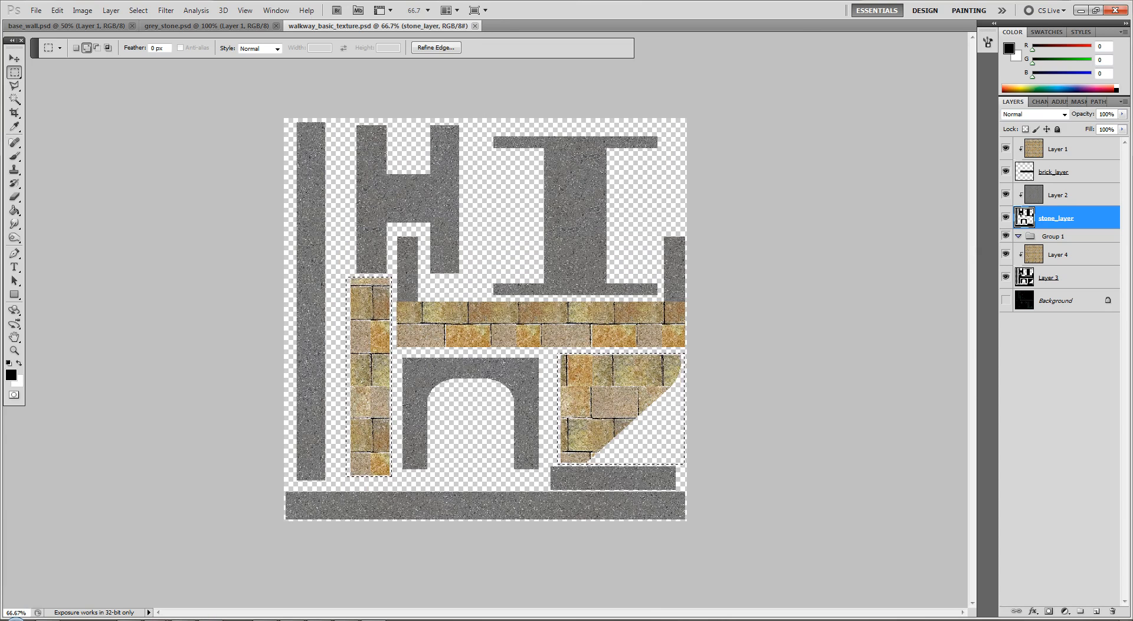
Switch to 3ds Max and examine the updated brick texture on the walkway's supports from below
{"action": "key", "text": "alt+Tab"}
{"action": "middle_click_drag", "start_coordinate": [192, 447], "coordinate": [297, 474], "text": "alt"}
{"action": "left_click", "coordinate": [273, 487]}
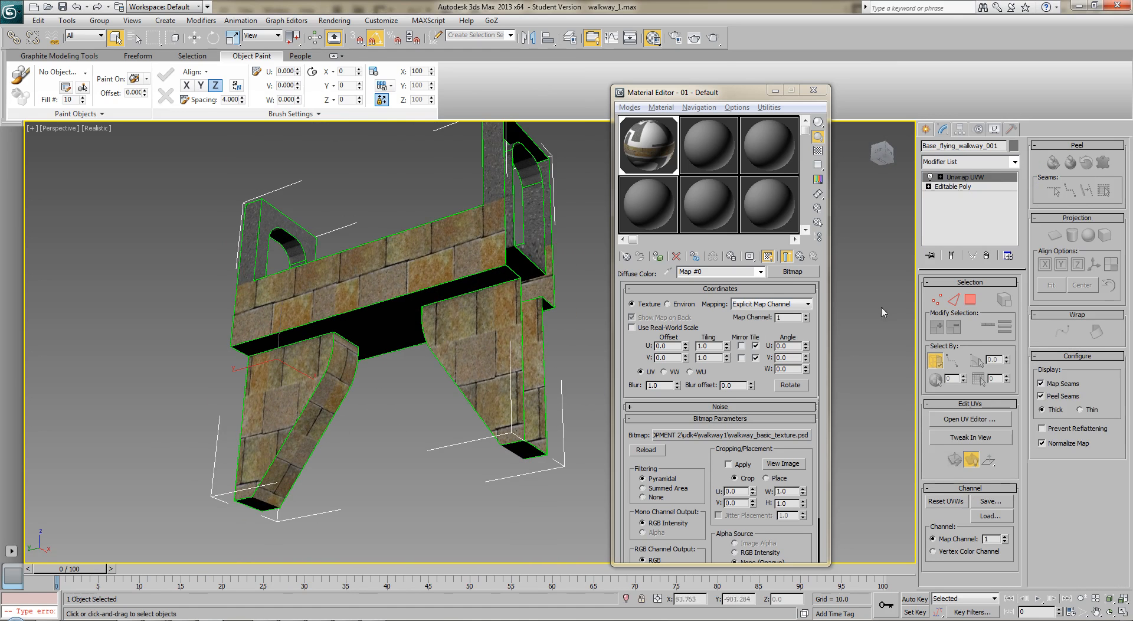
Open the UV editor for Base_flying_walkway_001 and place its window beside the walkway model
{"action": "left_click", "coordinate": [971, 419]}
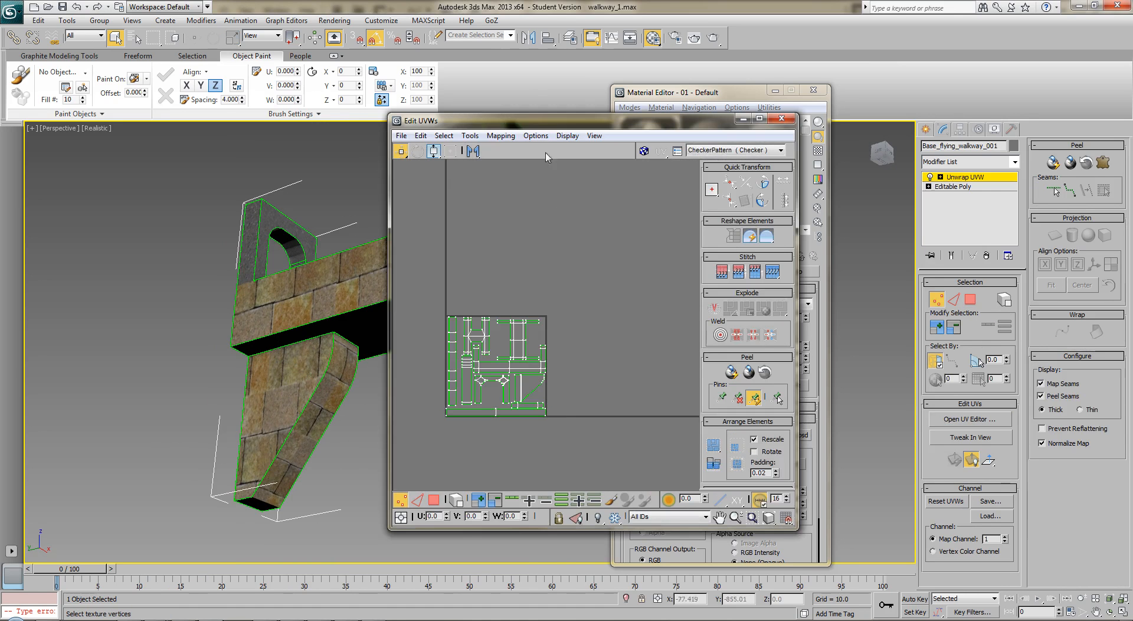
{"action": "left_click_drag", "start_coordinate": [550, 124], "coordinate": [723, 130]}
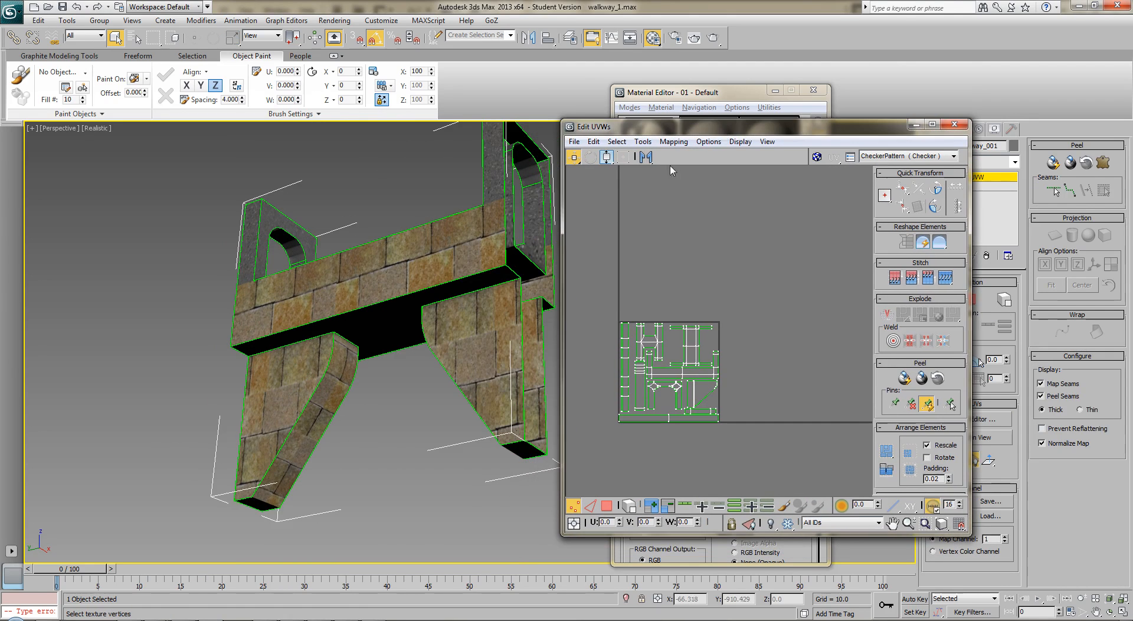
{"action": "middle_click_drag", "start_coordinate": [412, 320], "coordinate": [302, 341]}
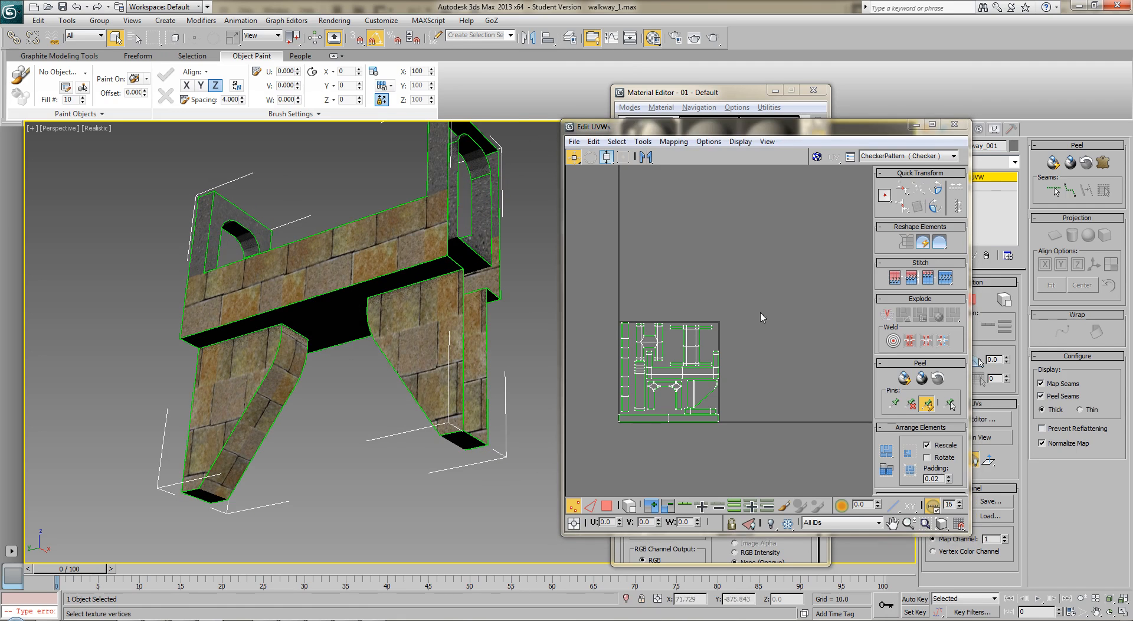
{"action": "left_click", "coordinate": [851, 148]}
{"action": "left_click_drag", "start_coordinate": [847, 131], "coordinate": [785, 126]}
In polygon mode, select all the curved inner faces of the near support on the walkway model
{"action": "left_click", "coordinate": [969, 300]}
{"action": "left_click", "coordinate": [281, 400]}
{"action": "left_click", "coordinate": [292, 365], "text": "ctrl"}
{"action": "left_click", "coordinate": [293, 348], "text": "ctrl"}
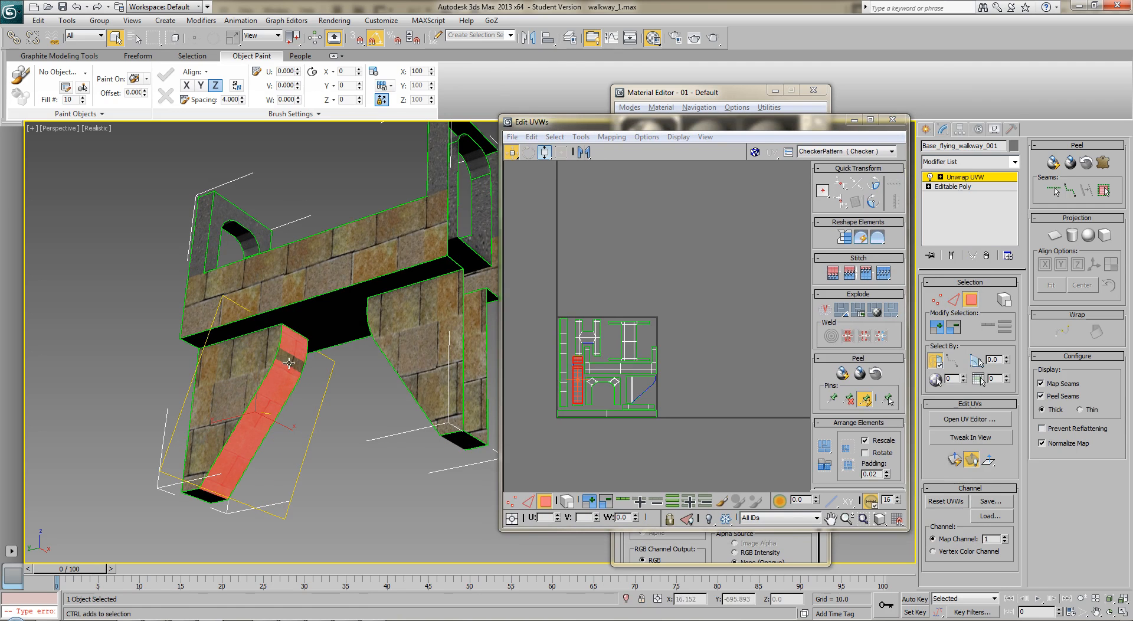
{"action": "middle_click_drag", "start_coordinate": [291, 360], "coordinate": [697, 235], "text": "alt"}
{"action": "scroll", "coordinate": [339, 421], "scroll_direction": "up", "scroll_amount": 3}
{"action": "scroll", "coordinate": [335, 409], "scroll_direction": "up", "scroll_amount": 3}
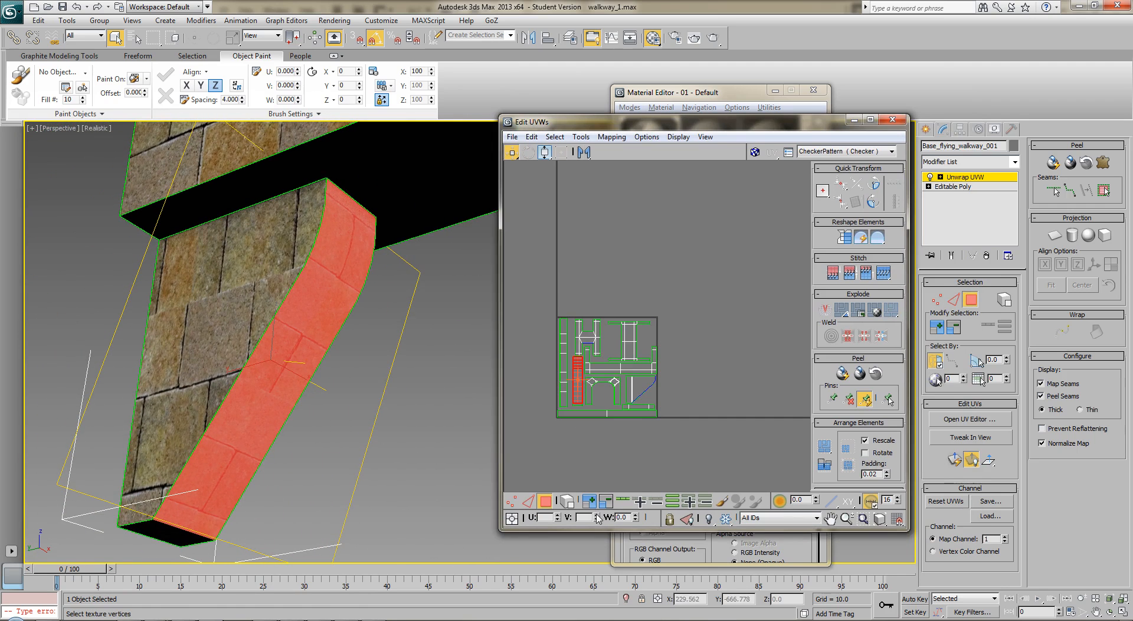
Set the V coordinate of the selected curved support faces to 0.0 in the UV editor
{"action": "left_click_drag", "start_coordinate": [597, 518], "coordinate": [597, 511]}
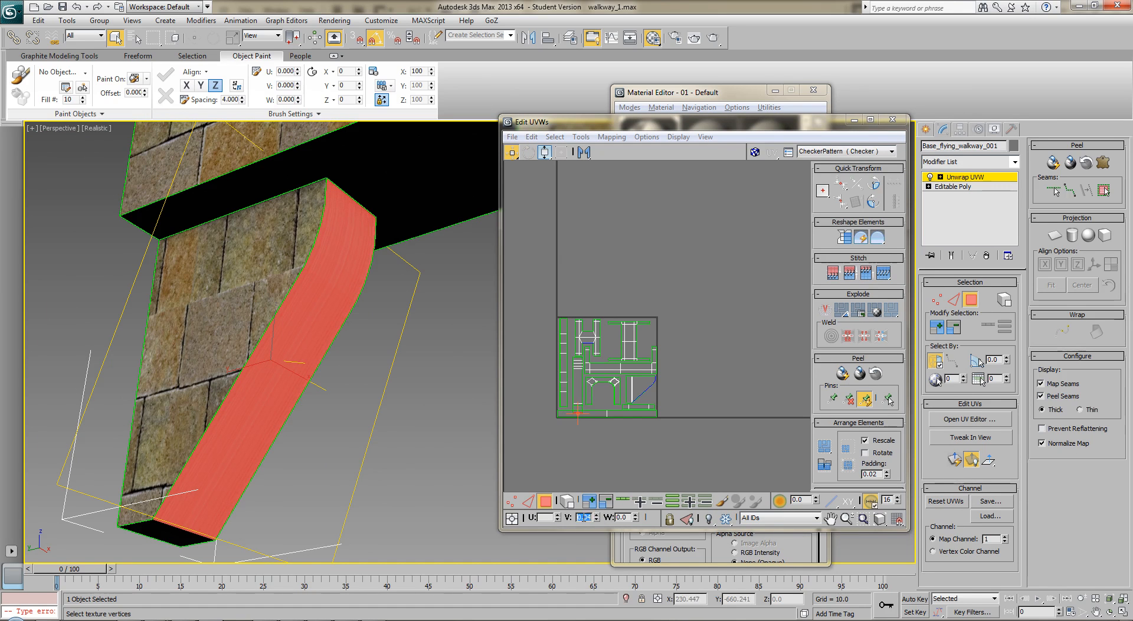
{"action": "key", "text": "Return"}
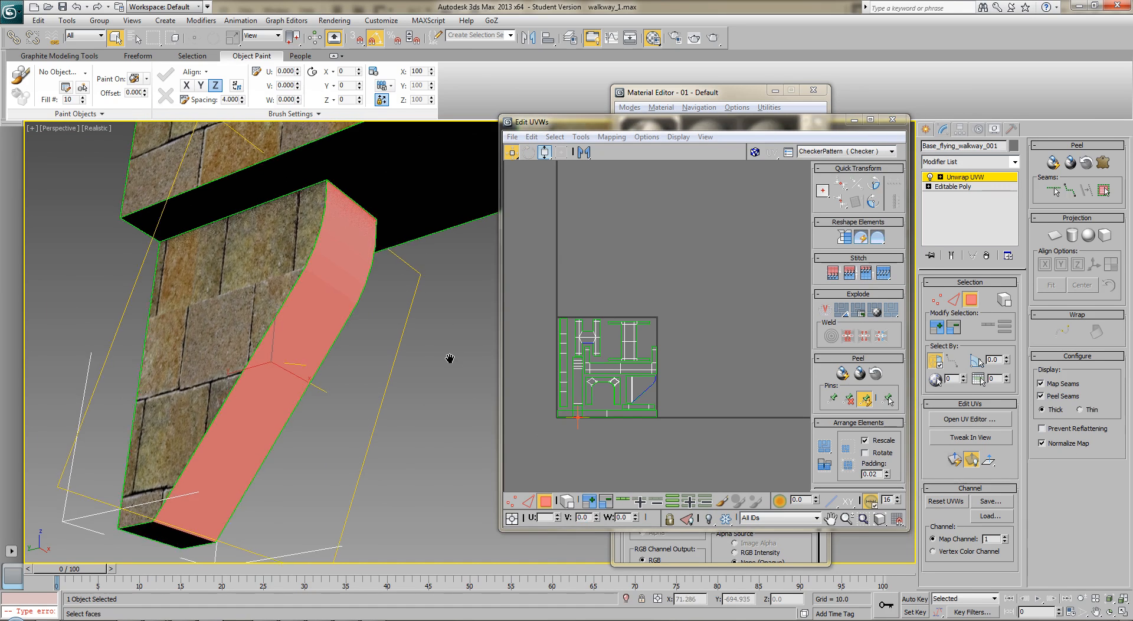
{"action": "mouse_move", "coordinate": [449, 362]}
{"action": "middle_mouse_down", "text": "alt"}
{"action": "mouse_move", "coordinate": [398, 374]}
{"action": "mouse_move", "coordinate": [446, 380]}
{"action": "middle_mouse_up", "text": "alt"}
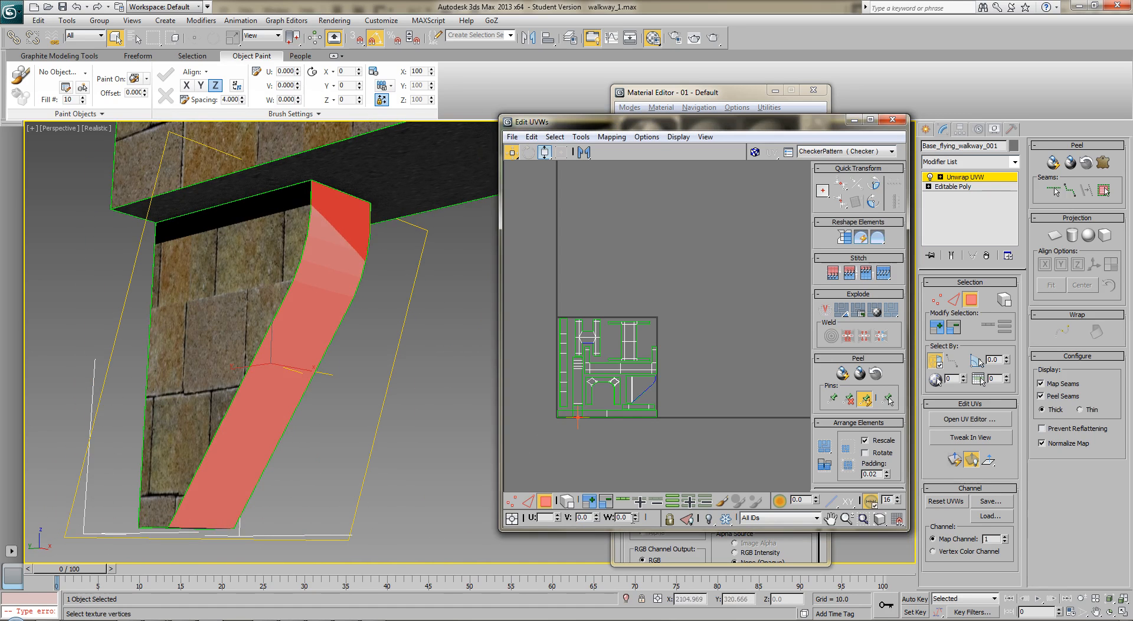
{"action": "left_click_drag", "start_coordinate": [558, 515], "coordinate": [567, 499]}
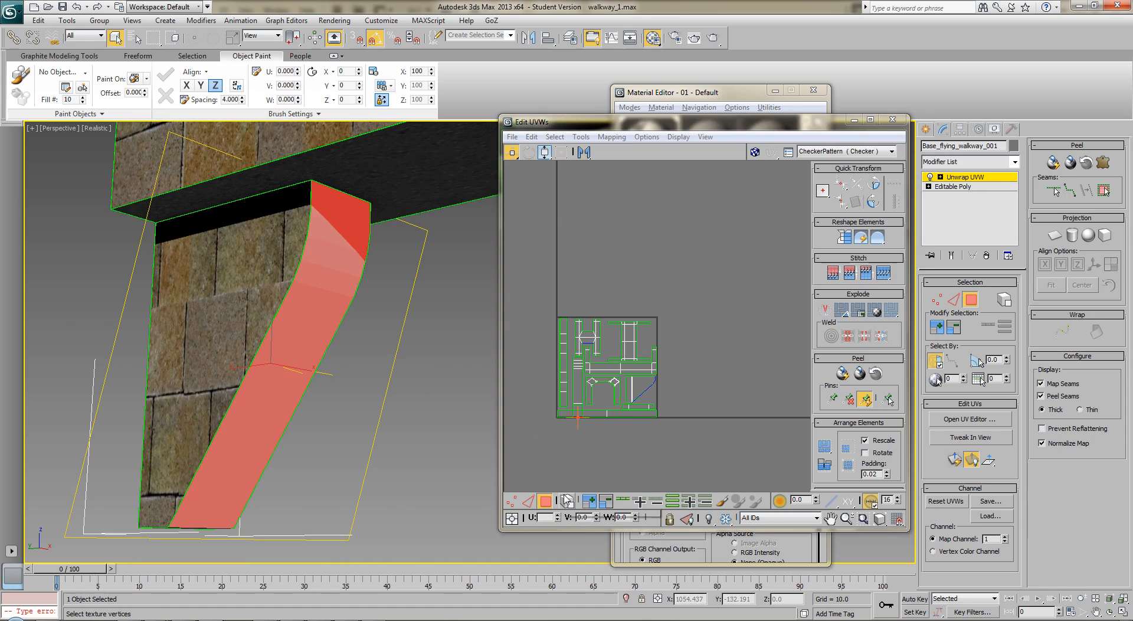
Examine the brick direction on the other support's curved underside and across the whole walkway from below
{"action": "middle_click_drag", "start_coordinate": [452, 414], "coordinate": [380, 345], "text": "alt"}
{"action": "scroll", "coordinate": [362, 376], "scroll_direction": "up", "scroll_amount": 3}
{"action": "scroll", "coordinate": [362, 376], "scroll_direction": "up", "scroll_amount": 2}
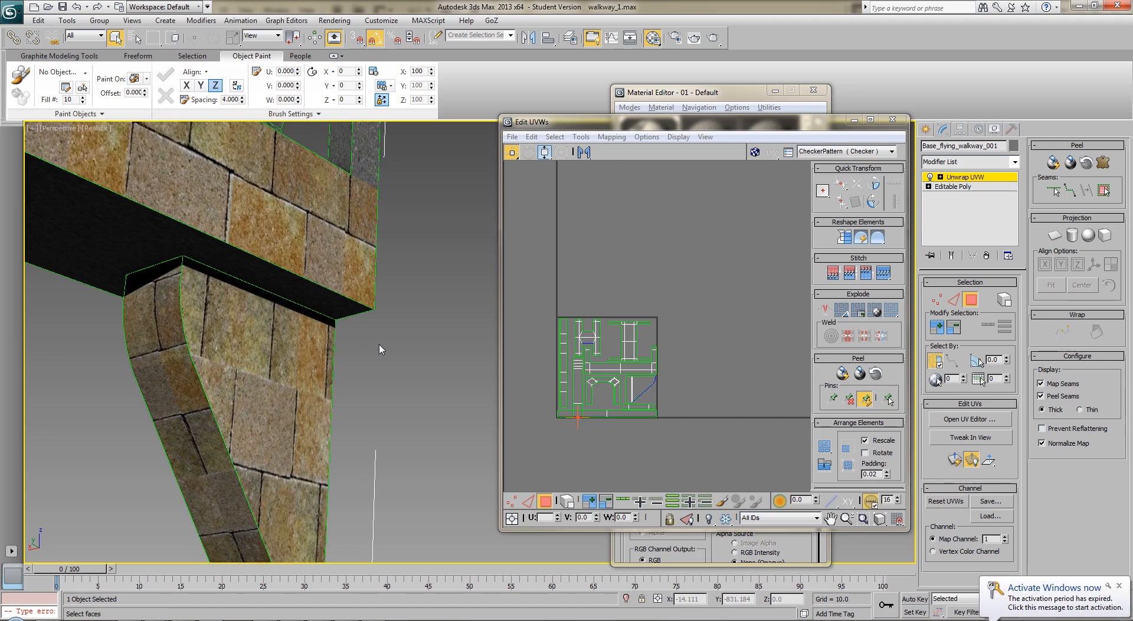
{"action": "key", "text": "z"}
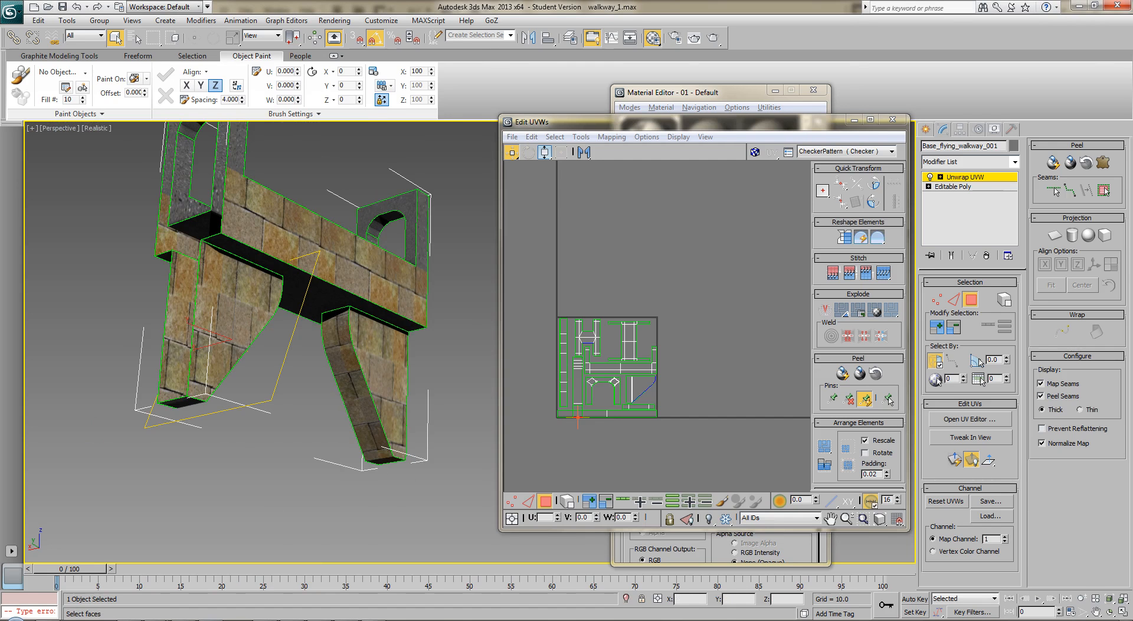
Decline the nDo2 update in Photoshop and restore the grey stone on the curved support and shorter vertical strip
{"action": "left_click", "coordinate": [400, 620]}
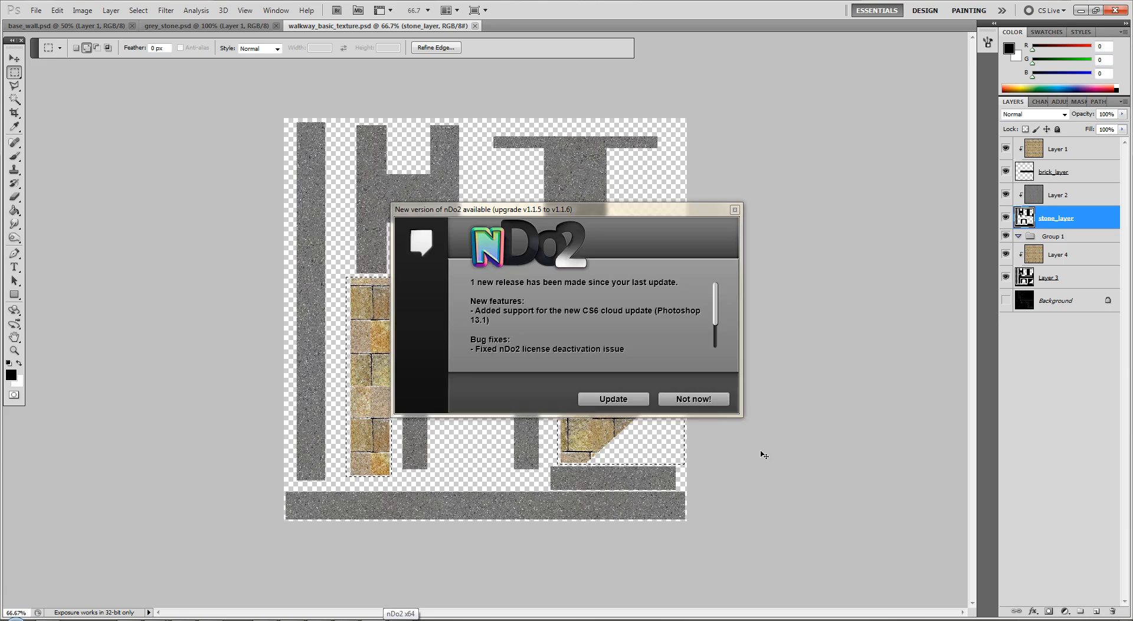
{"action": "left_click", "coordinate": [708, 402]}
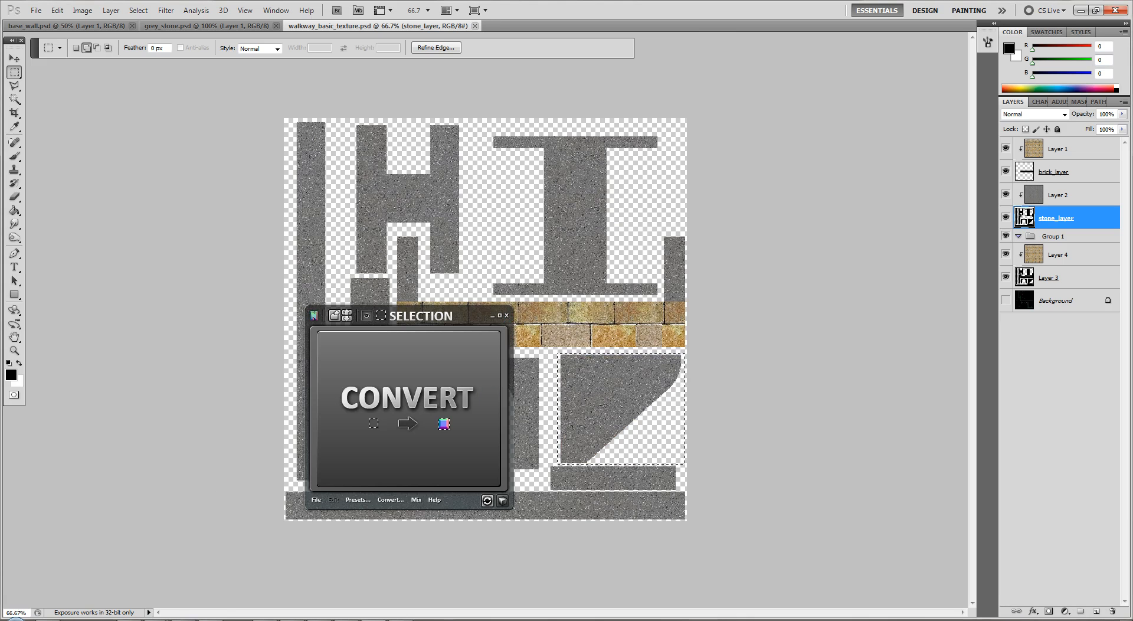
In 3ds Max, select faces on the walkway's underside to identify their matching pieces in the UV layout
{"action": "left_click", "coordinate": [225, 620]}
{"action": "middle_click_drag", "start_coordinate": [233, 511], "coordinate": [93, 448], "text": "alt"}
{"action": "left_click", "coordinate": [253, 315]}
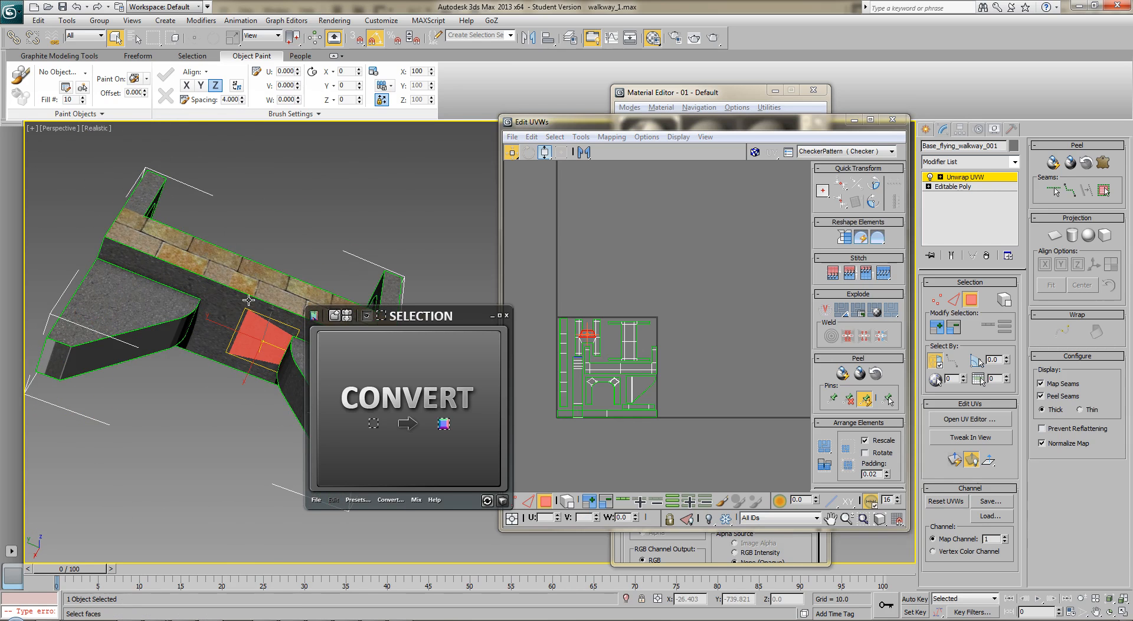
{"action": "middle_click_drag", "start_coordinate": [195, 282], "coordinate": [196, 336], "text": "alt"}
{"action": "left_click", "coordinate": [194, 336]}
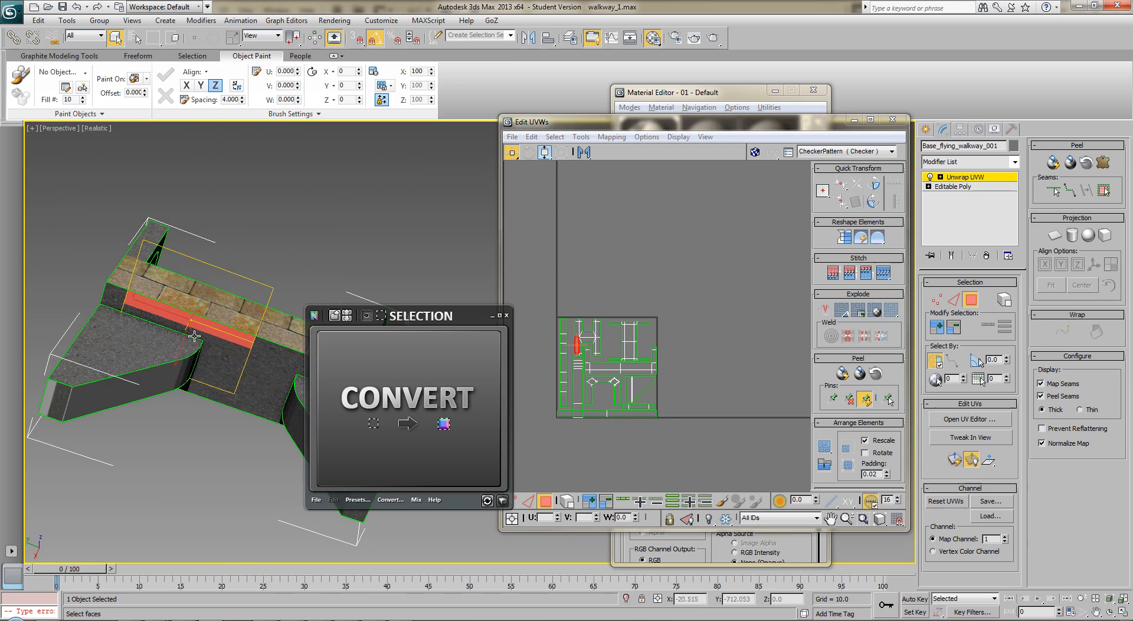
{"action": "left_click", "coordinate": [224, 363], "text": "ctrl"}
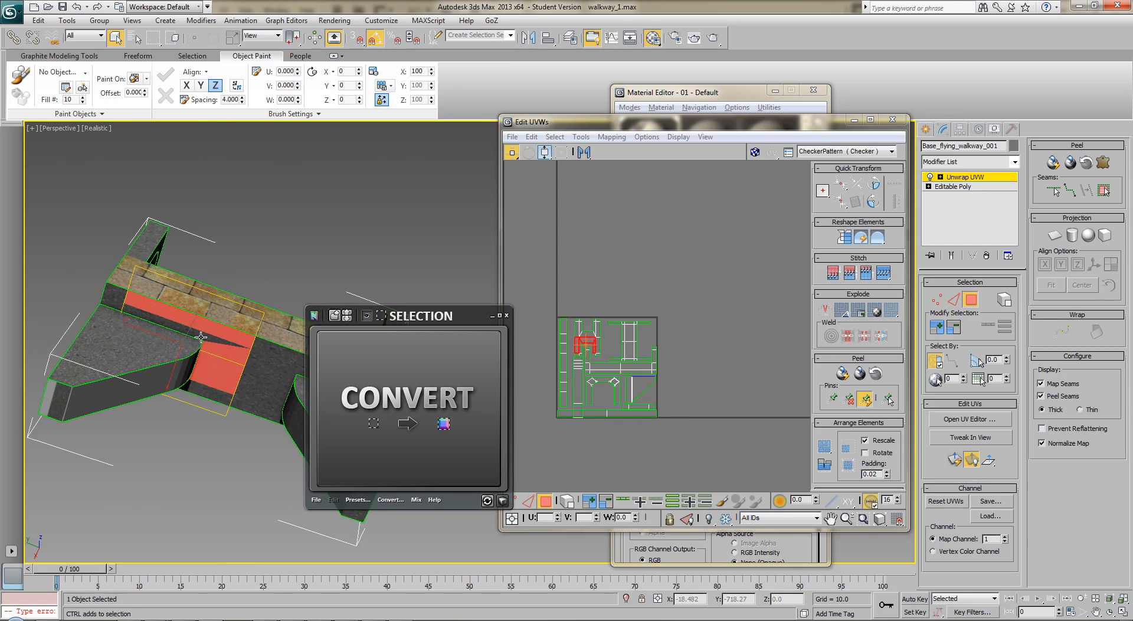
{"action": "left_click", "coordinate": [203, 348], "text": "ctrl"}
{"action": "left_click", "coordinate": [284, 236]}
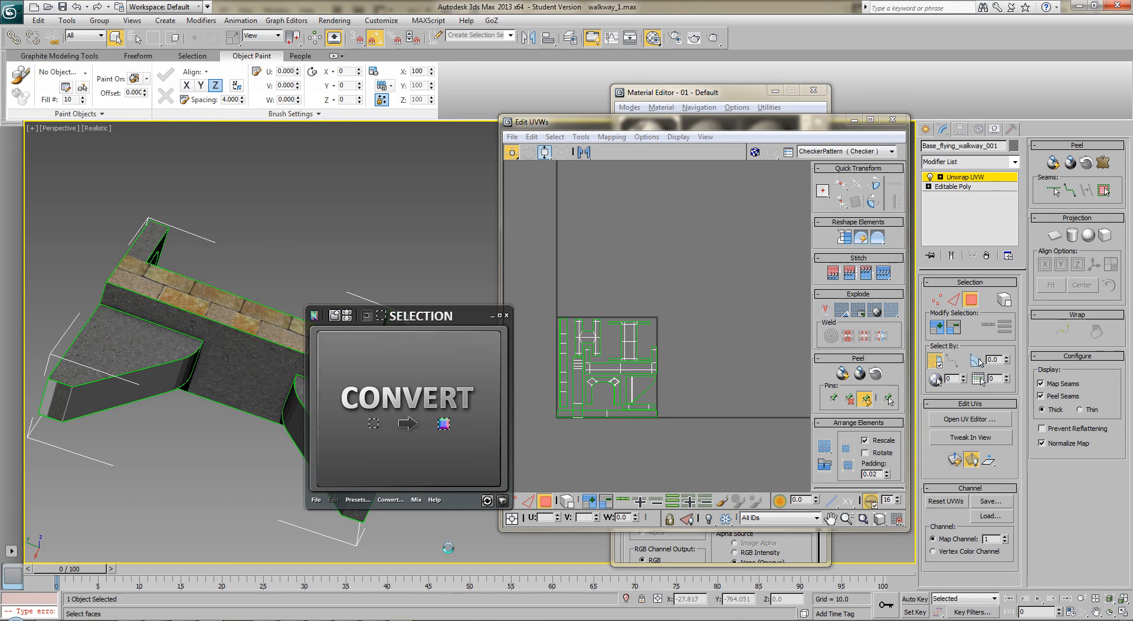
Switch back to Photoshop and close the nDo2 window
{"action": "key", "text": "alt+Tab"}
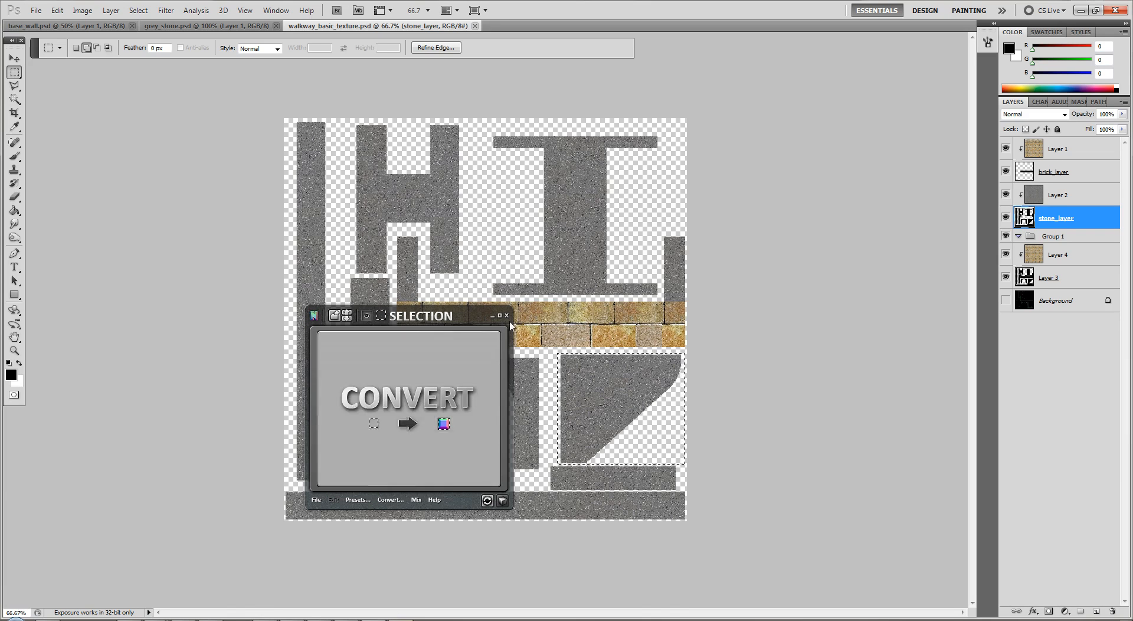
{"action": "left_click", "coordinate": [505, 314]}
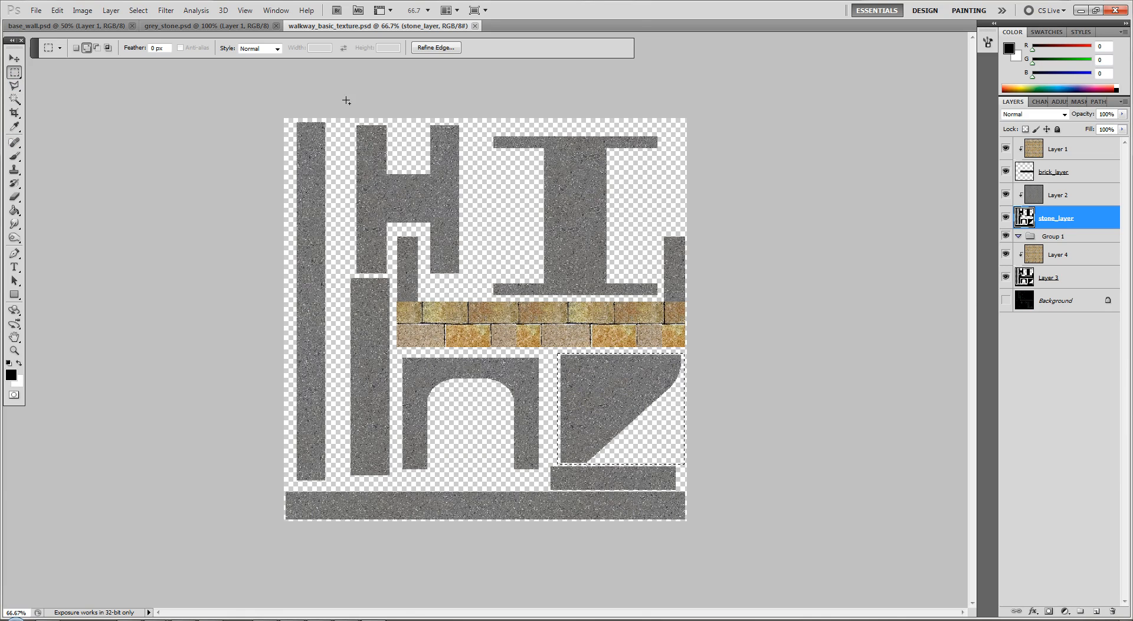
{"action": "left_click_drag", "start_coordinate": [465, 233], "coordinate": [467, 227]}
{"action": "key", "text": "Delete"}
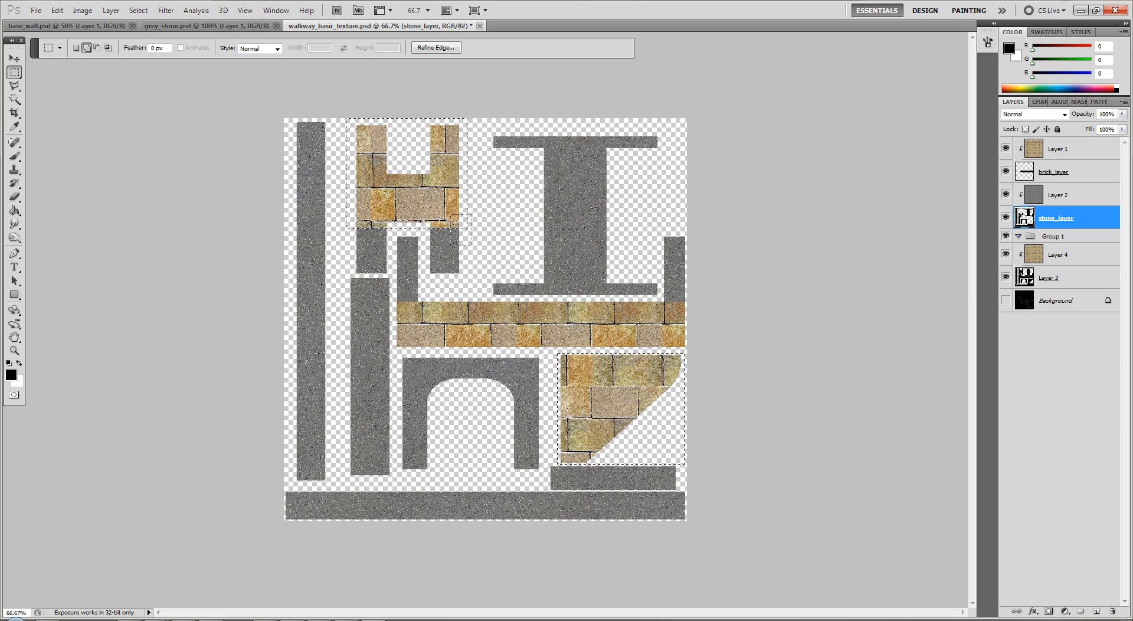
{"action": "key", "text": "ctrl+d"}
{"action": "key", "text": "ctrl+alt+z"}
{"action": "key", "text": "ctrl+alt+z"}
Clear the old selection, marquee the H-shaped piece on stone_layer in sections, delete it to reveal the brick, and save the texture
{"action": "key", "text": "ctrl+d"}
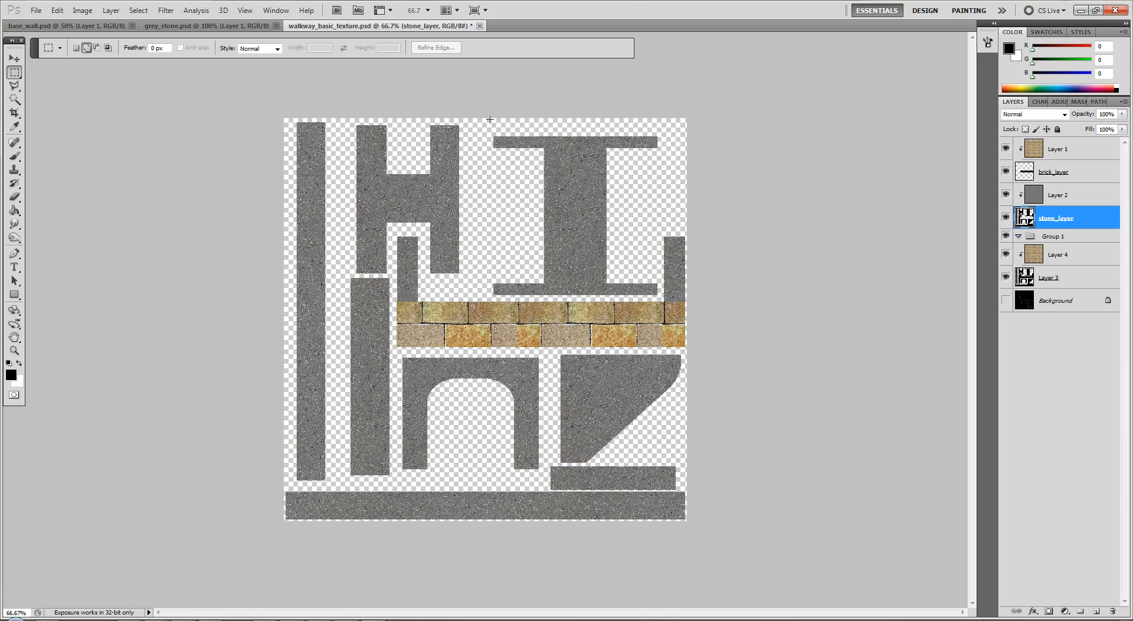
{"action": "left_click_drag", "start_coordinate": [342, 222], "coordinate": [343, 223]}
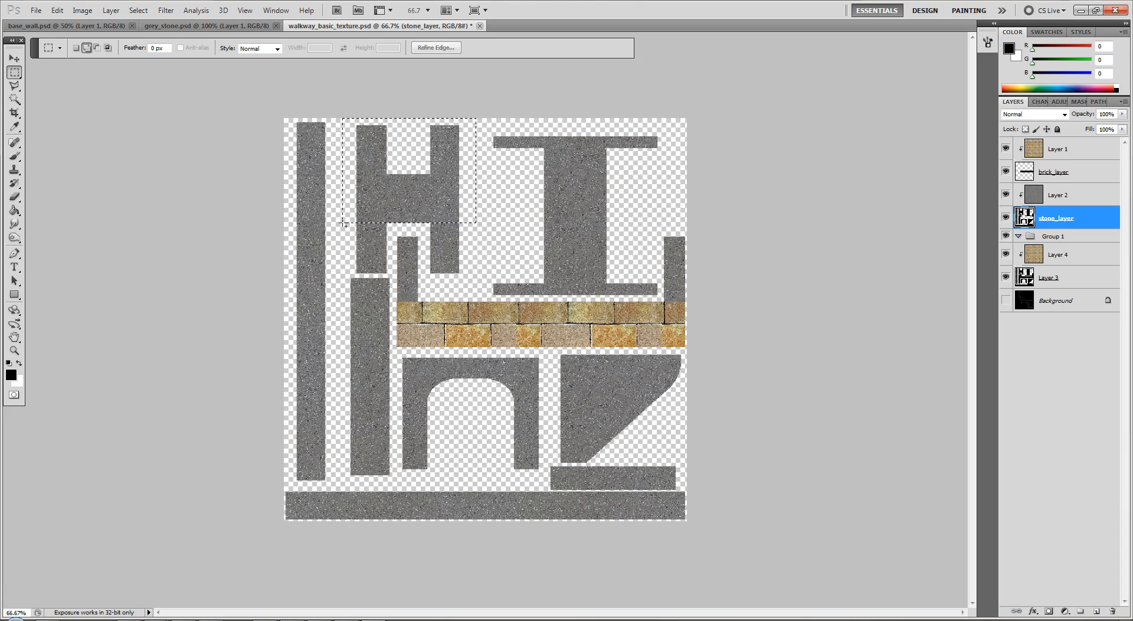
{"action": "key", "text": "Delete"}
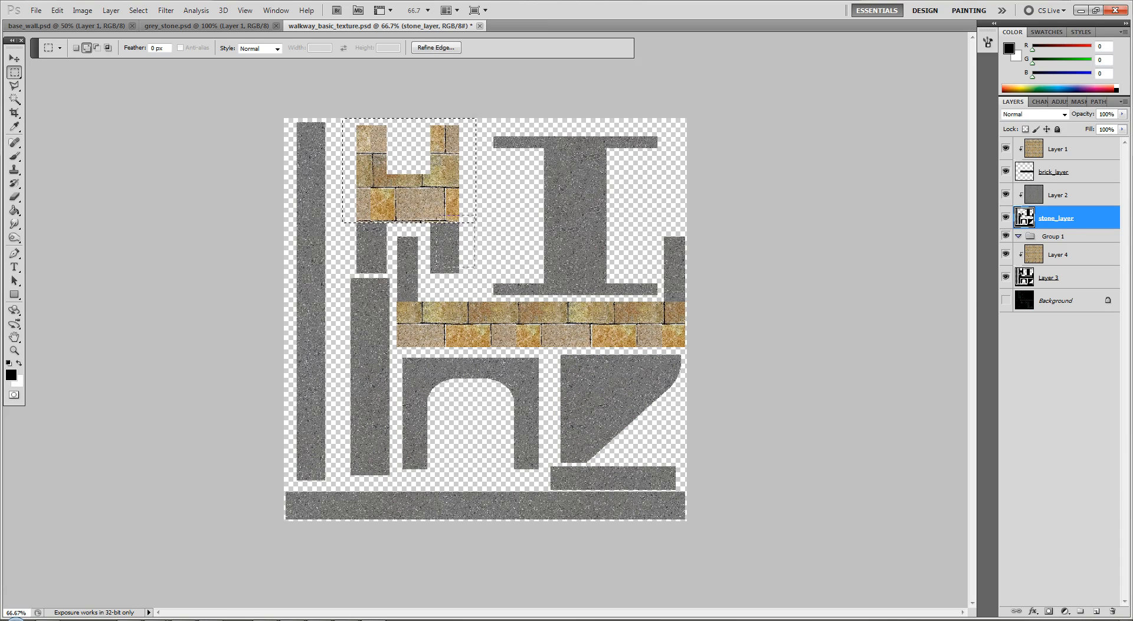
{"action": "left_click_drag", "start_coordinate": [427, 275], "coordinate": [426, 275]}
{"action": "key", "text": "Delete"}
{"action": "left_click_drag", "start_coordinate": [342, 223], "coordinate": [390, 274]}
{"action": "key", "text": "Delete"}
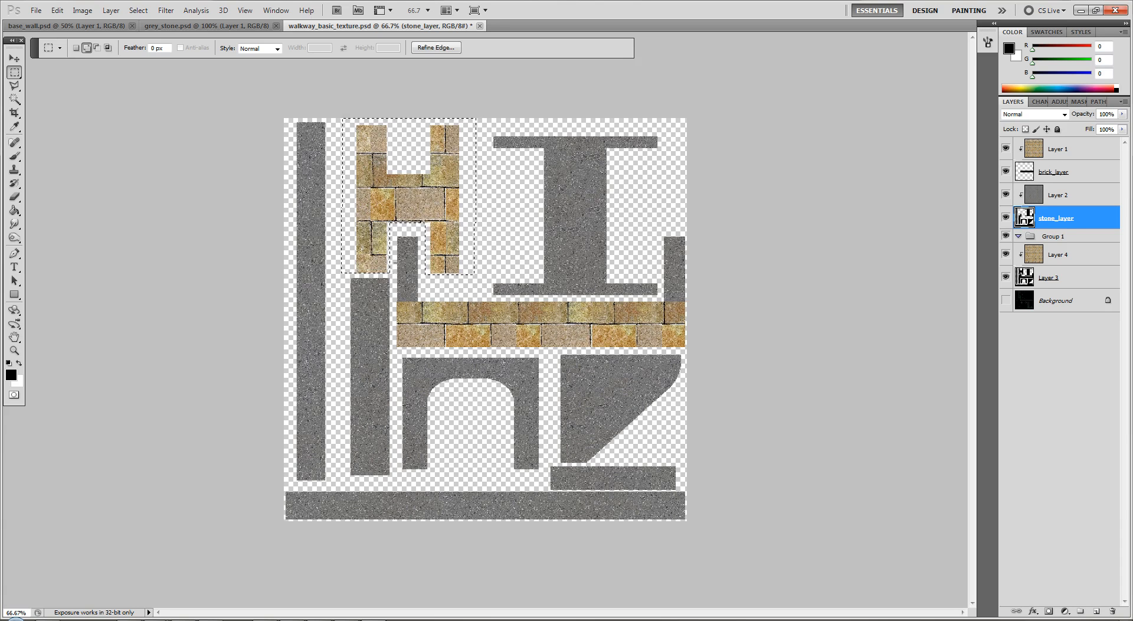
{"action": "key", "text": "ctrl+d"}
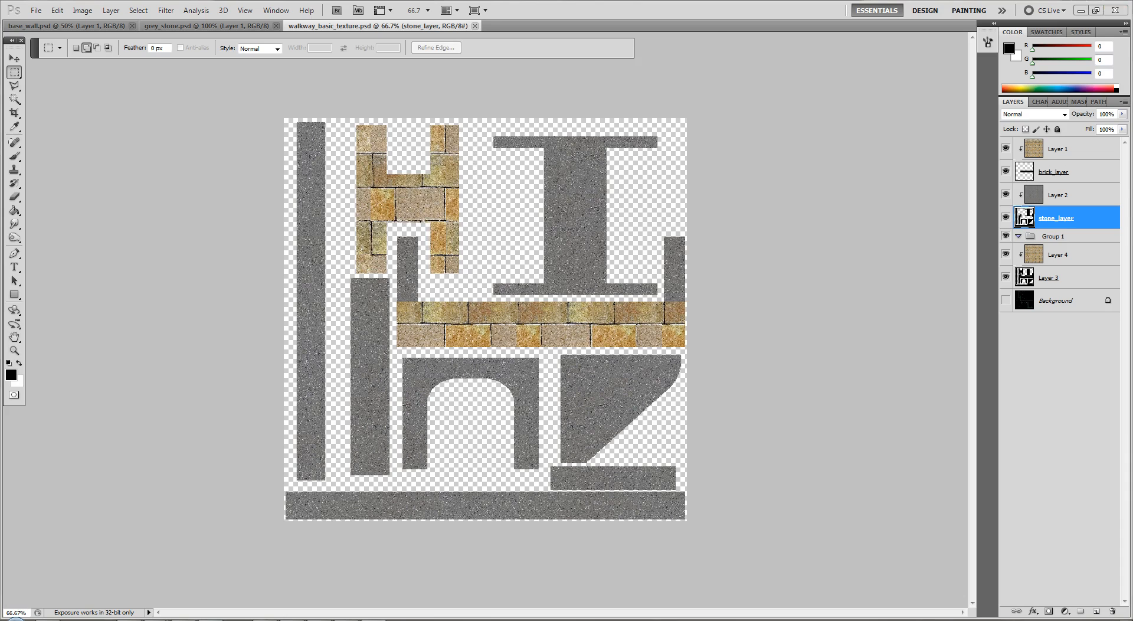
Check the walkway model's brick and stone from above in 3ds Max, and return to Photoshop
{"action": "key", "text": "alt+Tab"}
{"action": "middle_click_drag", "start_coordinate": [418, 439], "coordinate": [304, 322], "text": "alt"}
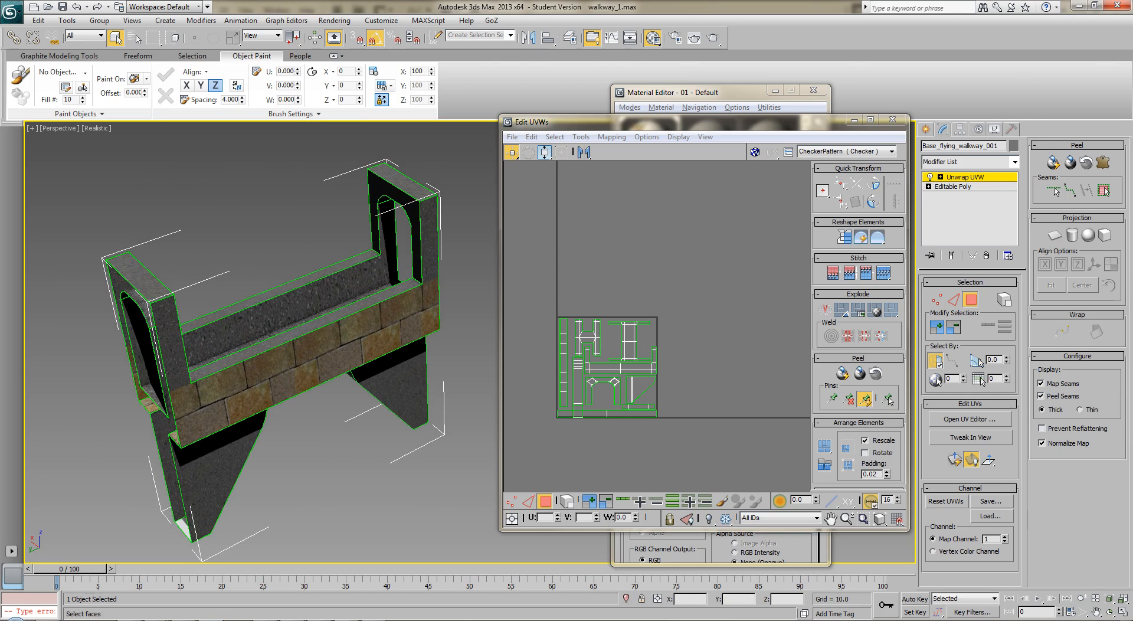
{"action": "key", "text": "alt+Tab"}
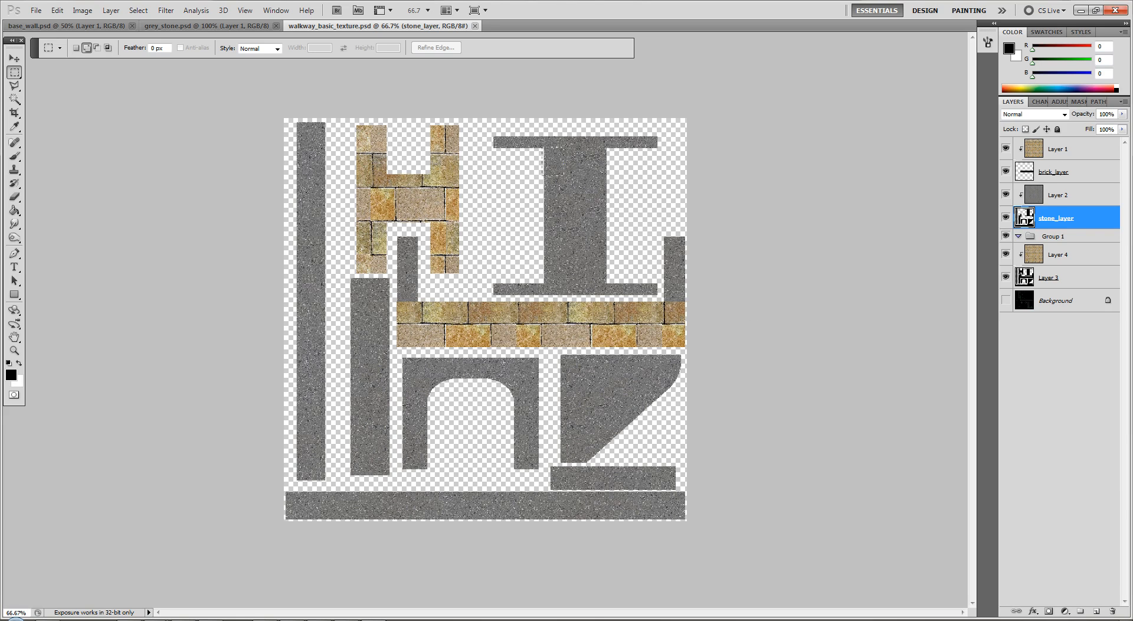
{"action": "left_click_drag", "start_coordinate": [619, 288], "coordinate": [615, 284]}
{"action": "key", "text": "ctrl+plus"}
{"action": "key", "text": "ctrl+plus"}
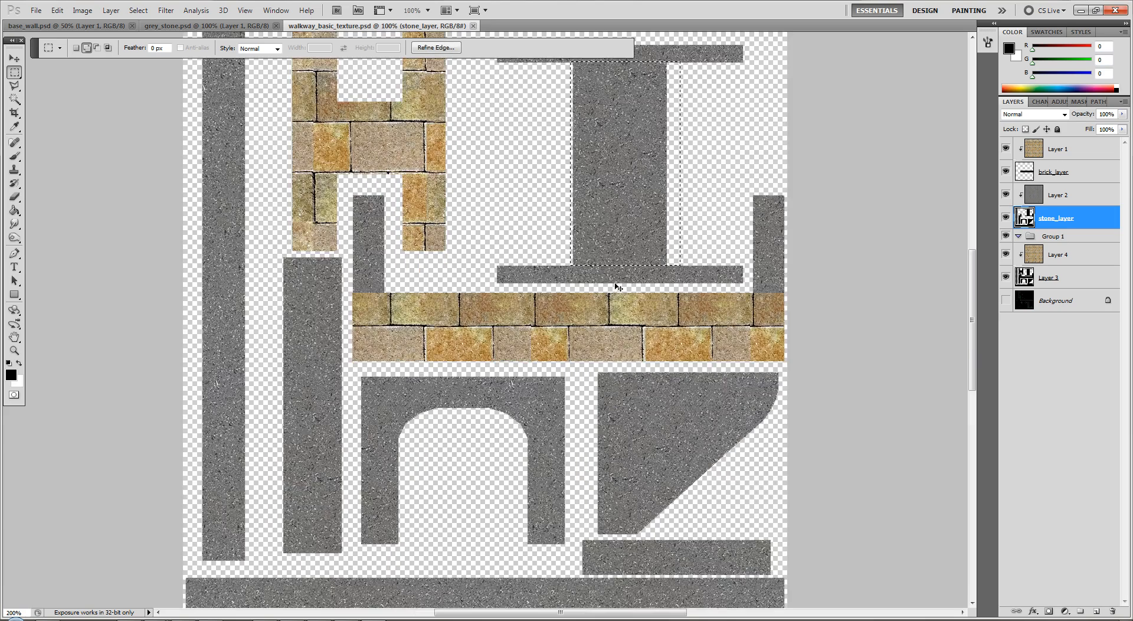
{"action": "scroll", "coordinate": [615, 284], "scroll_direction": "up", "scroll_amount": 5}
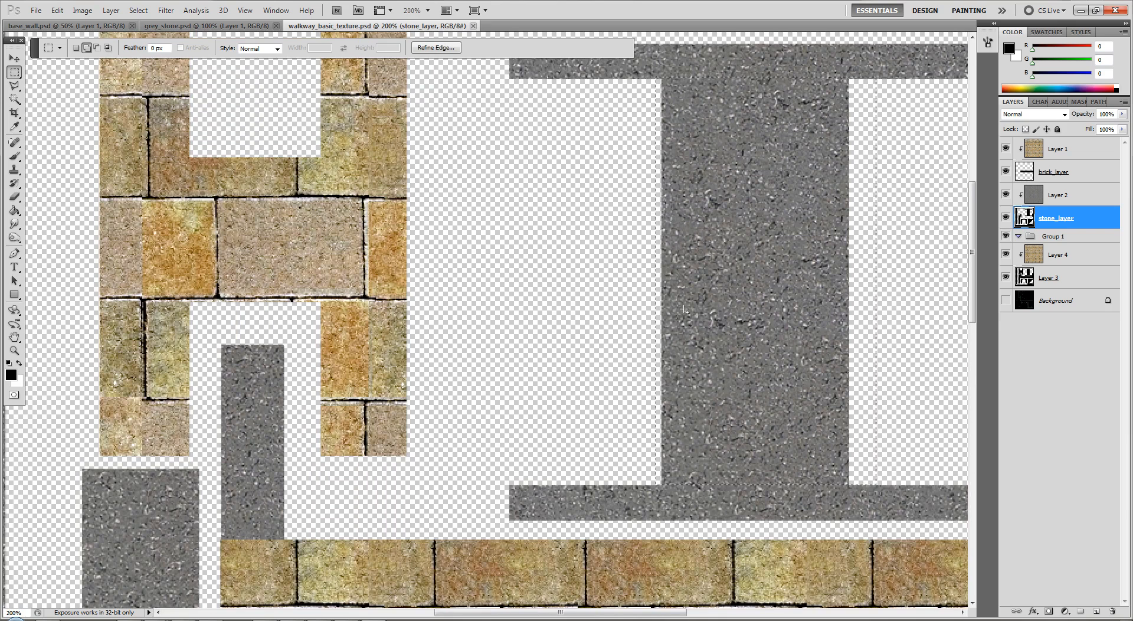
{"action": "left_click", "coordinate": [864, 149]}
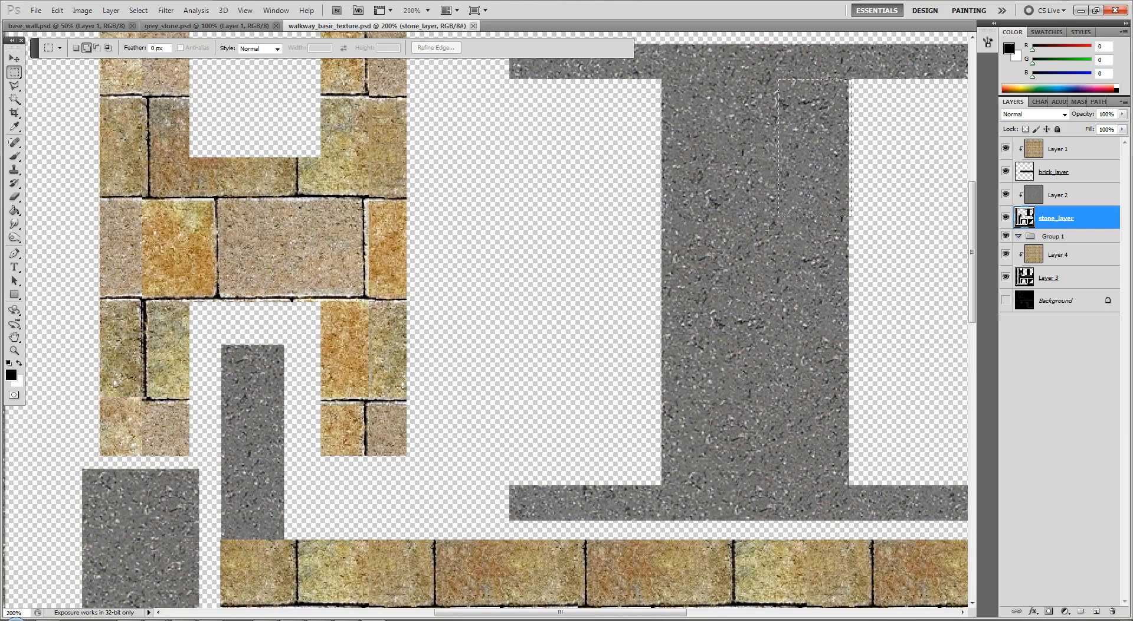
{"action": "left_click_drag", "start_coordinate": [645, 362], "coordinate": [647, 466]}
{"action": "left_click_drag", "start_coordinate": [648, 483], "coordinate": [649, 486]}
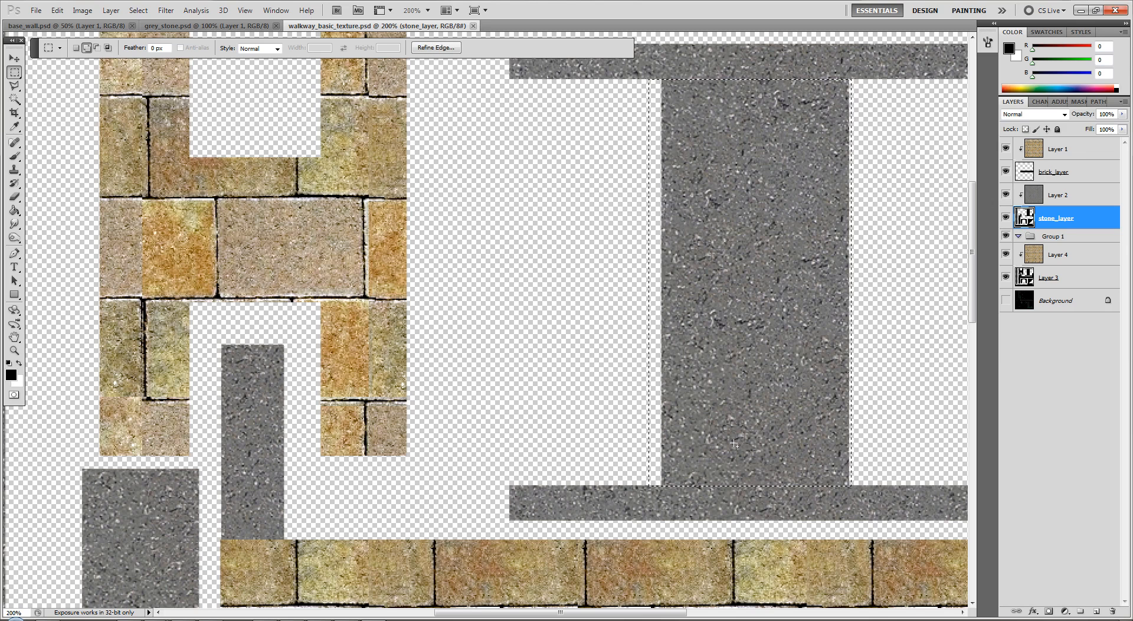
{"action": "left_click", "coordinate": [777, 467]}
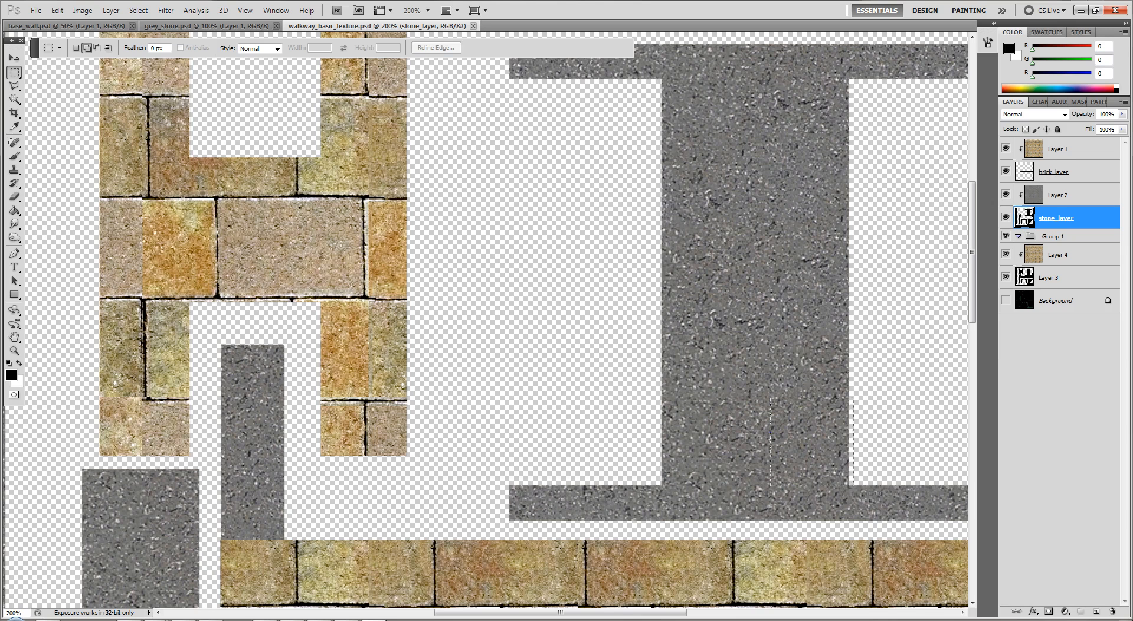
Marquee the central column of the I-shaped piece between its two crossbars, delete it from stone_layer, and deselect
{"action": "left_click_drag", "start_coordinate": [625, 134], "coordinate": [661, 80]}
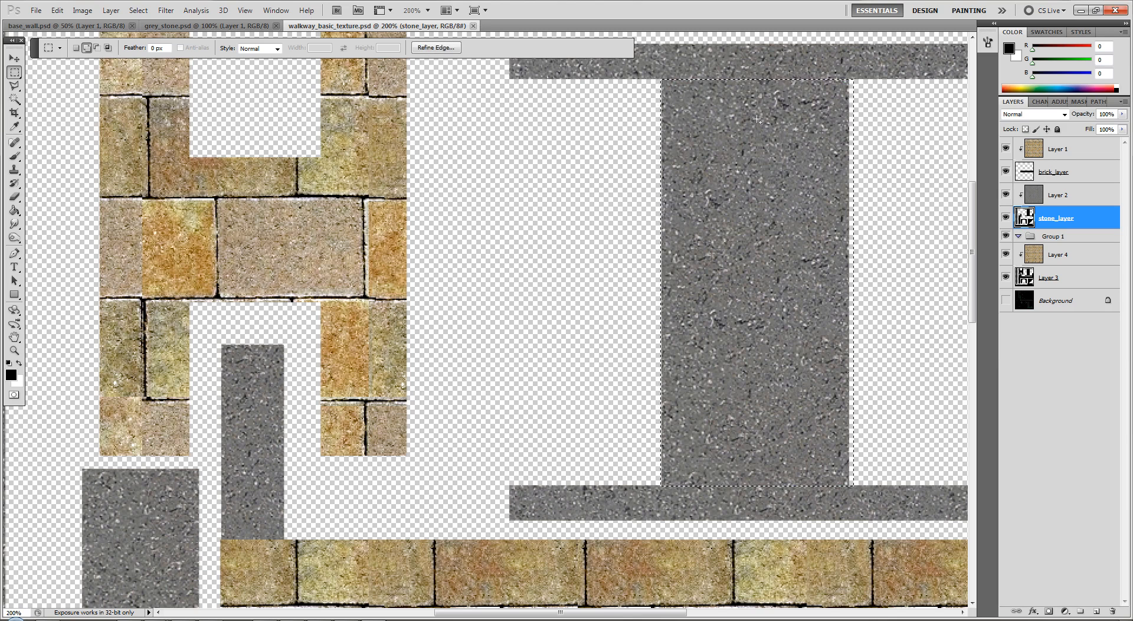
{"action": "key", "text": "Delete"}
{"action": "key", "text": "ctrl+d"}
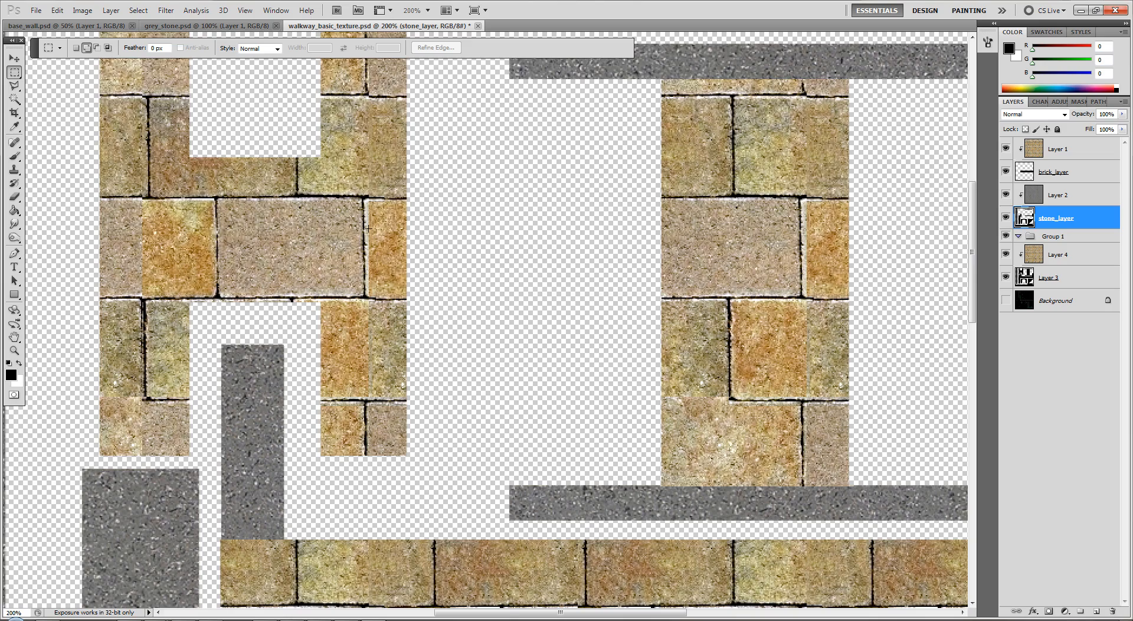
Switch to the Brush tool and set its size to 50 px
{"action": "scroll", "coordinate": [516, 251], "scroll_direction": "down", "scroll_amount": 10}
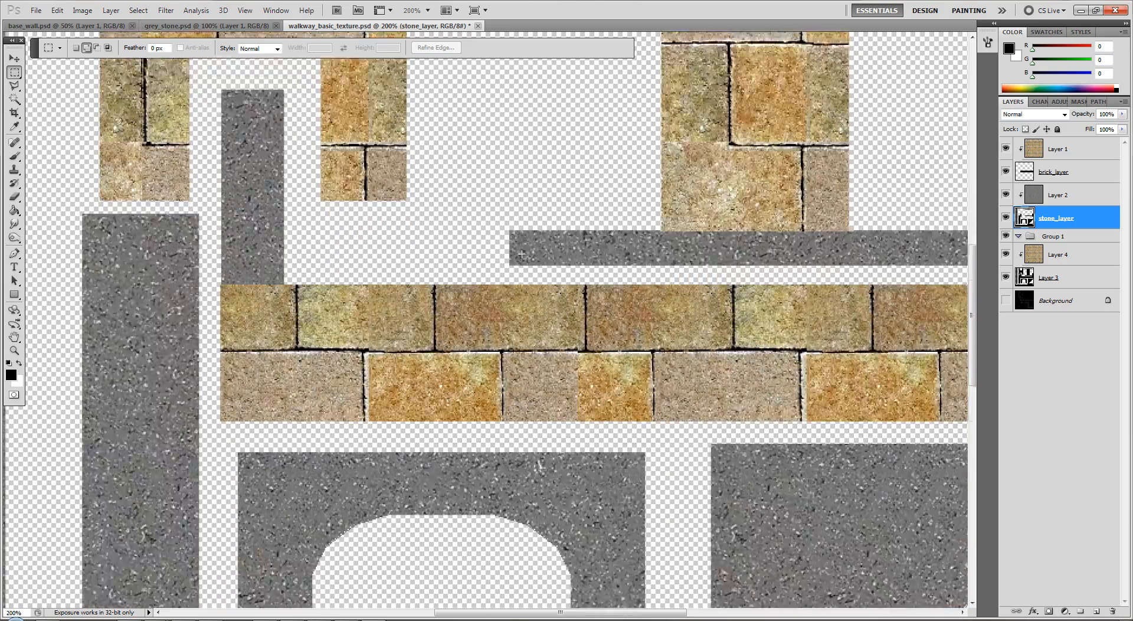
{"action": "scroll", "coordinate": [522, 254], "scroll_direction": "down", "scroll_amount": 2}
{"action": "scroll", "coordinate": [523, 254], "scroll_direction": "up", "scroll_amount": 2}
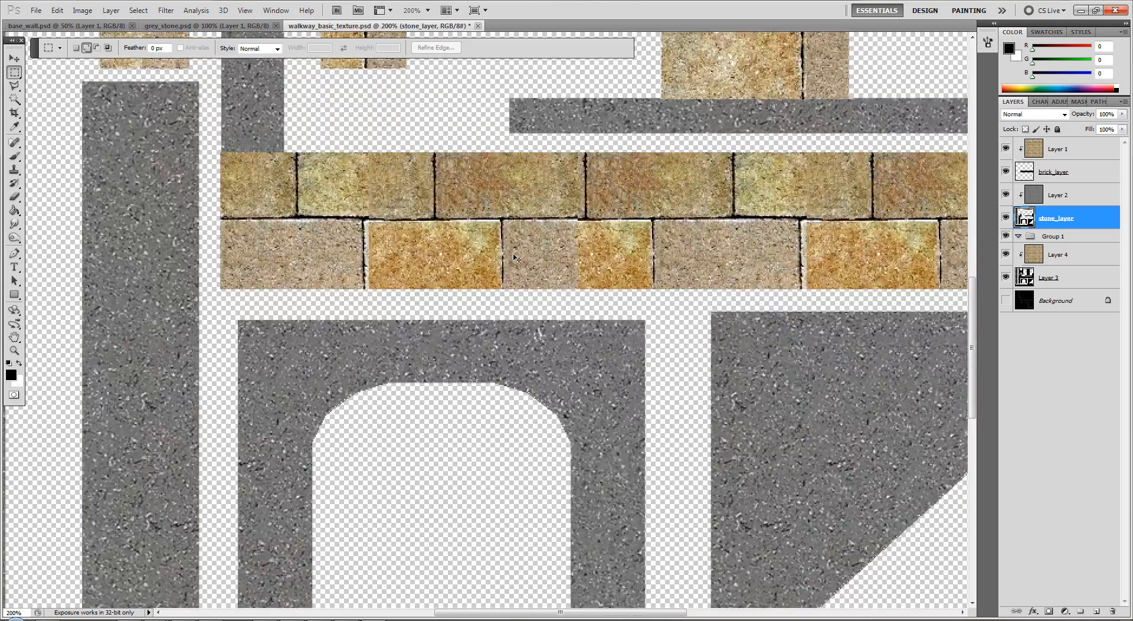
{"action": "key", "text": "ctrl+minus"}
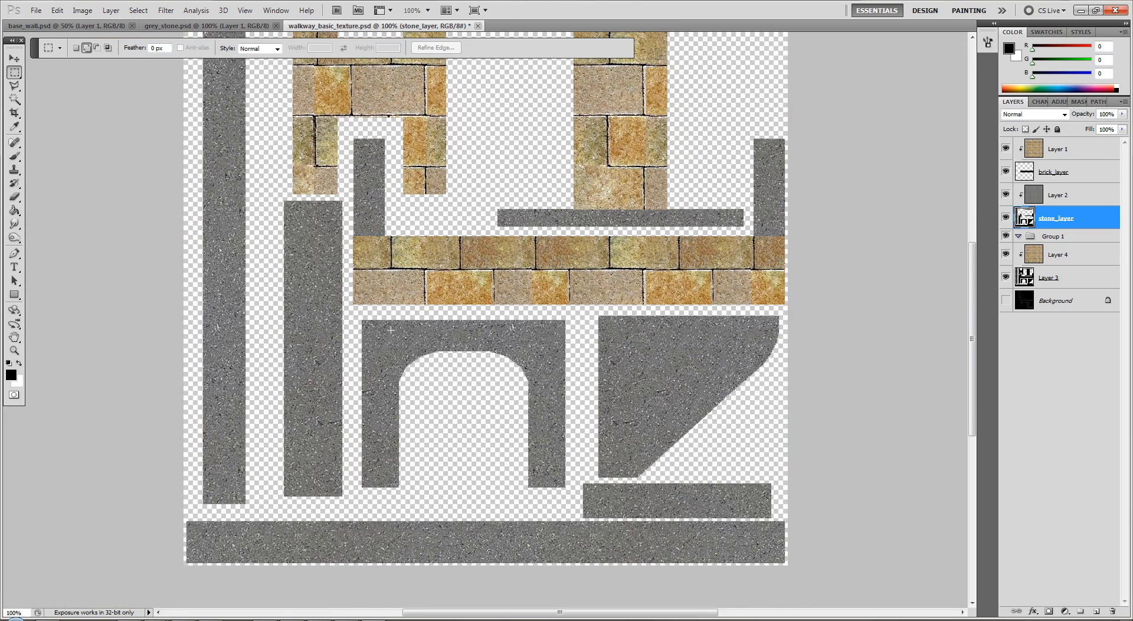
{"action": "scroll", "coordinate": [469, 308], "scroll_direction": "up", "scroll_amount": 5}
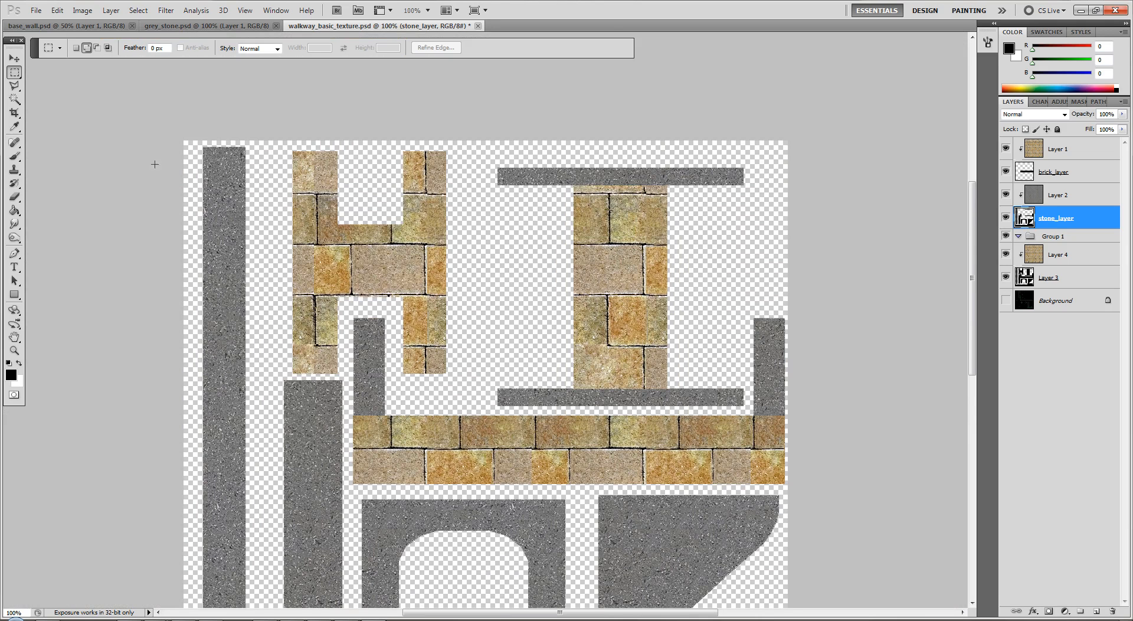
{"action": "left_click", "coordinate": [14, 142]}
{"action": "left_click", "coordinate": [14, 156]}
{"action": "key", "text": "bracketright"}
{"action": "key", "text": "bracketright"}
{"action": "key", "text": "bracketright"}
{"action": "key", "text": "bracketleft"}
{"action": "key", "text": "bracketleft"}
{"action": "key", "text": "bracketleft"}
{"action": "key", "text": "bracketleft"}
{"action": "key", "text": "bracketleft"}
{"action": "key", "text": "bracketleft"}
{"action": "key", "text": "bracketleft"}
{"action": "key", "text": "bracketleft"}
{"action": "key", "text": "bracketleft"}
{"action": "key", "text": "bracketleft"}
{"action": "key", "text": "bracketleft"}
{"action": "key", "text": "bracketleft"}
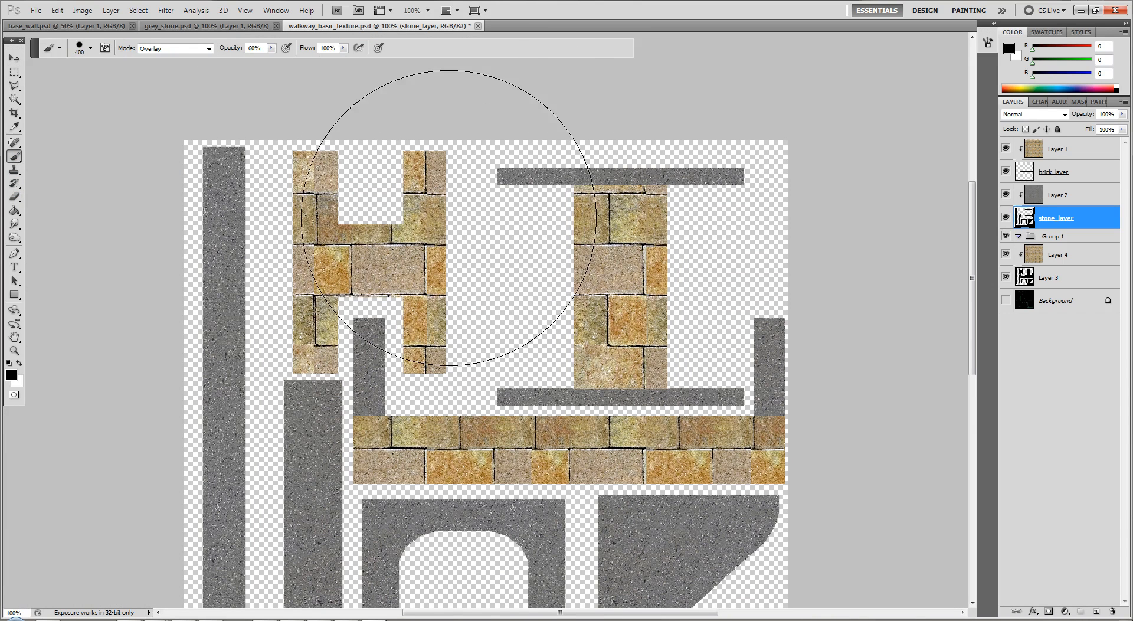
{"action": "key", "text": "bracketleft"}
{"action": "key", "text": "bracketleft"}
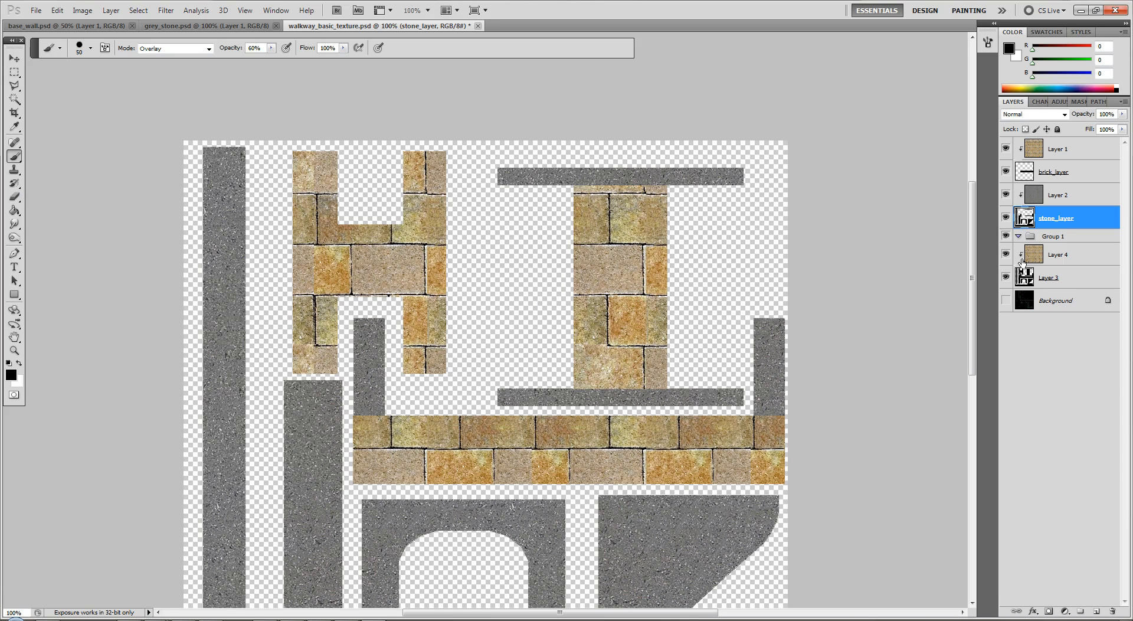
Select the UV pieces' outlines on Layer 3 with the Magic Wand, and return to the Brush tool
{"action": "left_click", "coordinate": [1059, 277]}
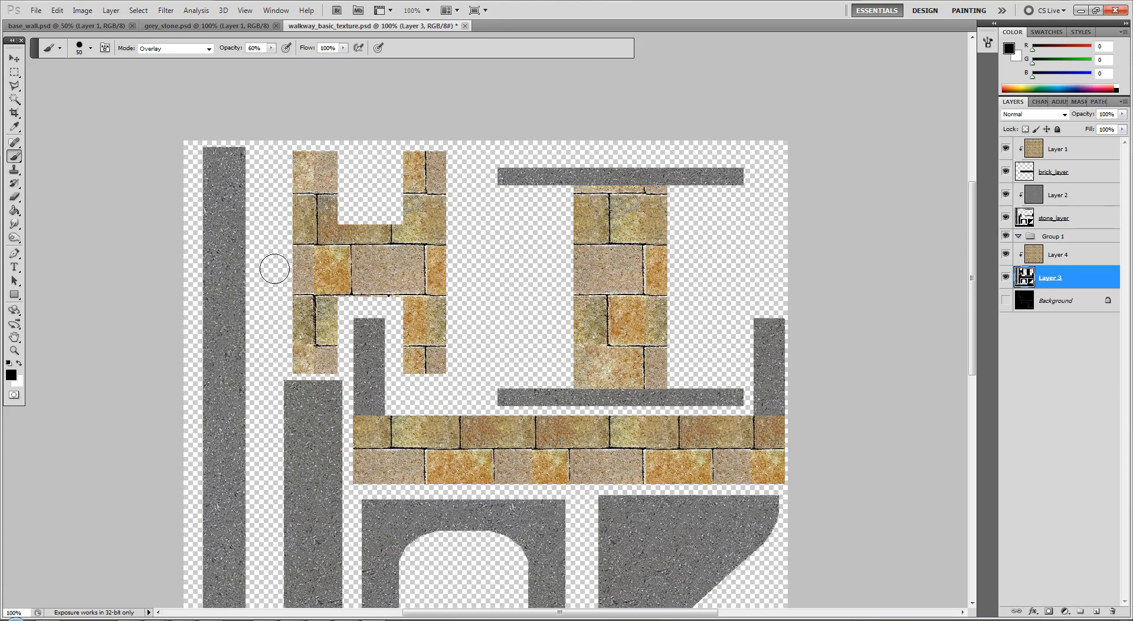
{"action": "key", "text": "w"}
{"action": "left_click", "coordinate": [277, 242]}
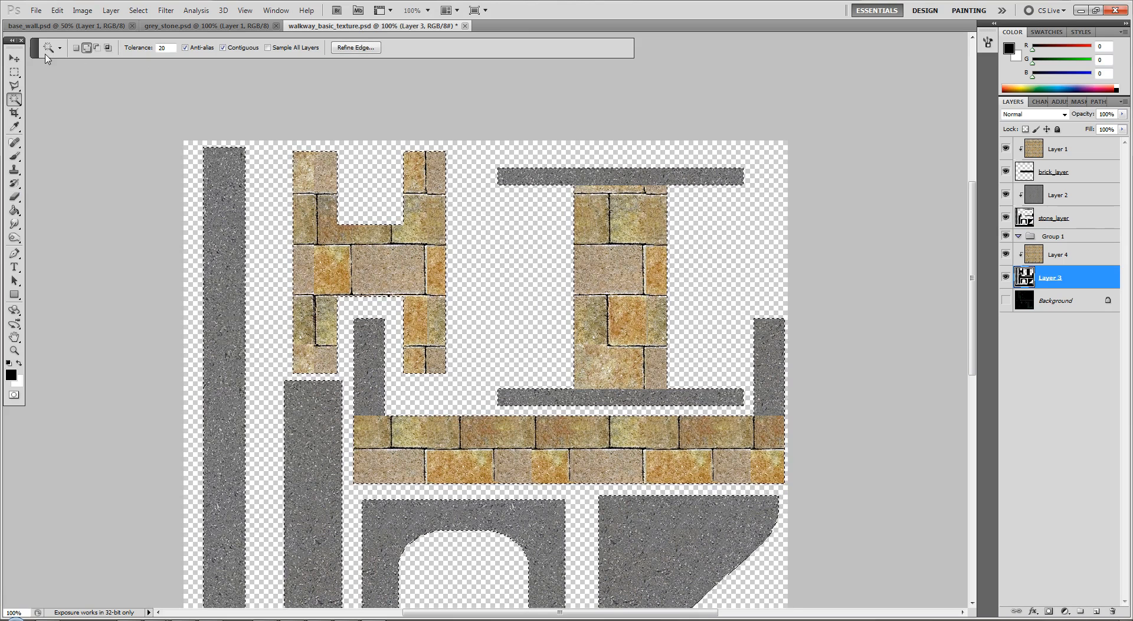
{"action": "left_click", "coordinate": [15, 156]}
Replace the brush presets with Faux Finish Brushes and choose the 50 px feather brush
{"action": "left_click", "coordinate": [91, 50]}
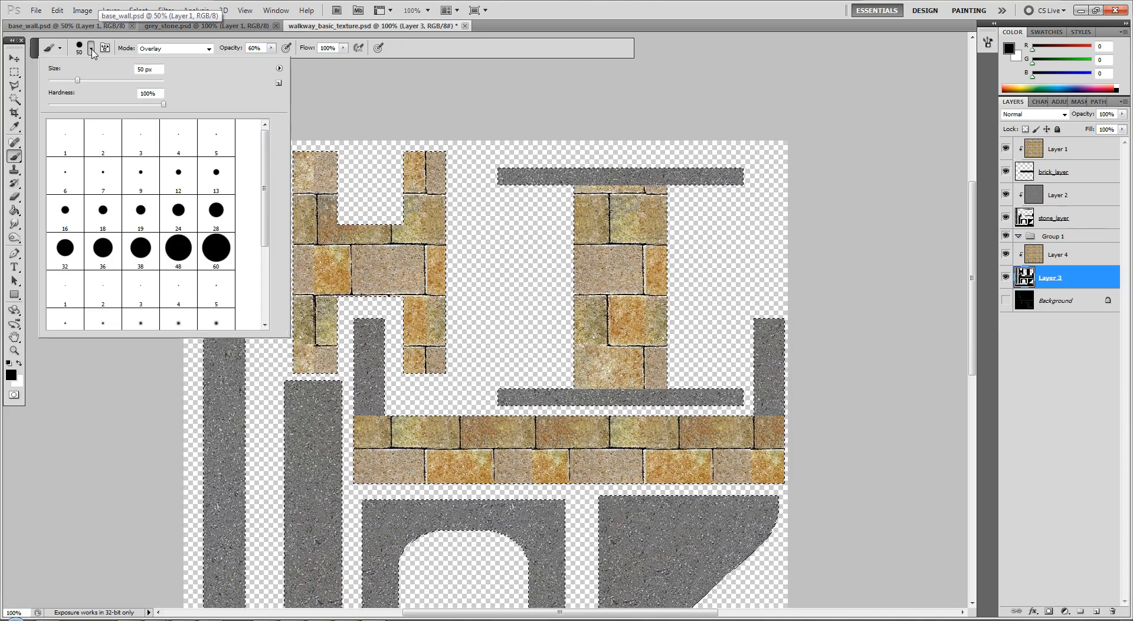
{"action": "mouse_move", "coordinate": [266, 175]}
{"action": "left_mouse_down"}
{"action": "mouse_move", "coordinate": [264, 258]}
{"action": "mouse_move", "coordinate": [267, 192]}
{"action": "mouse_move", "coordinate": [230, 99]}
{"action": "left_mouse_up"}
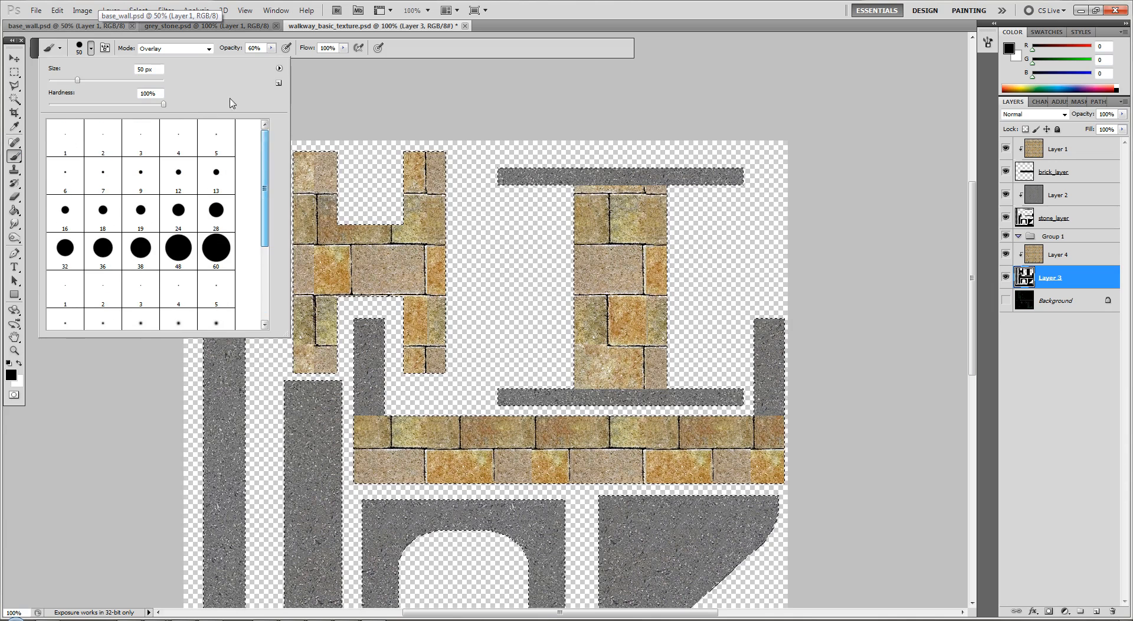
{"action": "left_click", "coordinate": [279, 68]}
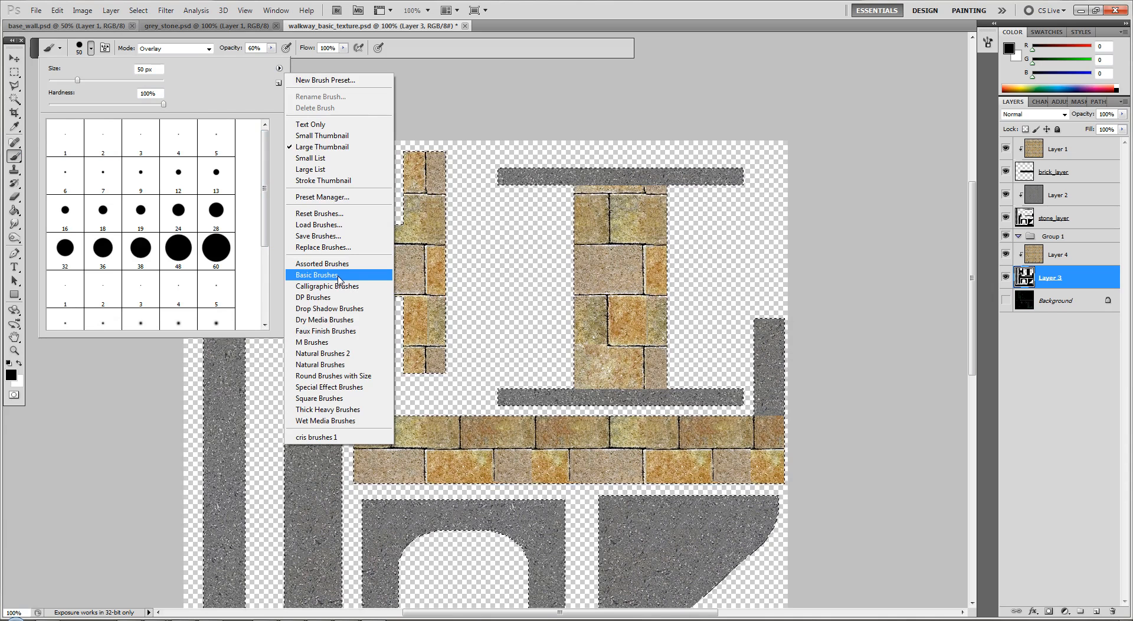
{"action": "left_click", "coordinate": [335, 331]}
{"action": "left_click", "coordinate": [523, 237]}
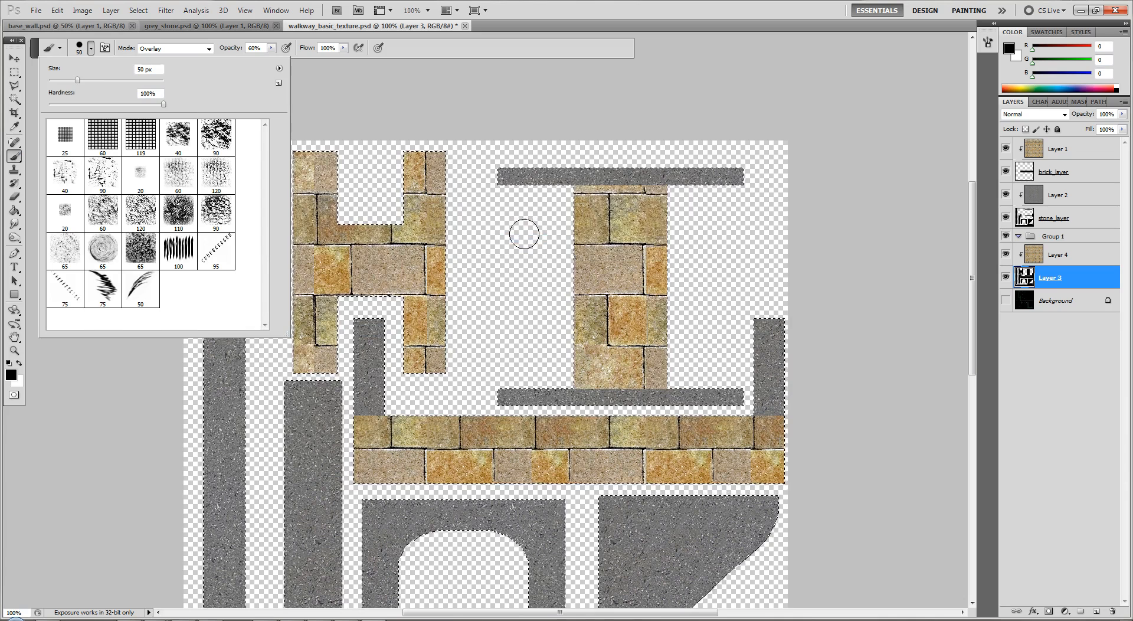
{"action": "left_click", "coordinate": [114, 294]}
{"action": "left_click", "coordinate": [136, 289]}
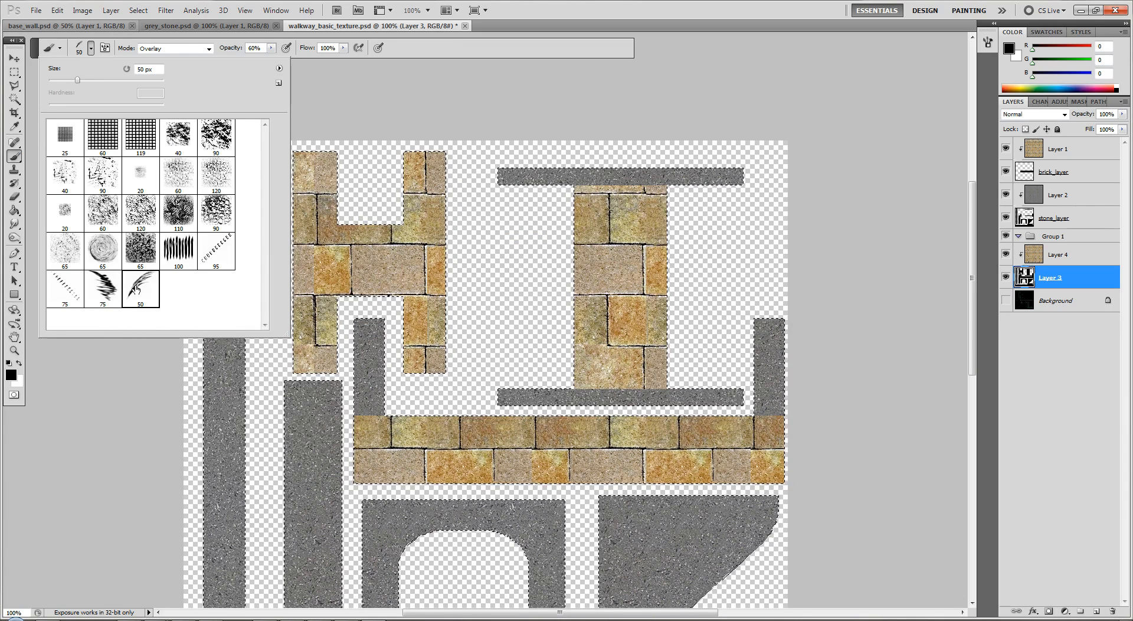
{"action": "left_click", "coordinate": [455, 150]}
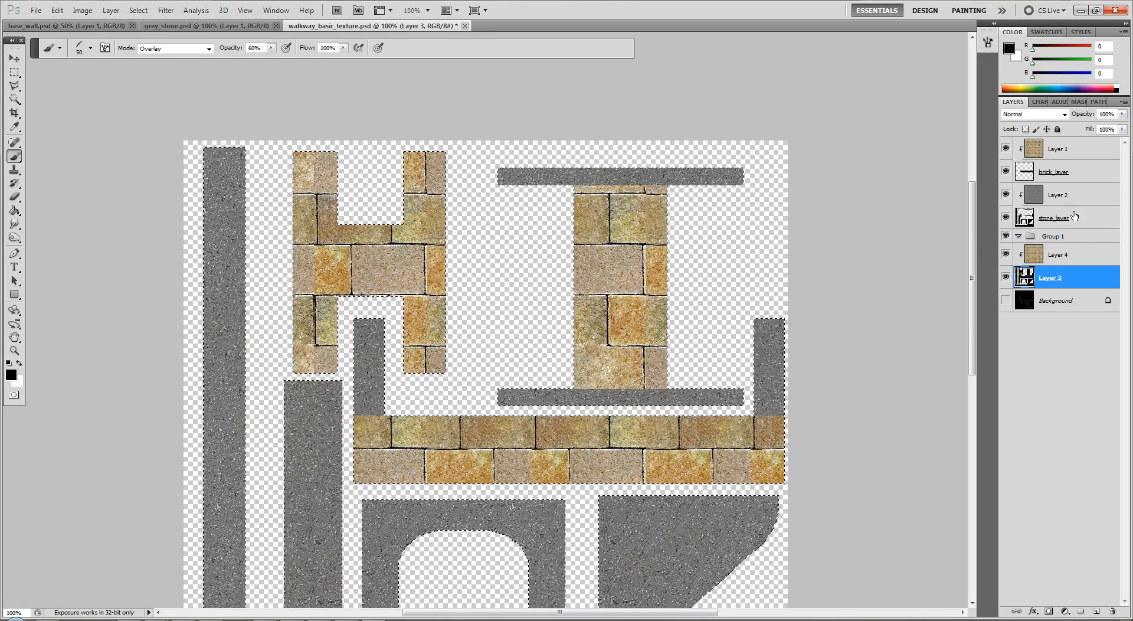
Hide Layer 3 to leave only the stone and walkway brick layers showing
{"action": "left_click", "coordinate": [1097, 222]}
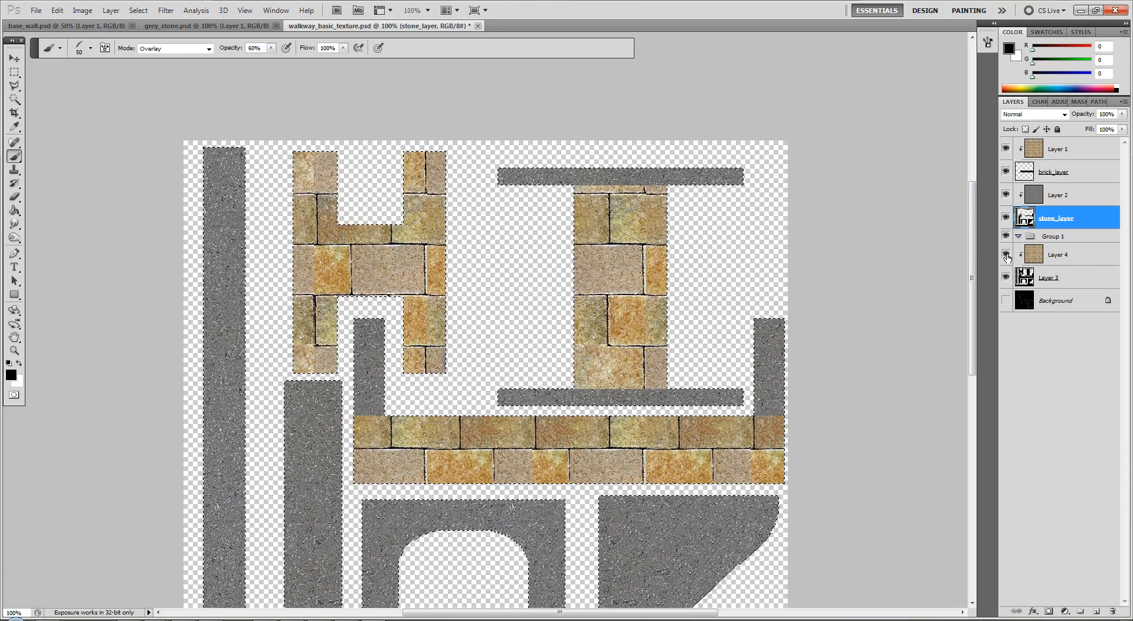
{"action": "left_click", "coordinate": [1074, 278]}
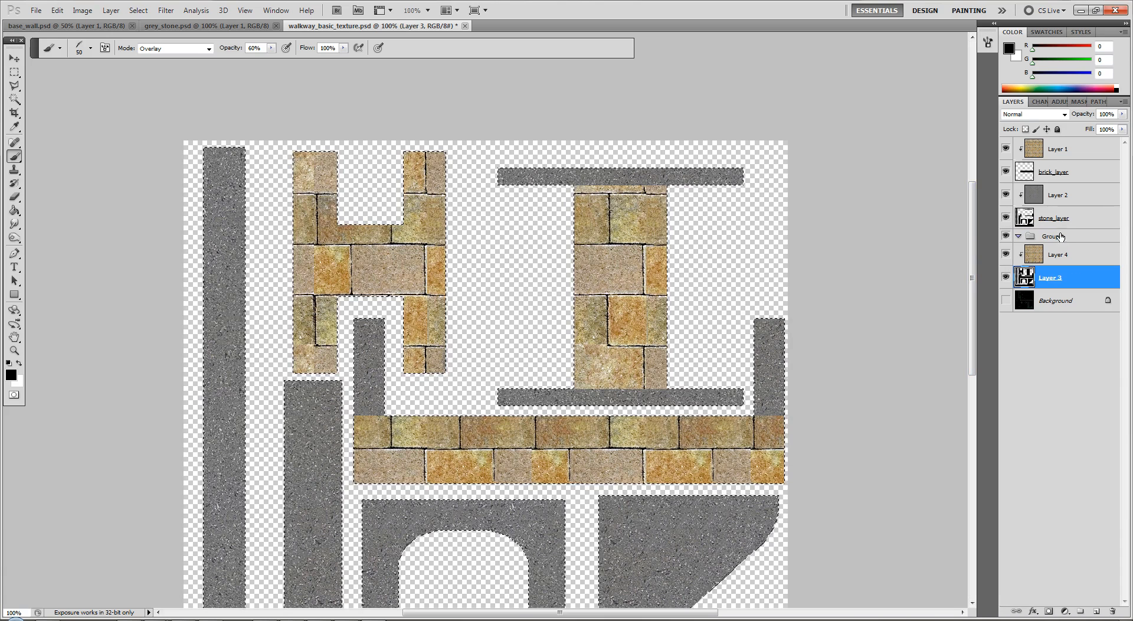
{"action": "left_click", "coordinate": [1007, 279]}
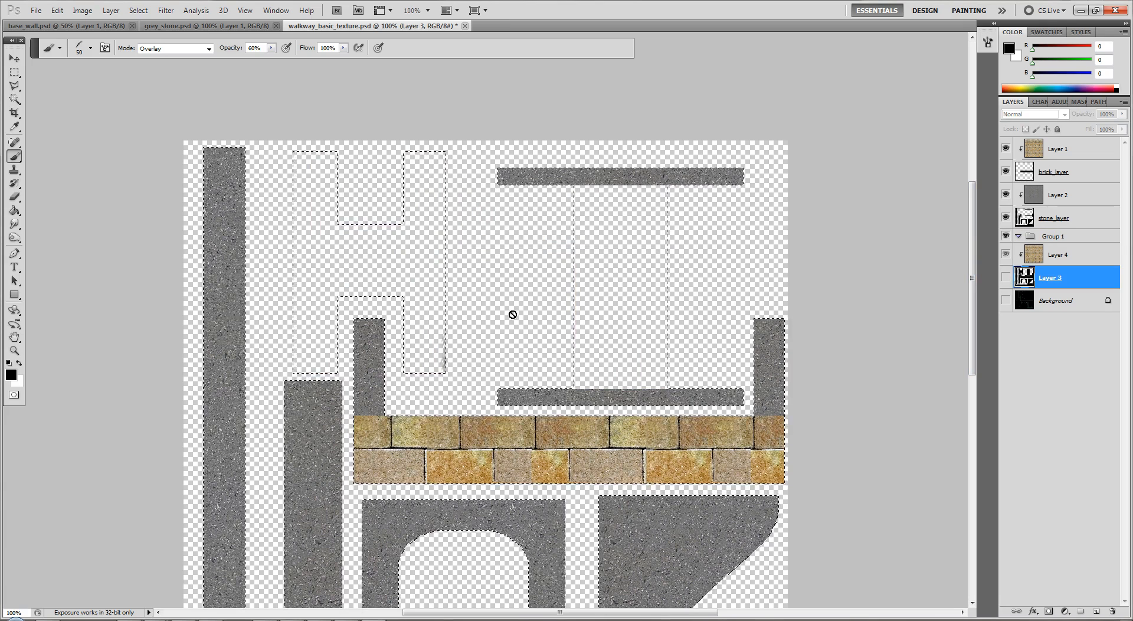
Replace the brush presets with Assorted Brushes, choose the 9 px triangle brush, and try painting on hidden Layer 3
{"action": "left_click", "coordinate": [90, 50]}
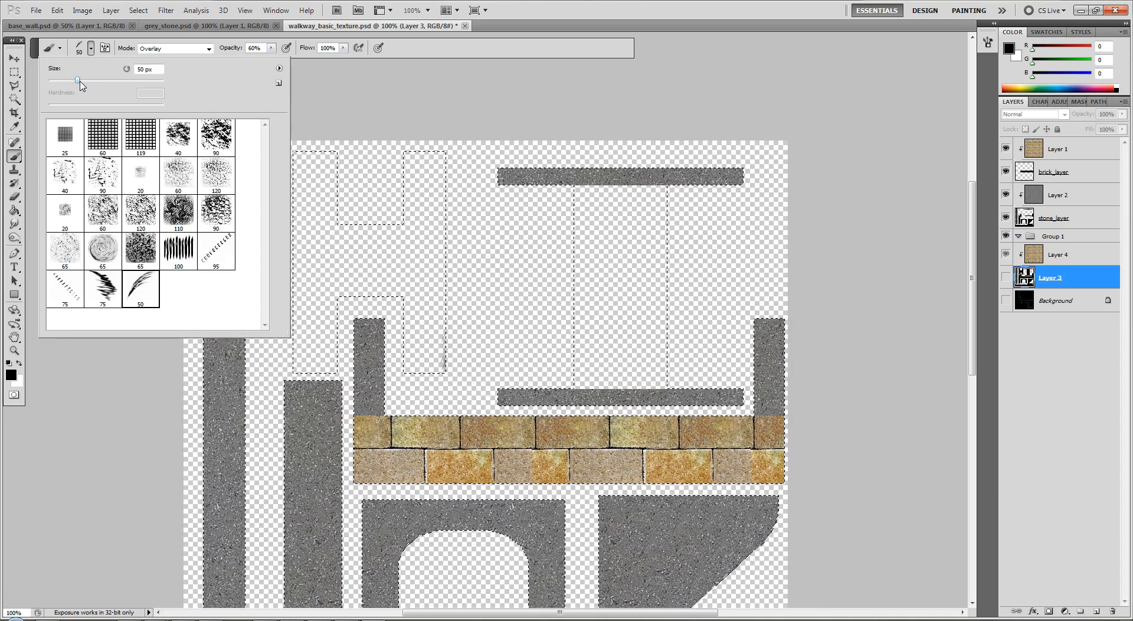
{"action": "left_click", "coordinate": [279, 69]}
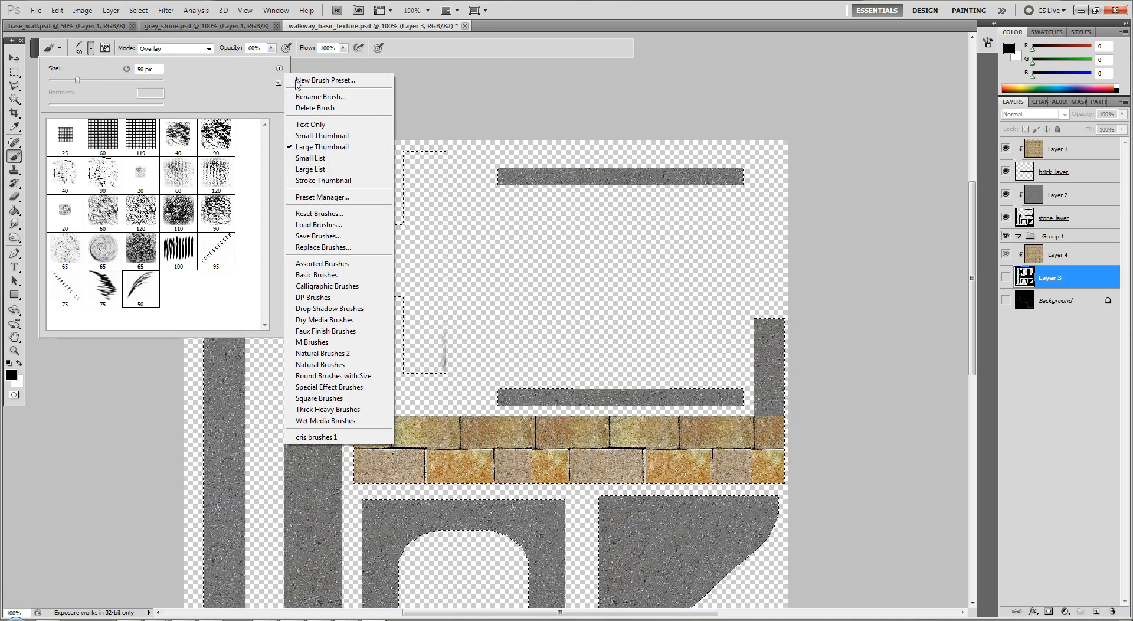
{"action": "left_click", "coordinate": [316, 265]}
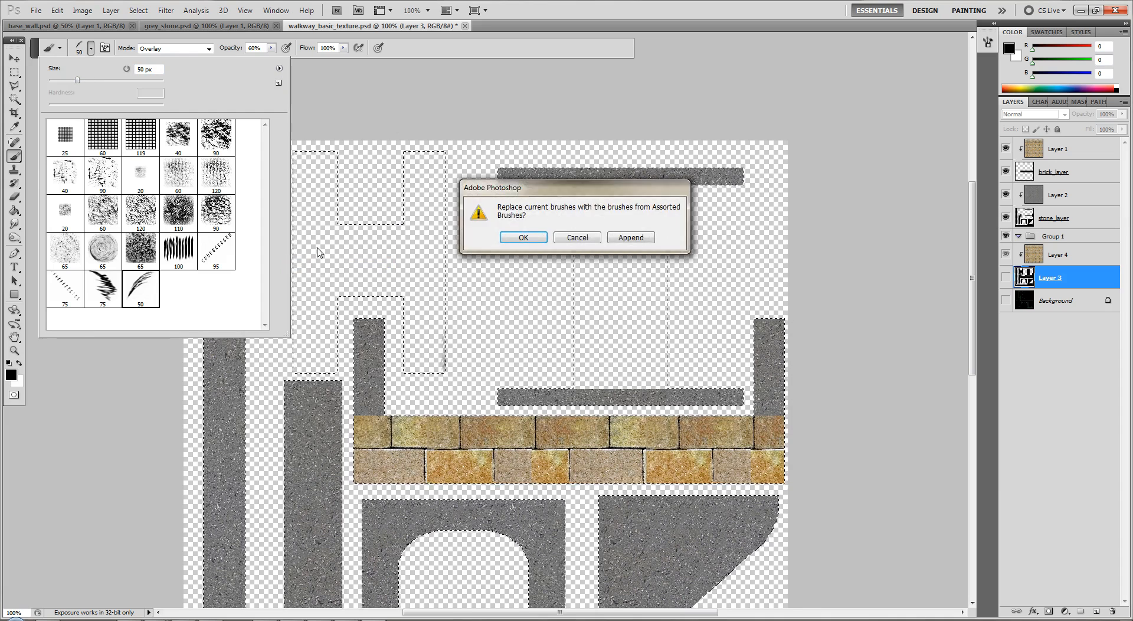
{"action": "left_click", "coordinate": [515, 237]}
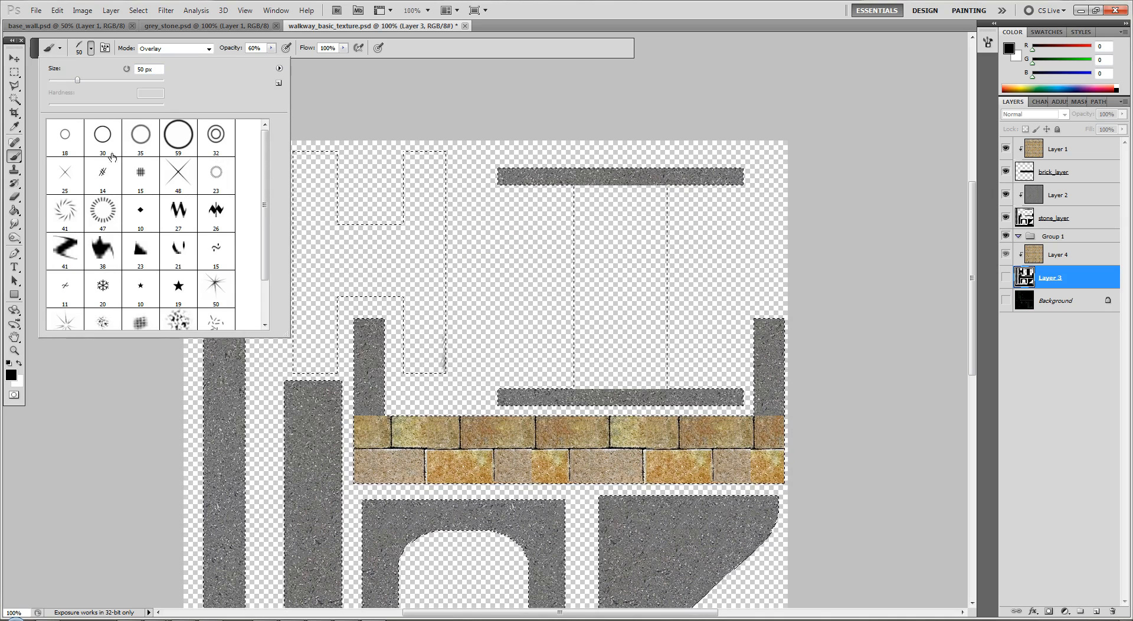
{"action": "scroll", "coordinate": [258, 236], "scroll_direction": "down", "scroll_amount": 2}
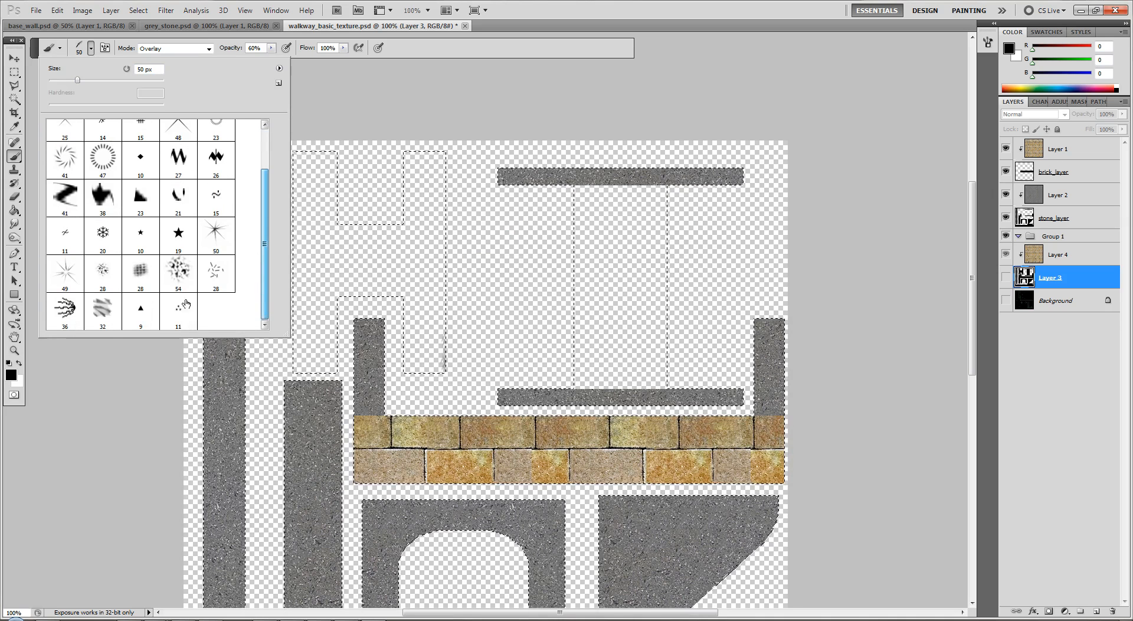
{"action": "left_click", "coordinate": [131, 312]}
{"action": "left_click", "coordinate": [486, 257]}
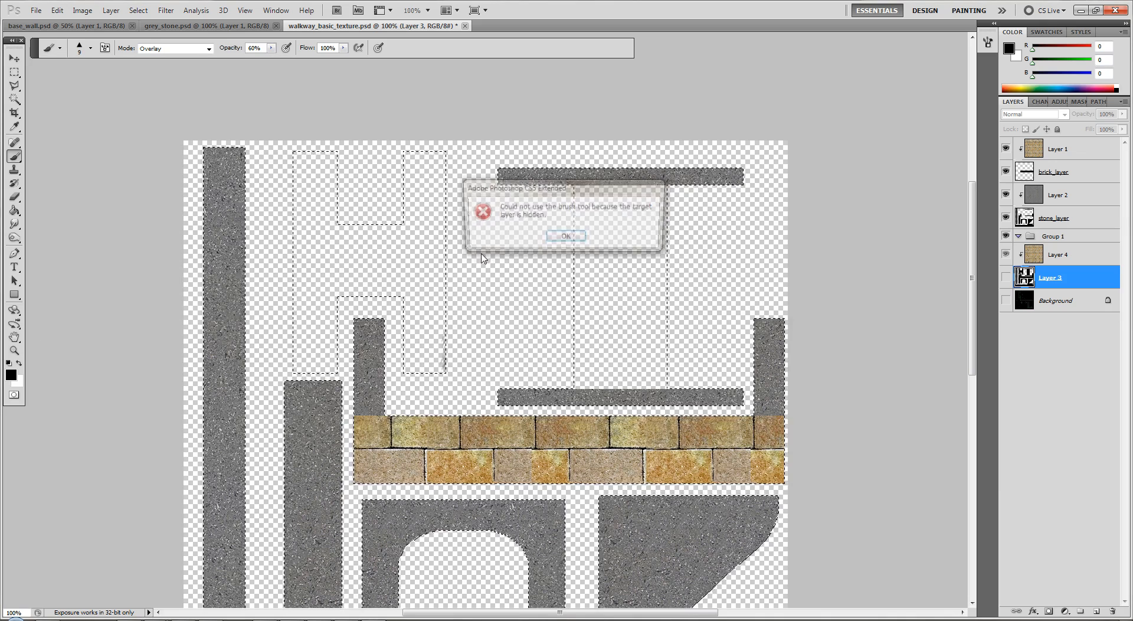
{"action": "left_click", "coordinate": [572, 237]}
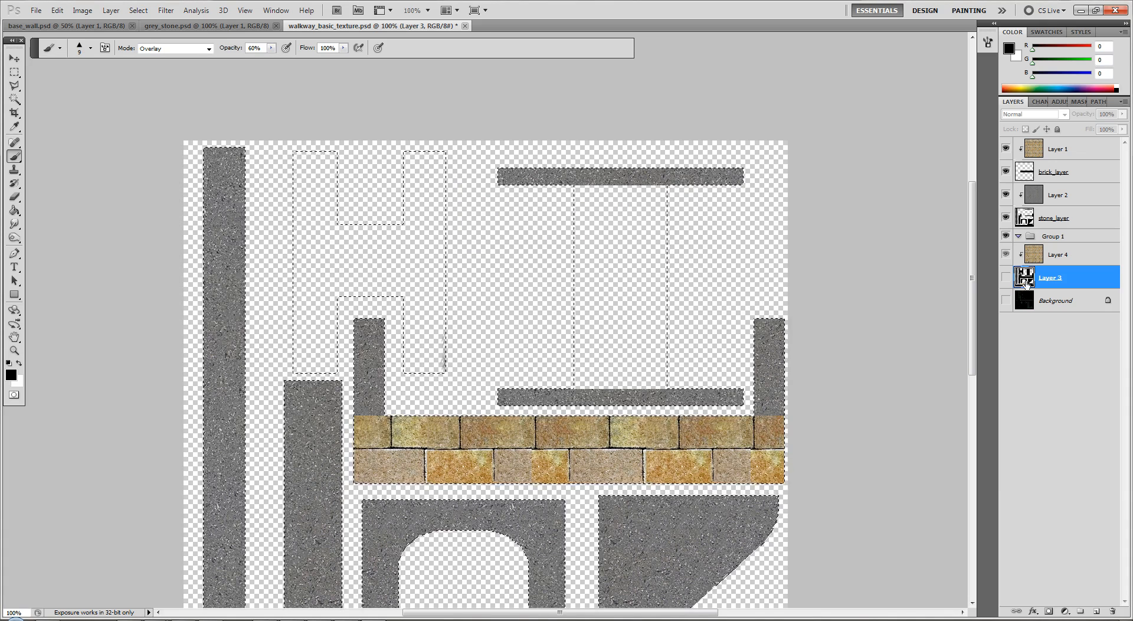
Make stone_layer active and set the triangle brush to 15 px and 100% opacity
{"action": "left_click", "coordinate": [1047, 220]}
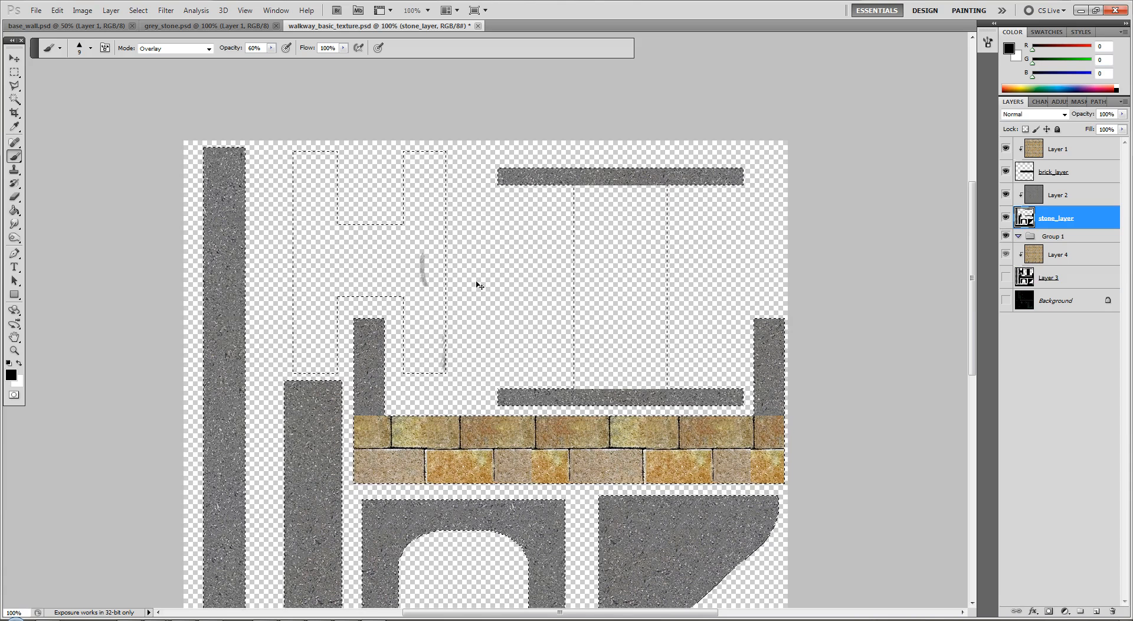
{"action": "key", "text": "bracketright"}
{"action": "key", "text": "bracketright"}
{"action": "left_click", "coordinate": [271, 48]}
{"action": "left_click_drag", "start_coordinate": [273, 59], "coordinate": [312, 62]}
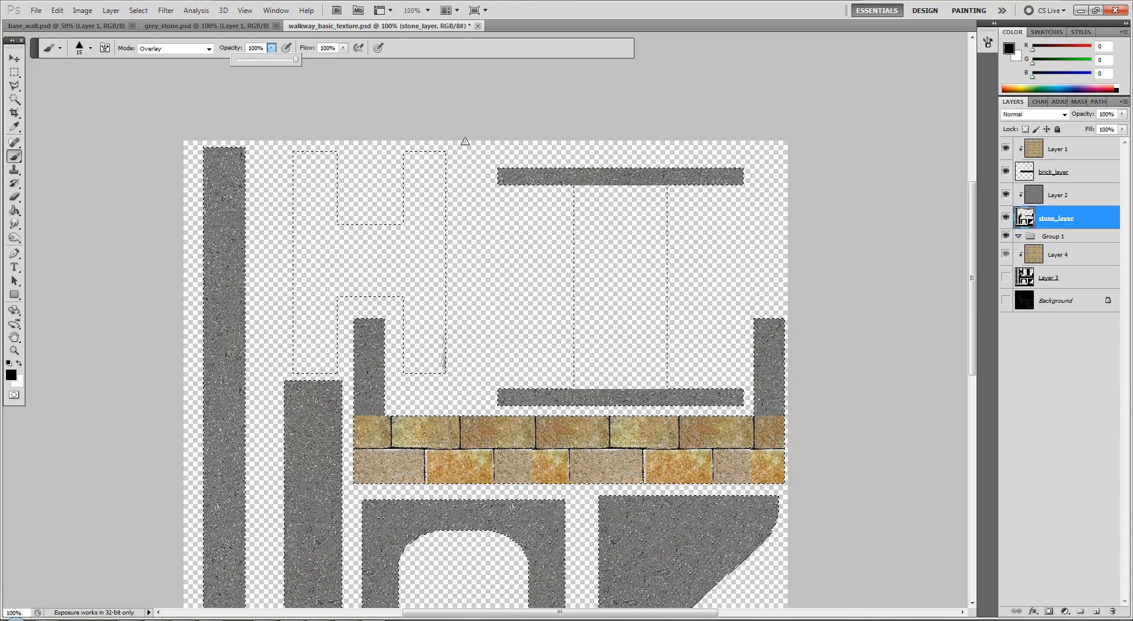
Paint uneven stone edging inside the outline of the H-shaped piece on stone_layer with the triangle brush at 35 px
{"action": "left_click", "coordinate": [448, 151]}
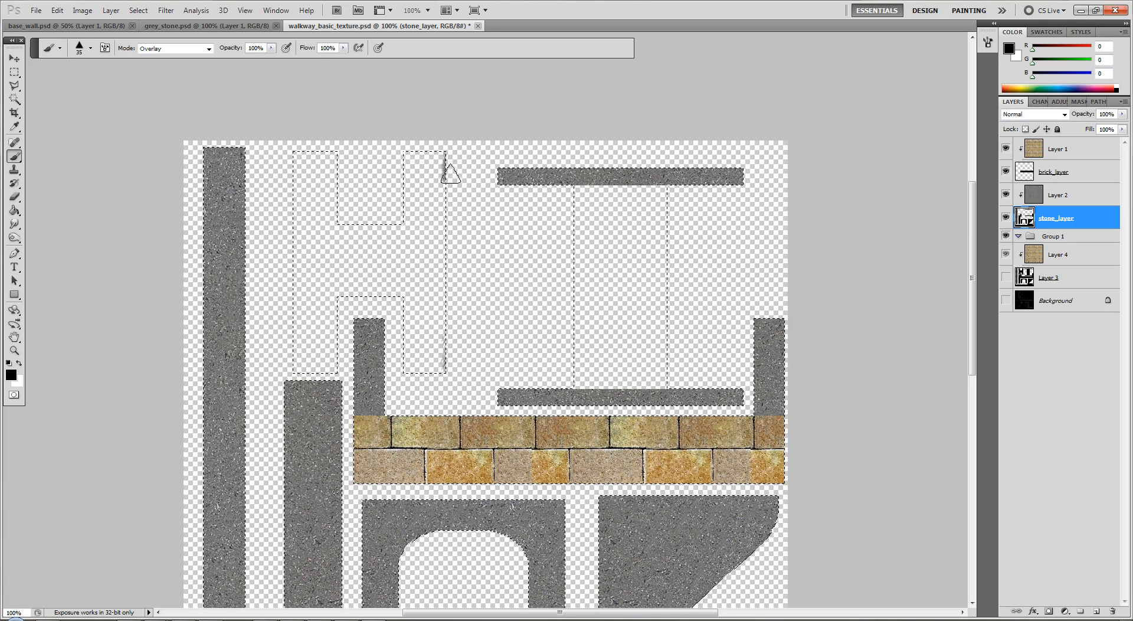
{"action": "mouse_move", "coordinate": [446, 229]}
{"action": "left_mouse_down"}
{"action": "mouse_move", "coordinate": [454, 370]}
{"action": "mouse_move", "coordinate": [404, 377]}
{"action": "left_mouse_up"}
{"action": "mouse_move", "coordinate": [288, 164]}
{"action": "left_mouse_down"}
{"action": "mouse_move", "coordinate": [289, 366]}
{"action": "mouse_move", "coordinate": [336, 376]}
{"action": "left_mouse_up"}
{"action": "left_click_drag", "start_coordinate": [291, 146], "coordinate": [440, 145]}
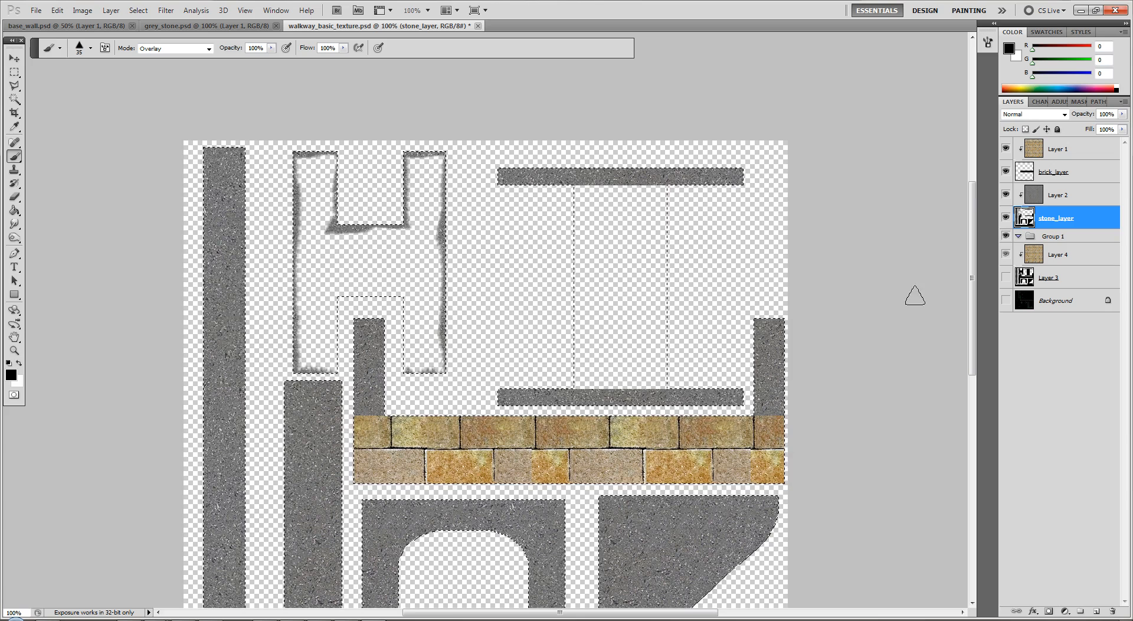
Move stone_layer and Layer 2 to the top of the stack, and clip Layer 2 to stone_layer
{"action": "left_click_drag", "start_coordinate": [1112, 226], "coordinate": [1111, 147]}
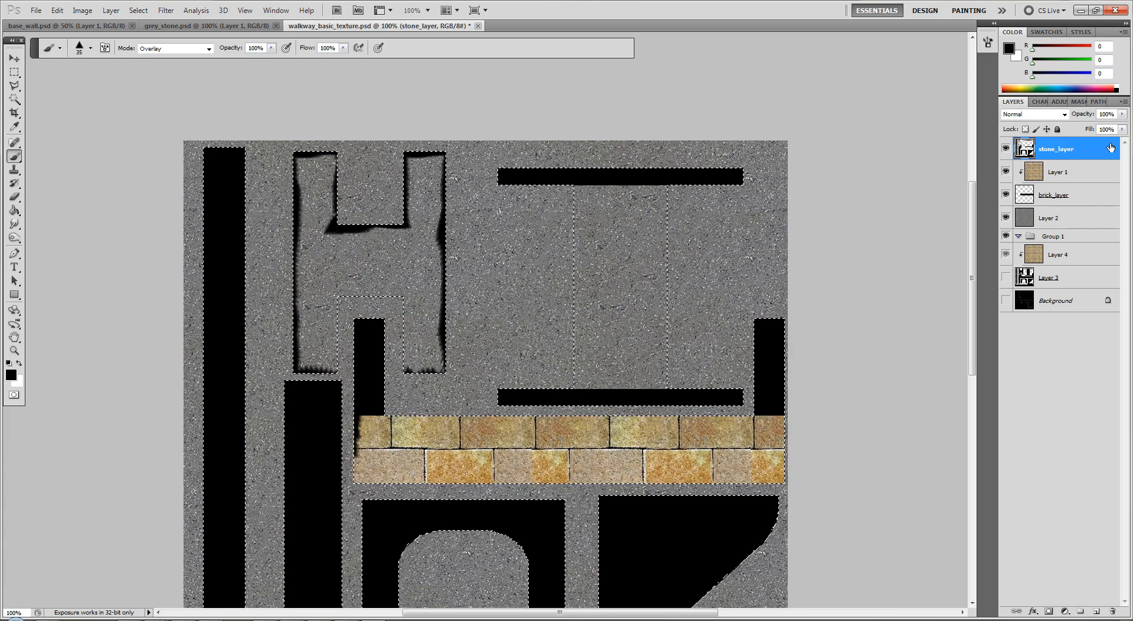
{"action": "left_click_drag", "start_coordinate": [1051, 222], "coordinate": [1070, 147]}
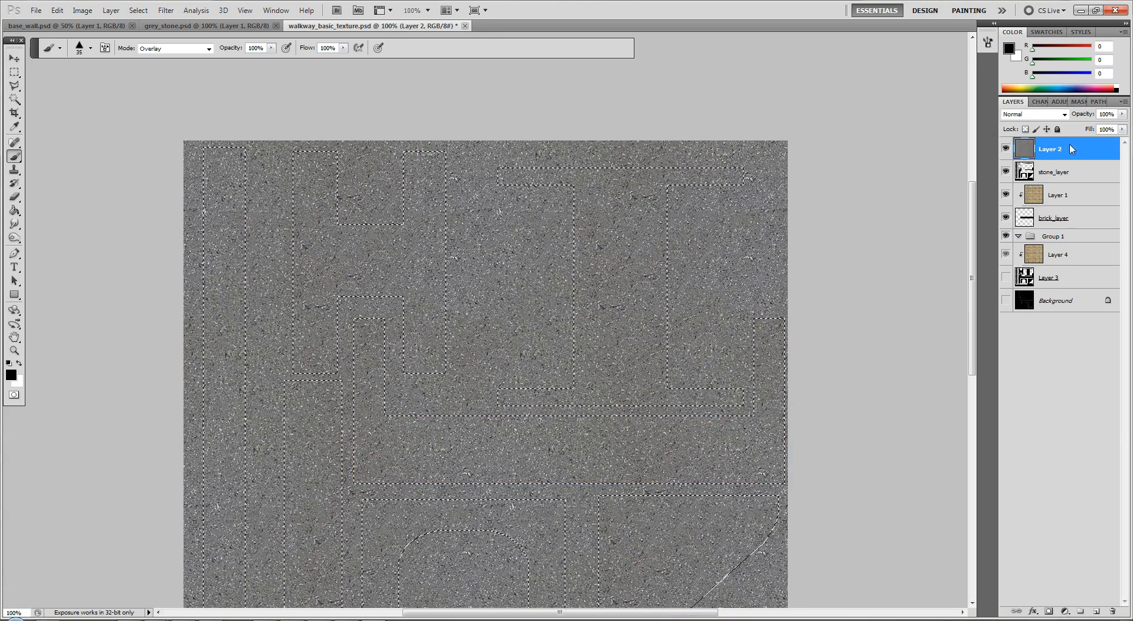
{"action": "right_click", "coordinate": [1070, 147]}
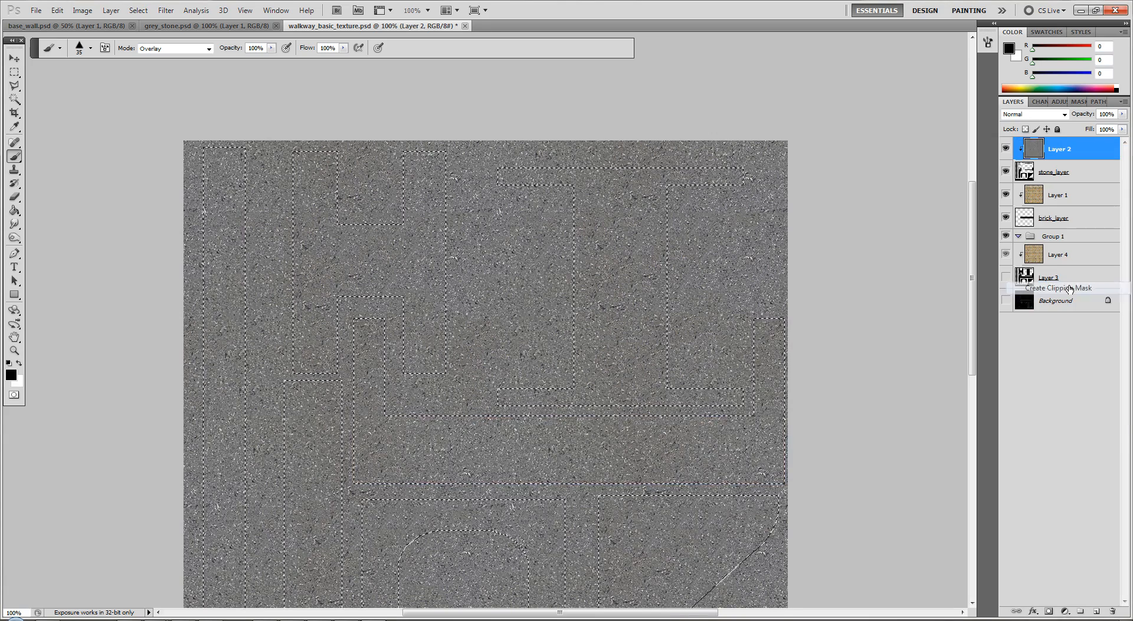
{"action": "left_click", "coordinate": [1070, 288]}
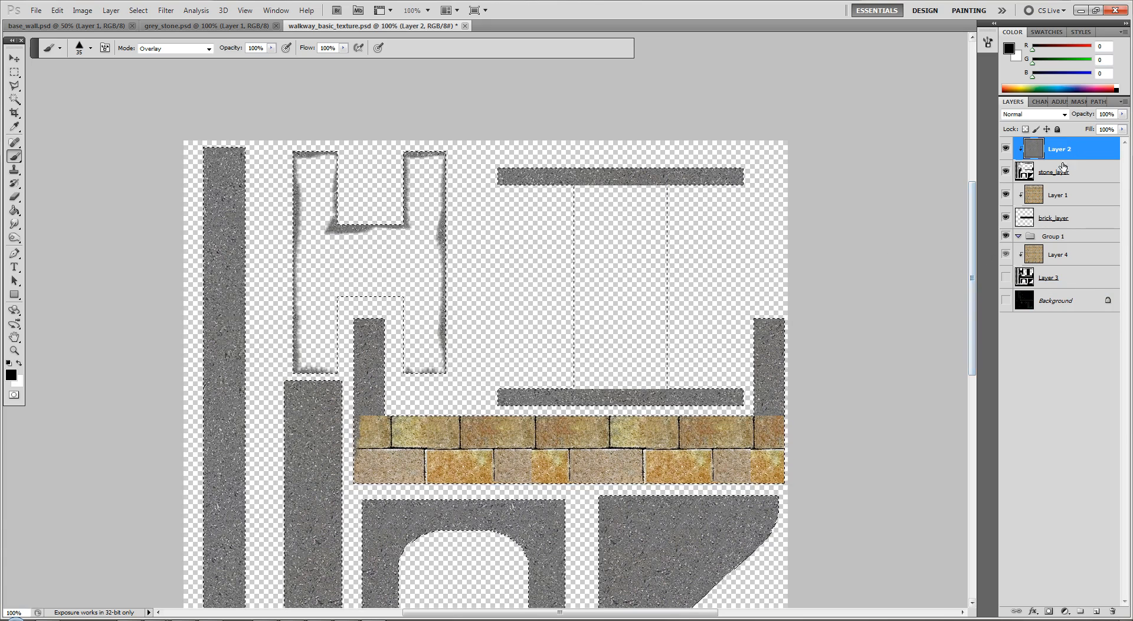
Undo the black stroke on Layer 2, and paint uneven stone edging down both sides of the brick pillar on stone_layer
{"action": "scroll", "coordinate": [814, 348], "scroll_direction": "down", "scroll_amount": 3}
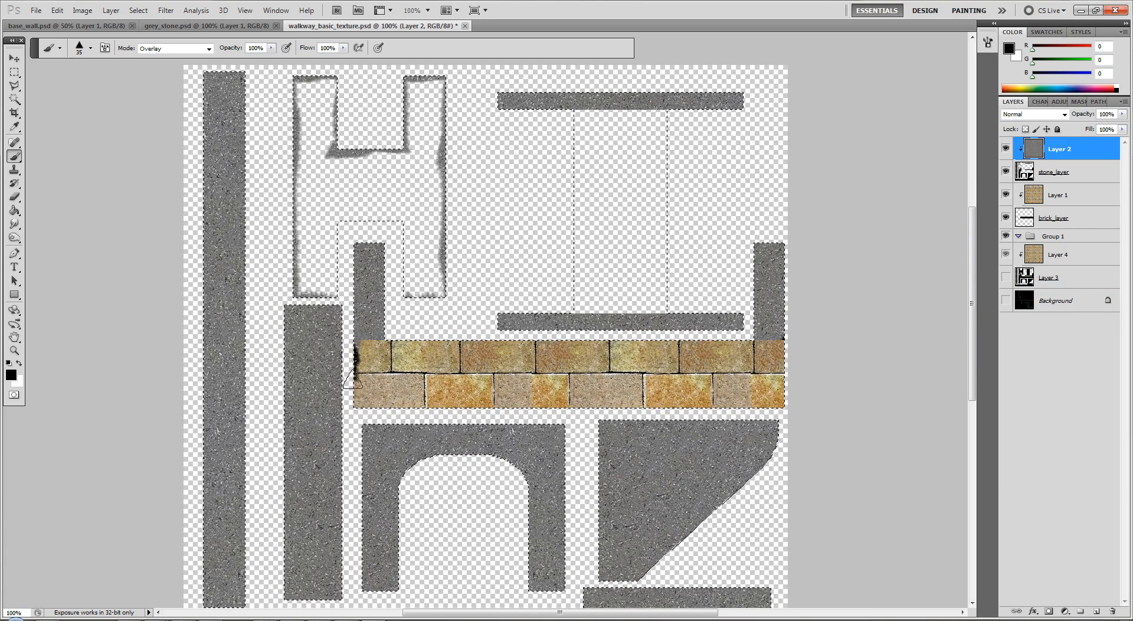
{"action": "key", "text": "ctrl+z"}
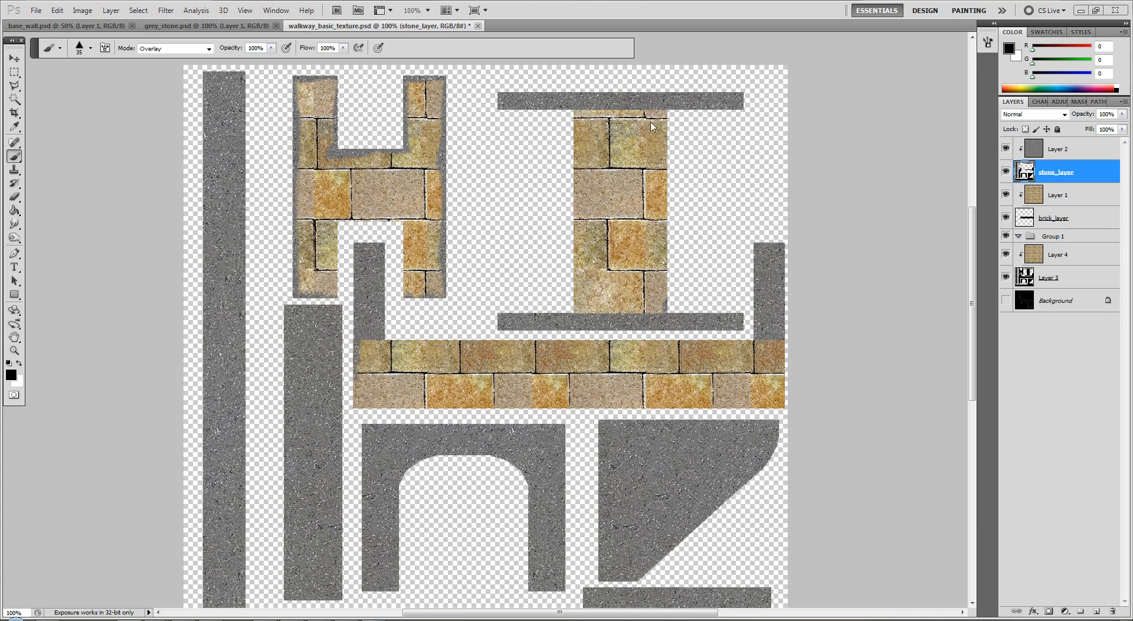
{"action": "left_click", "coordinate": [708, 135]}
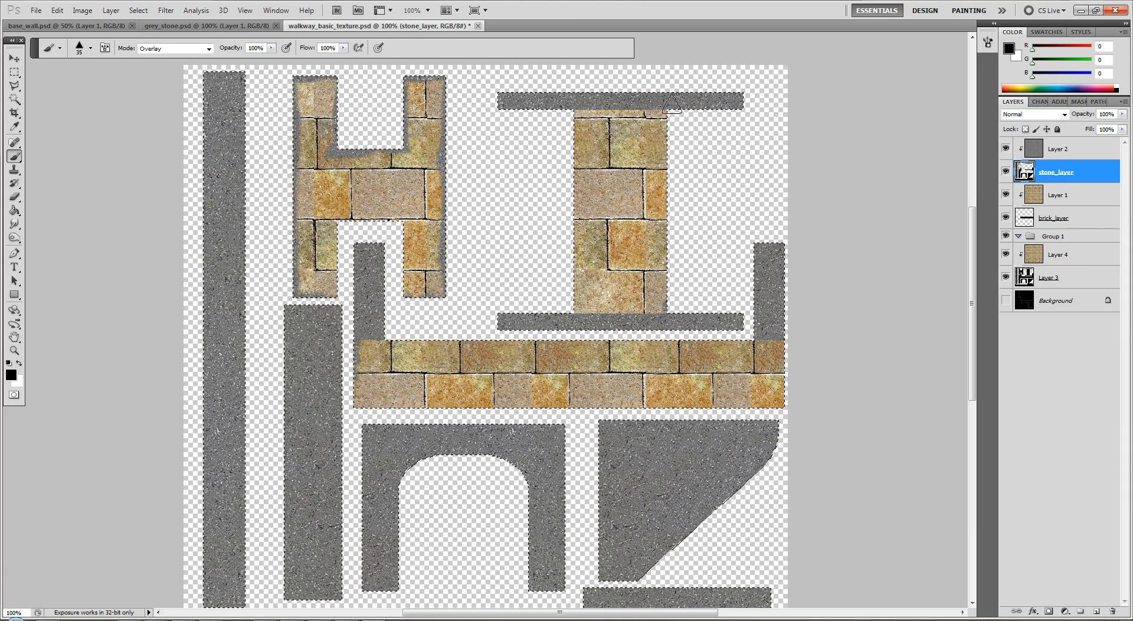
{"action": "left_click_drag", "start_coordinate": [671, 109], "coordinate": [669, 303]}
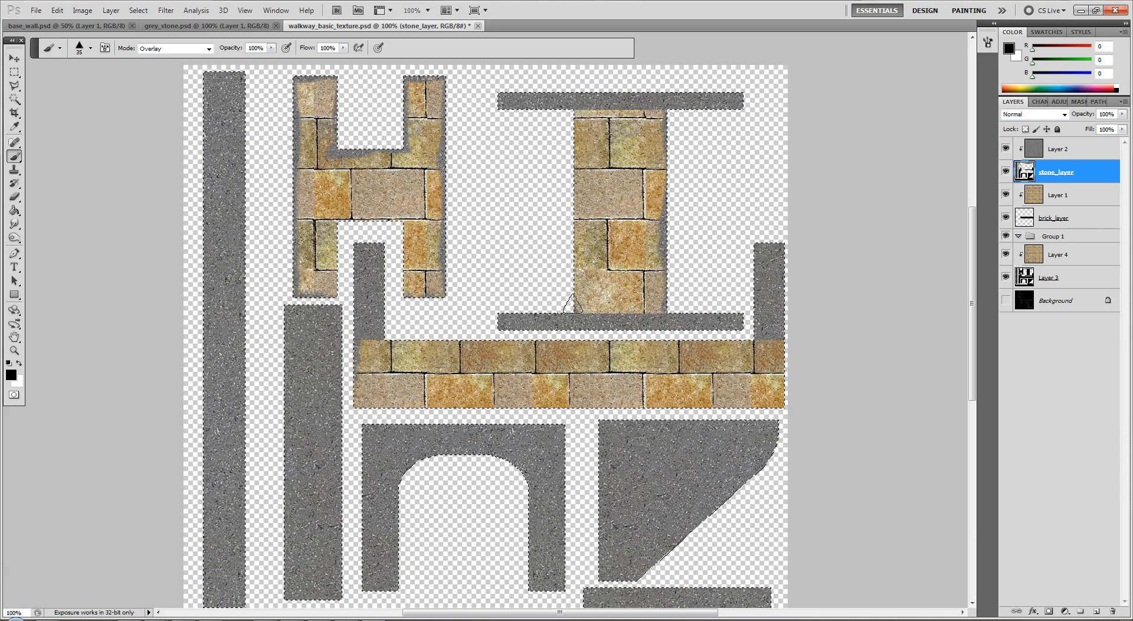
{"action": "left_click_drag", "start_coordinate": [572, 290], "coordinate": [572, 104]}
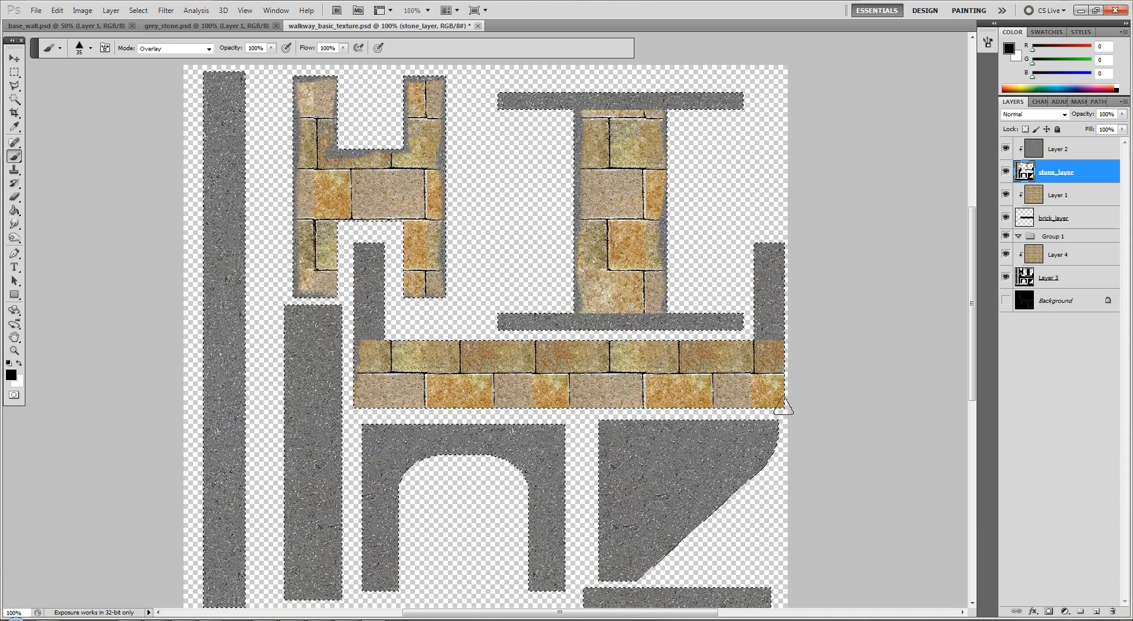
Paint rough stone edging along the long edges of the horizontal brick band, and add a stone patch in its lower brick row
{"action": "left_click_drag", "start_coordinate": [783, 411], "coordinate": [354, 414]}
{"action": "mouse_move", "coordinate": [357, 336]}
{"action": "left_mouse_down"}
{"action": "mouse_move", "coordinate": [606, 335]}
{"action": "mouse_move", "coordinate": [659, 347]}
{"action": "mouse_move", "coordinate": [645, 338]}
{"action": "mouse_move", "coordinate": [790, 335]}
{"action": "left_mouse_up"}
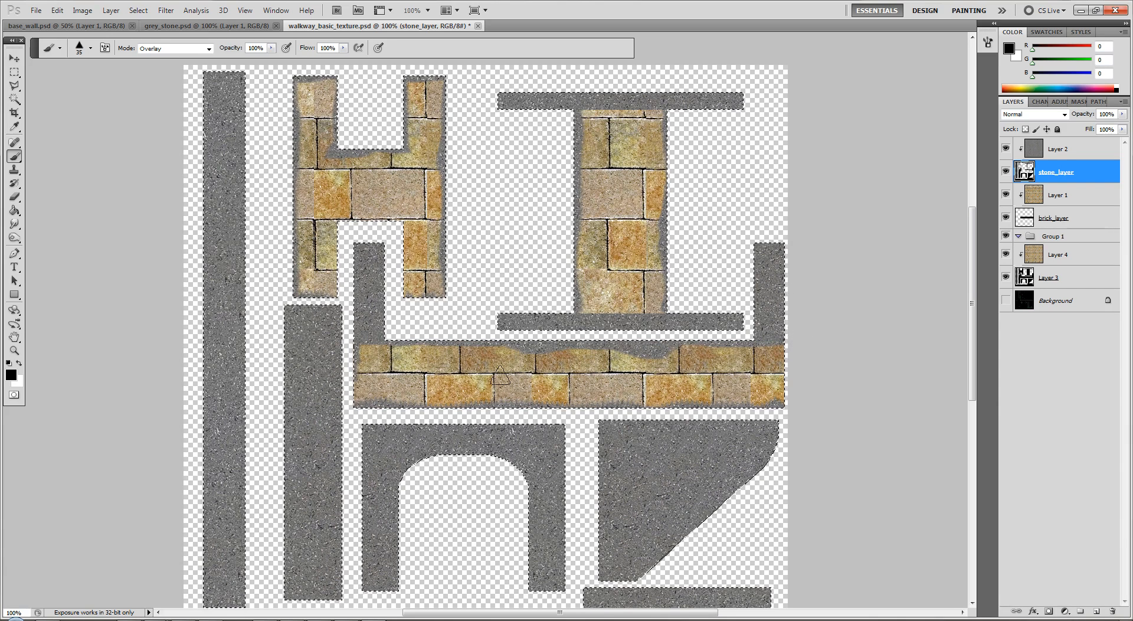
{"action": "left_click", "coordinate": [438, 377]}
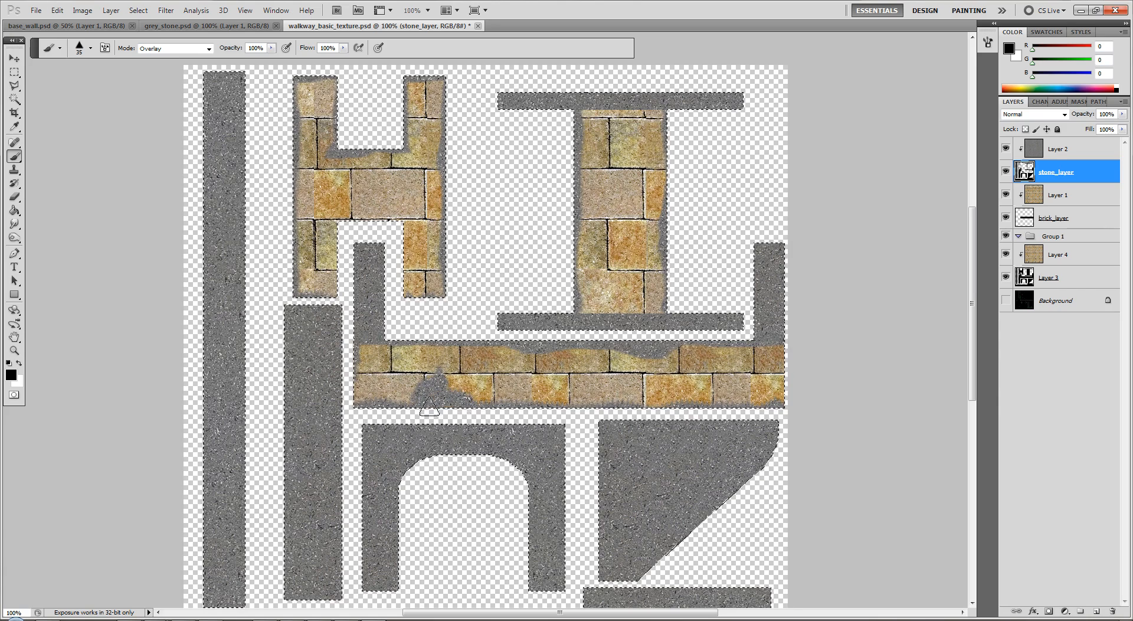
Set up the Eraser for stone_layer with 100% opacity and the 23 px triangle brush tip
{"action": "scroll", "coordinate": [955, 479], "scroll_direction": "down", "scroll_amount": 3}
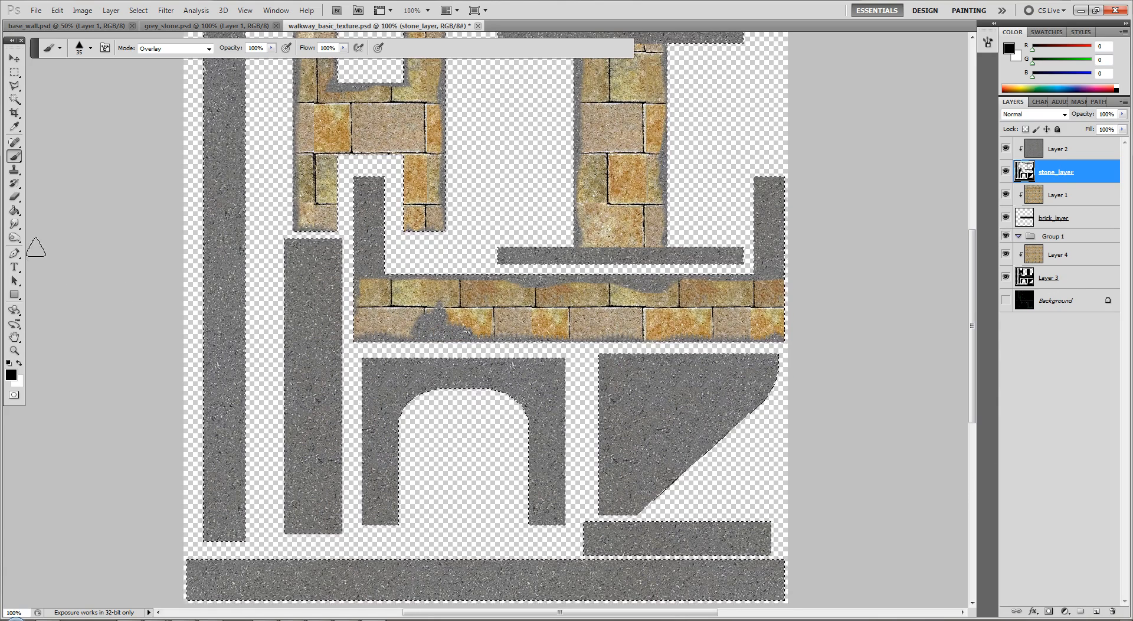
{"action": "left_click", "coordinate": [13, 198]}
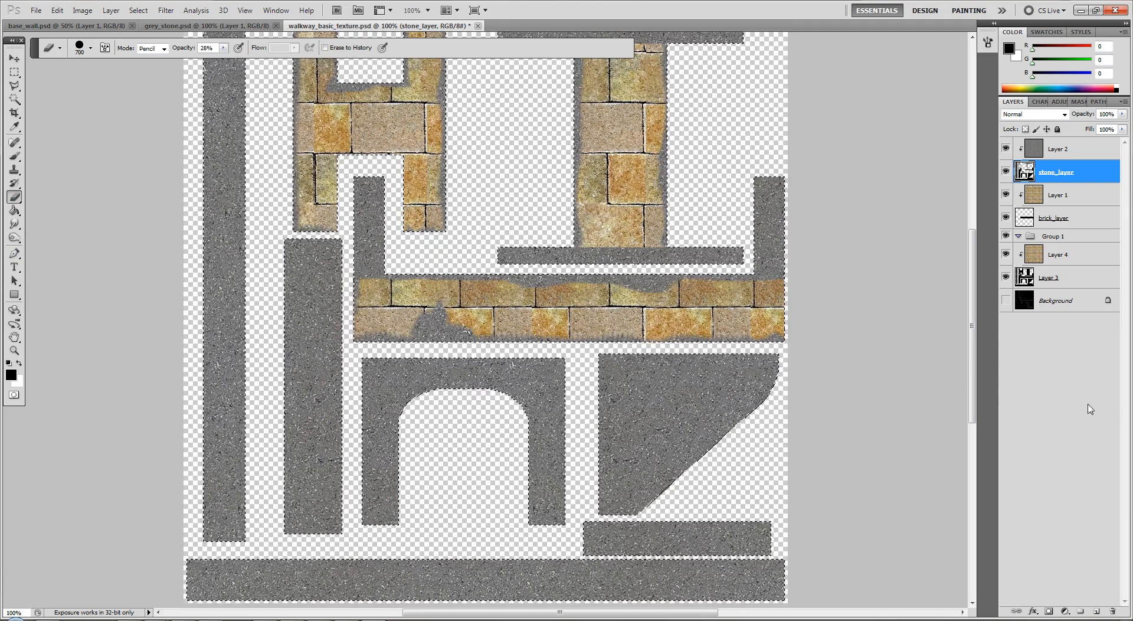
{"action": "left_click", "coordinate": [1076, 426]}
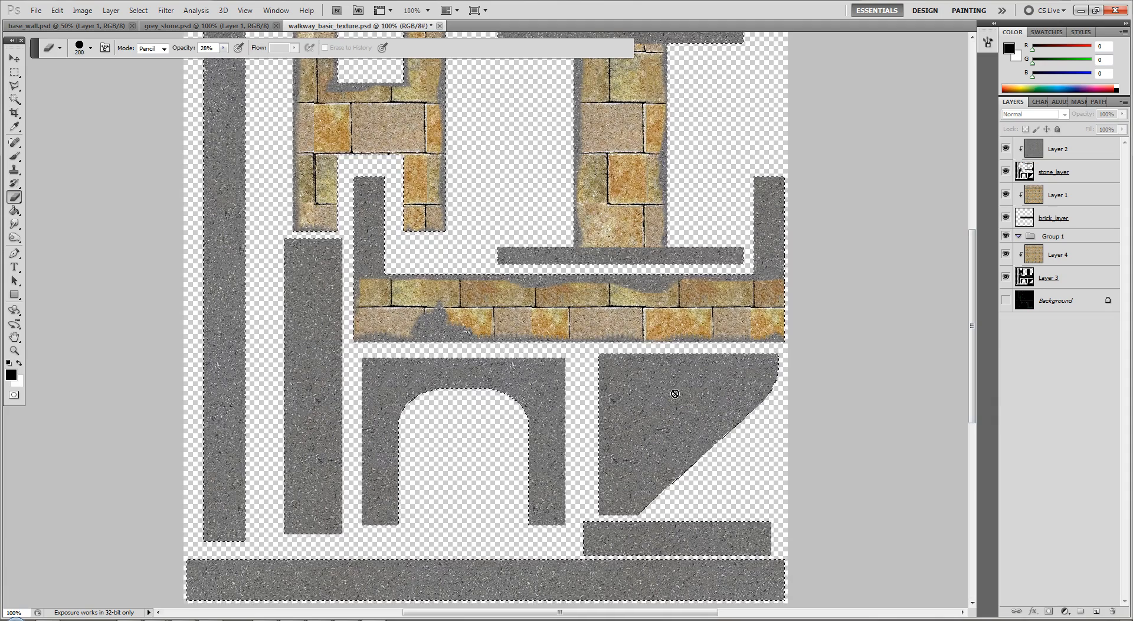
{"action": "left_click", "coordinate": [578, 392]}
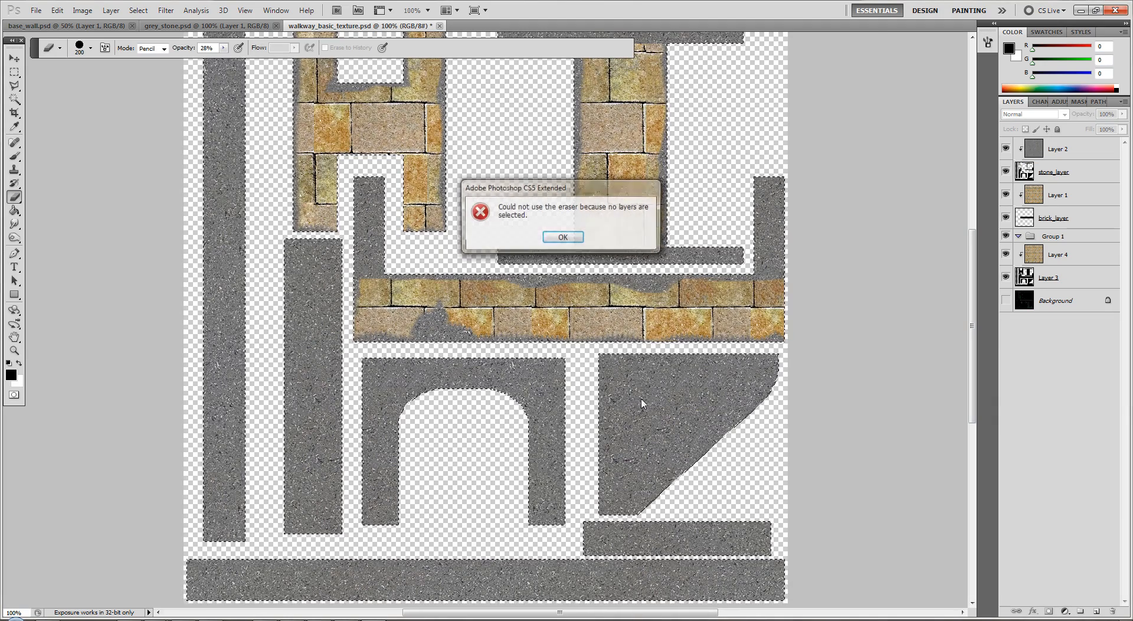
{"action": "left_click", "coordinate": [563, 238]}
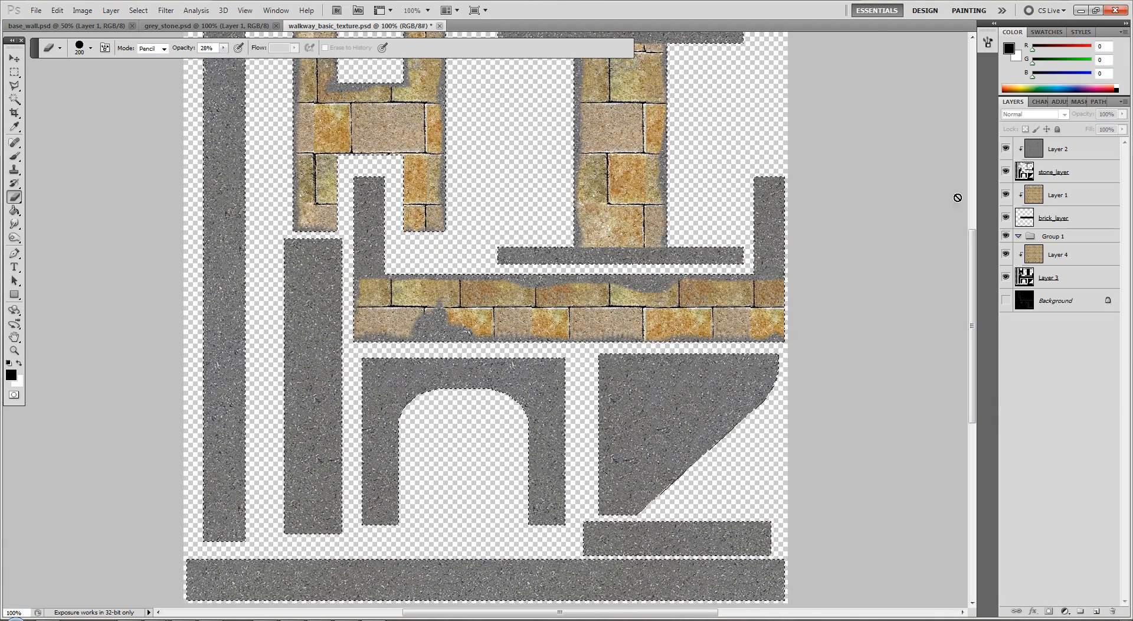
{"action": "left_click", "coordinate": [1079, 172]}
{"action": "key", "text": "bracketleft"}
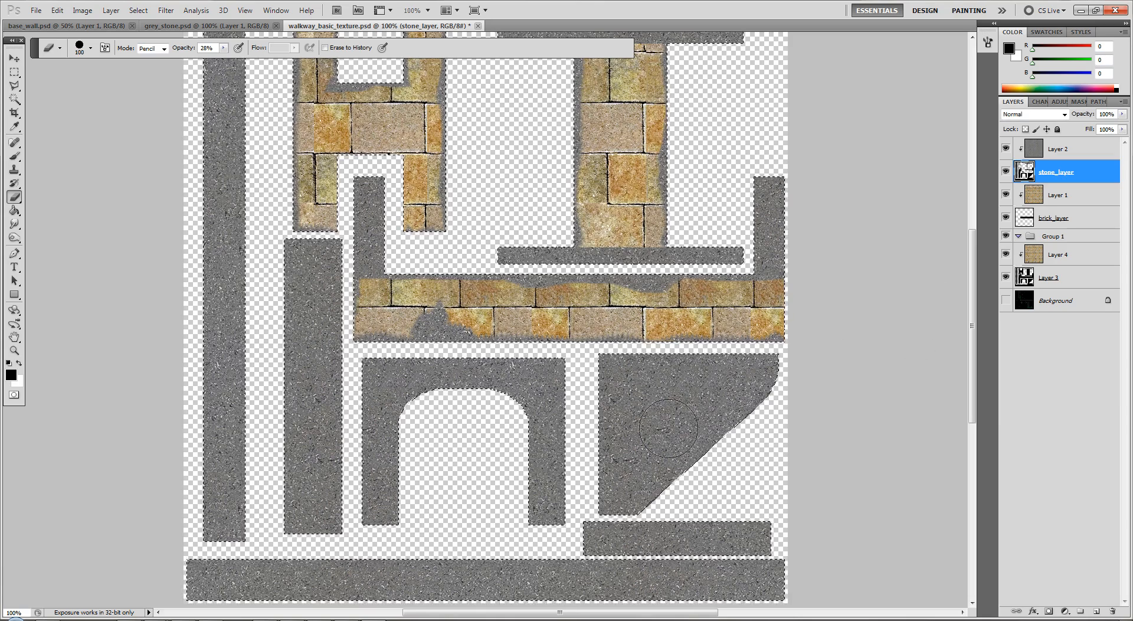
{"action": "left_click_drag", "start_coordinate": [727, 440], "coordinate": [701, 459]}
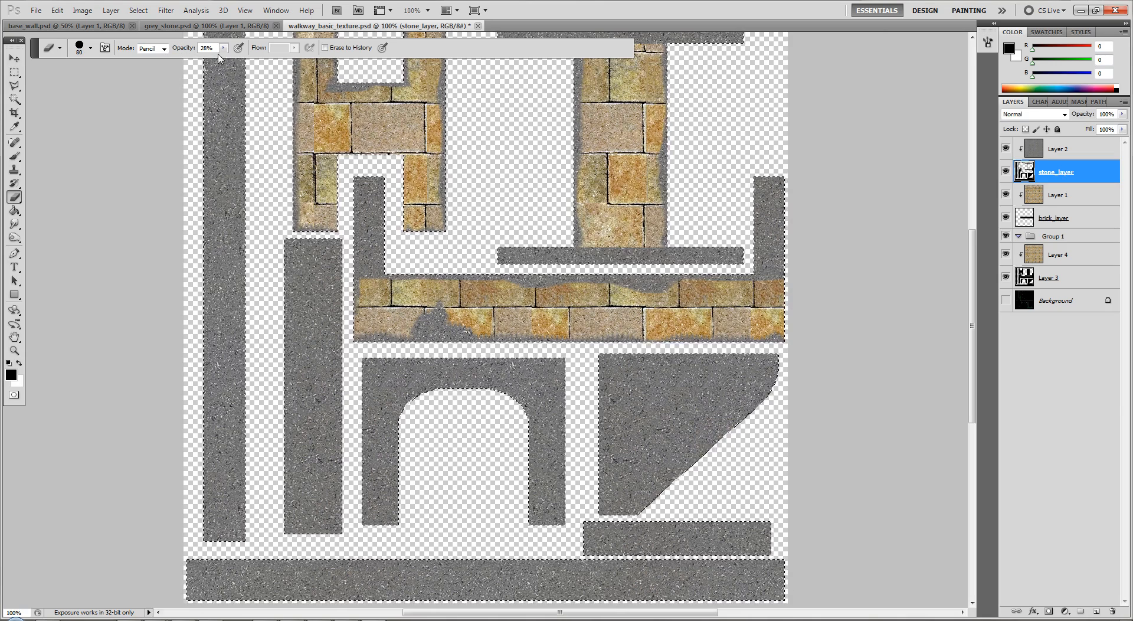
{"action": "left_click", "coordinate": [91, 49]}
{"action": "left_click", "coordinate": [139, 200]}
{"action": "left_click", "coordinate": [37, 387]}
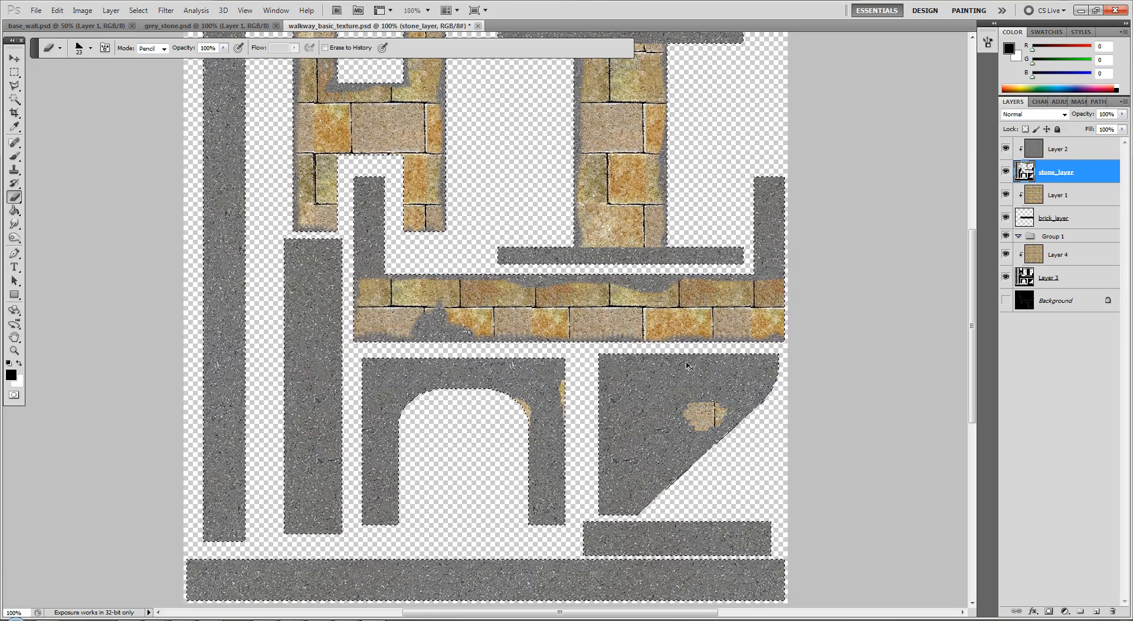
Erase small patches of stone_layer along the edges of the two tall columns to reveal brick, and save the document
{"action": "left_click_drag", "start_coordinate": [687, 413], "coordinate": [723, 416]}
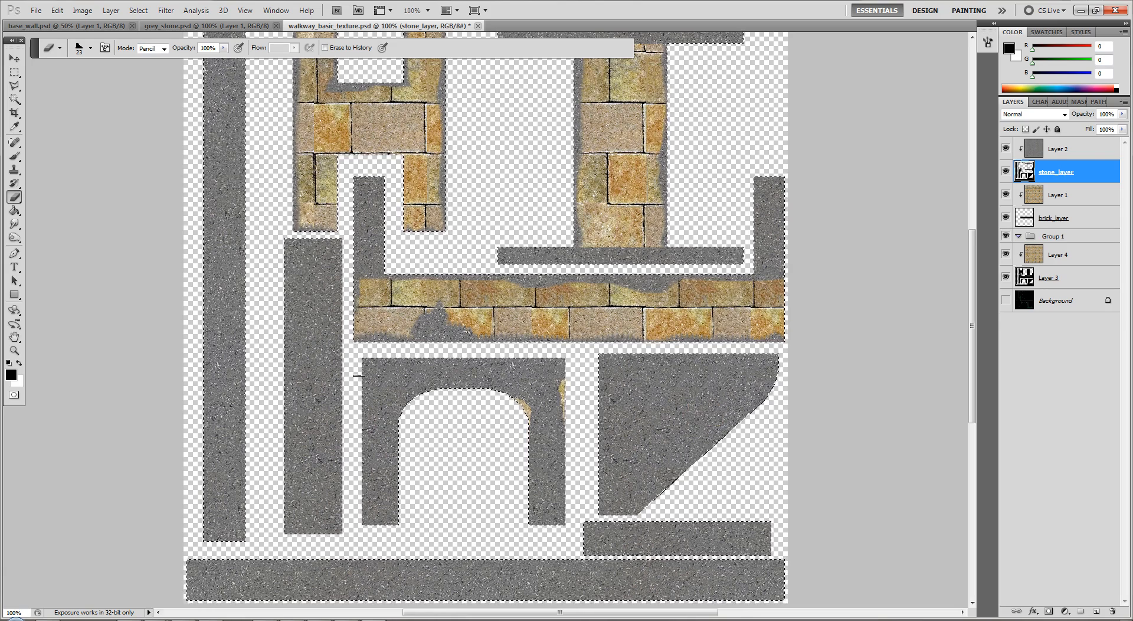
{"action": "scroll", "coordinate": [555, 213], "scroll_direction": "up", "scroll_amount": 3}
{"action": "scroll", "coordinate": [566, 234], "scroll_direction": "up", "scroll_amount": 1}
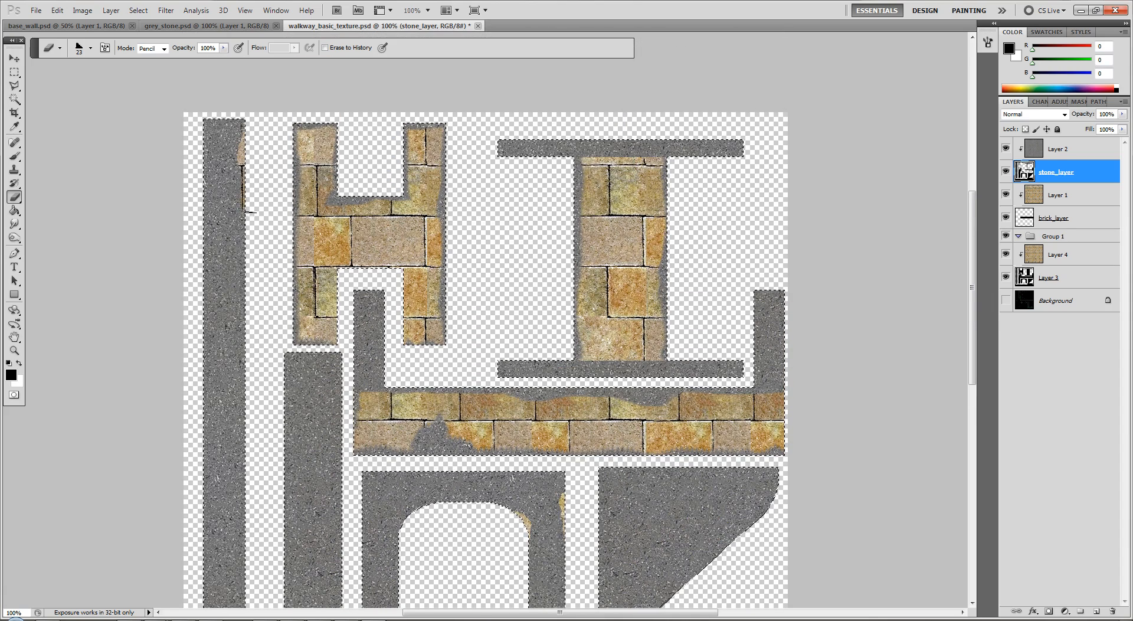
{"action": "scroll", "coordinate": [254, 236], "scroll_direction": "down", "scroll_amount": 5}
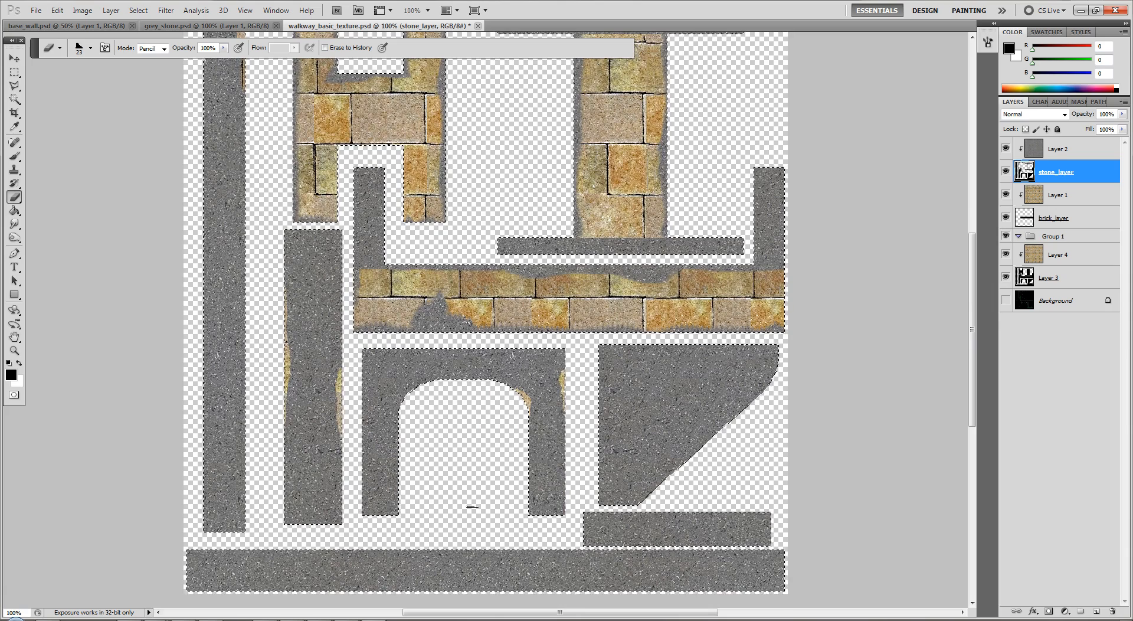
{"action": "scroll", "coordinate": [682, 419], "scroll_direction": "up", "scroll_amount": 3}
{"action": "key", "text": "ctrl+s"}
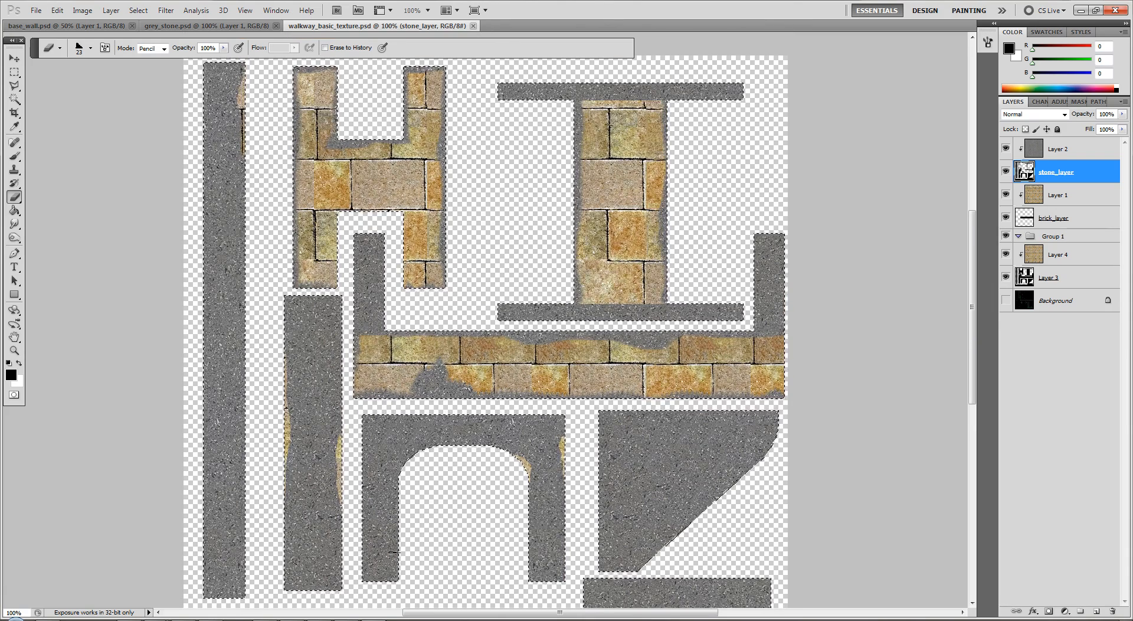
{"action": "left_click", "coordinate": [301, 535]}
{"action": "middle_click_drag", "start_coordinate": [387, 468], "coordinate": [372, 450], "text": "alt"}
Save the layered texture over the existing walkway_basic_texture.psd in the walkway1 folder
{"action": "left_click", "coordinate": [36, 10]}
{"action": "left_click", "coordinate": [57, 191]}
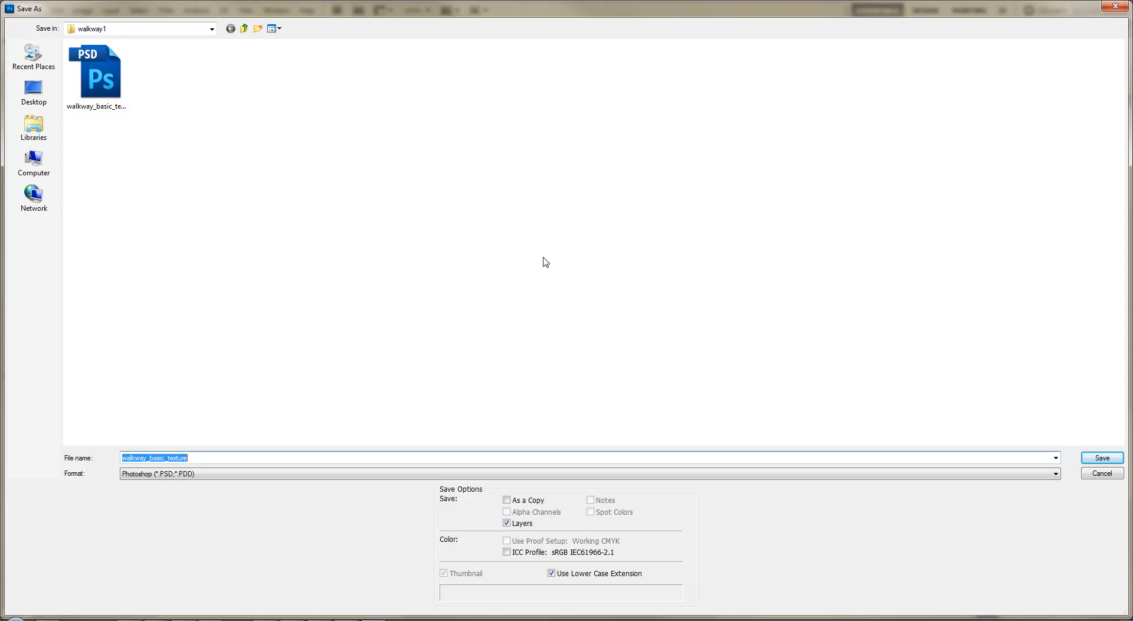
{"action": "type", "text": "walkway_"}
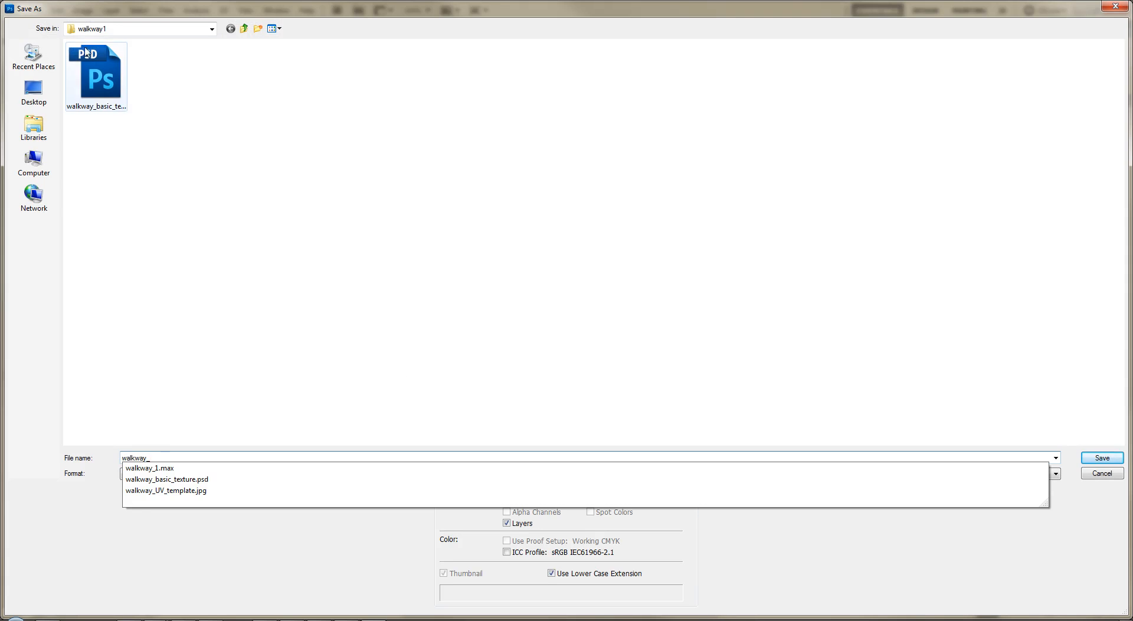
{"action": "left_click", "coordinate": [85, 77]}
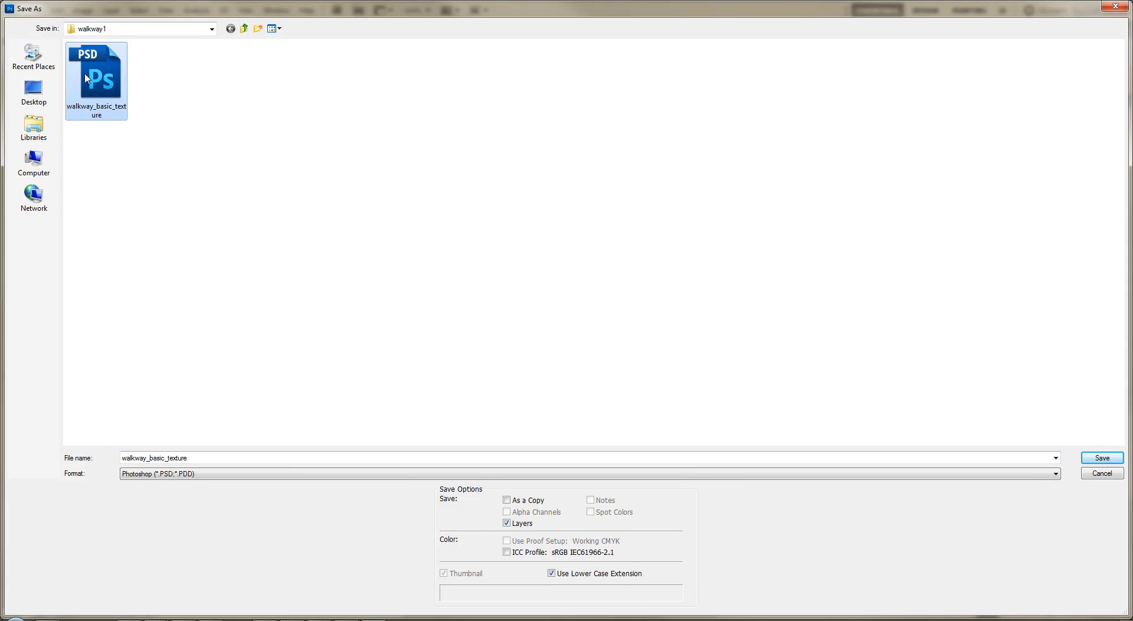
{"action": "key", "text": "Return"}
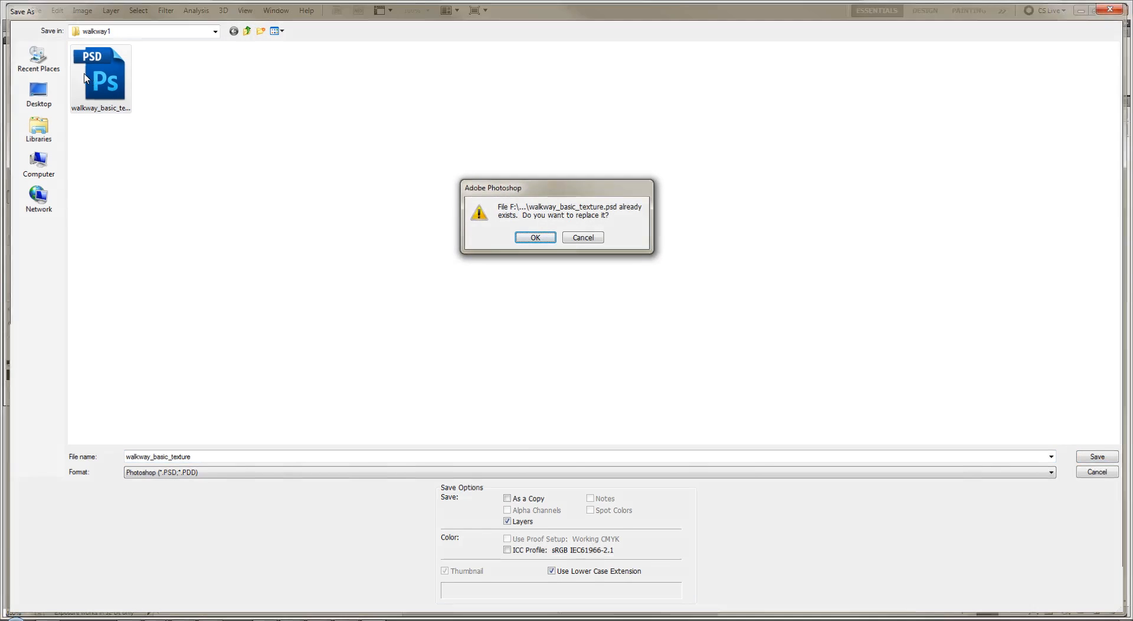
{"action": "key", "text": "Return"}
{"action": "key", "text": "Return"}
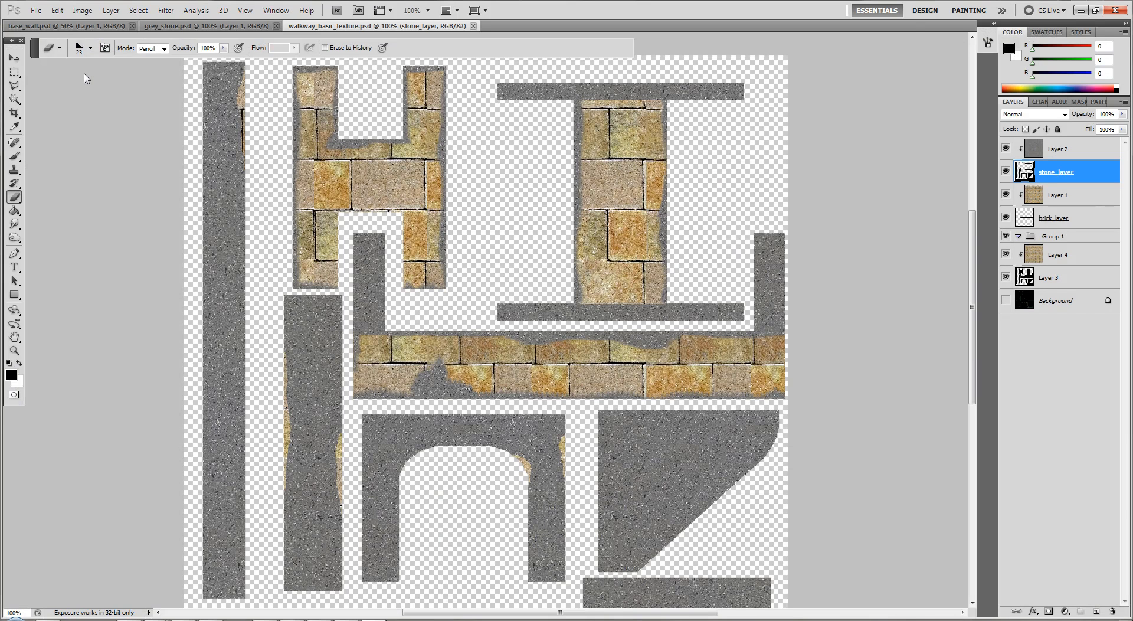
Save a Targa copy of the texture as walkway_diffuse in the walkway1 folder
{"action": "left_click", "coordinate": [36, 10]}
{"action": "left_click", "coordinate": [56, 191]}
{"action": "type", "text": "walk"}
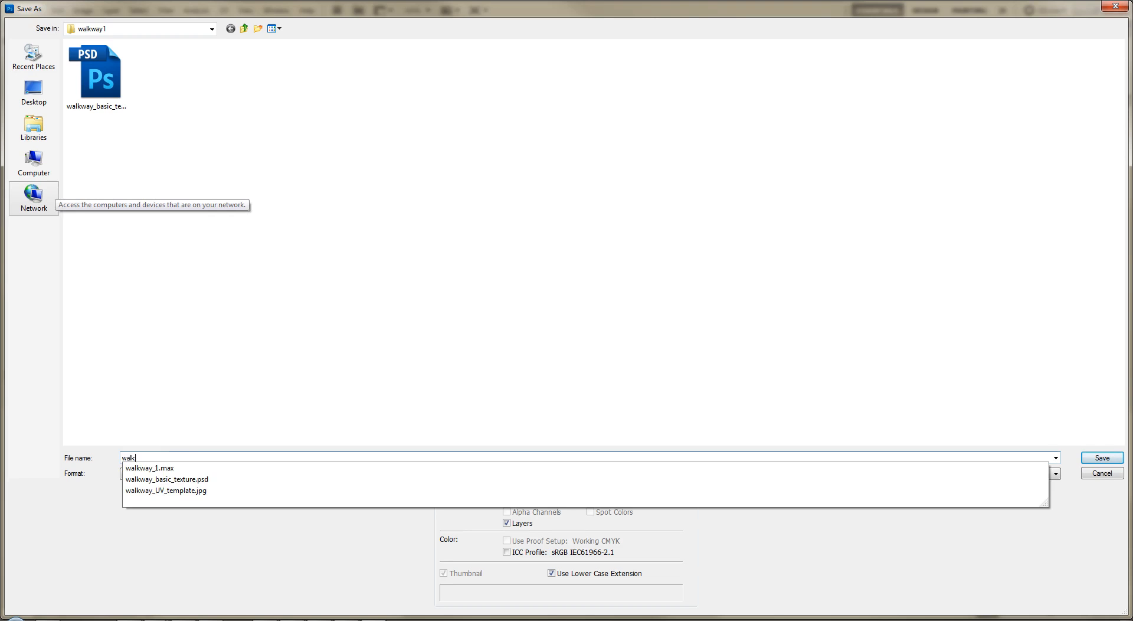
{"action": "type", "text": "way_diffuse"}
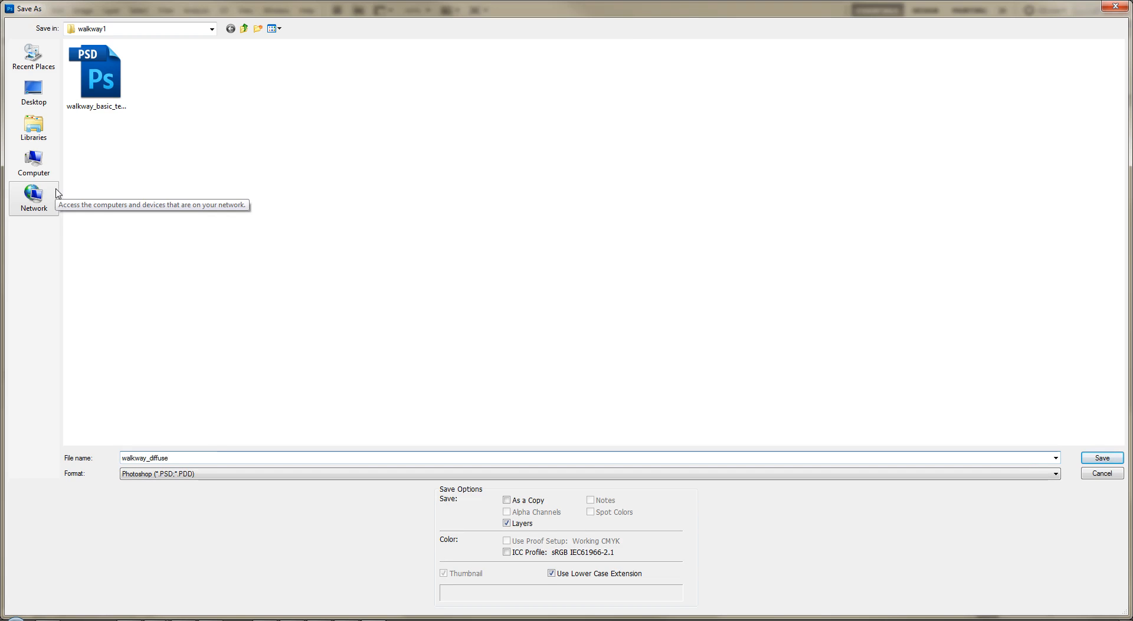
{"action": "key", "text": "Tab"}
{"action": "key", "text": "t"}
{"action": "key", "text": "Return"}
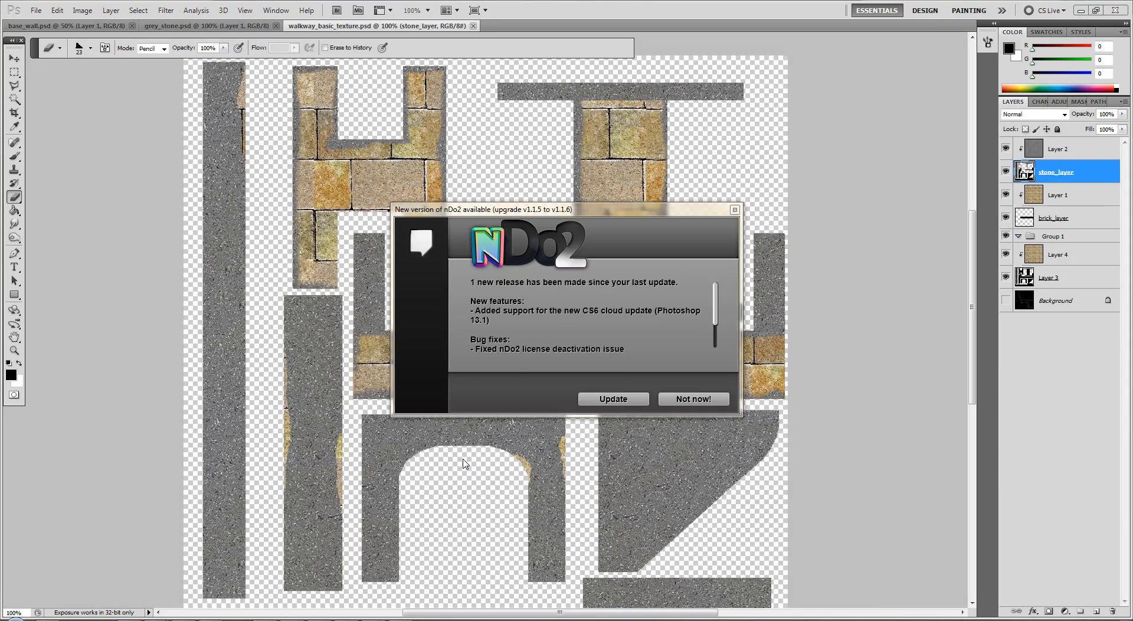
Dismiss the nDo2 update offer, and generate a photo-normal map from the active document with the Stone Wall preset
{"action": "left_click", "coordinate": [695, 399]}
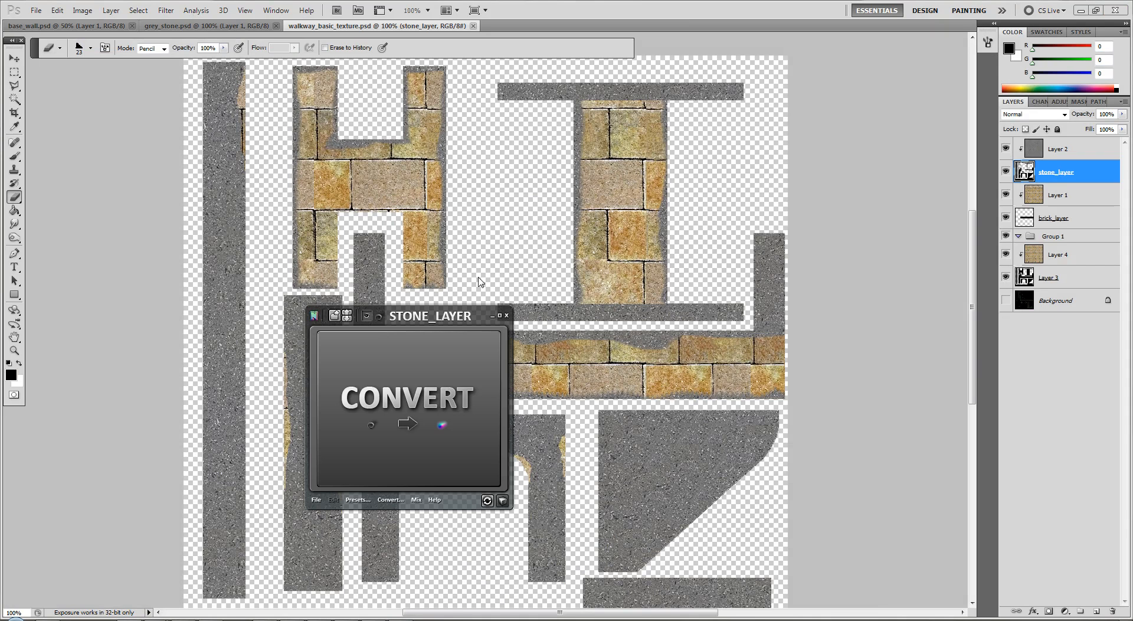
{"action": "left_click_drag", "start_coordinate": [397, 492], "coordinate": [283, 362]}
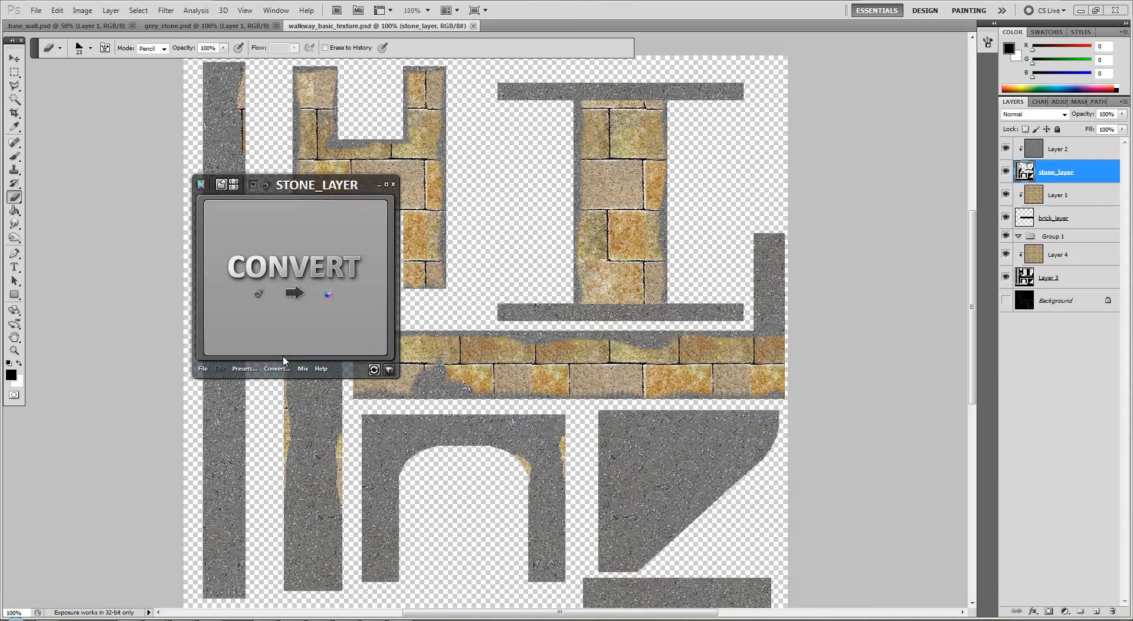
{"action": "left_click", "coordinate": [242, 370]}
{"action": "left_click", "coordinate": [456, 307]}
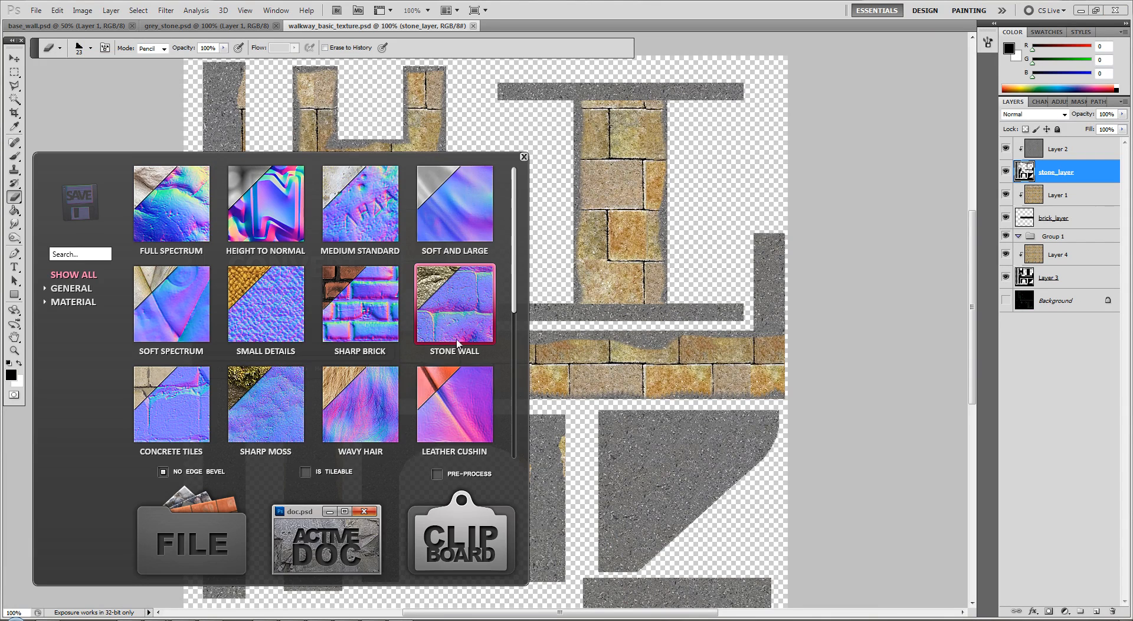
{"action": "left_click", "coordinate": [342, 544]}
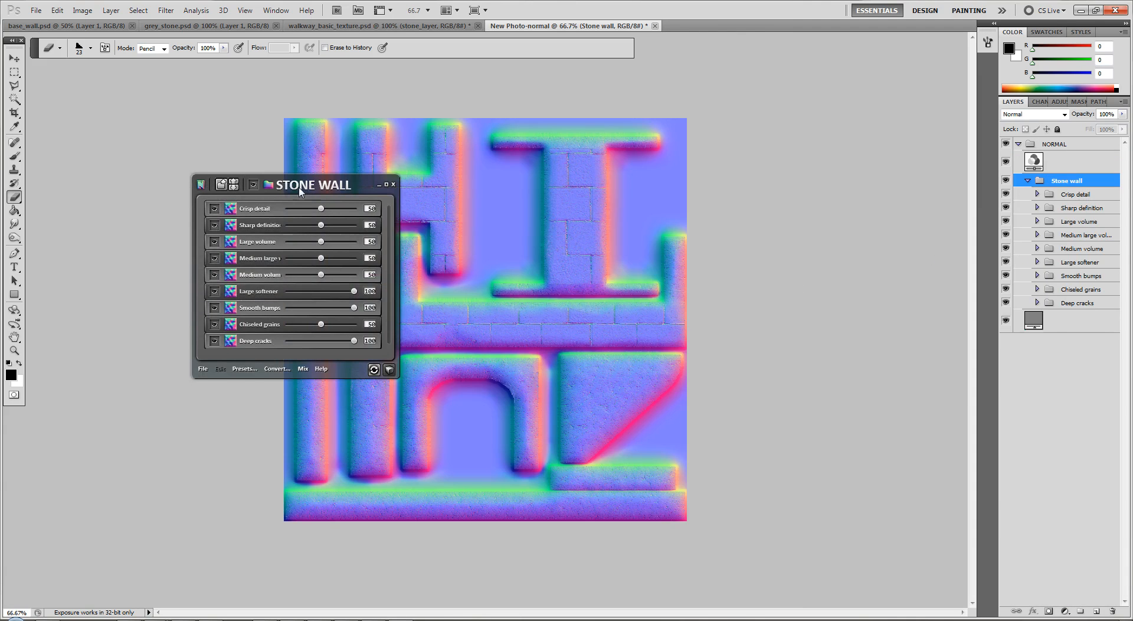
Lower the normal map's Large softener to 85 and Deep cracks to 48 in nDo2
{"action": "left_click_drag", "start_coordinate": [301, 191], "coordinate": [185, 206]}
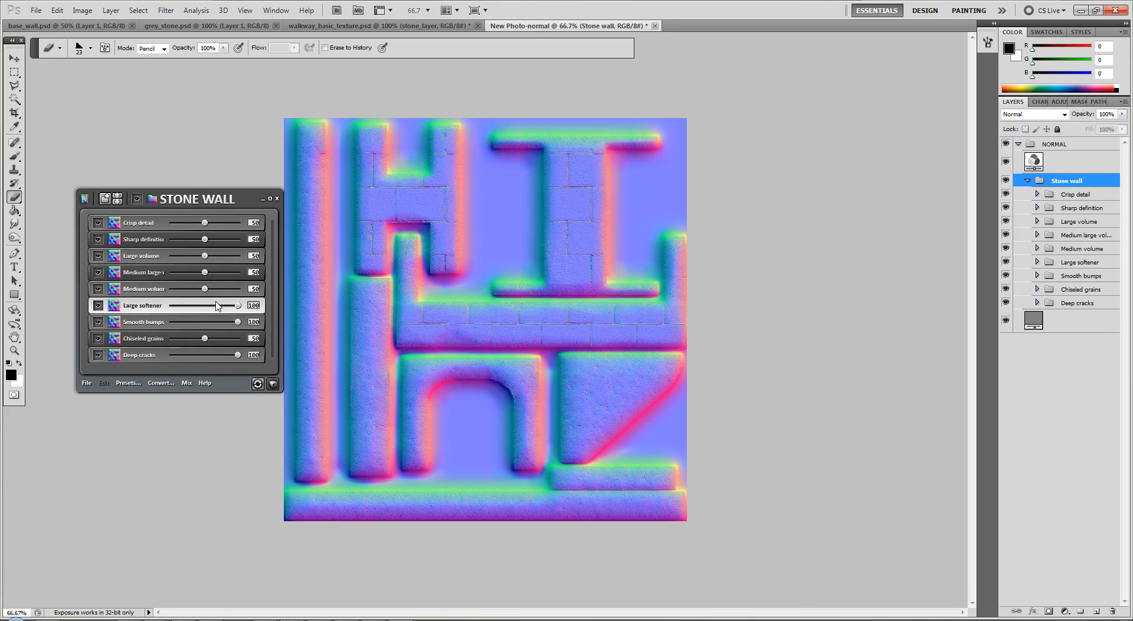
{"action": "mouse_move", "coordinate": [238, 306]}
{"action": "left_mouse_down"}
{"action": "mouse_move", "coordinate": [180, 308]}
{"action": "mouse_move", "coordinate": [229, 307]}
{"action": "left_mouse_up"}
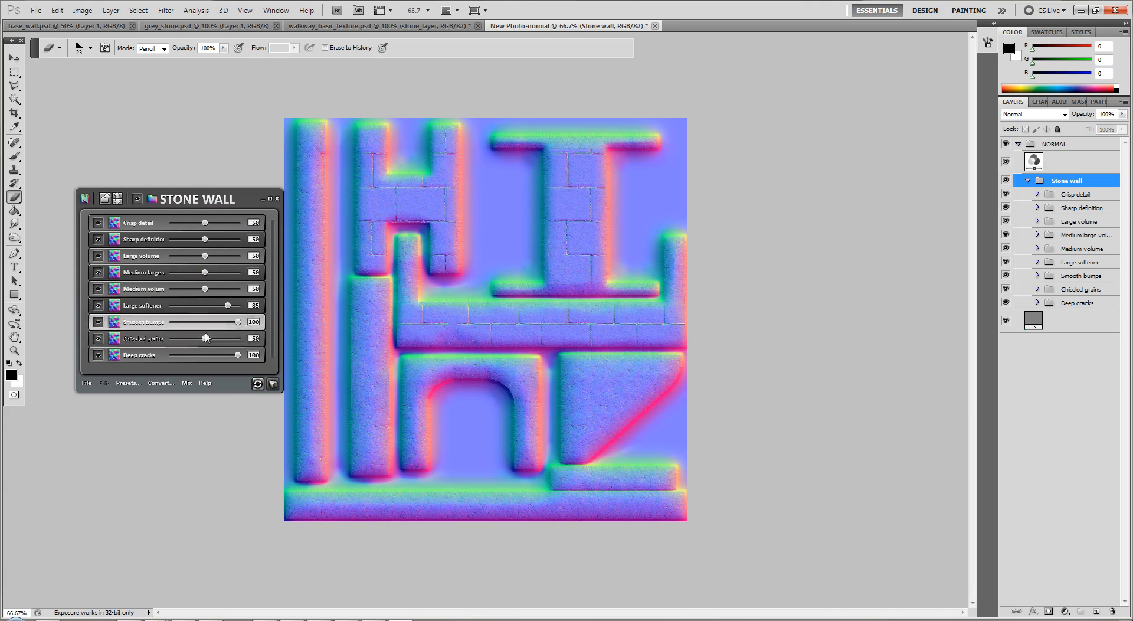
{"action": "left_click_drag", "start_coordinate": [238, 355], "coordinate": [202, 356]}
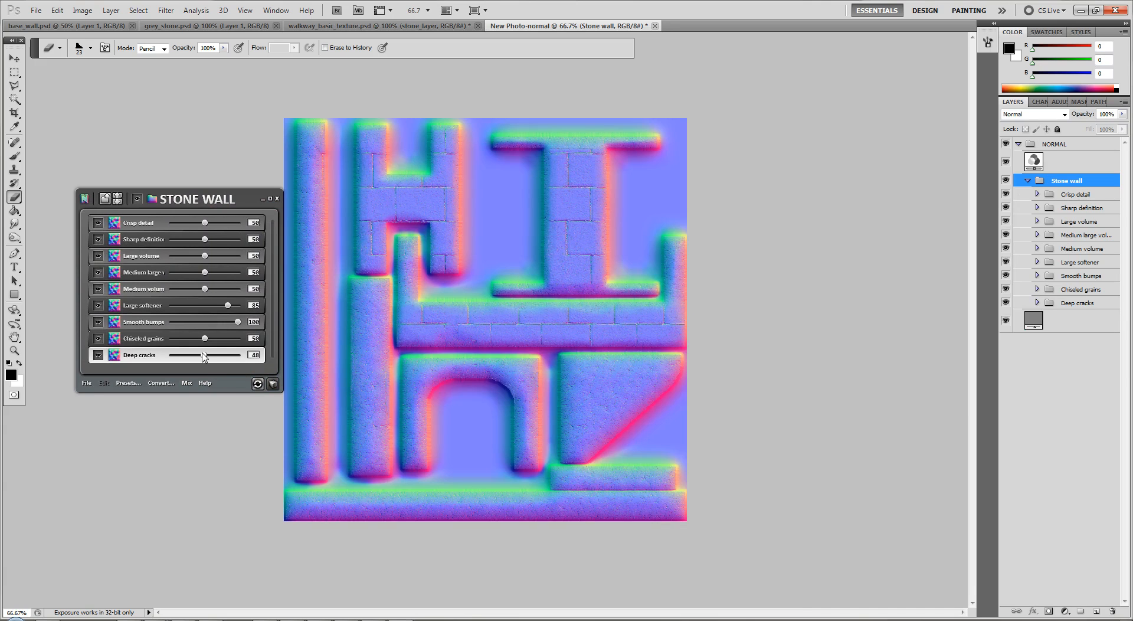
Raise the normal map's Crisp detail and Smooth-bump balance, with Large volume 34, Large softener 87, Chiseled grains 61 and Deep cracks 100
{"action": "left_click_drag", "start_coordinate": [205, 256], "coordinate": [224, 221]}
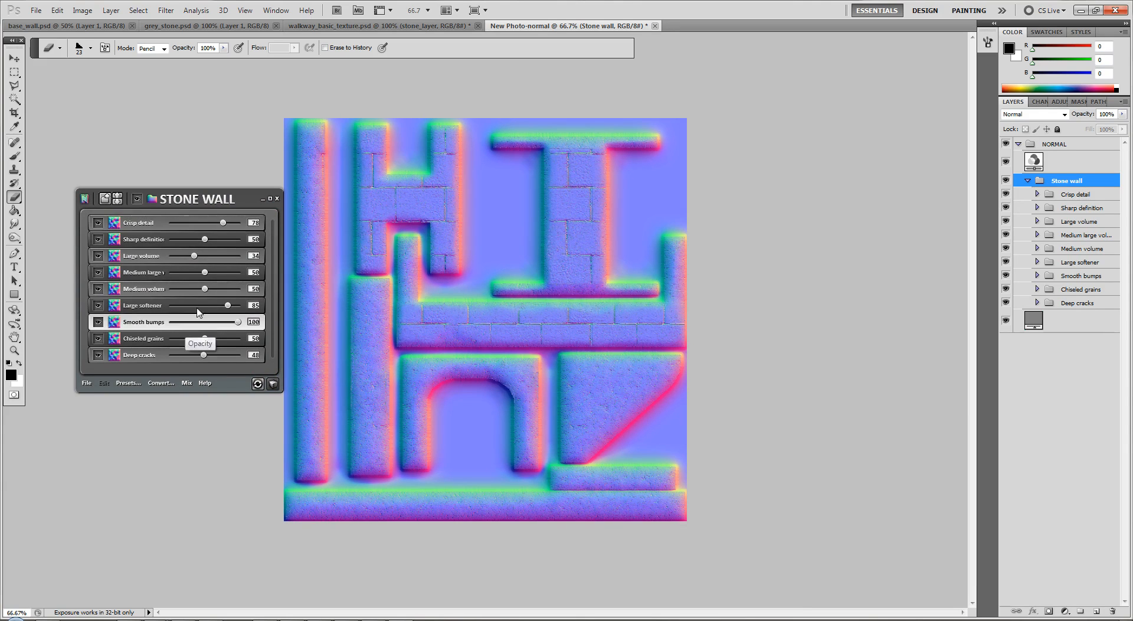
{"action": "left_click", "coordinate": [230, 305]}
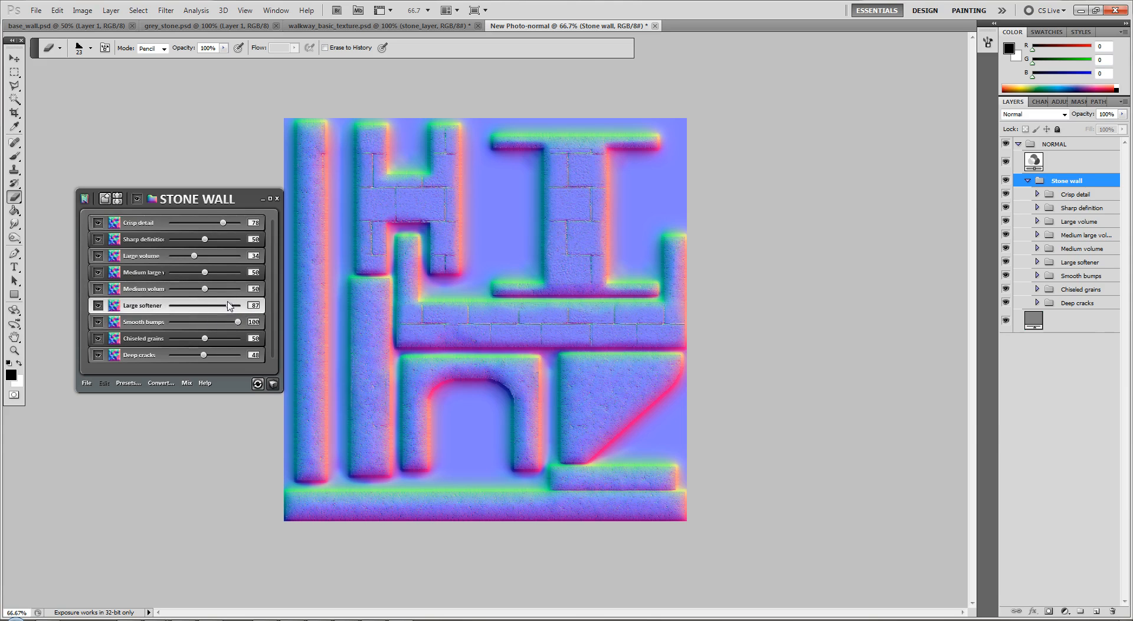
{"action": "left_click_drag", "start_coordinate": [239, 322], "coordinate": [241, 356]}
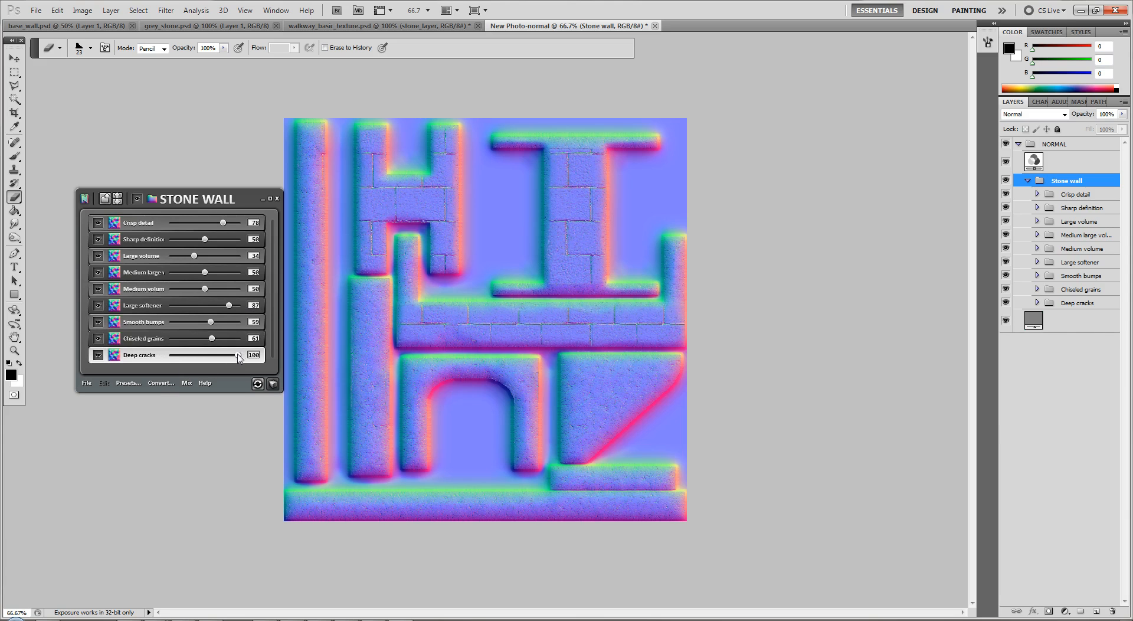
Convert the active normal map document into ambient occlusion and specular maps with nDo2
{"action": "left_click", "coordinate": [164, 384]}
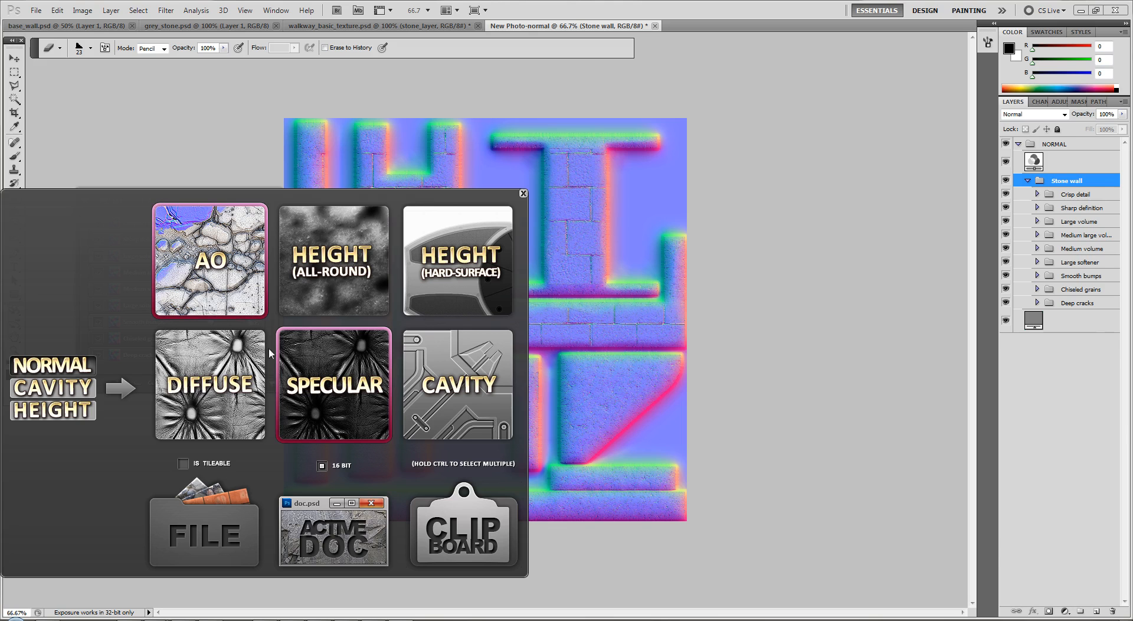
{"action": "left_click", "coordinate": [337, 530]}
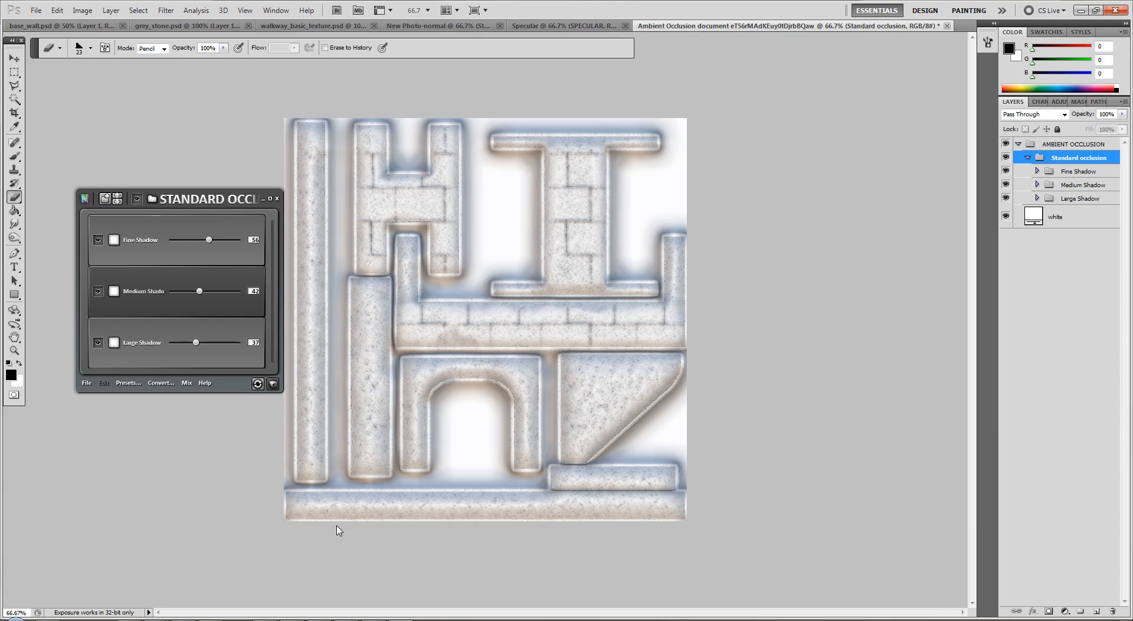
{"action": "left_click", "coordinate": [35, 10]}
{"action": "left_click", "coordinate": [67, 192]}
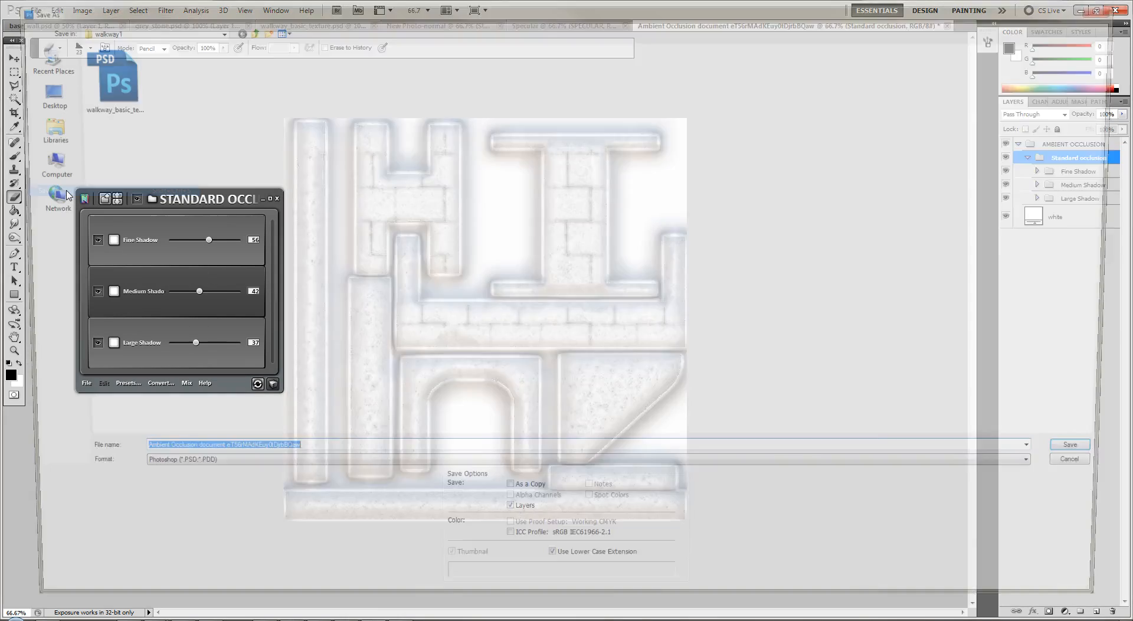
{"action": "type", "text": "walkwa"}
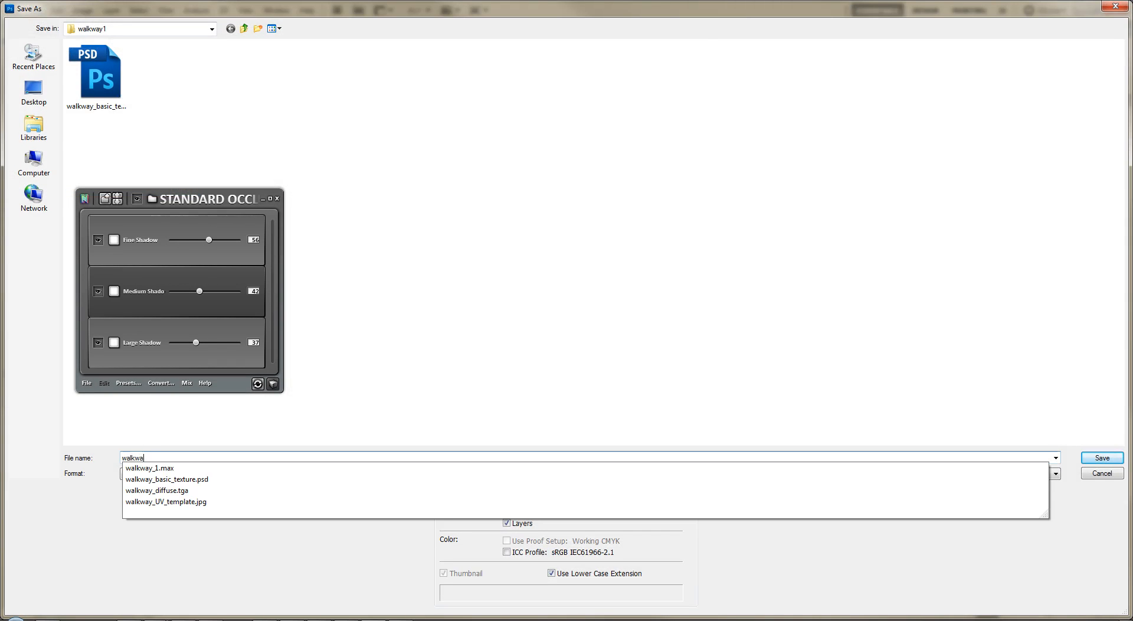
{"action": "type", "text": "y_ambient"}
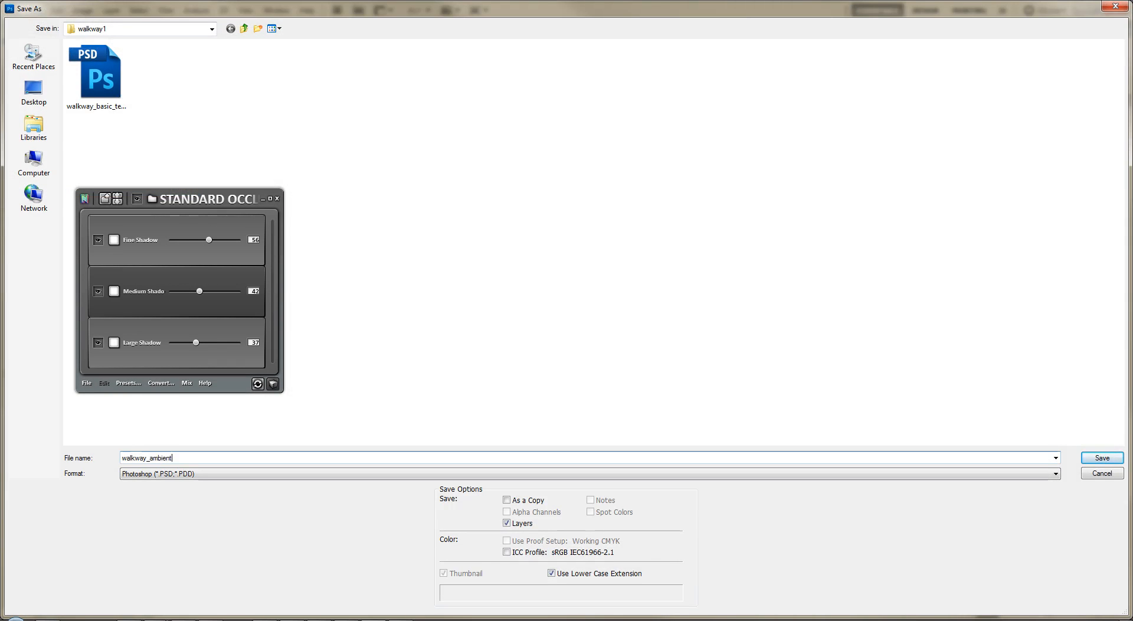
{"action": "key", "text": "Return"}
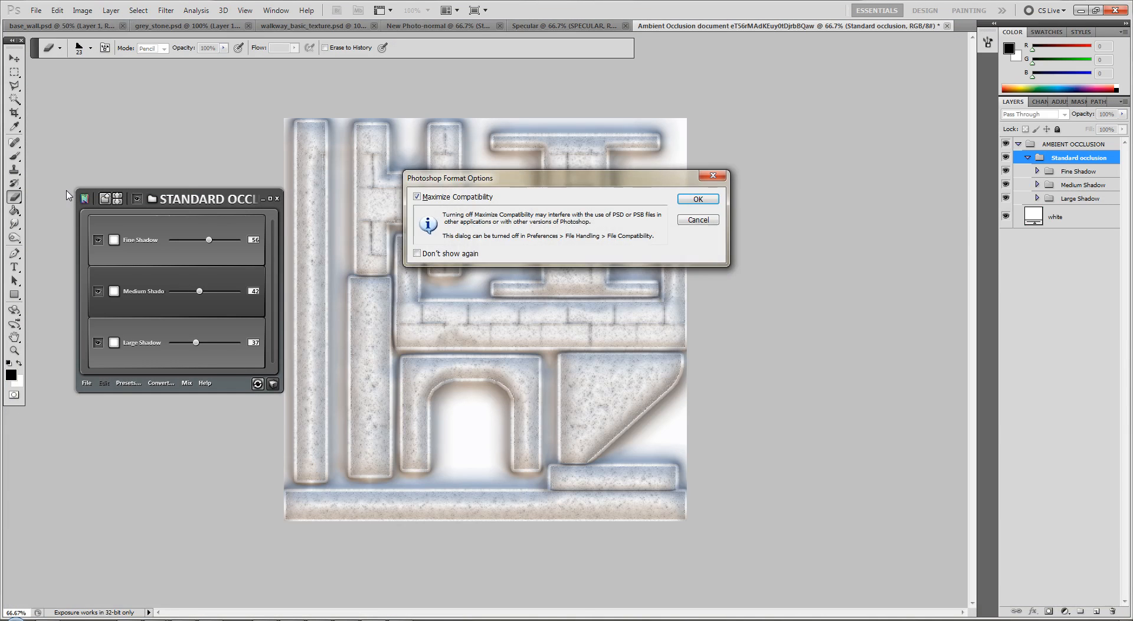
{"action": "key", "text": "Return"}
Save the ambient occlusion map as a Targa file named walkway_ambient in the walkway1 folder
{"action": "left_click", "coordinate": [36, 11]}
{"action": "left_click", "coordinate": [53, 190]}
{"action": "type", "text": "walkway"}
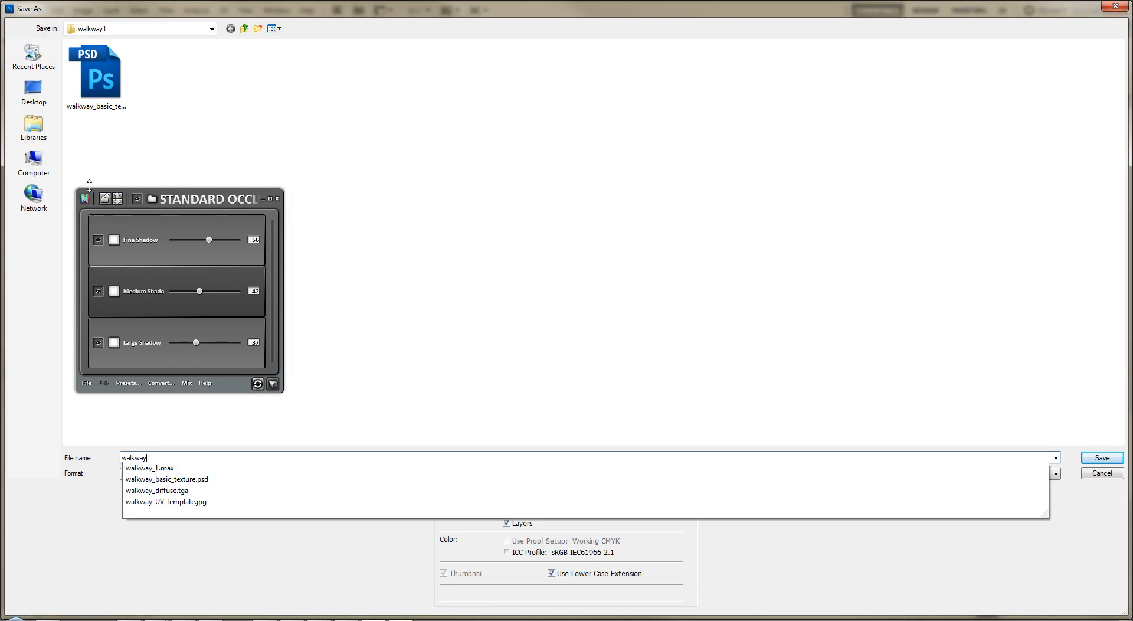
{"action": "type", "text": "_ambient"}
{"action": "key", "text": "Tab"}
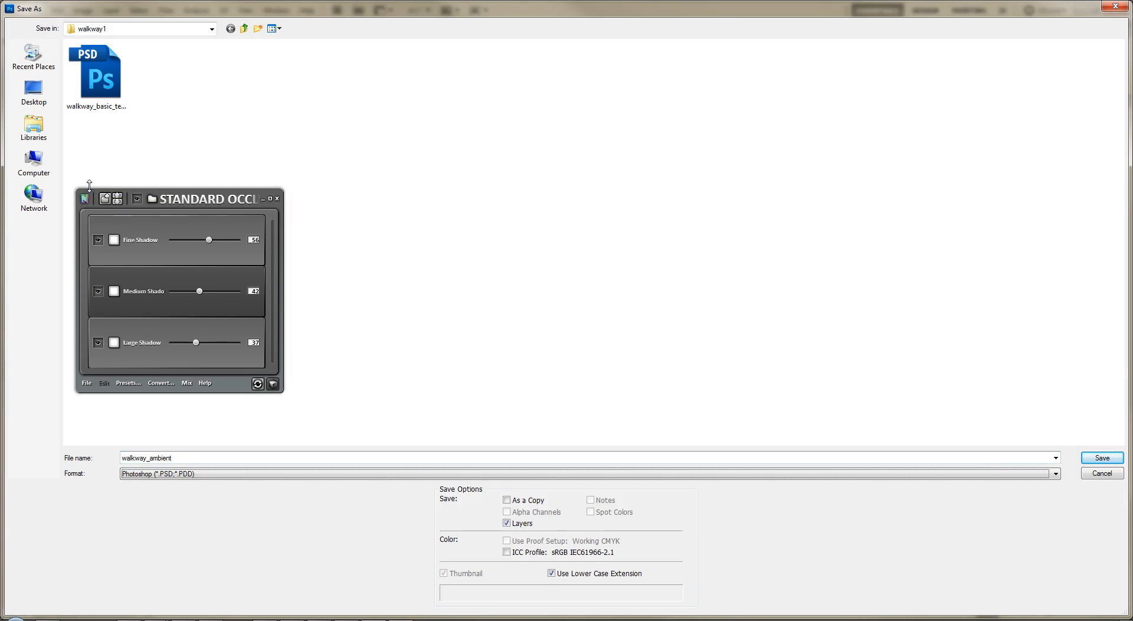
{"action": "key", "text": "t"}
{"action": "key", "text": "Return"}
{"action": "key", "text": "Return"}
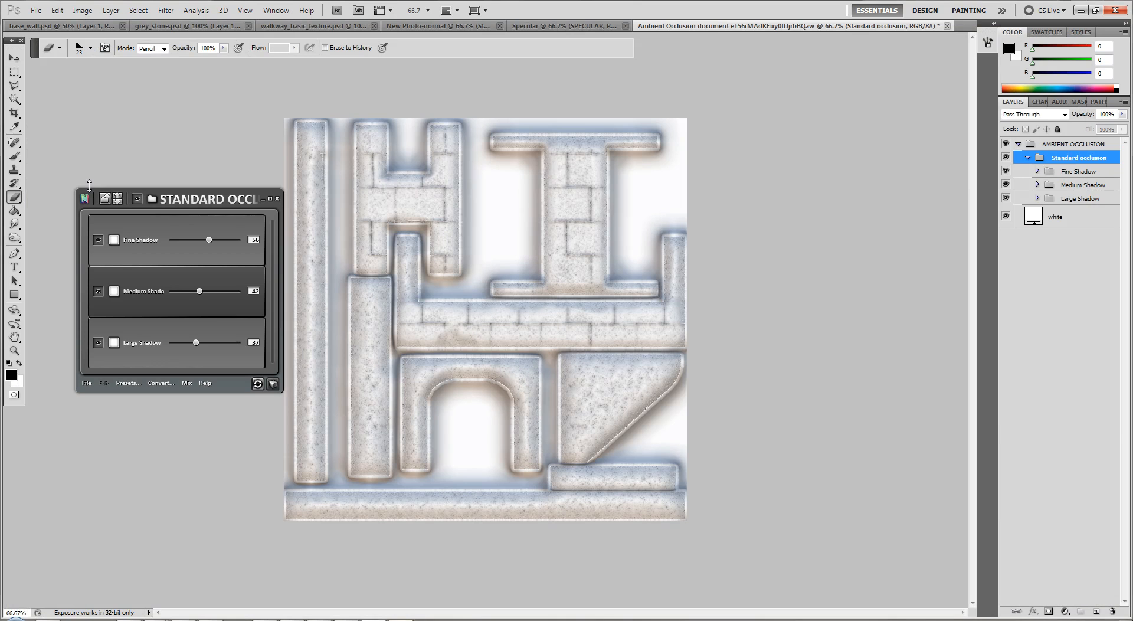
Save the specular map as a Targa file named walkway_specular in the walkway1 folder
{"action": "left_click", "coordinate": [519, 25]}
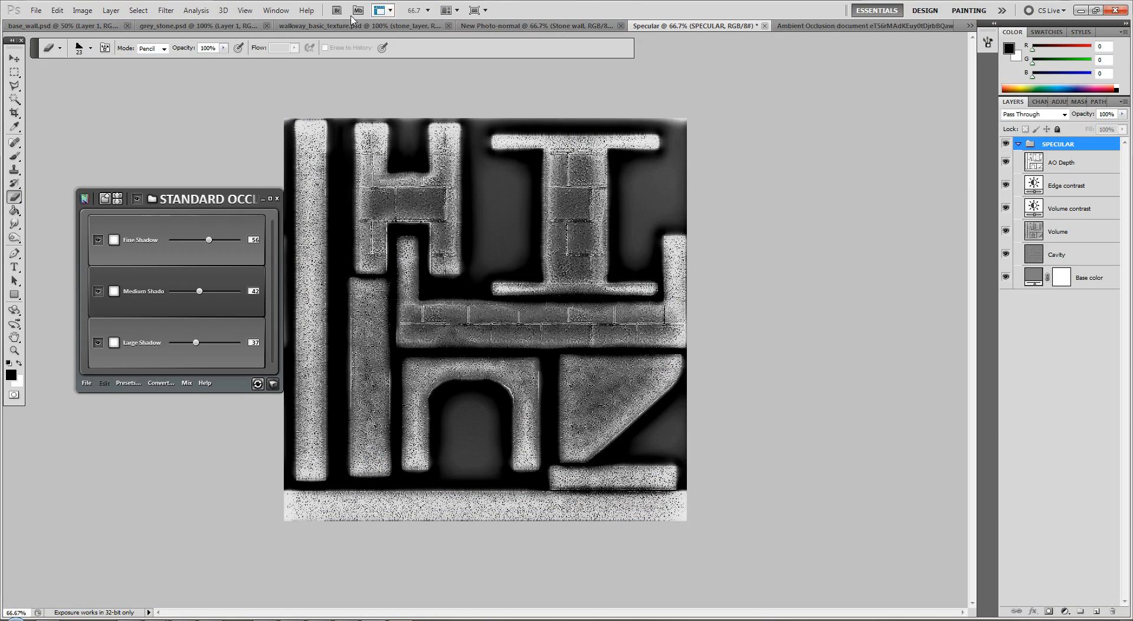
{"action": "left_click", "coordinate": [36, 10]}
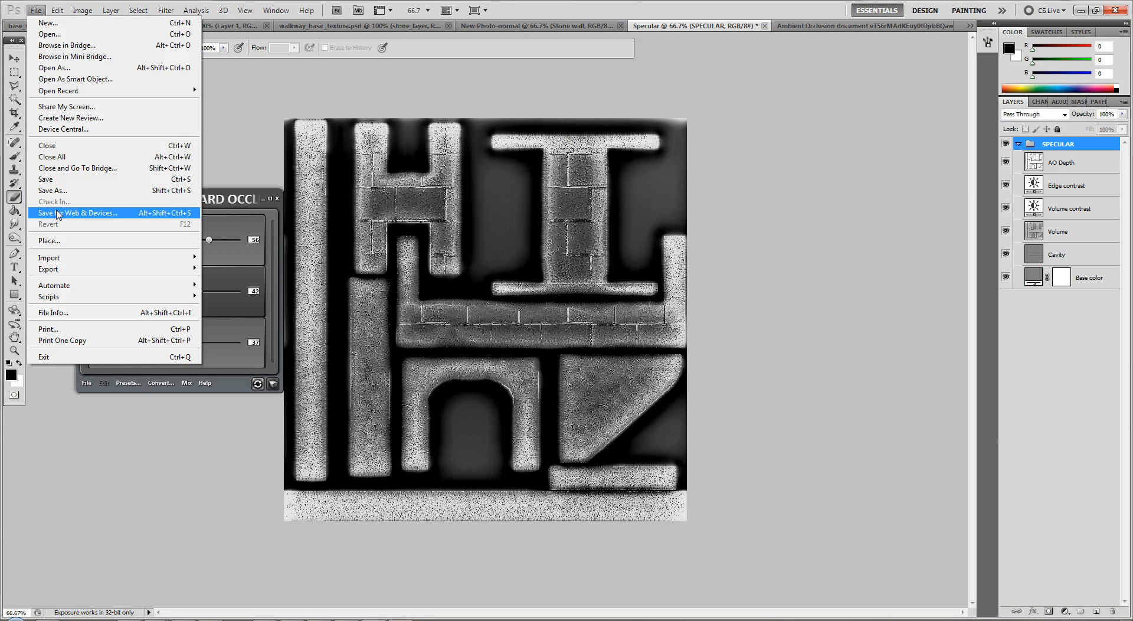
{"action": "left_click", "coordinate": [52, 190]}
{"action": "type", "text": "walkway_specular"}
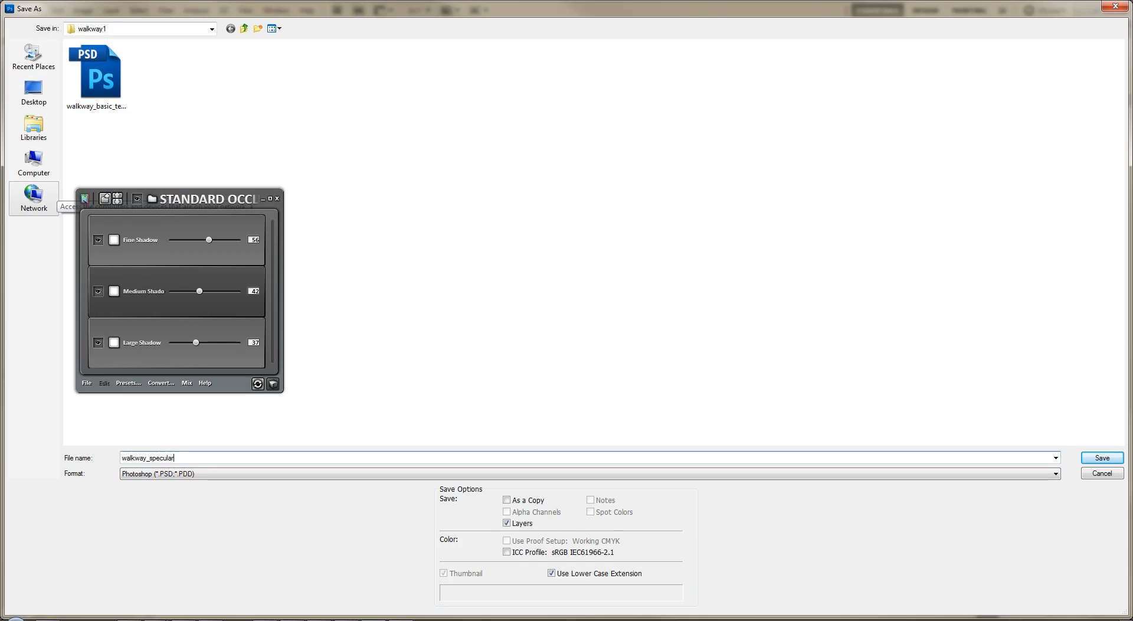
{"action": "key", "text": "Tab"}
{"action": "key", "text": "t"}
{"action": "key", "text": "Return"}
{"action": "key", "text": "Return"}
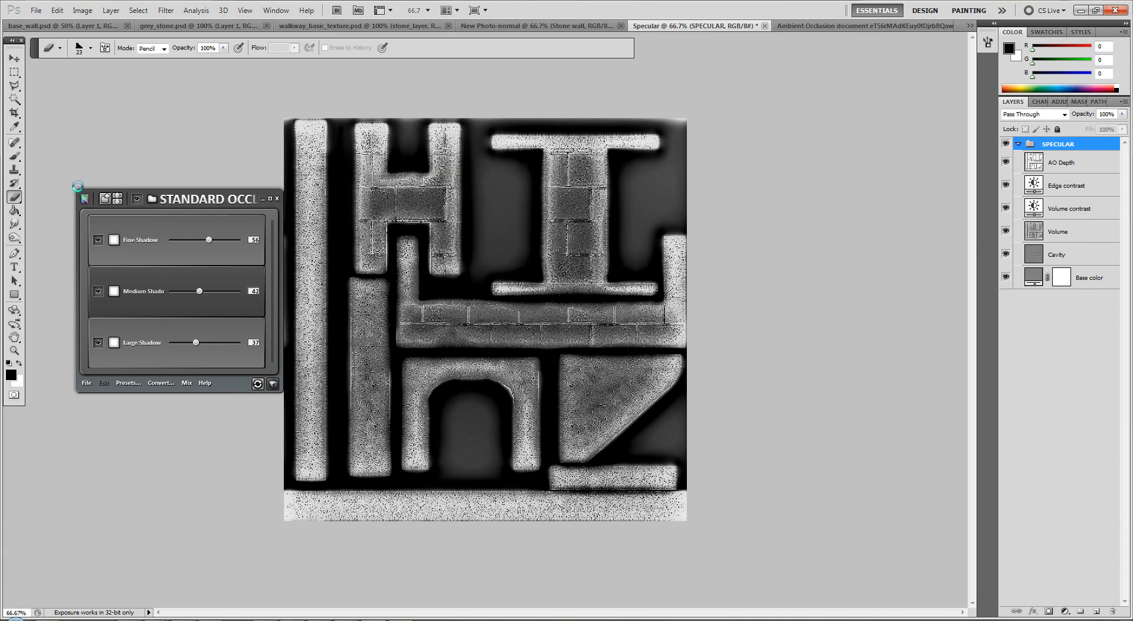
Save the stone wall normal map as a Targa file named walkway_normal in the walkway1 folder
{"action": "left_click", "coordinate": [491, 26]}
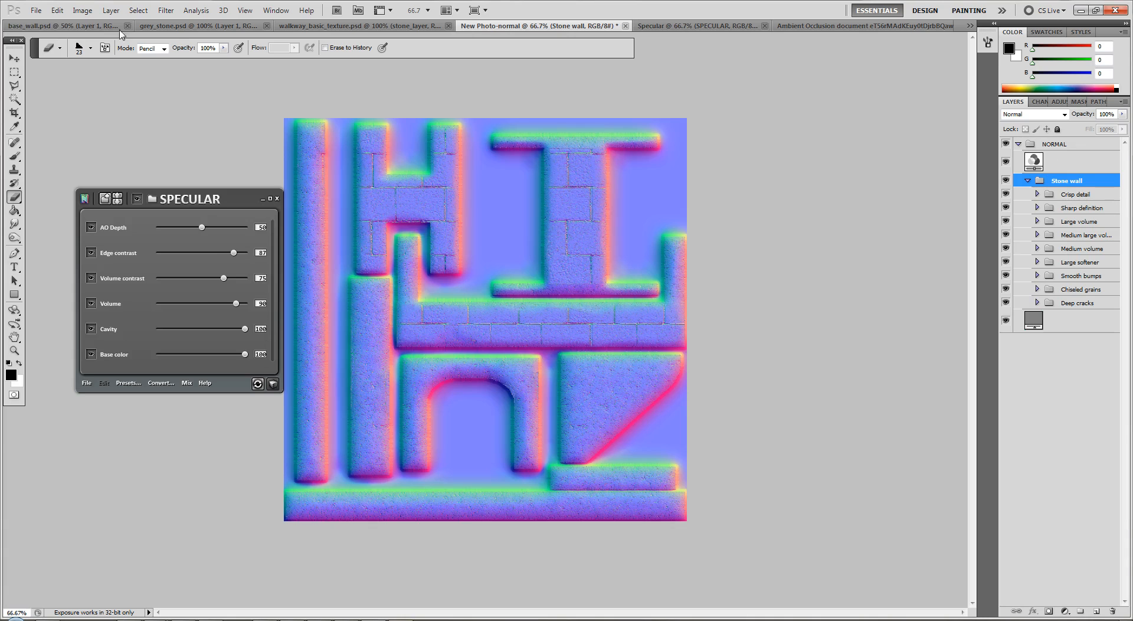
{"action": "left_click", "coordinate": [38, 10]}
{"action": "left_click", "coordinate": [70, 191]}
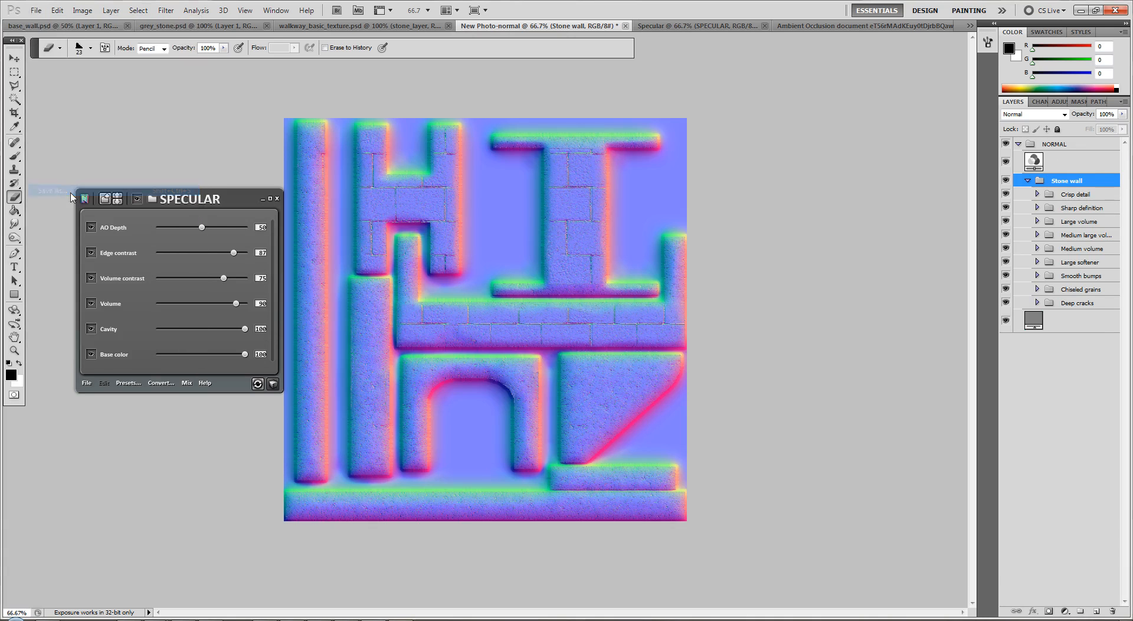
{"action": "type", "text": "walkway_normal"}
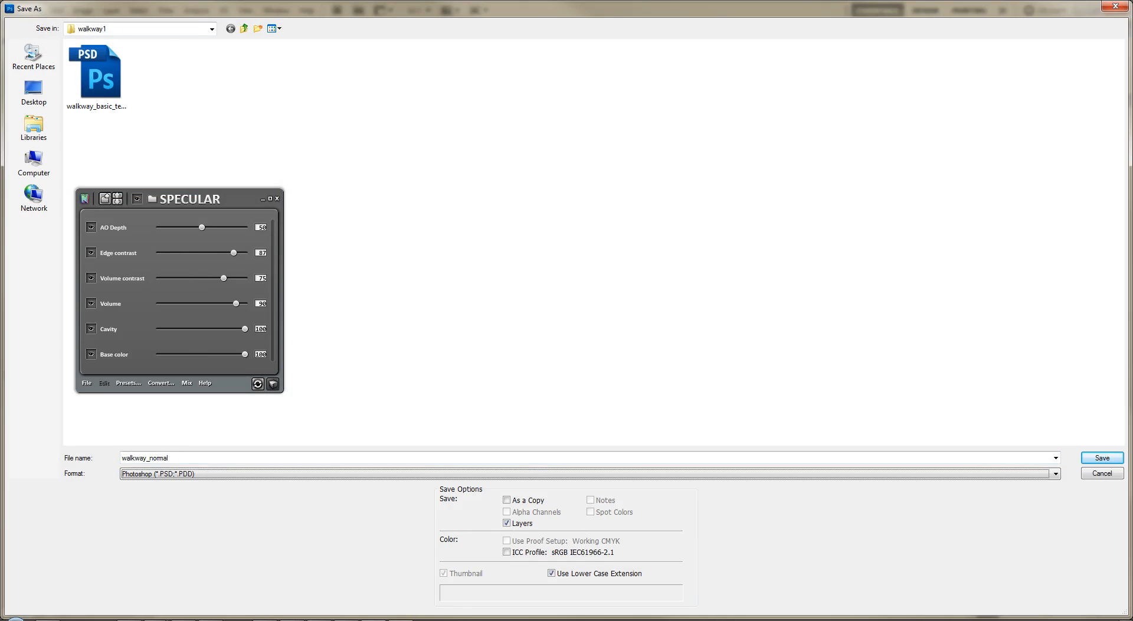
{"action": "type", "text": ".tga"}
{"action": "key", "text": "Return"}
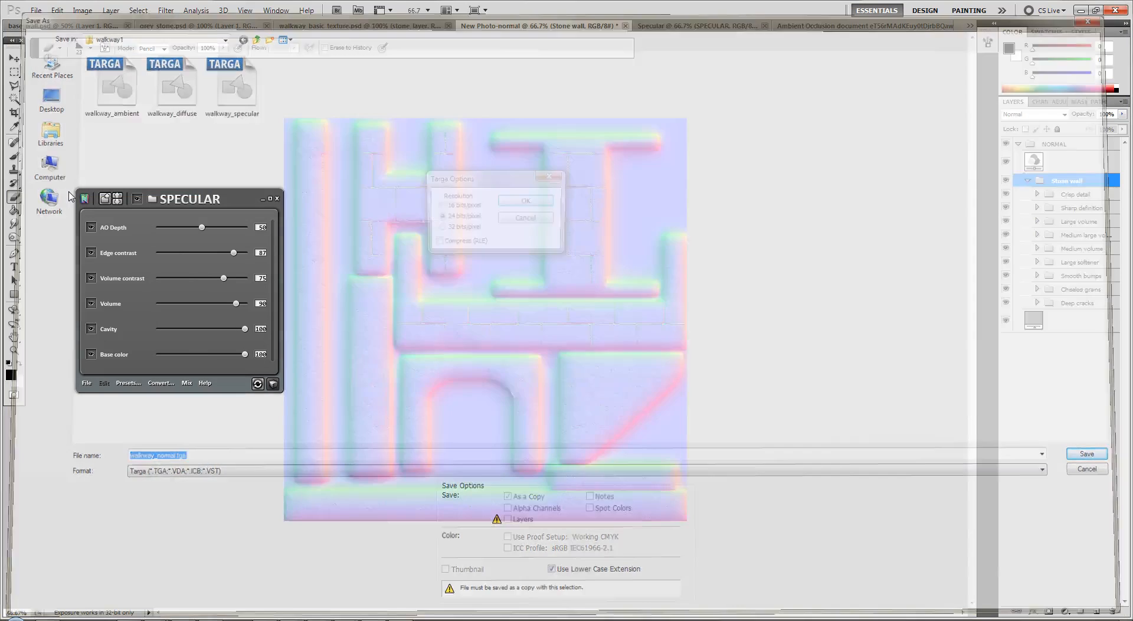
{"action": "key", "text": "Return"}
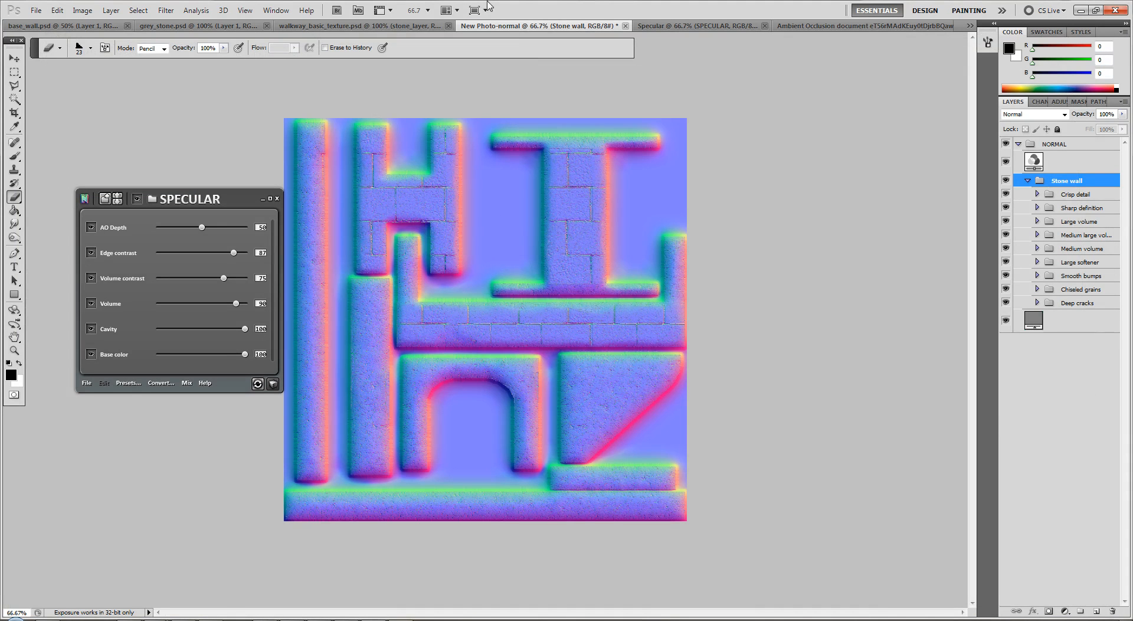
Close the normal, specular and ambient occlusion documents without saving their changes
{"action": "left_click", "coordinate": [625, 26]}
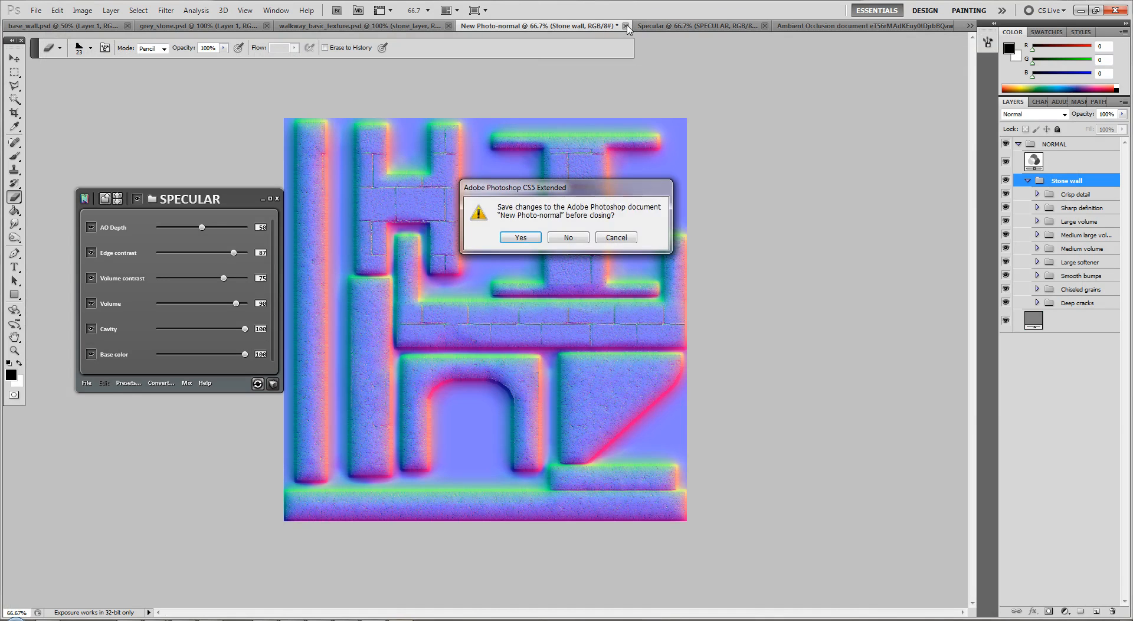
{"action": "key", "text": "n"}
{"action": "left_click", "coordinate": [623, 26]}
{"action": "key", "text": "n"}
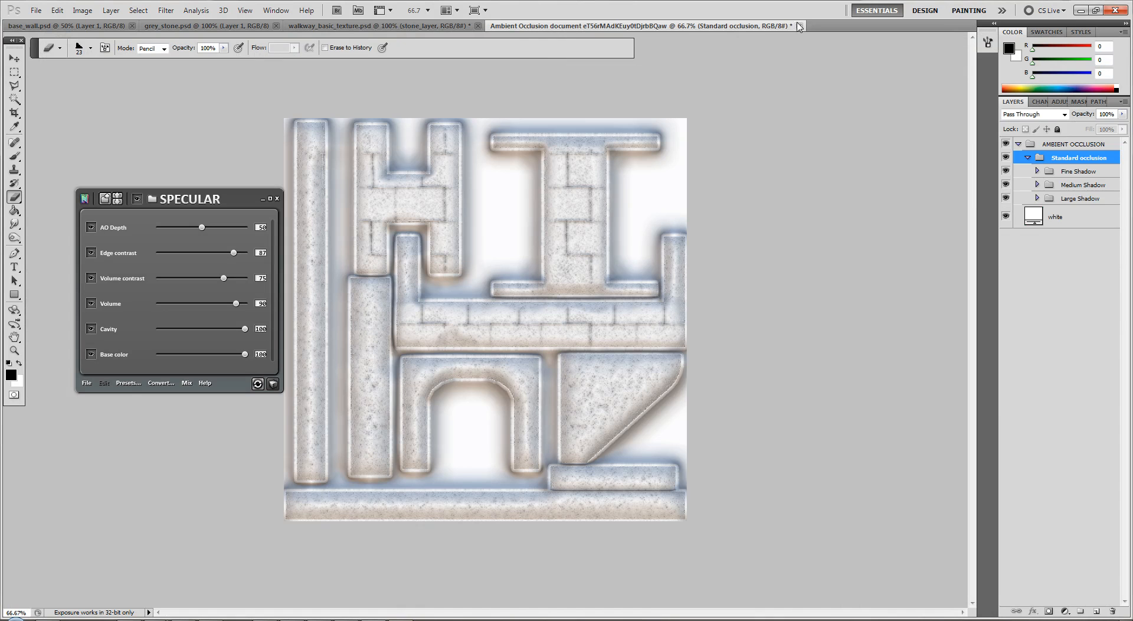
{"action": "key", "text": "n"}
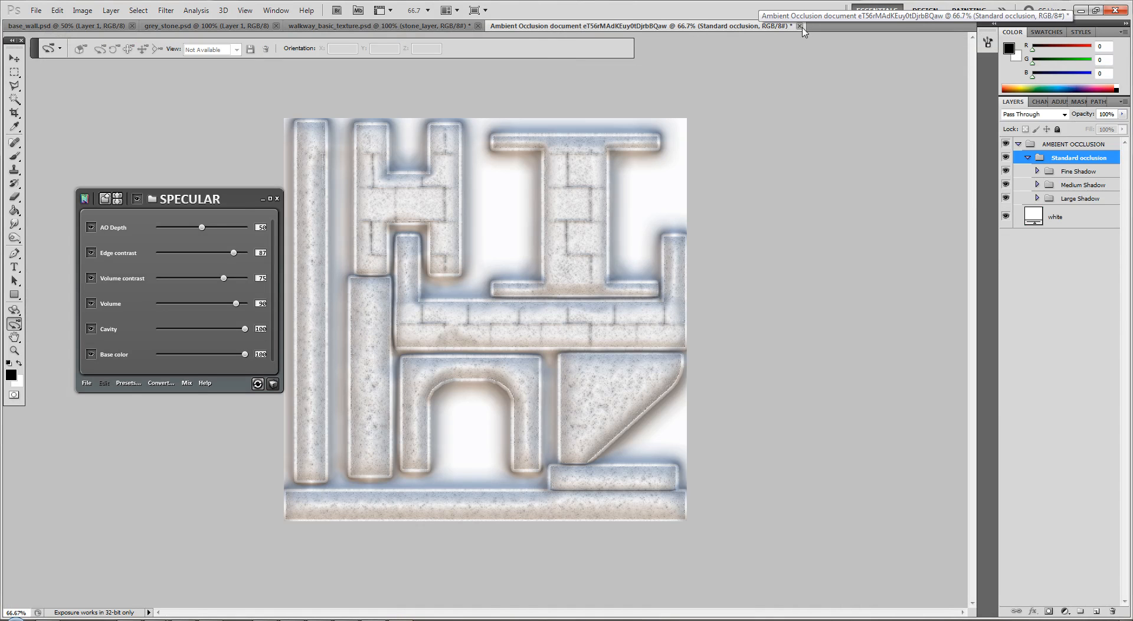
{"action": "left_click", "coordinate": [800, 26]}
{"action": "key", "text": "n"}
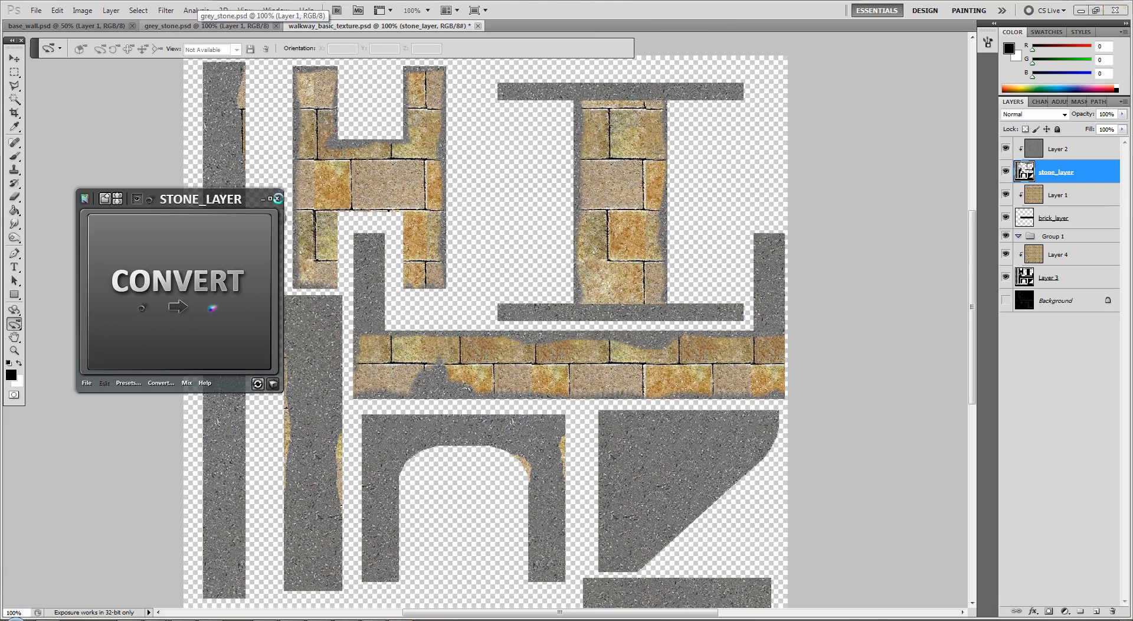
Close the nDo2 panel and open the Automation Hub in dDo
{"action": "left_click", "coordinate": [277, 199]}
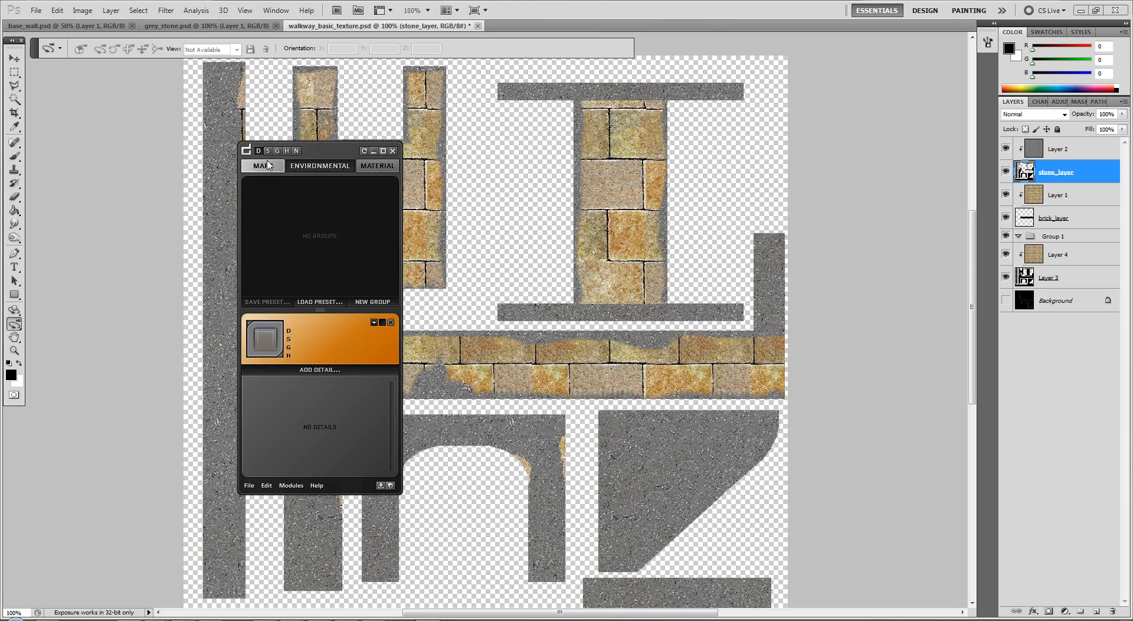
{"action": "left_click", "coordinate": [266, 485]}
{"action": "left_click", "coordinate": [285, 499]}
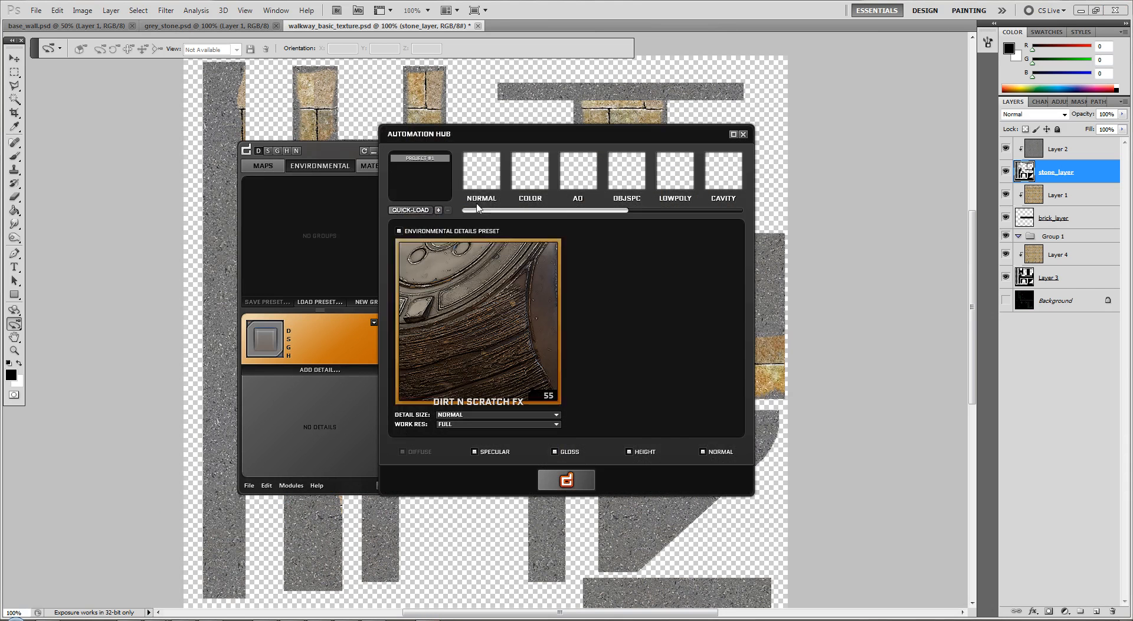
Quick-load wall2_ambient, wall2_normal, wall2_specular and wall_2_diffuse from the wall2 folder as the dDo input maps
{"action": "left_click", "coordinate": [412, 211]}
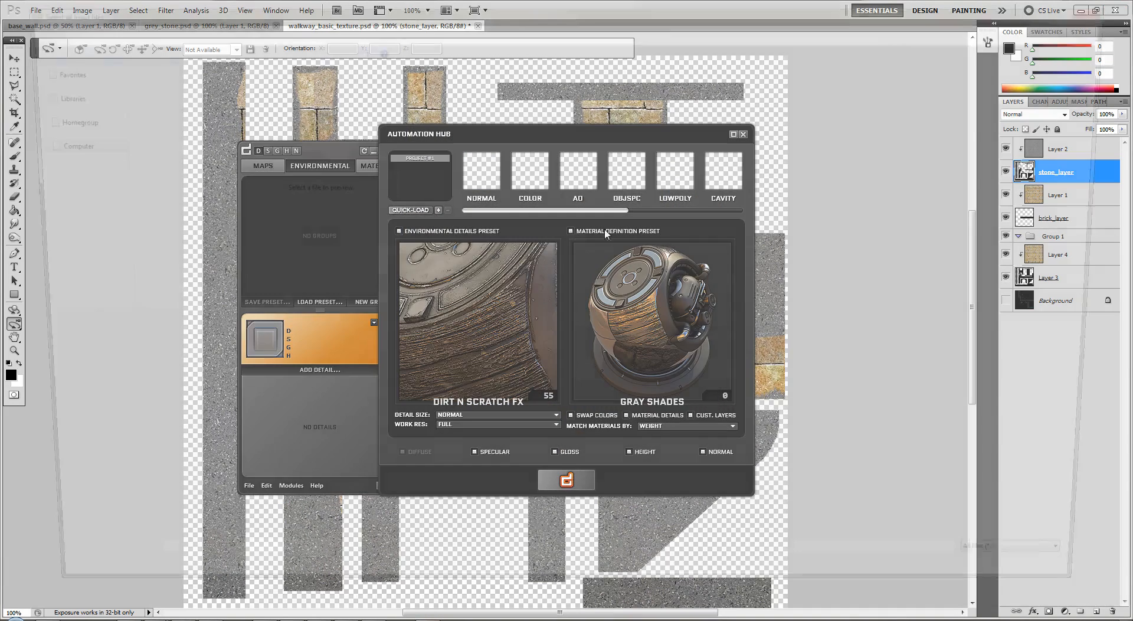
{"action": "left_click_drag", "start_coordinate": [758, 145], "coordinate": [535, 96]}
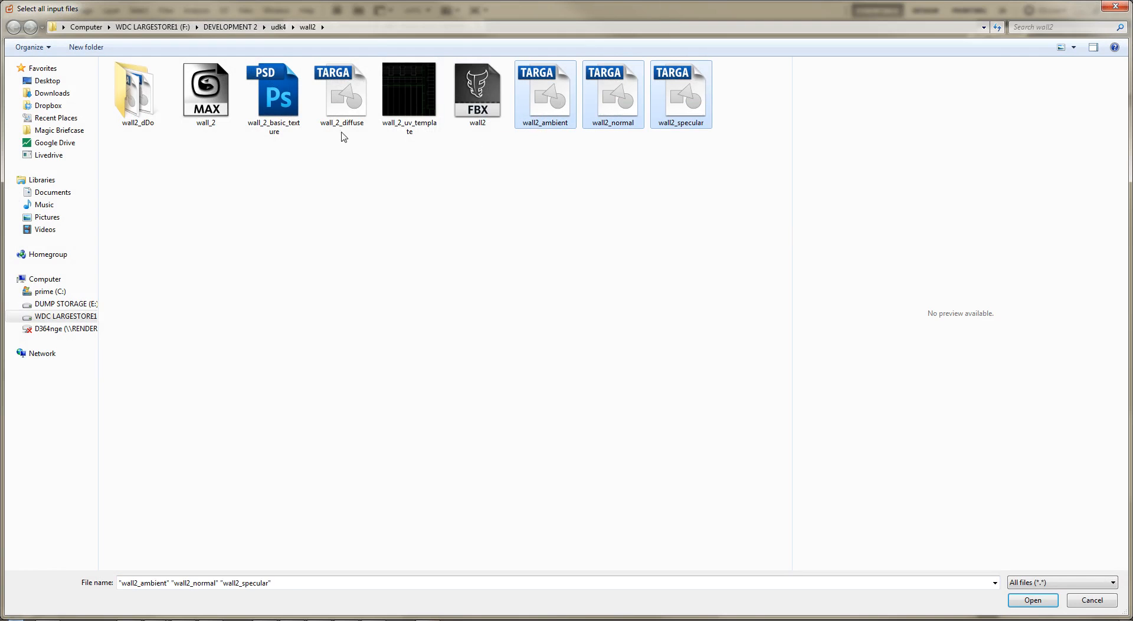
{"action": "left_click", "coordinate": [329, 116], "text": "ctrl"}
{"action": "key", "text": "Return"}
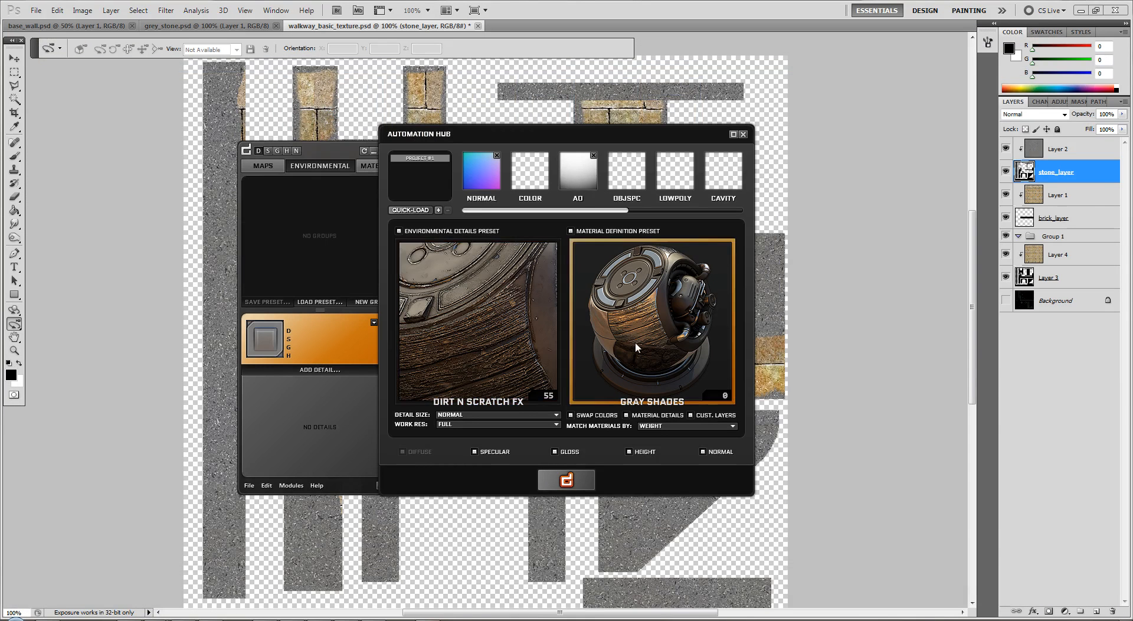
Choose the Over The Top Wear environmental details preset and generate the dDo texture with the Gray Shades material preset
{"action": "left_click", "coordinate": [517, 342]}
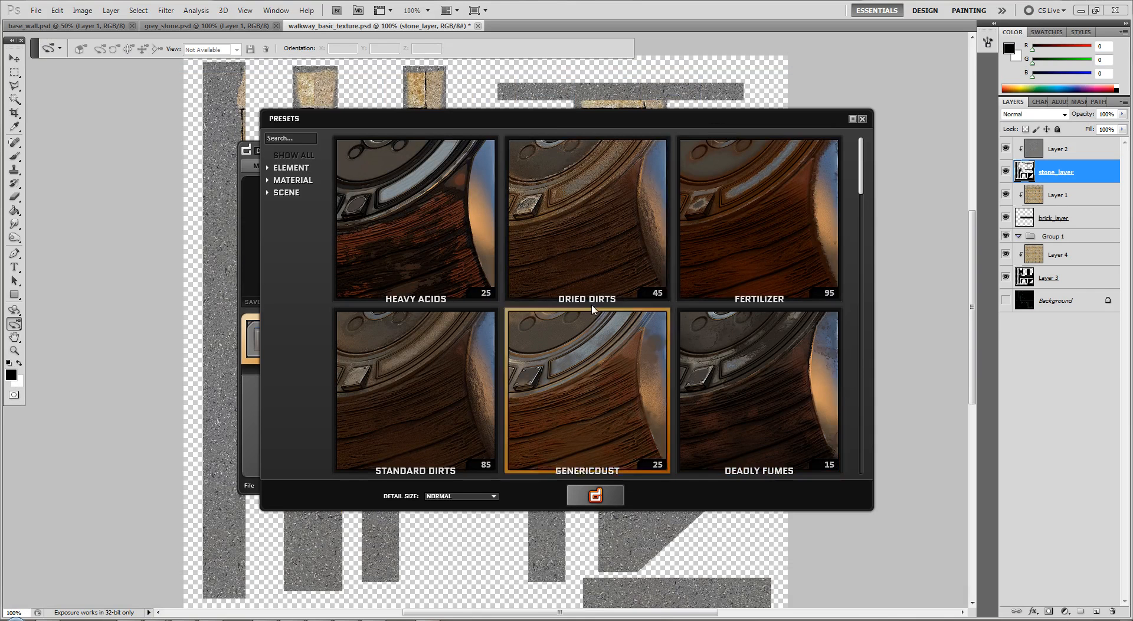
{"action": "left_click_drag", "start_coordinate": [864, 176], "coordinate": [860, 371]}
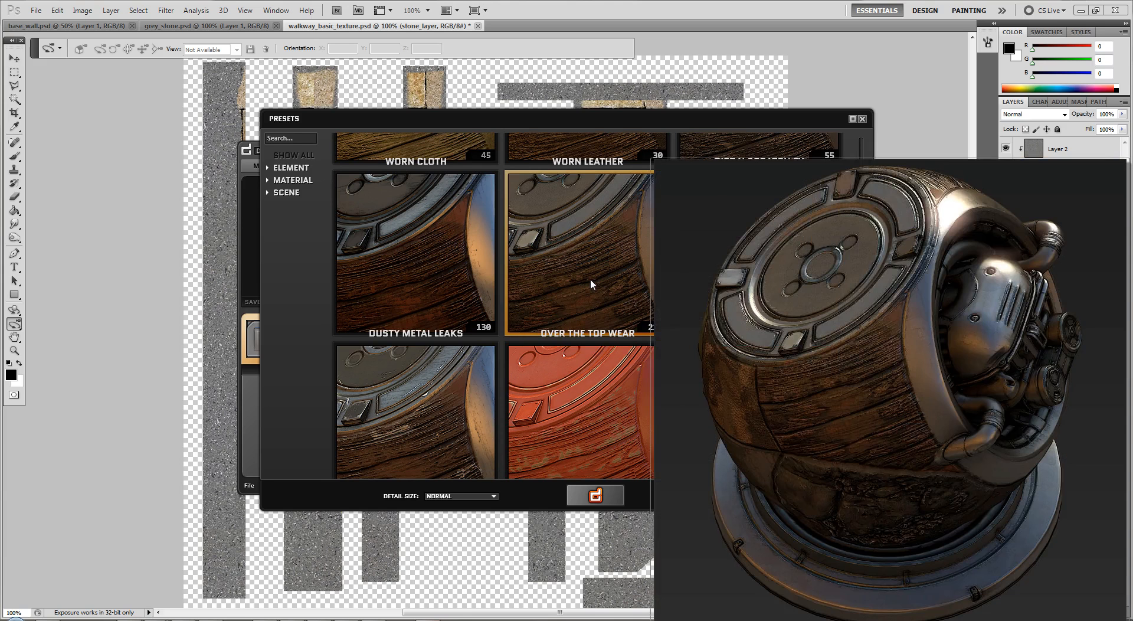
{"action": "left_click", "coordinate": [590, 284]}
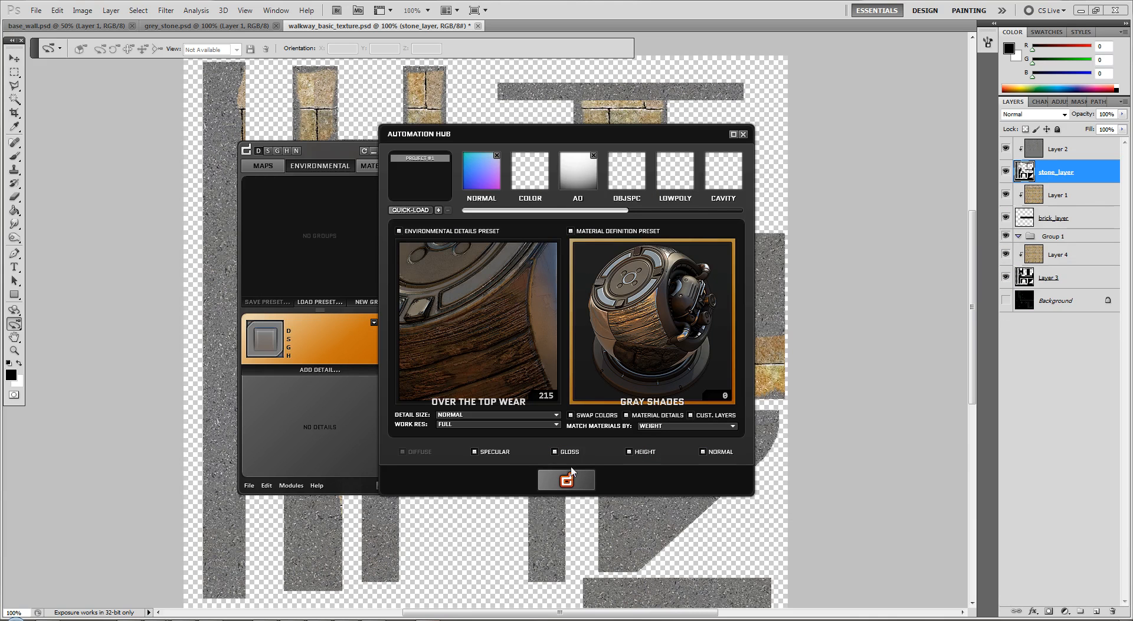
{"action": "left_click", "coordinate": [572, 482]}
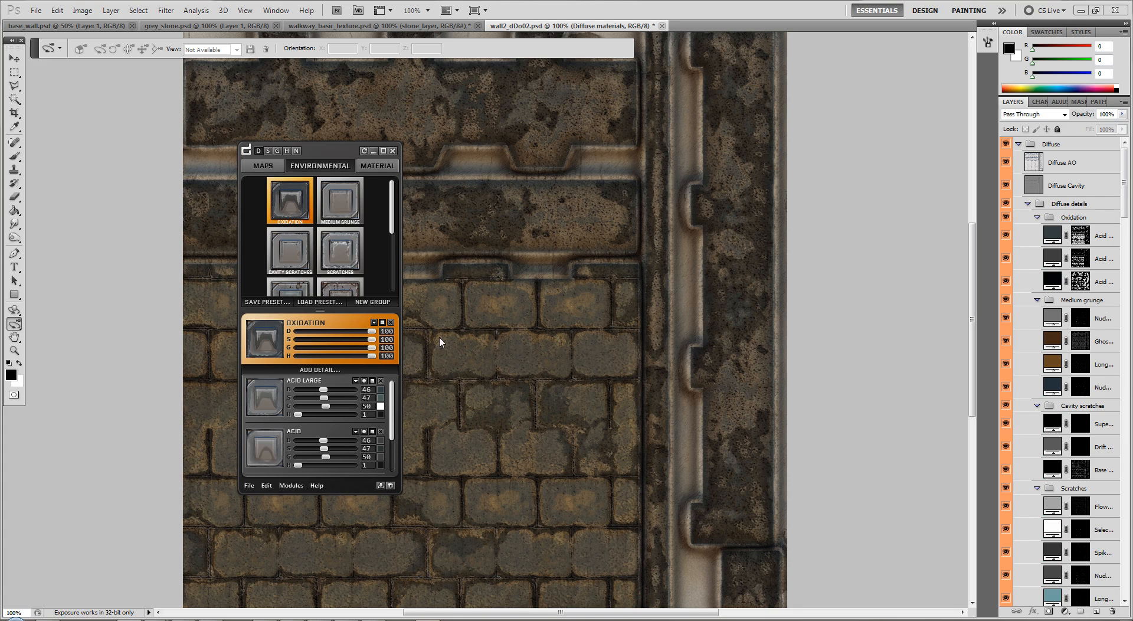
Export all wall2_dDo02 maps to the default output path and check the walkway1 folder for the output
{"action": "left_click", "coordinate": [263, 167]}
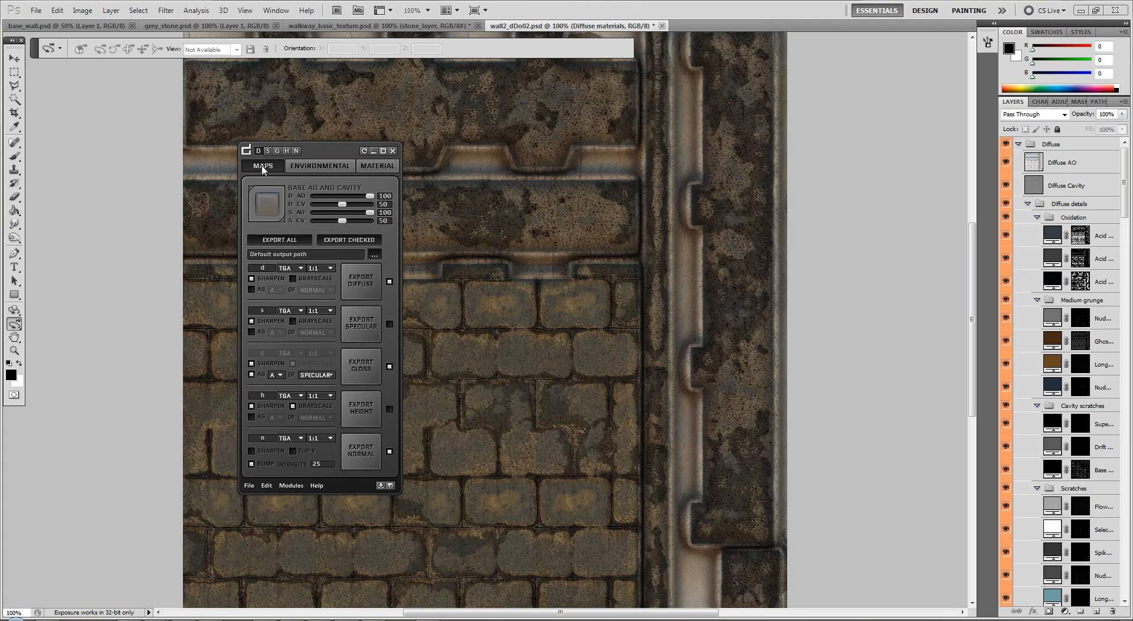
{"action": "left_click", "coordinate": [289, 241]}
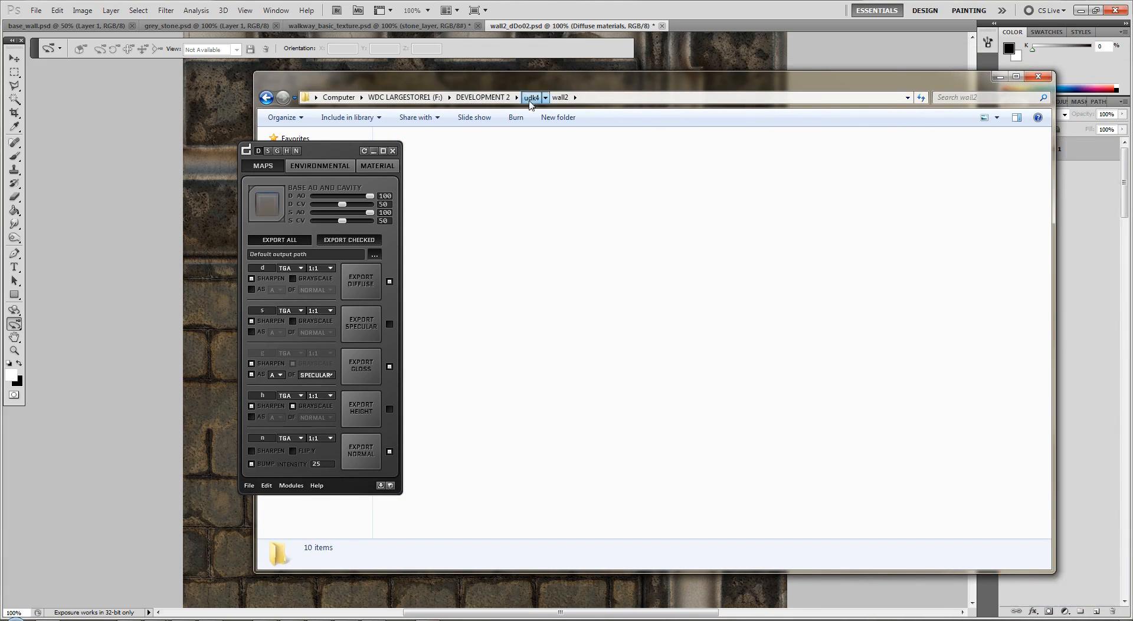
{"action": "left_click", "coordinate": [530, 98]}
{"action": "double_click", "coordinate": [879, 229]}
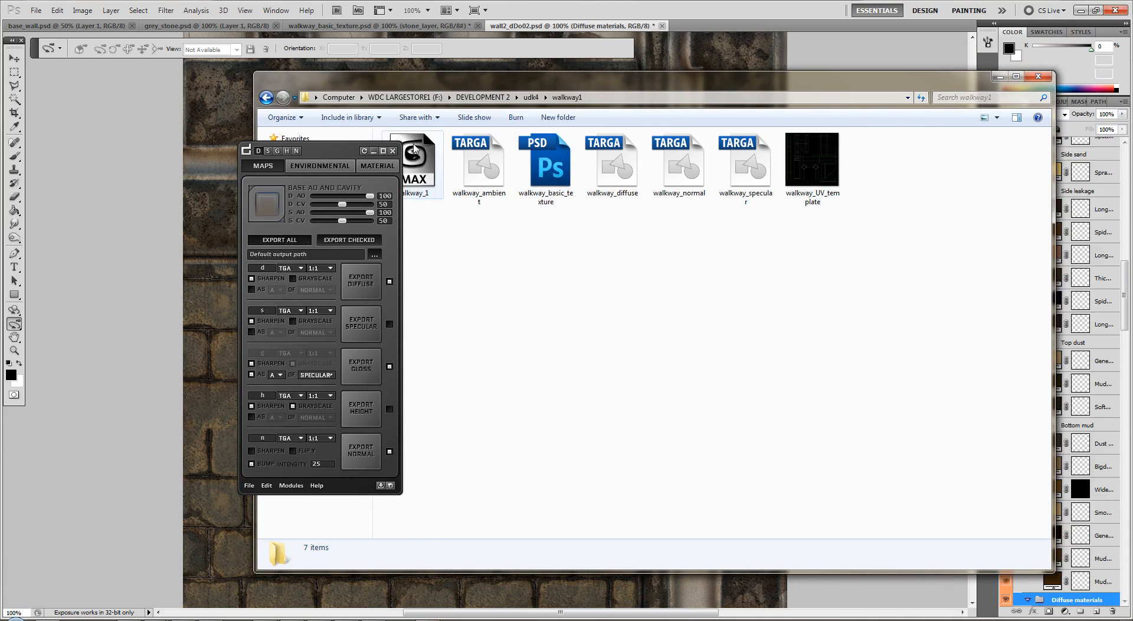
{"action": "left_click_drag", "start_coordinate": [401, 89], "coordinate": [510, 83]}
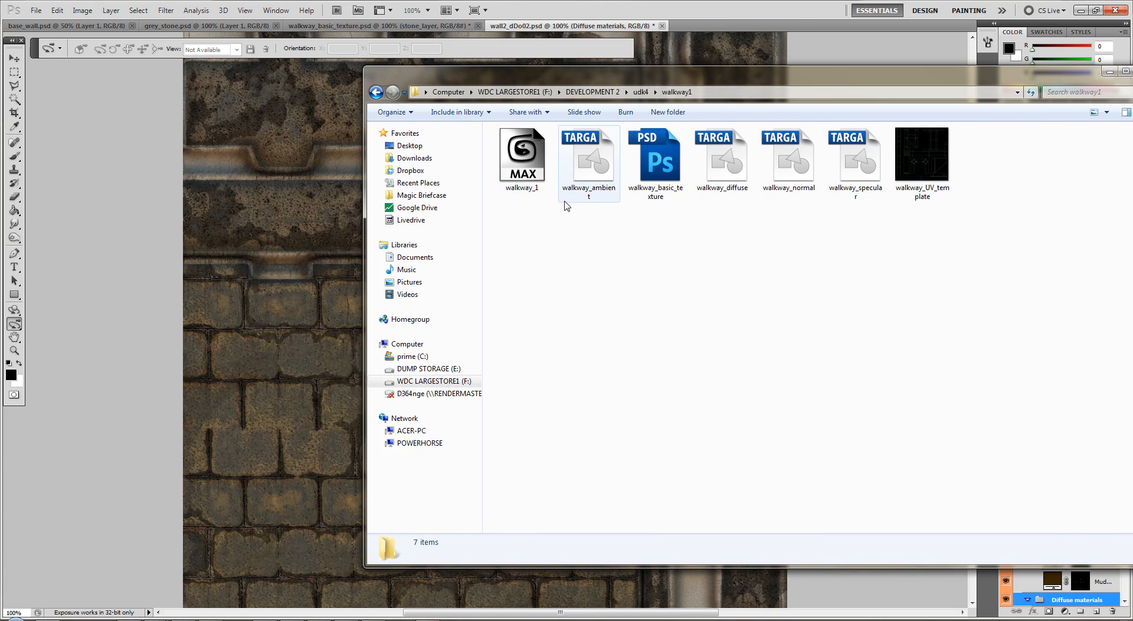
{"action": "left_click_drag", "start_coordinate": [691, 76], "coordinate": [1132, 201]}
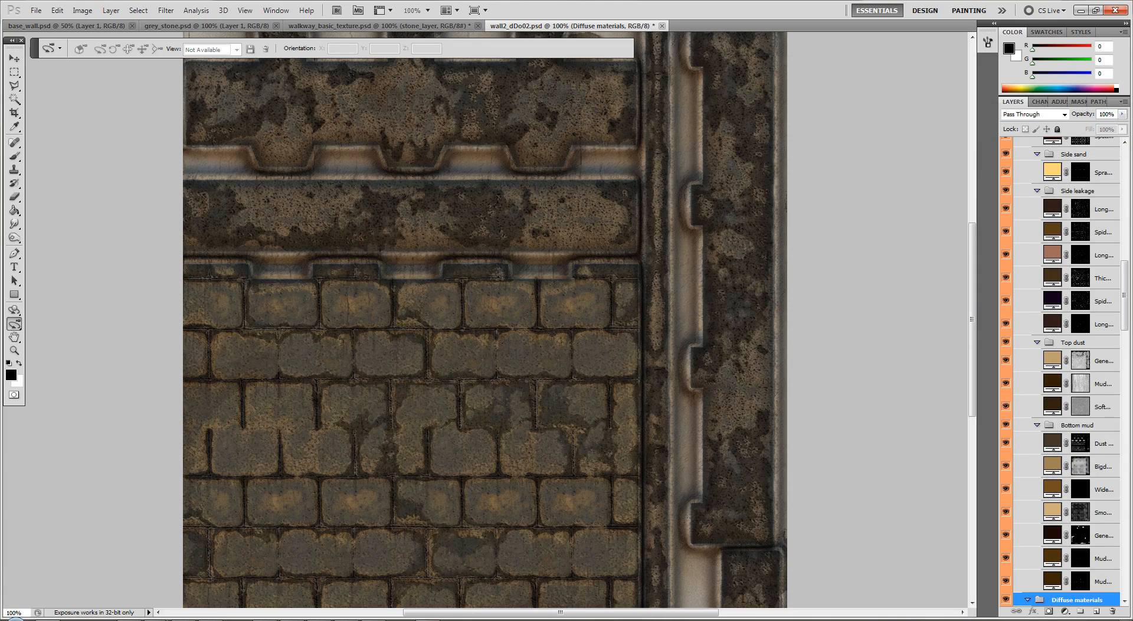
Close the wall2_dDo02 document without saving its changes and reopen dDo's Automation Hub
{"action": "left_click", "coordinate": [662, 27]}
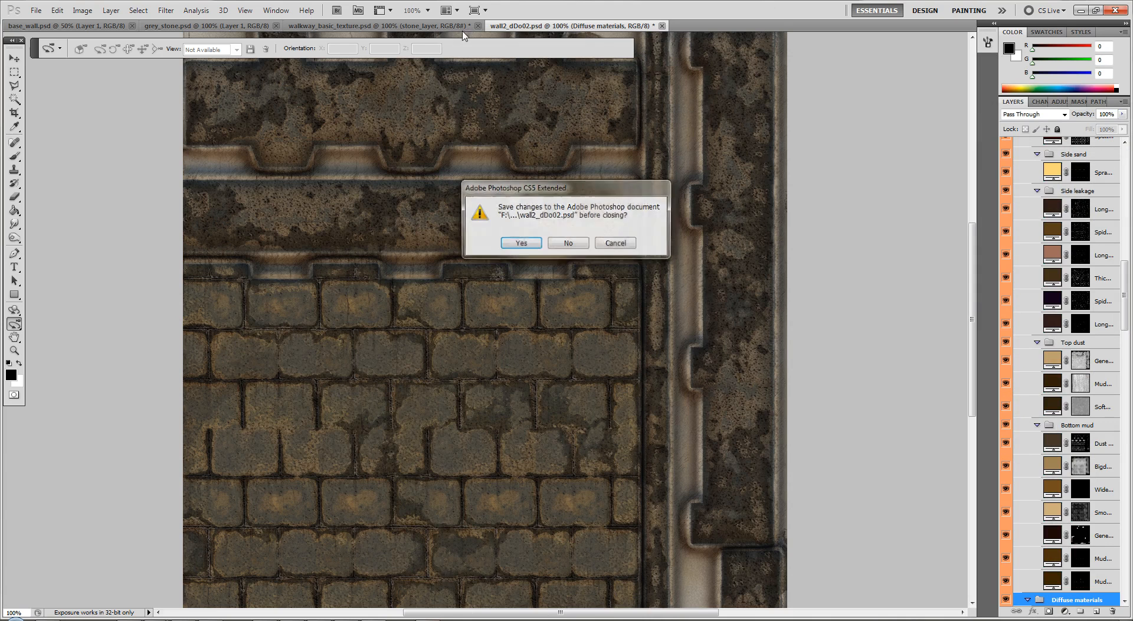
{"action": "left_click", "coordinate": [568, 243]}
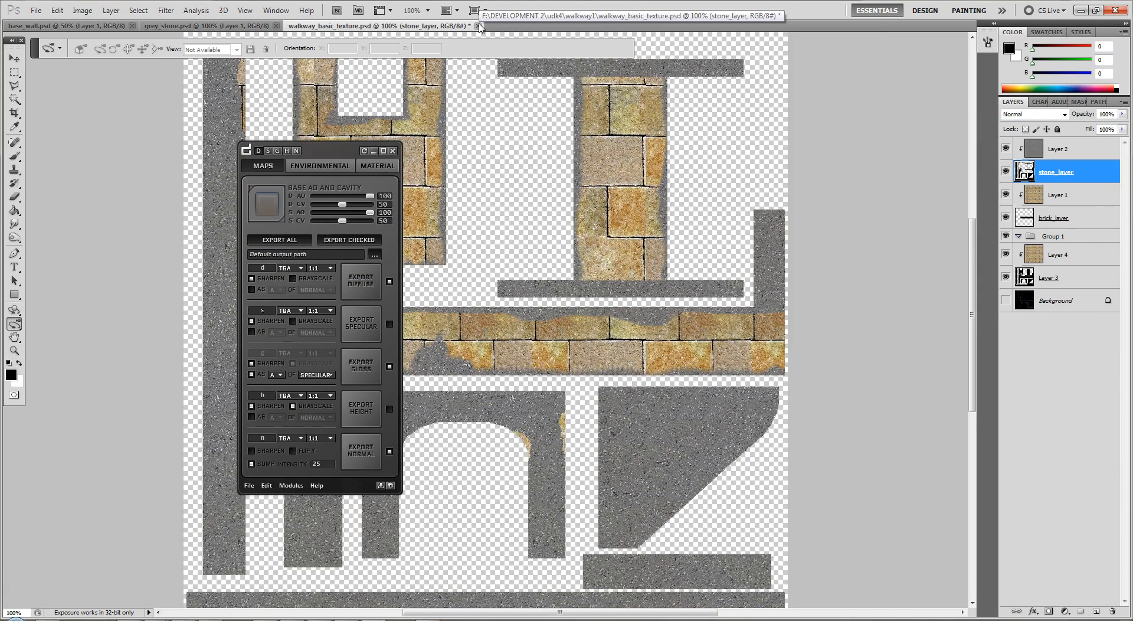
{"action": "left_click_drag", "start_coordinate": [331, 162], "coordinate": [117, 136]}
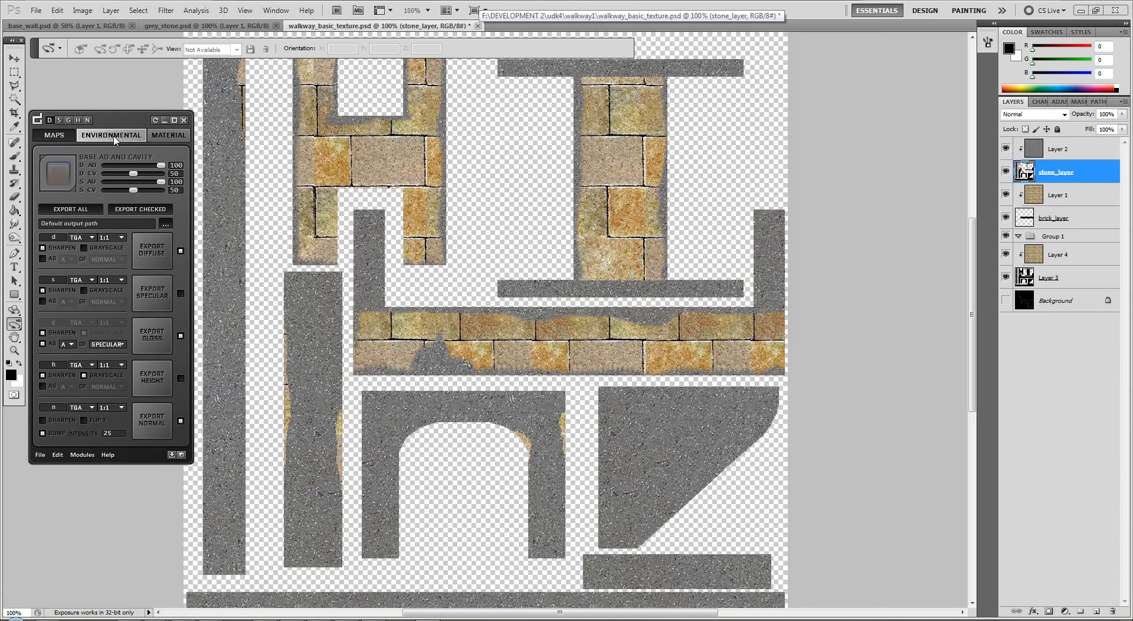
{"action": "left_click", "coordinate": [82, 454]}
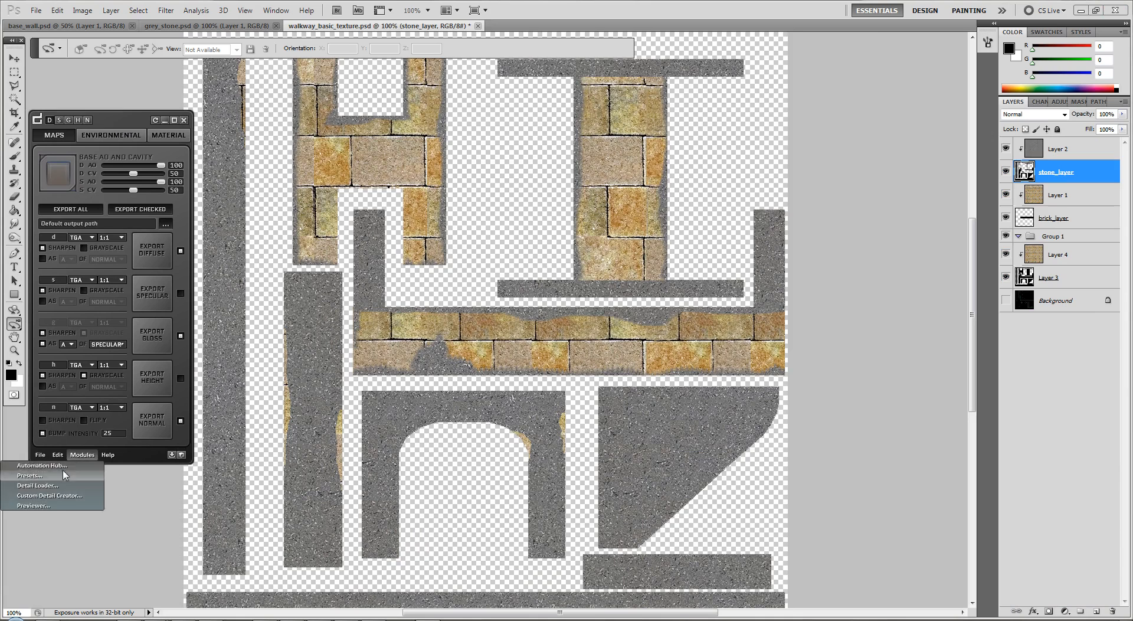
{"action": "left_click", "coordinate": [59, 466]}
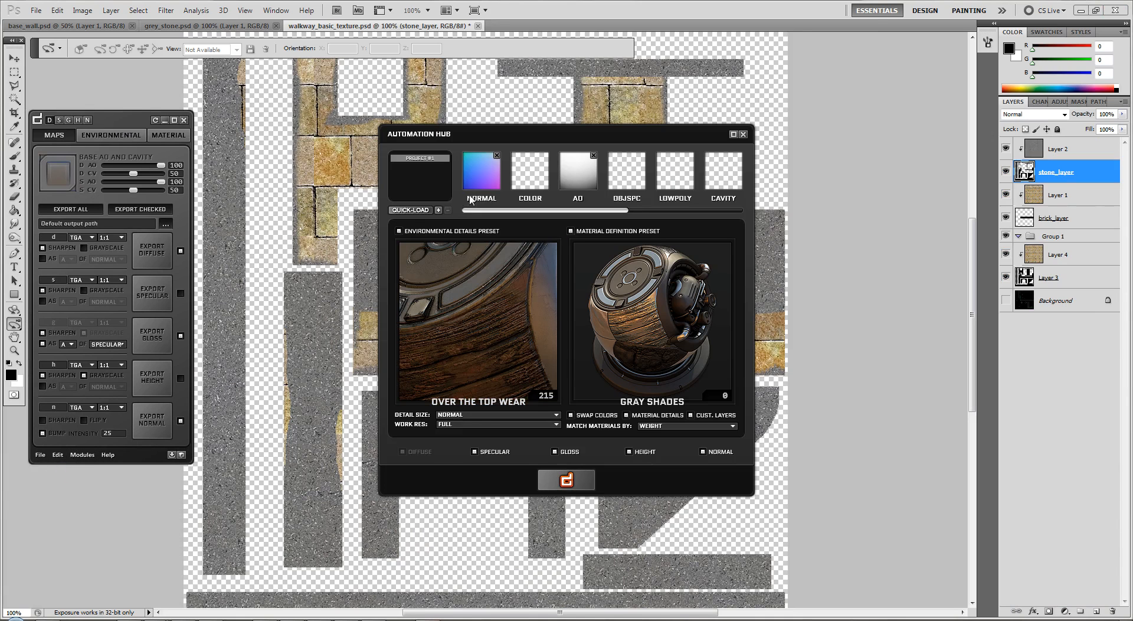
Open the quick-load file selection and delete the wall2_dDo02 folder from the wall2 folder
{"action": "left_click", "coordinate": [414, 207]}
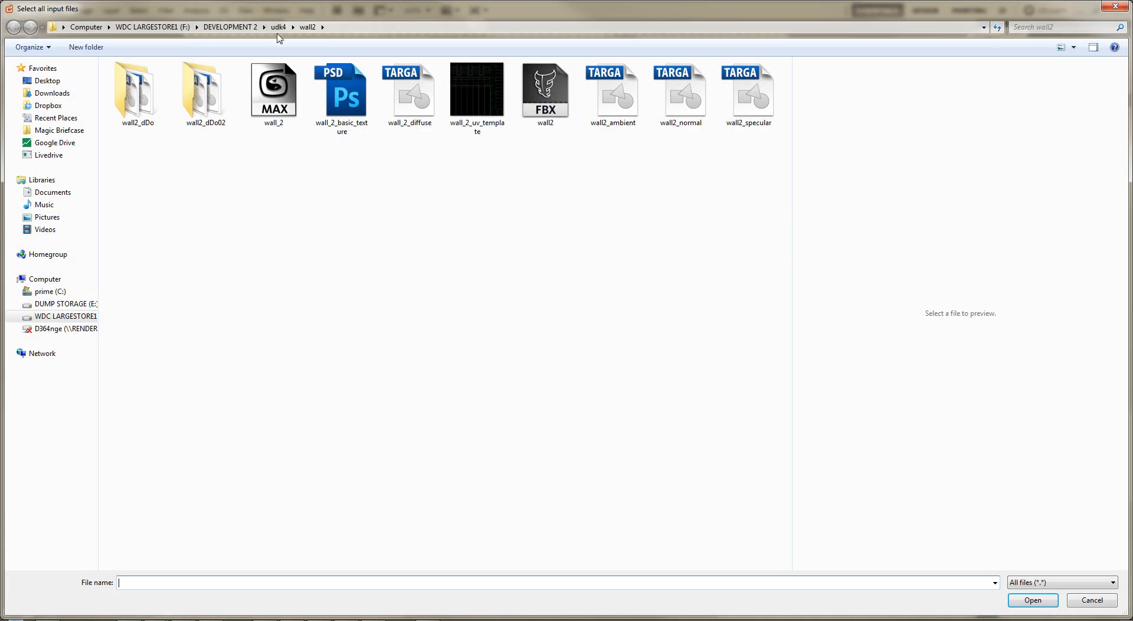
{"action": "left_click", "coordinate": [221, 96]}
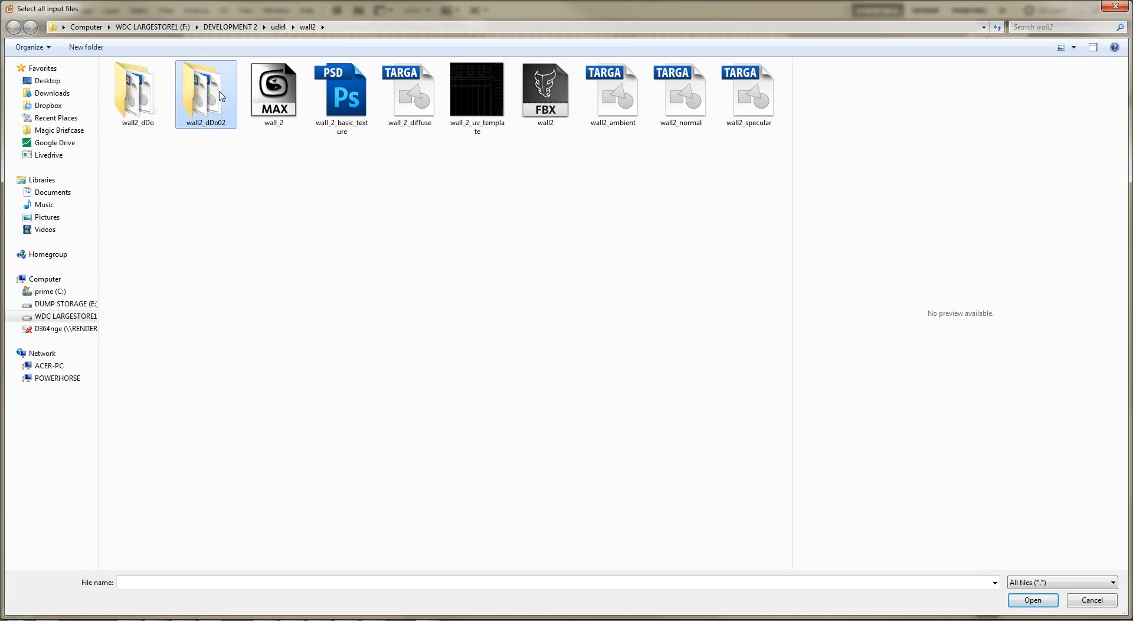
{"action": "key", "text": "Delete"}
{"action": "key", "text": "Return"}
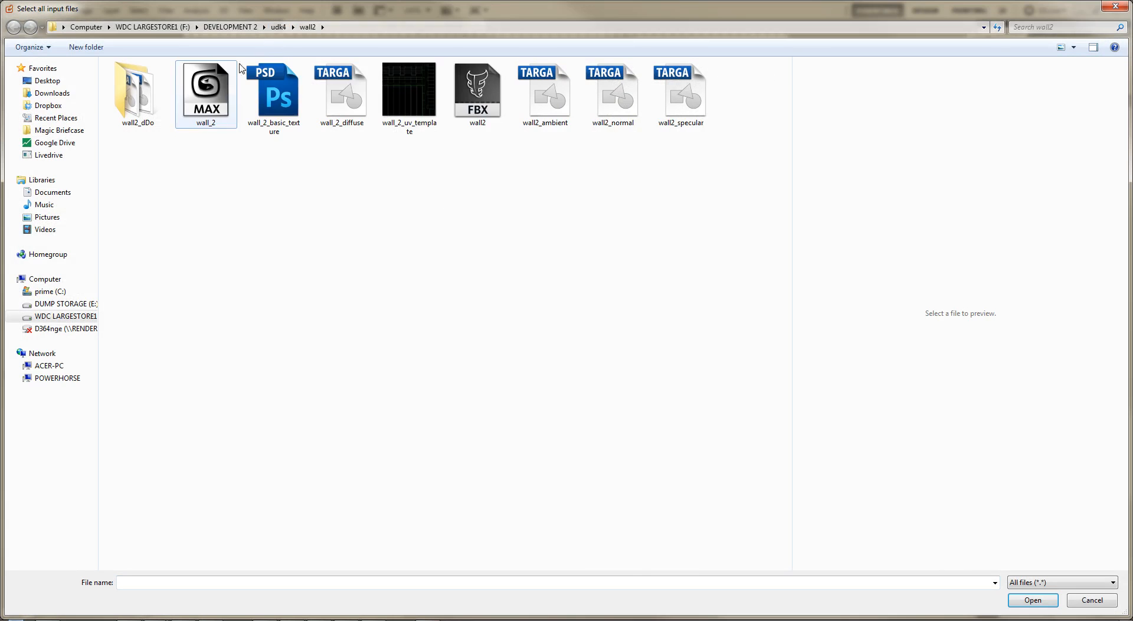
Load walkway_ambient, walkway_diffuse, walkway_normal and walkway_specular from the walkway1 folder as input maps and generate the dDo texture
{"action": "left_click", "coordinate": [278, 27]}
{"action": "double_click", "coordinate": [610, 158]}
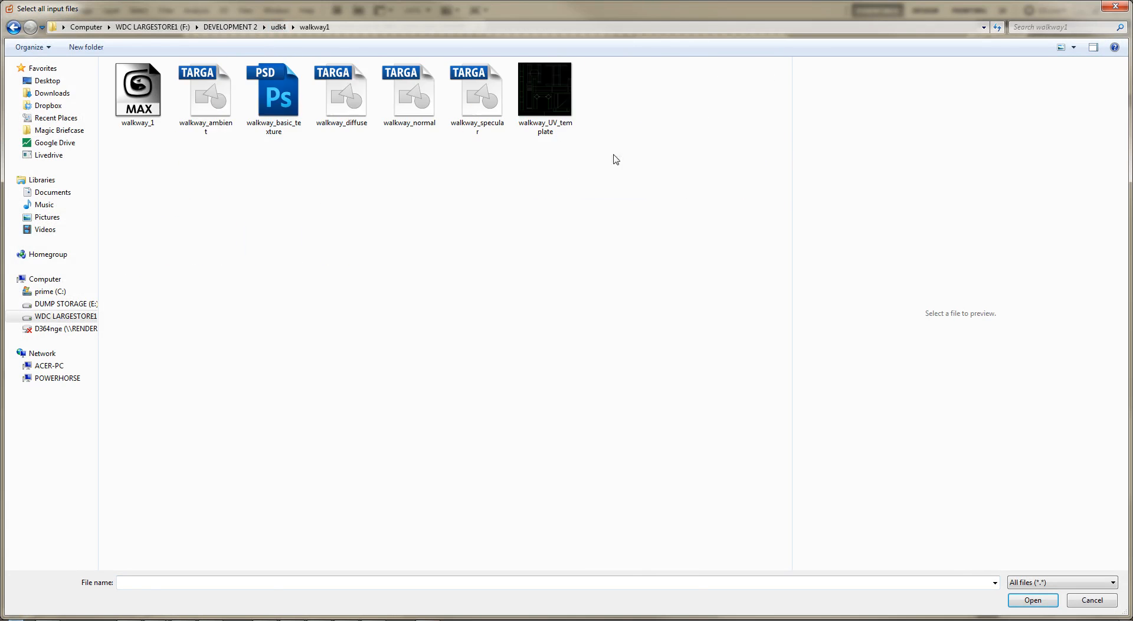
{"action": "left_click", "coordinate": [219, 105]}
{"action": "left_click_drag", "start_coordinate": [324, 192], "coordinate": [472, 94], "text": "ctrl"}
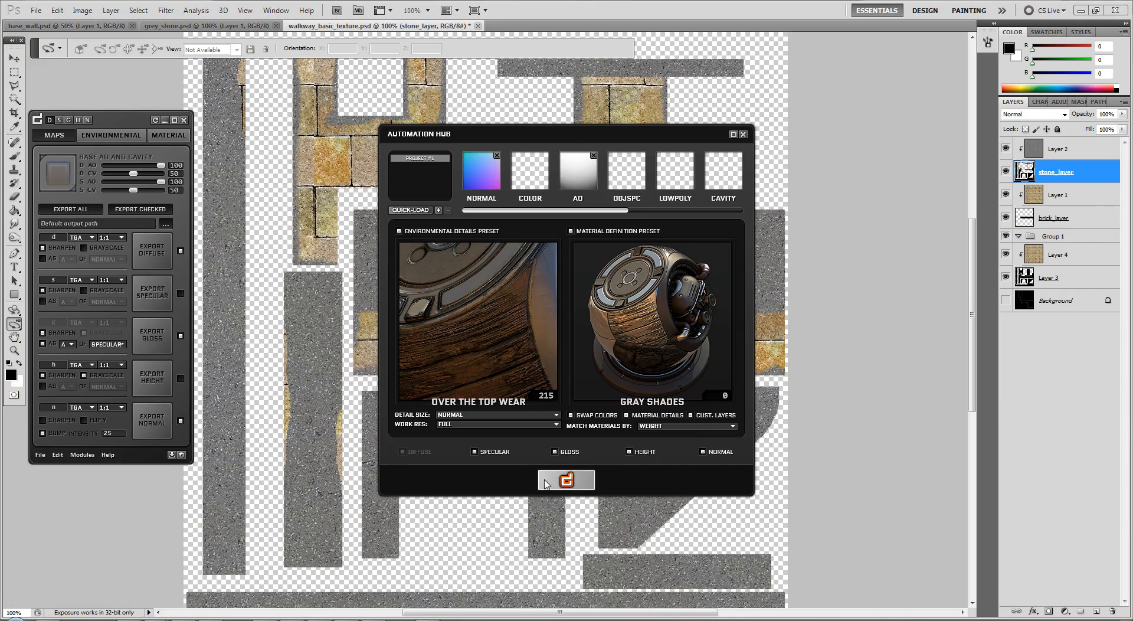
{"action": "left_click", "coordinate": [551, 483]}
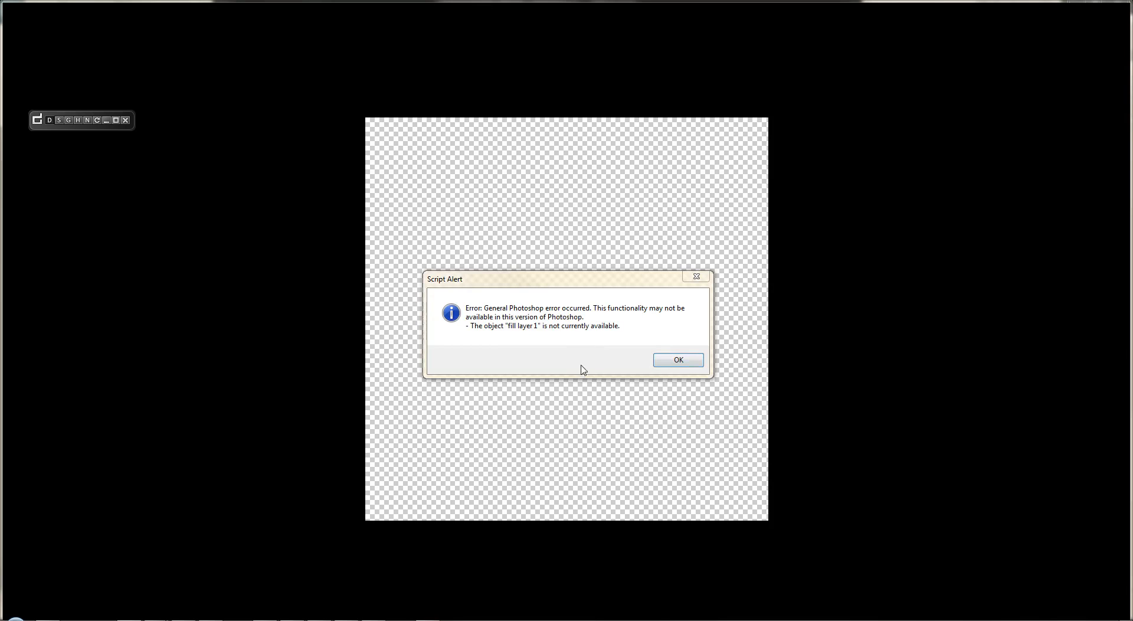
{"action": "left_click", "coordinate": [678, 360]}
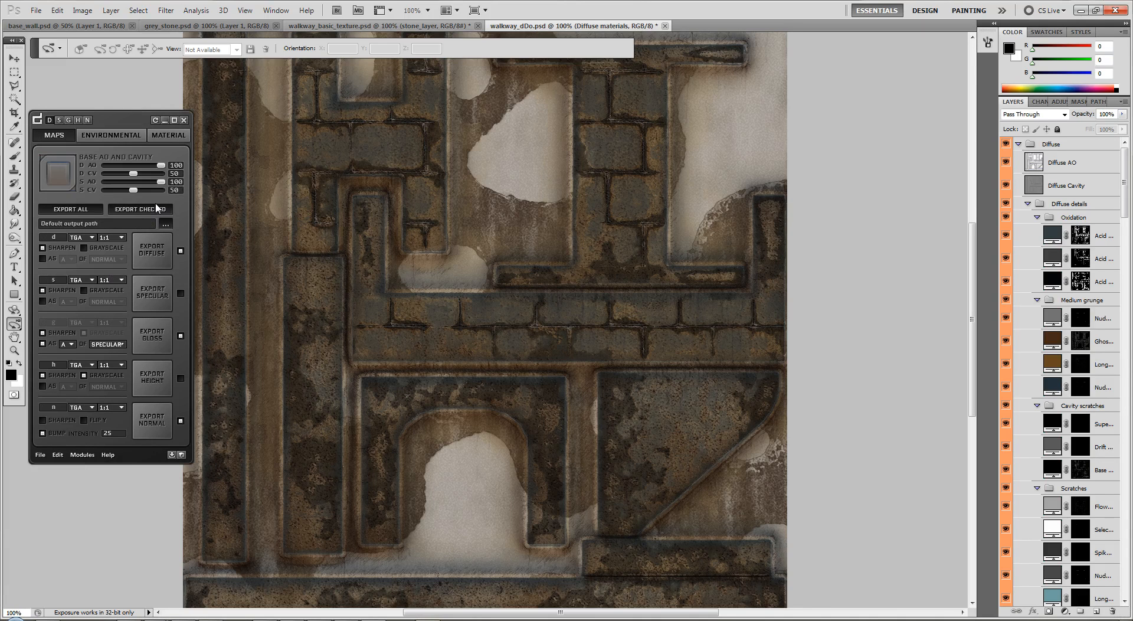
Inspect the whole generated walkway texture and check the exported map files in the walkway_dDo folder
{"action": "key", "text": "ctrl+minus"}
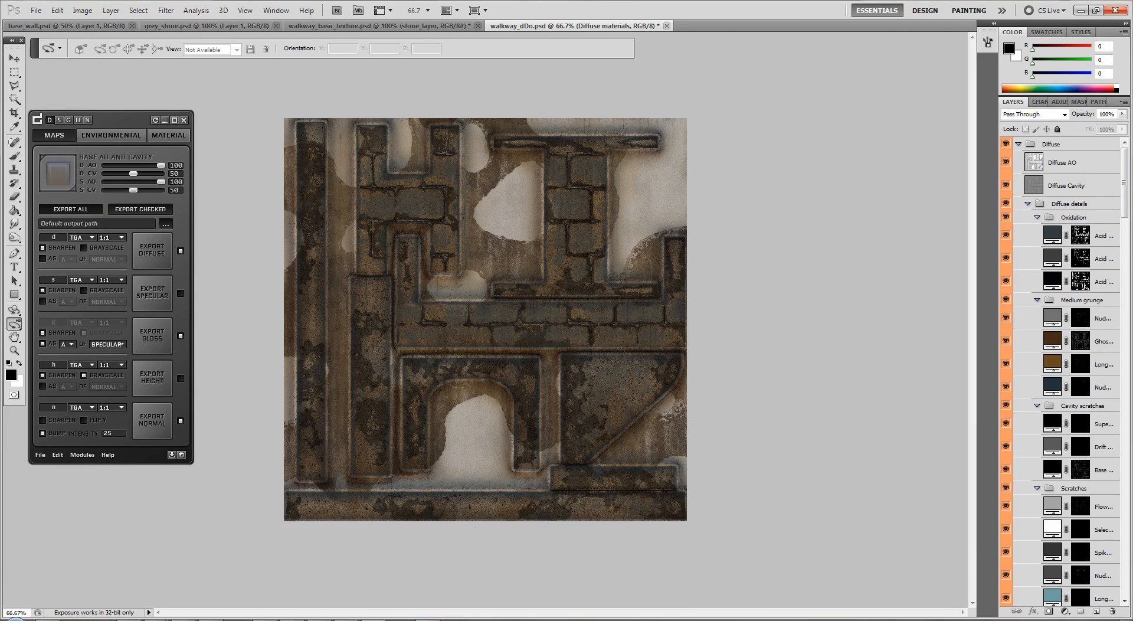
{"action": "left_click_drag", "start_coordinate": [1132, 55], "coordinate": [533, 55]}
{"action": "double_click", "coordinate": [376, 149]}
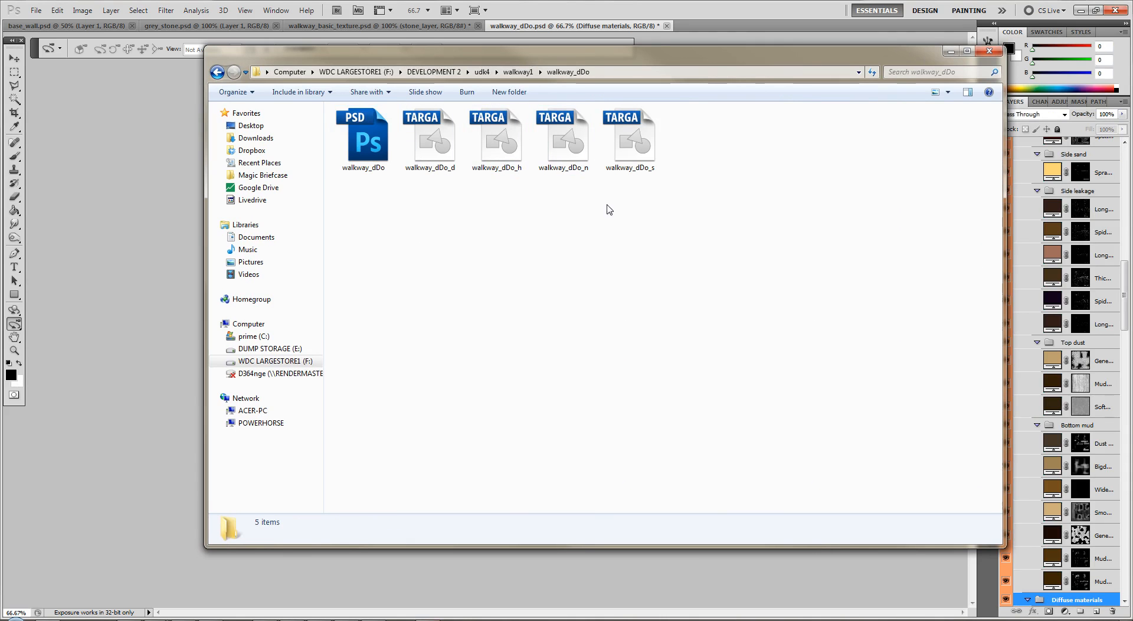
{"action": "left_click_drag", "start_coordinate": [653, 59], "coordinate": [1132, 141]}
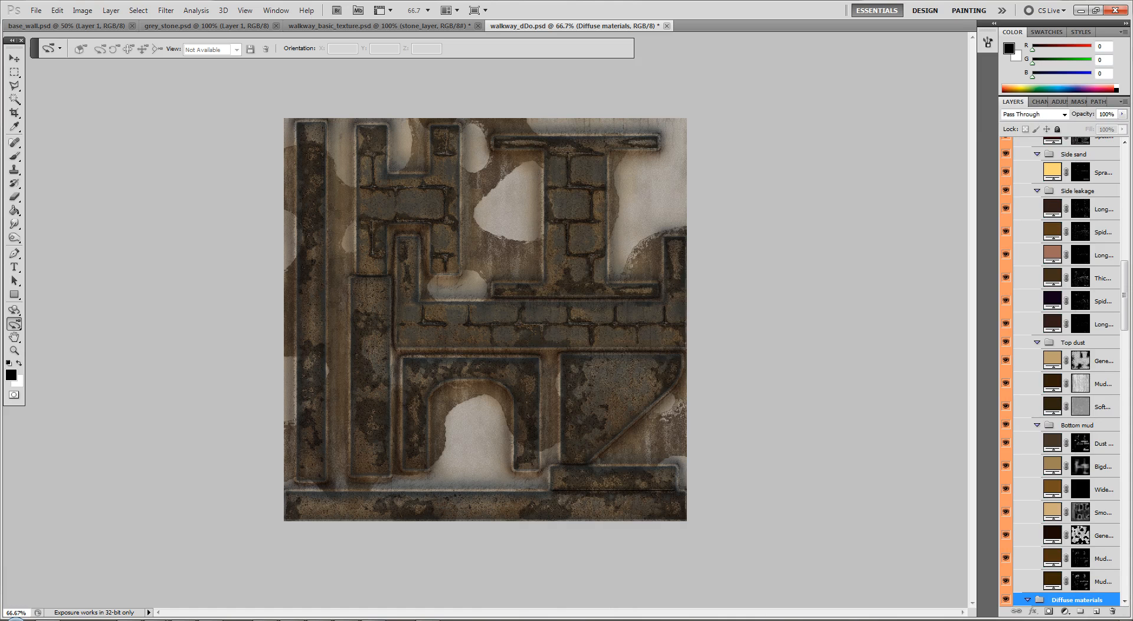
Switch to 3ds Max, close the UV editor and replace the material's diffuse bitmap with walkway_dDo_d from the walkway_dDo folder
{"action": "left_click", "coordinate": [219, 619]}
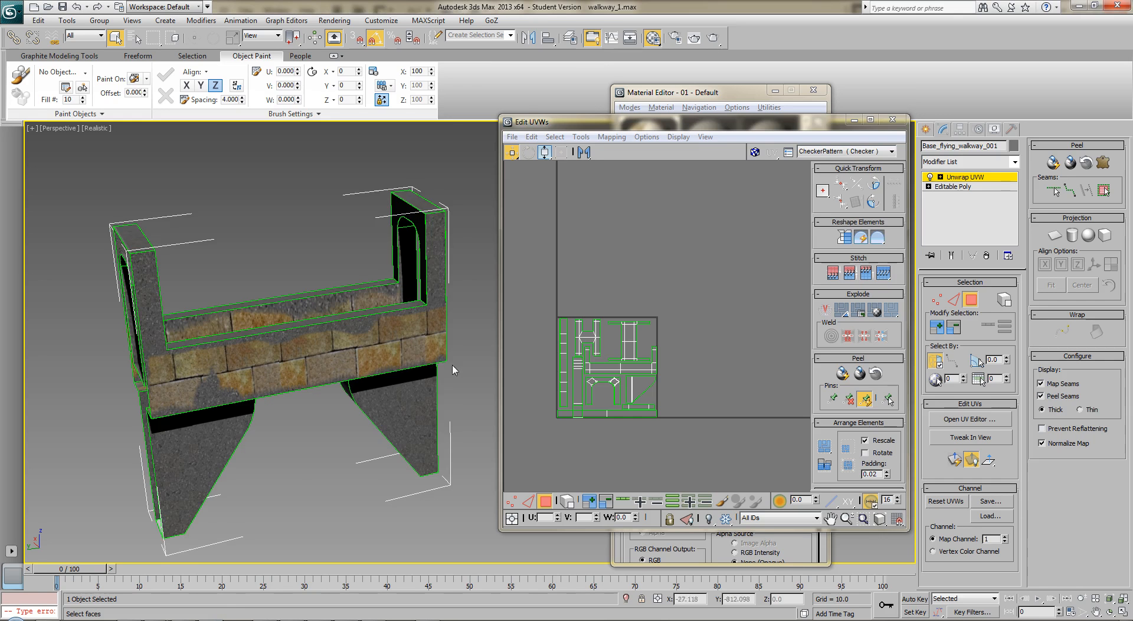
{"action": "middle_click_drag", "start_coordinate": [456, 370], "coordinate": [511, 313], "text": "alt"}
{"action": "left_click", "coordinate": [594, 279]}
{"action": "left_click", "coordinate": [892, 119]}
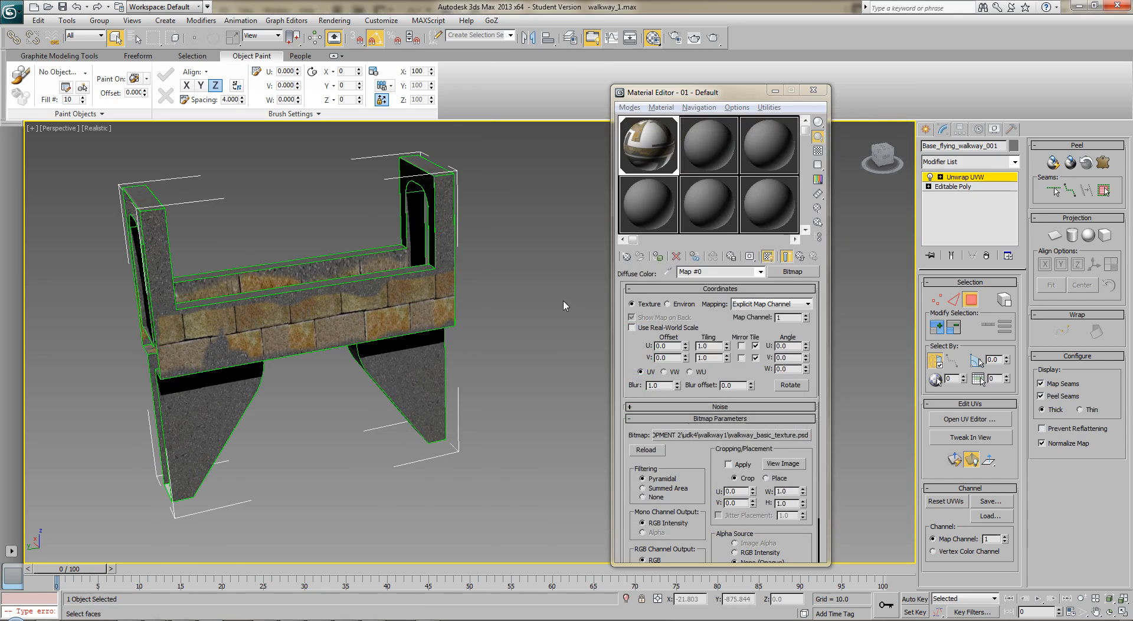
{"action": "left_click", "coordinate": [725, 437]}
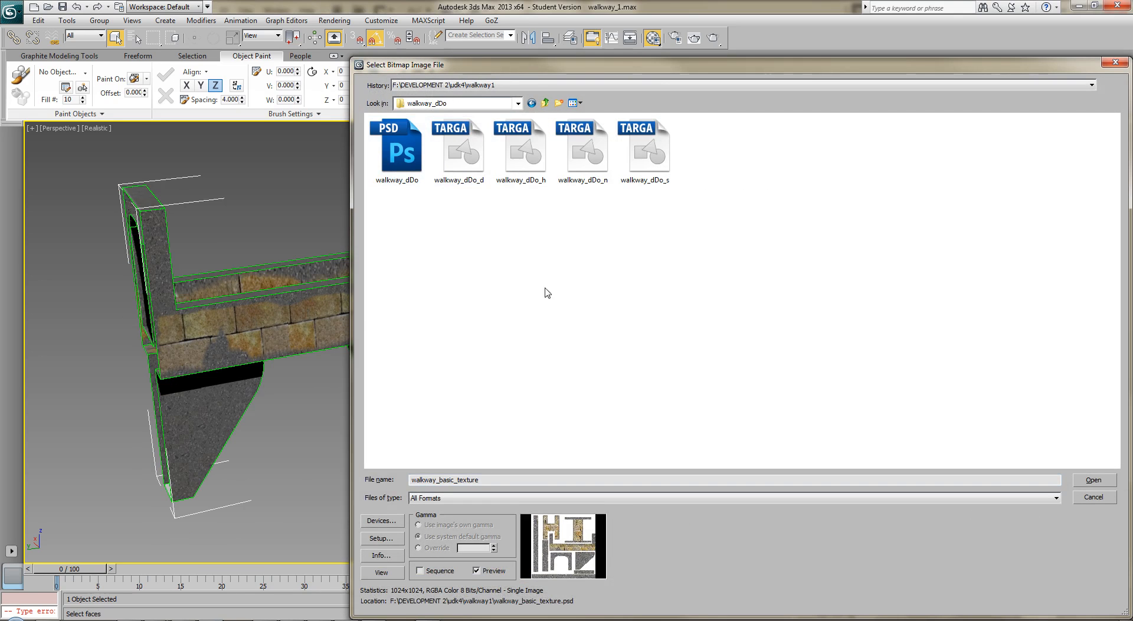
{"action": "left_click", "coordinate": [471, 176]}
{"action": "double_click", "coordinate": [471, 173]}
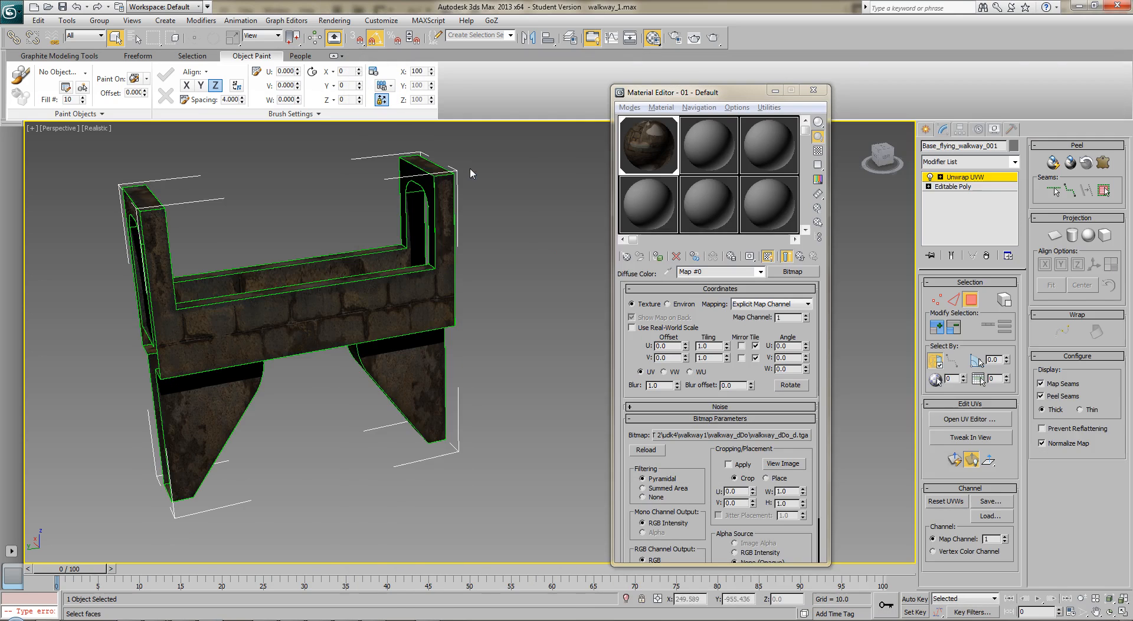
Leave face editing in the Unwrap UVW modifier, deselect the walkway and inspect its new texture from several sides
{"action": "middle_click_drag", "start_coordinate": [528, 323], "coordinate": [560, 340], "text": "alt"}
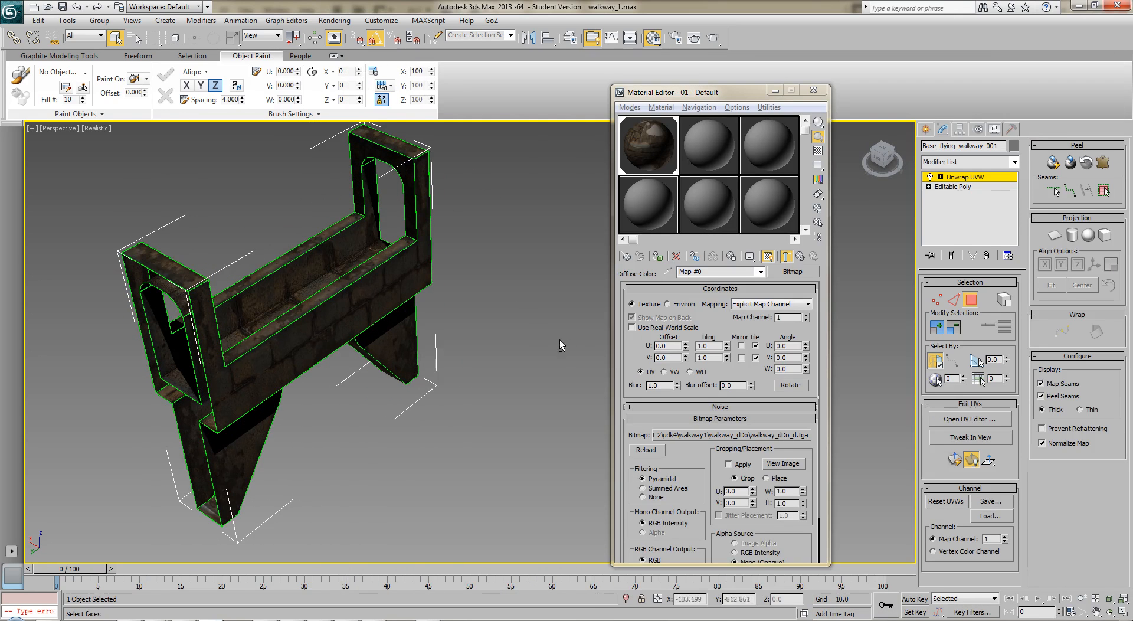
{"action": "left_click", "coordinate": [982, 178]}
{"action": "left_click", "coordinate": [521, 335]}
{"action": "middle_click_drag", "start_coordinate": [447, 332], "coordinate": [242, 308], "text": "alt"}
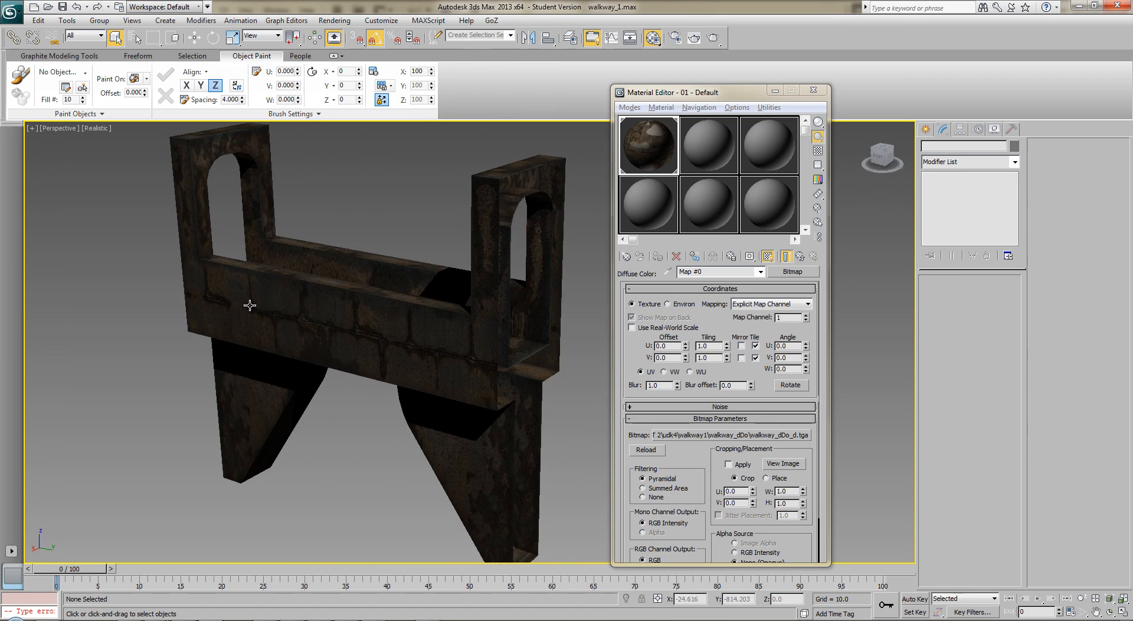
Select the walkway model and export only the selection as an FBX file named walkway in the walkway1 folder
{"action": "left_click", "coordinate": [12, 11]}
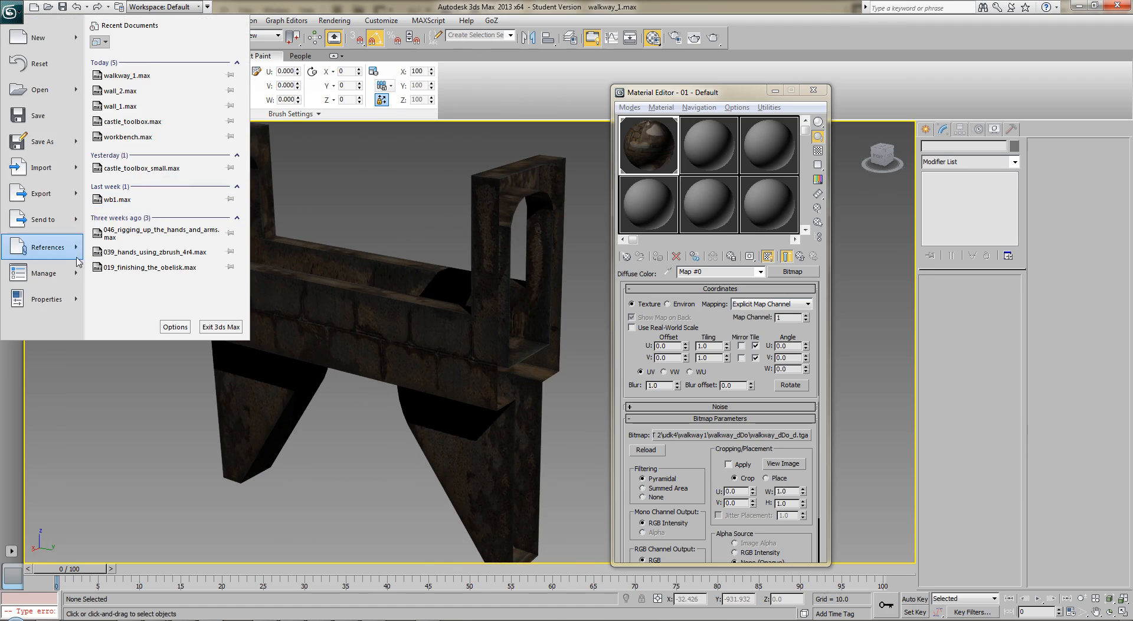
{"action": "left_click", "coordinate": [332, 278]}
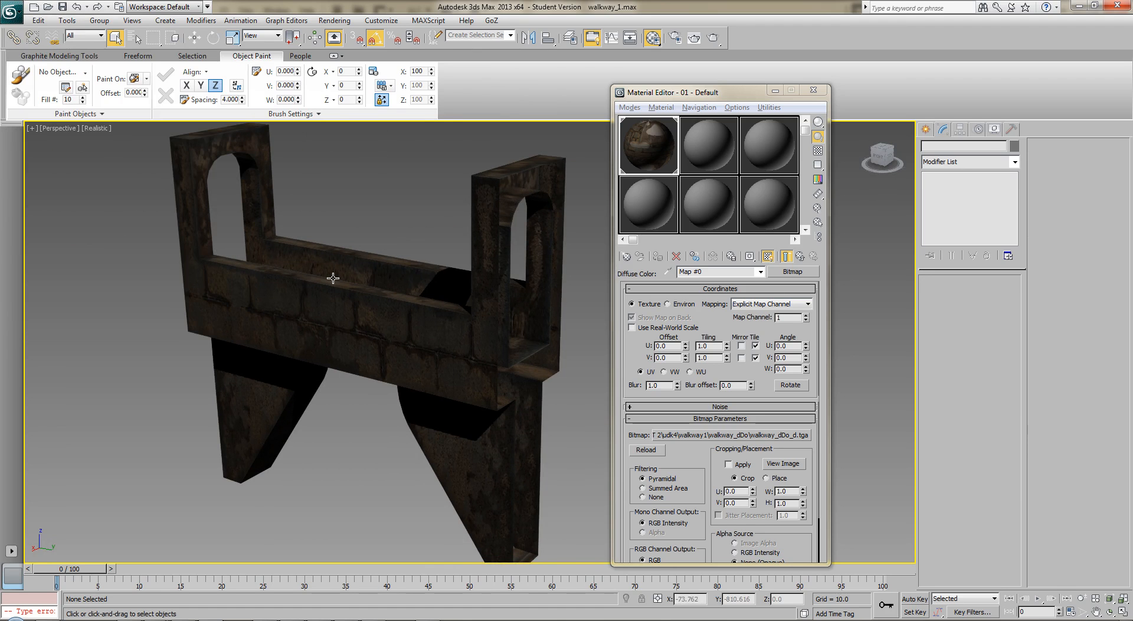
{"action": "left_click", "coordinate": [12, 11]}
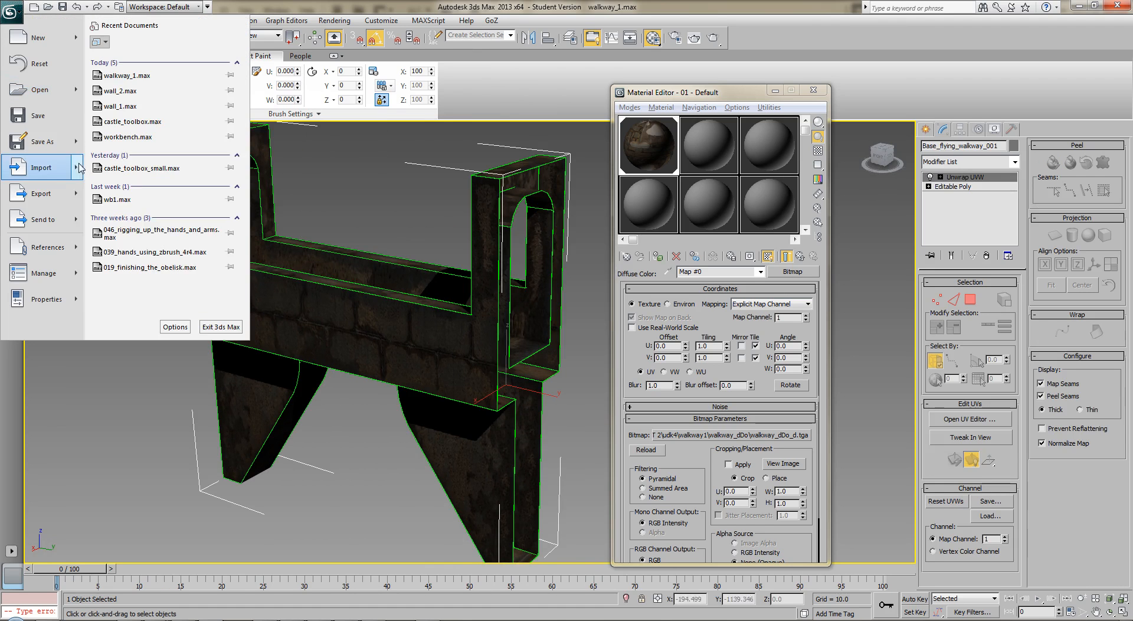
{"action": "mouse_move", "coordinate": [65, 198]}
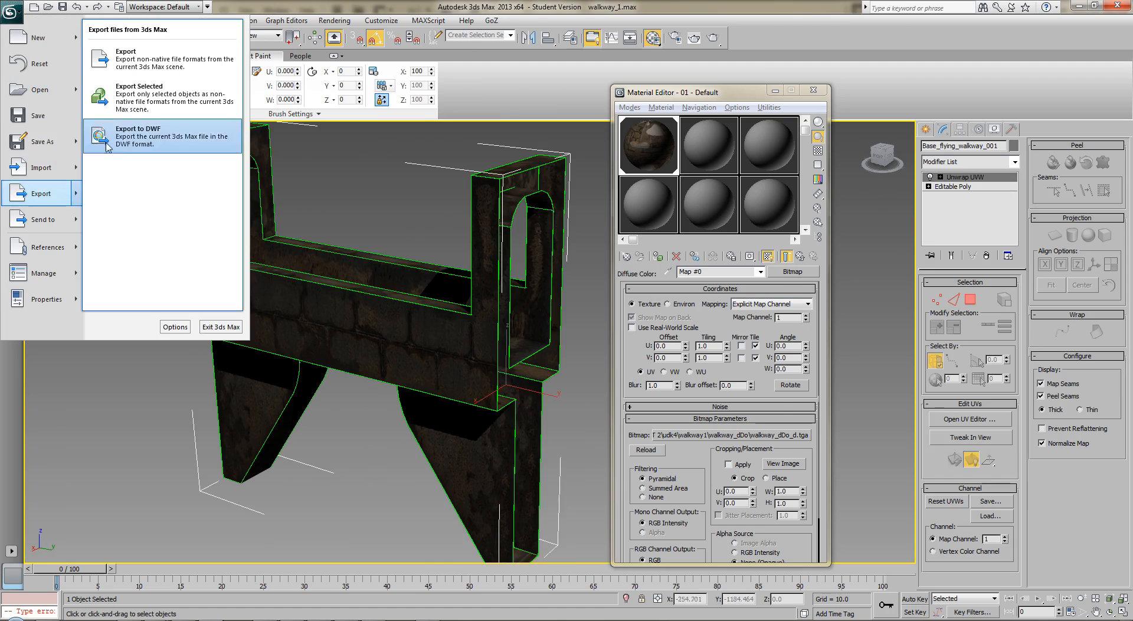
{"action": "left_click", "coordinate": [111, 105]}
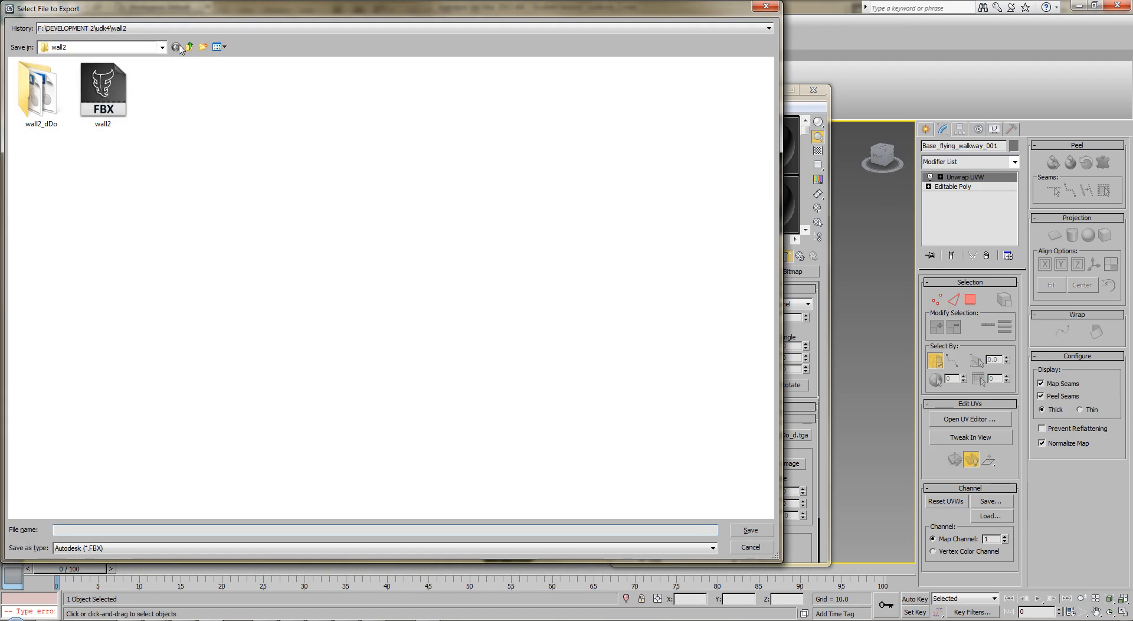
{"action": "left_click", "coordinate": [178, 47]}
{"action": "double_click", "coordinate": [352, 193]}
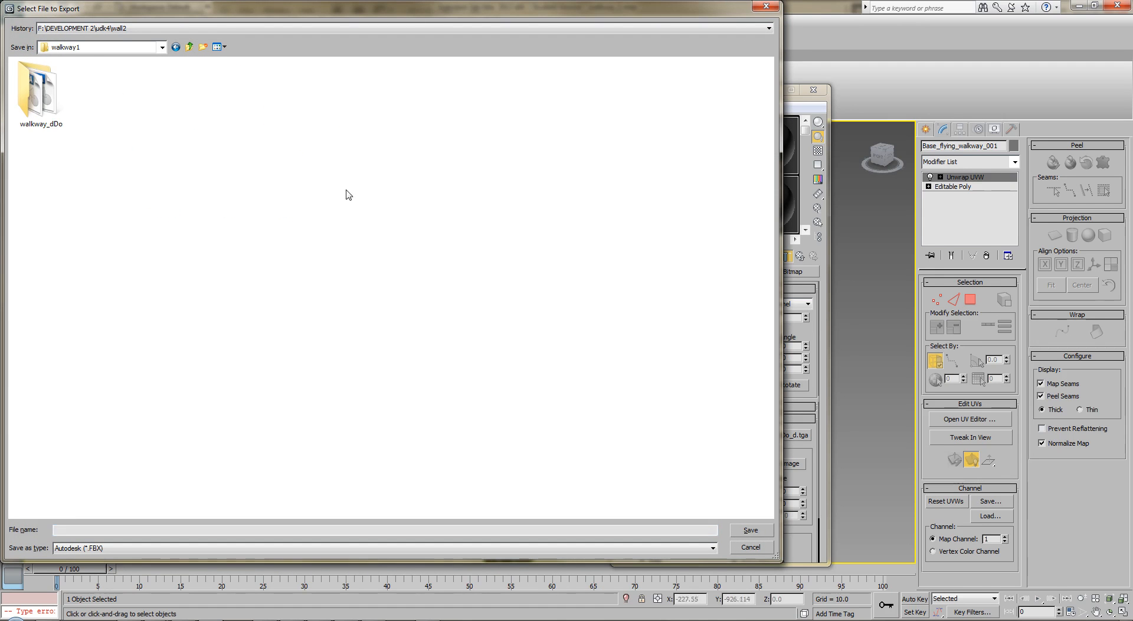
{"action": "left_click", "coordinate": [154, 529]}
{"action": "type", "text": "walkway"}
{"action": "key", "text": "Return"}
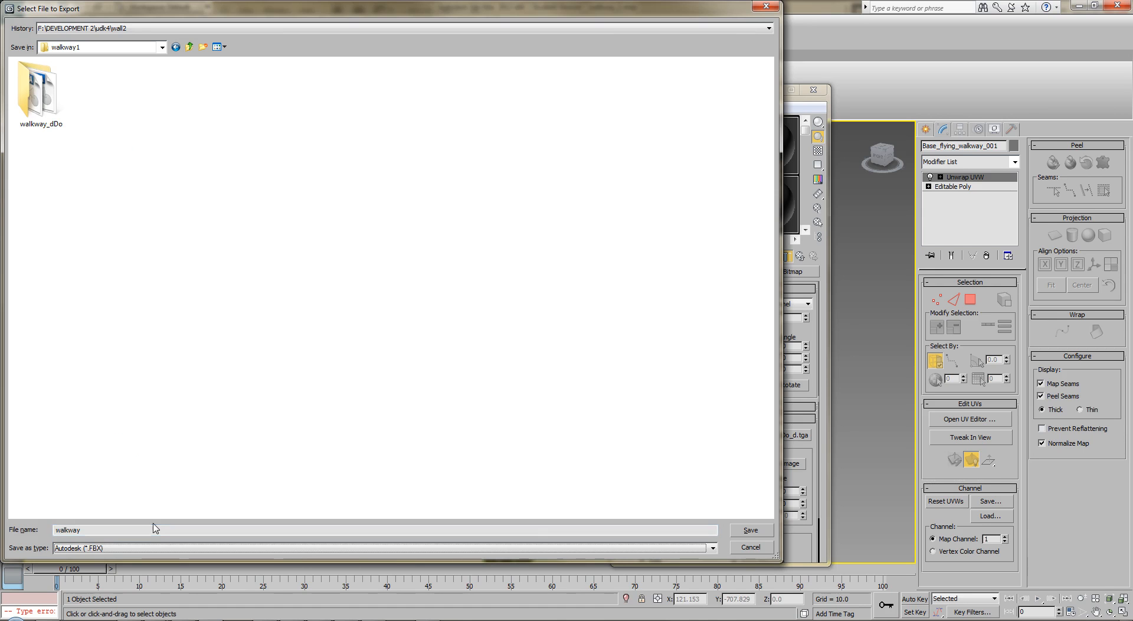